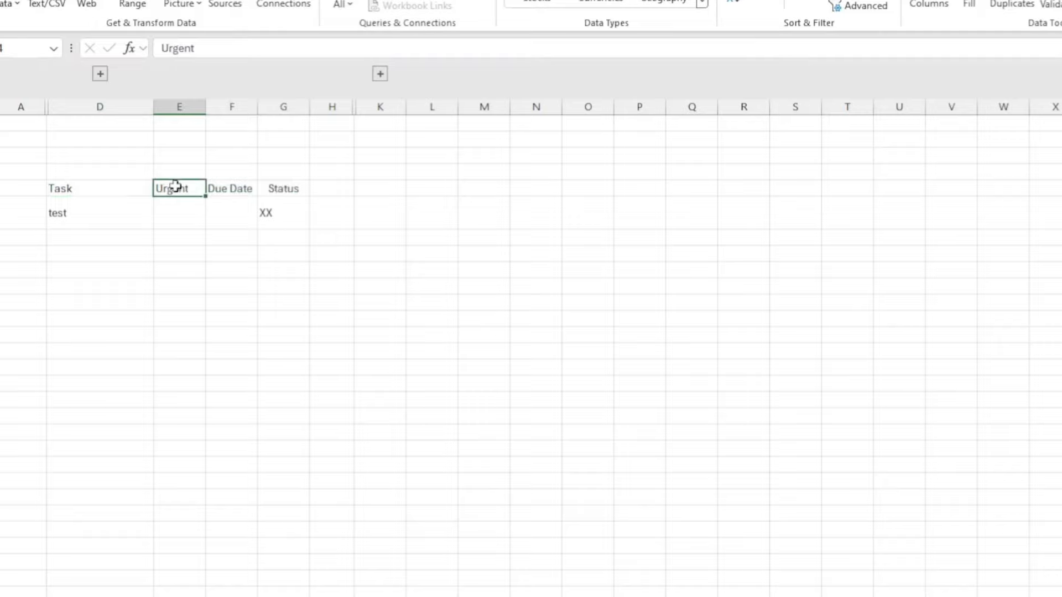
Apply all borders to the task table from the Task–Status header row down through row 36.
click(224, 189)
click(264, 188)
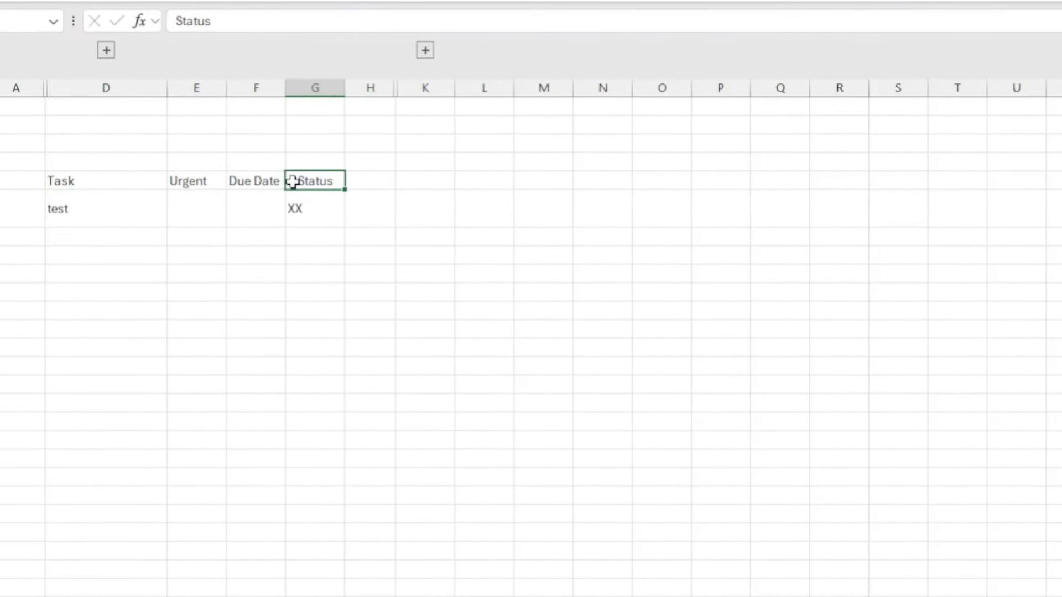
click(78, 205)
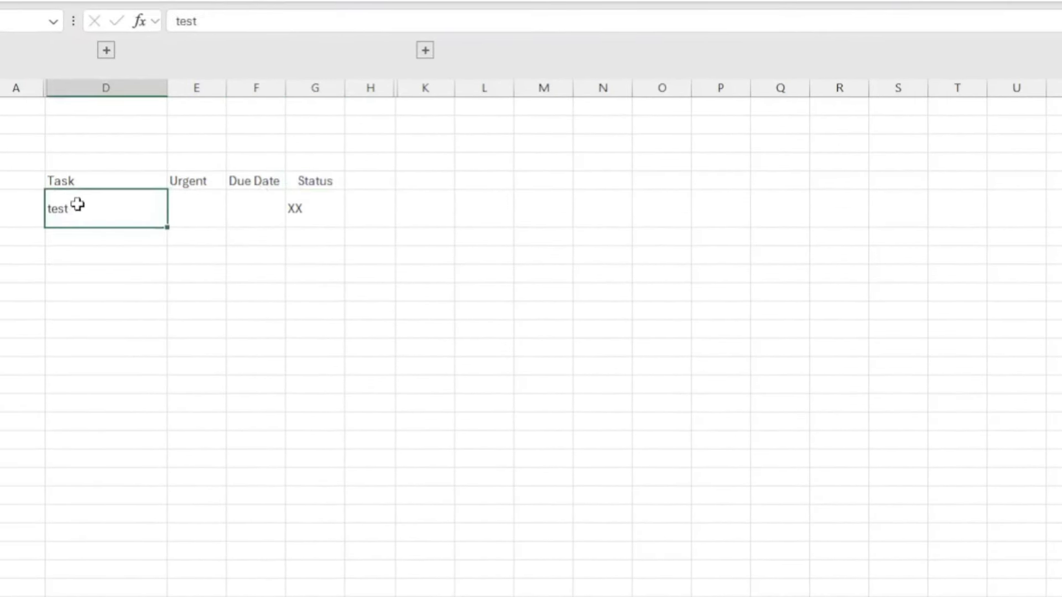
drag(107, 177, 335, 596)
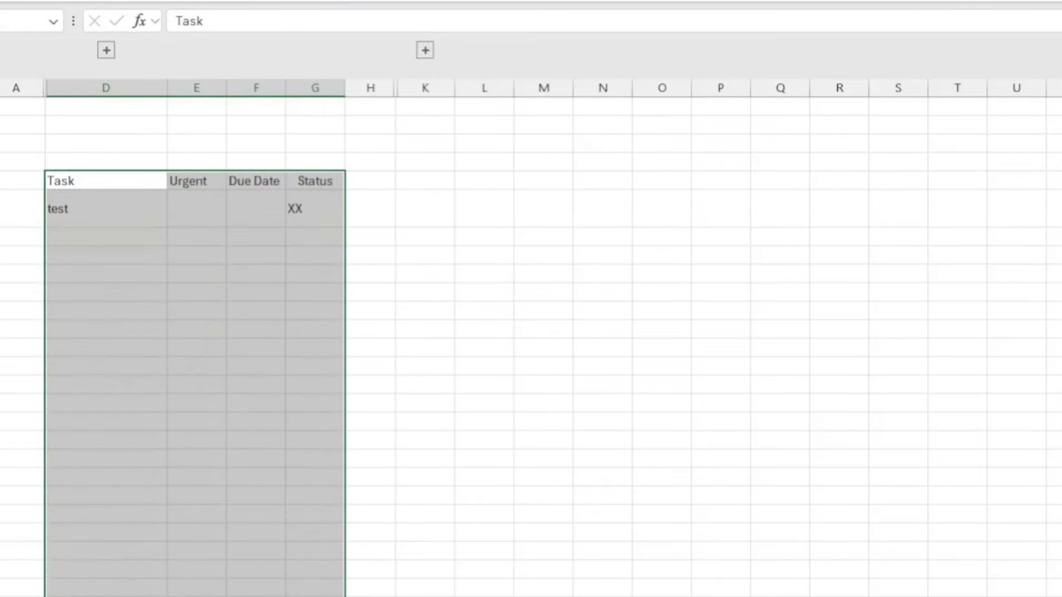
click(271, 1)
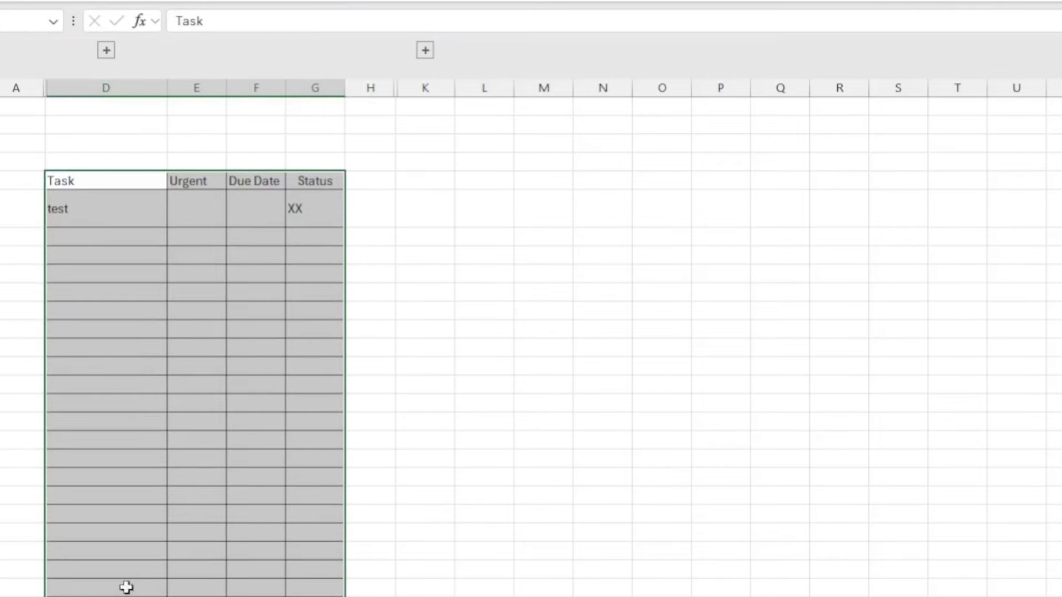
click(106, 575)
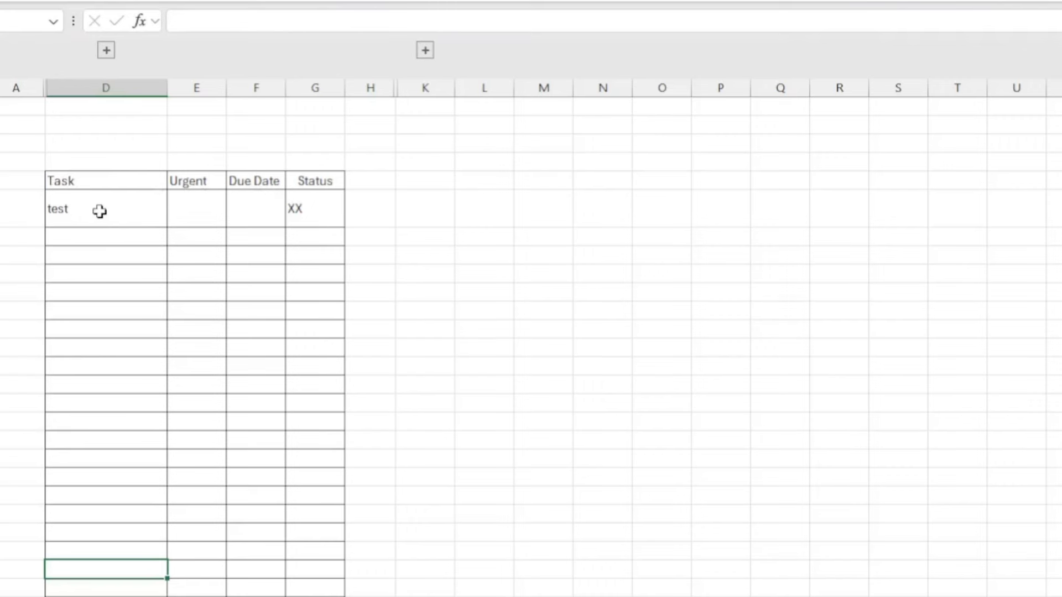
Replace the first entry under the Task header with "Free Text".
click(105, 182)
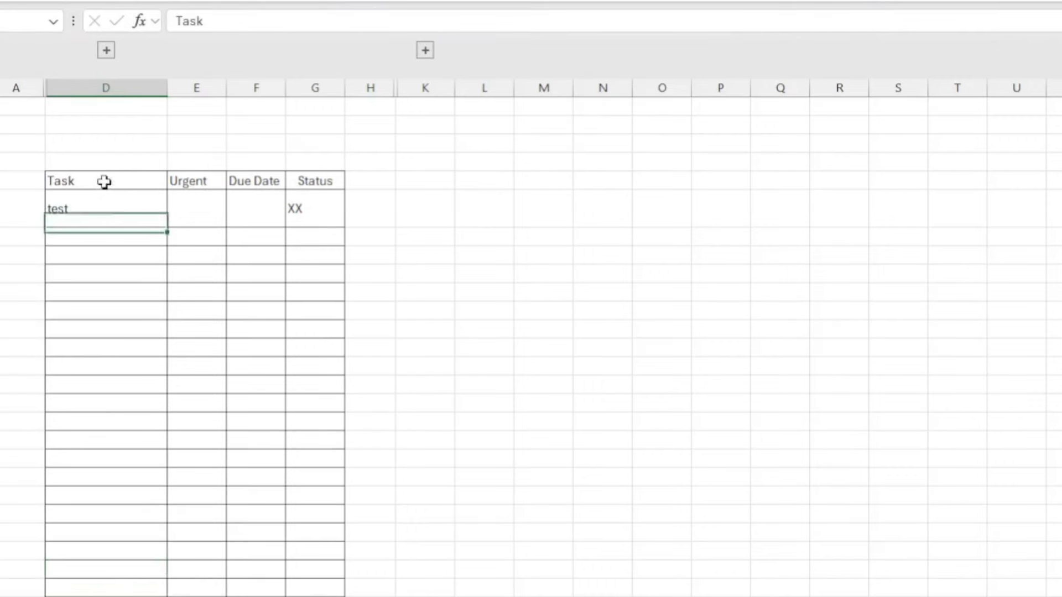
click(102, 216)
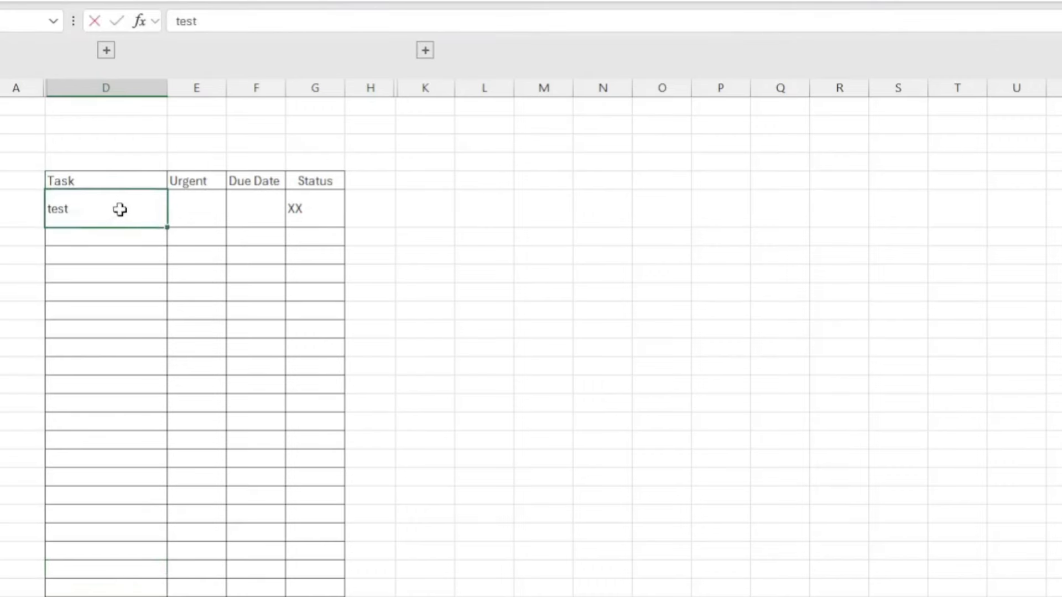
text(Free Te)
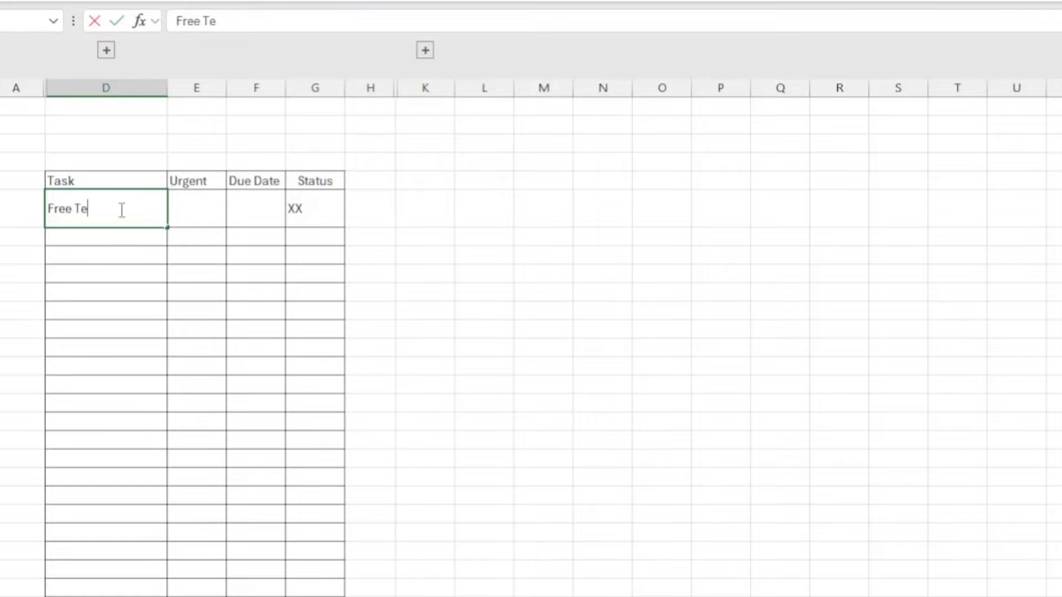
text(xt D)
key(BackSpace)
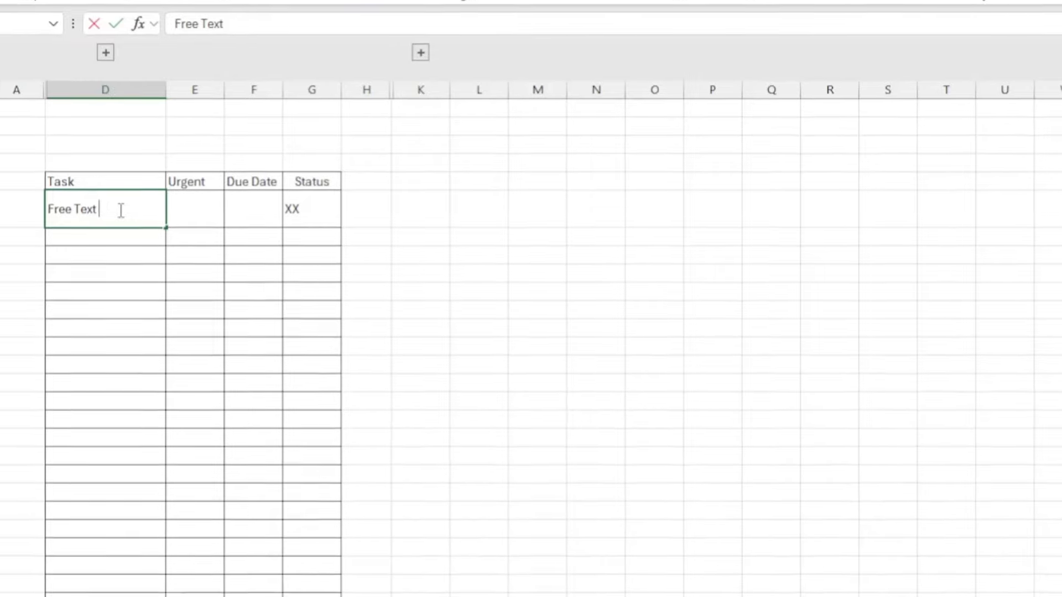
key(Return)
click(120, 209)
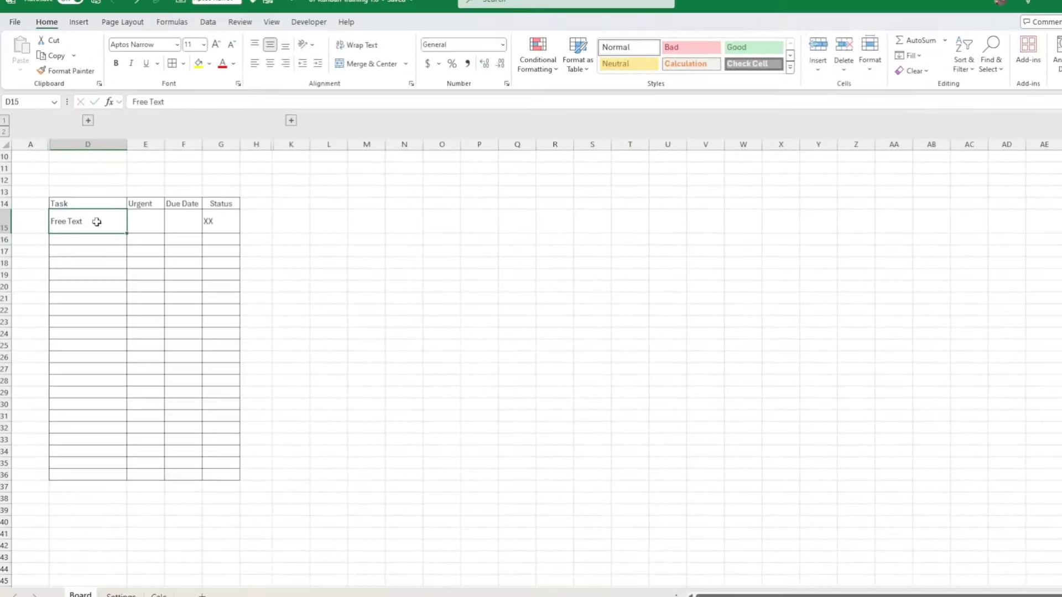
Add list data validation with the source Y,N to the first Urgent cell, E15.
key(Tab)
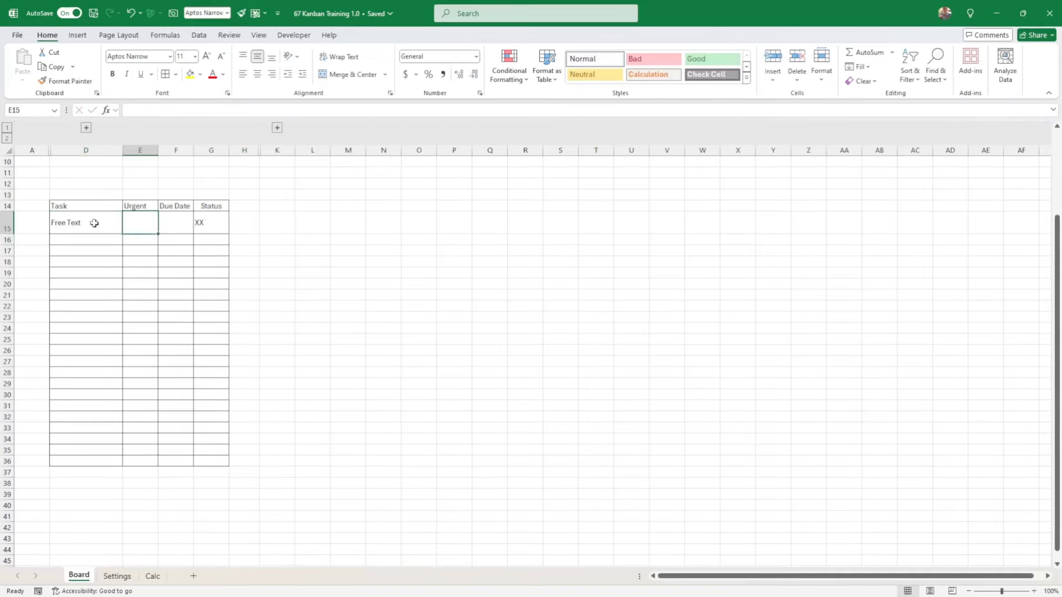
click(200, 36)
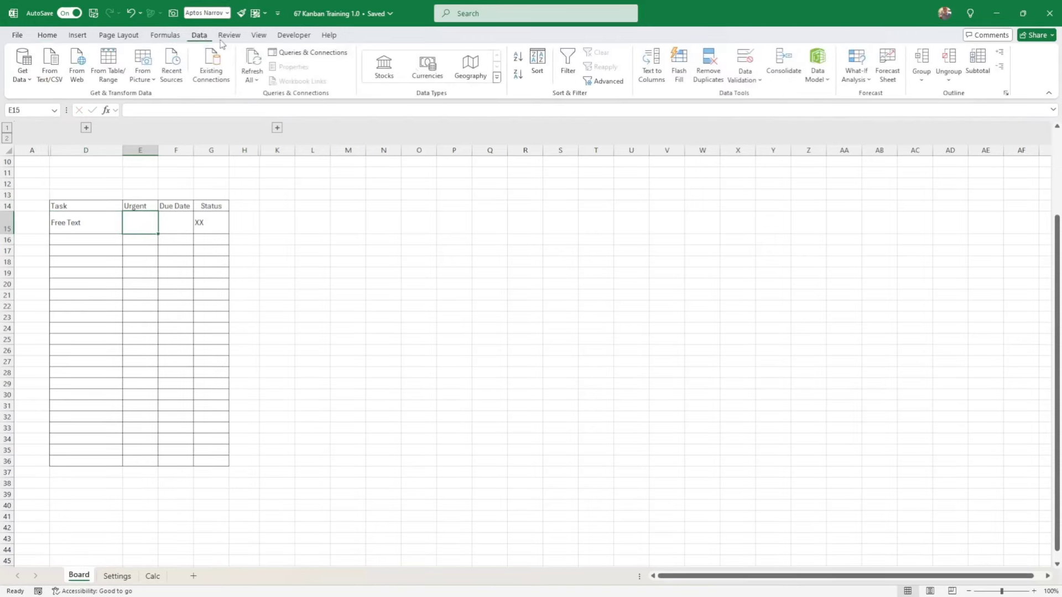
click(744, 84)
click(760, 95)
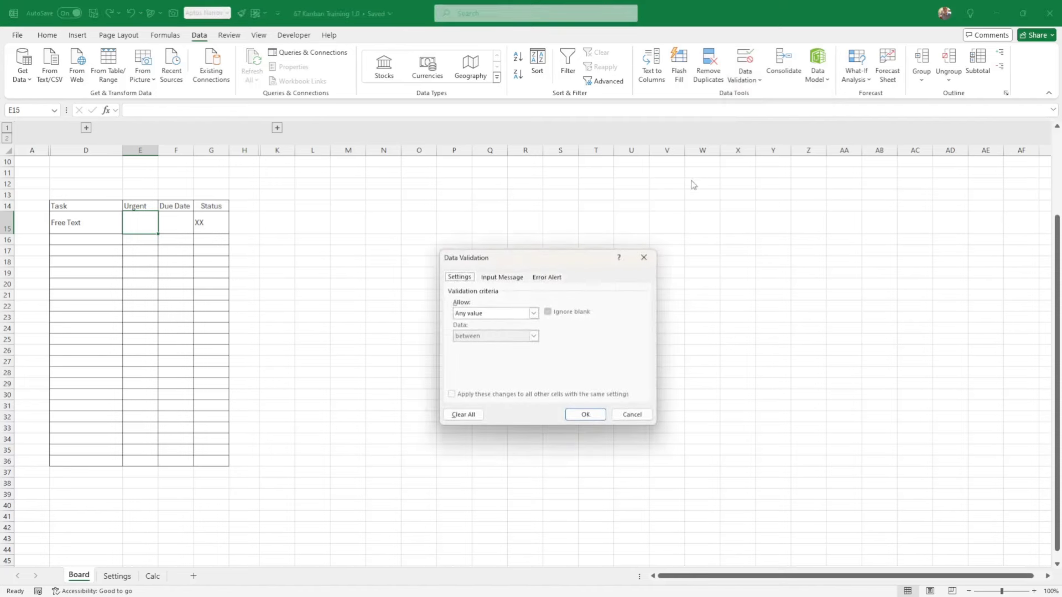
click(501, 314)
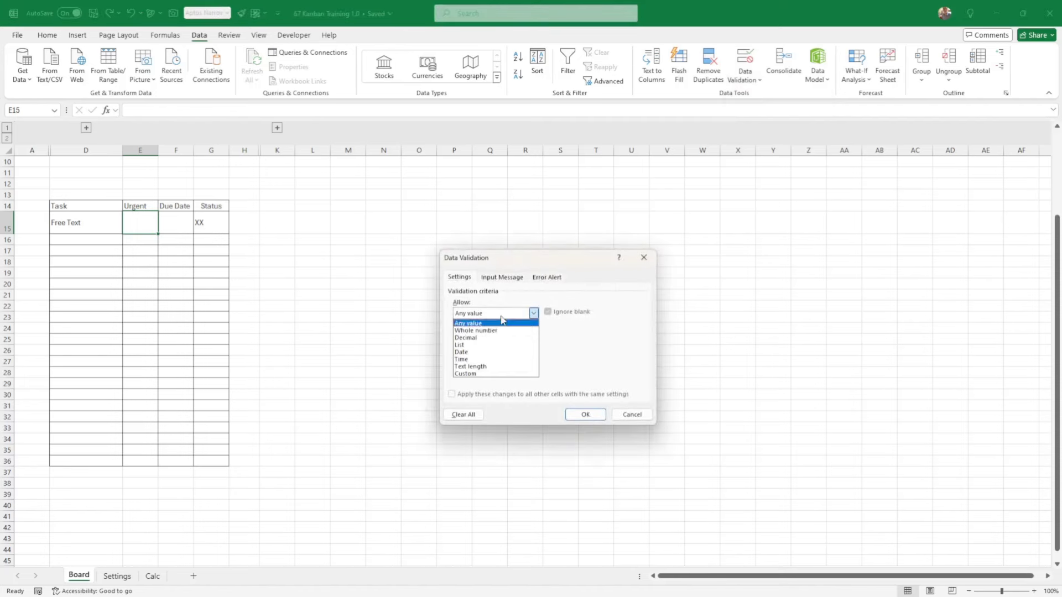
click(488, 345)
click(486, 360)
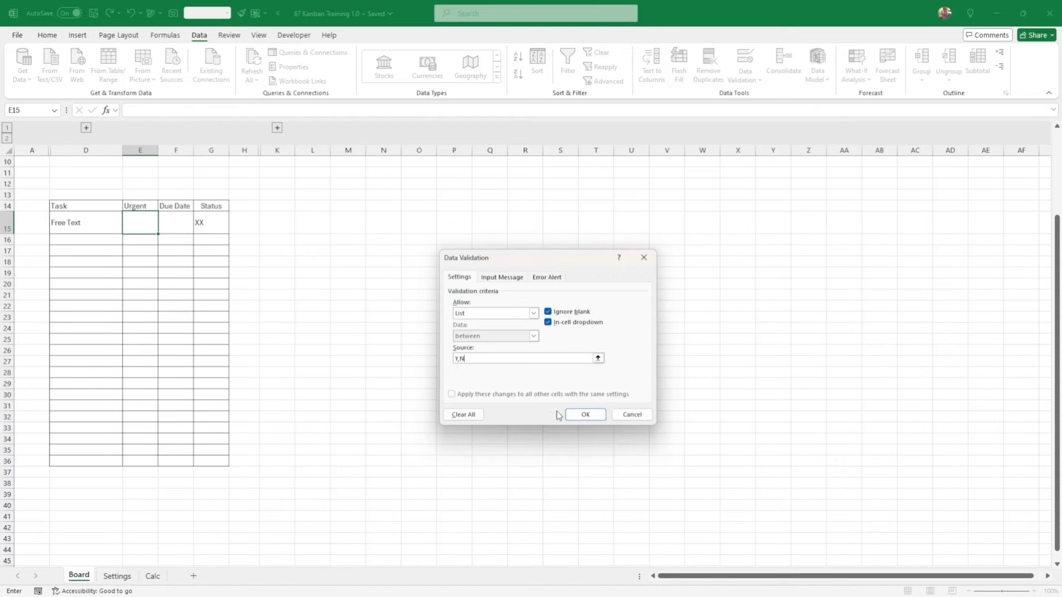
click(585, 414)
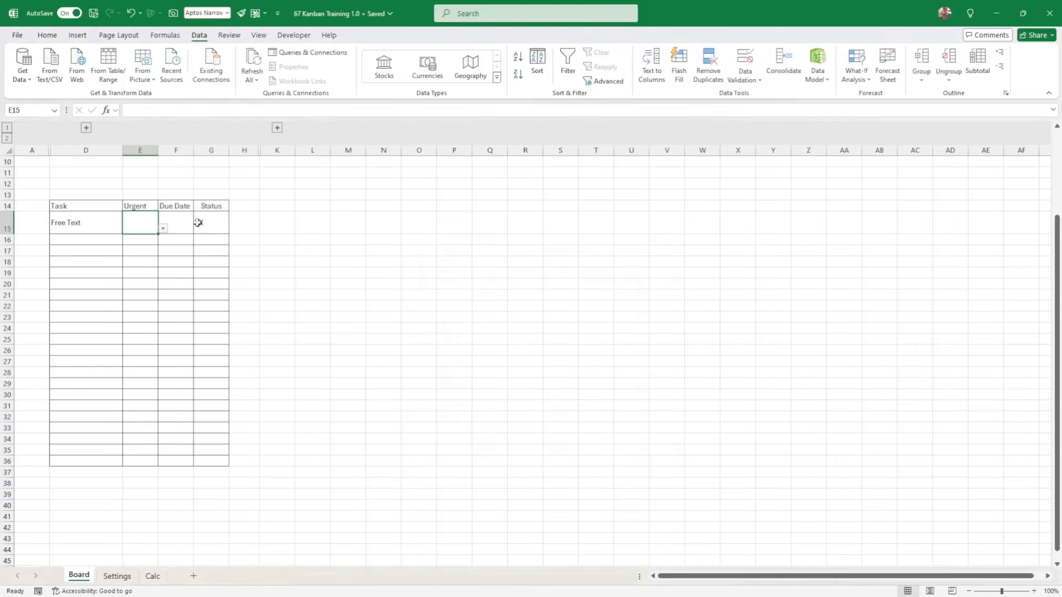
Fill the Urgent cell's Y/N dropdown down through row 36 and check it in a lower row.
click(163, 229)
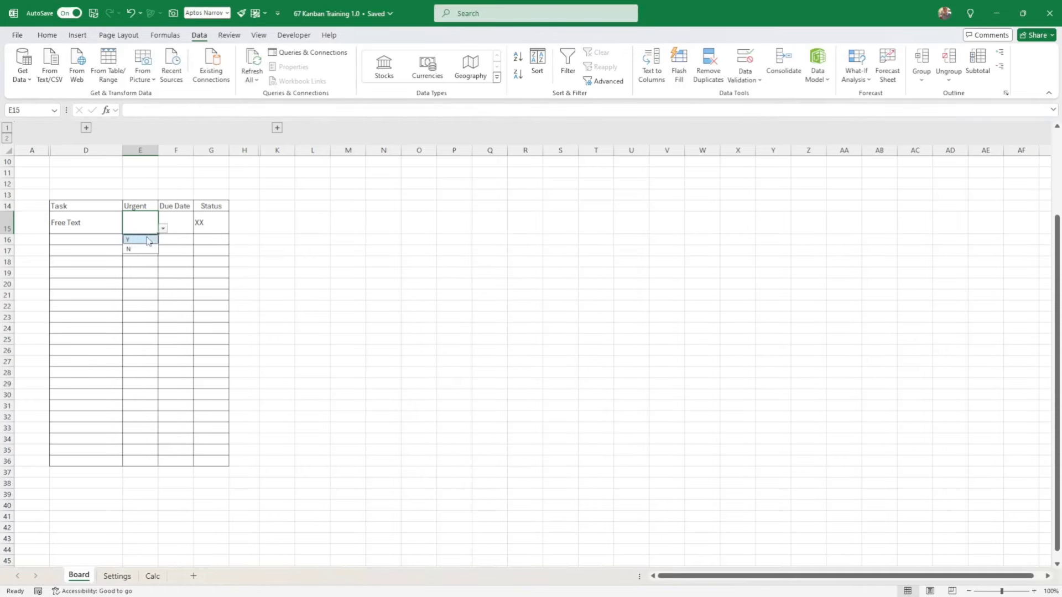
click(147, 240)
drag(159, 235, 174, 454)
click(138, 339)
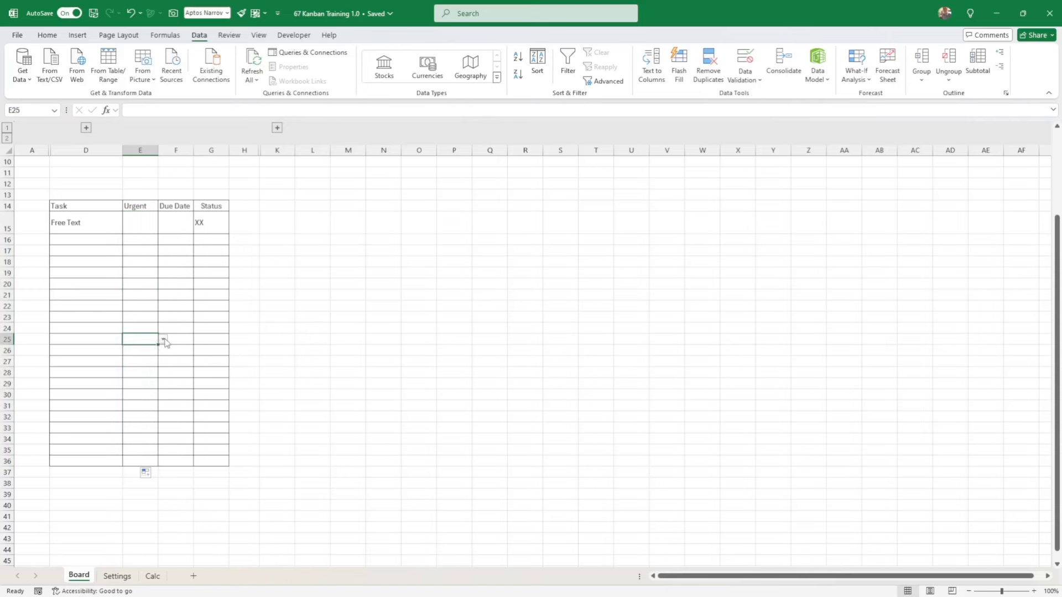
click(163, 339)
click(155, 349)
click(157, 327)
drag(158, 334, 159, 345)
Widen the Due Date column and enter 10/01/2024 as the first task's due date.
drag(194, 150, 215, 151)
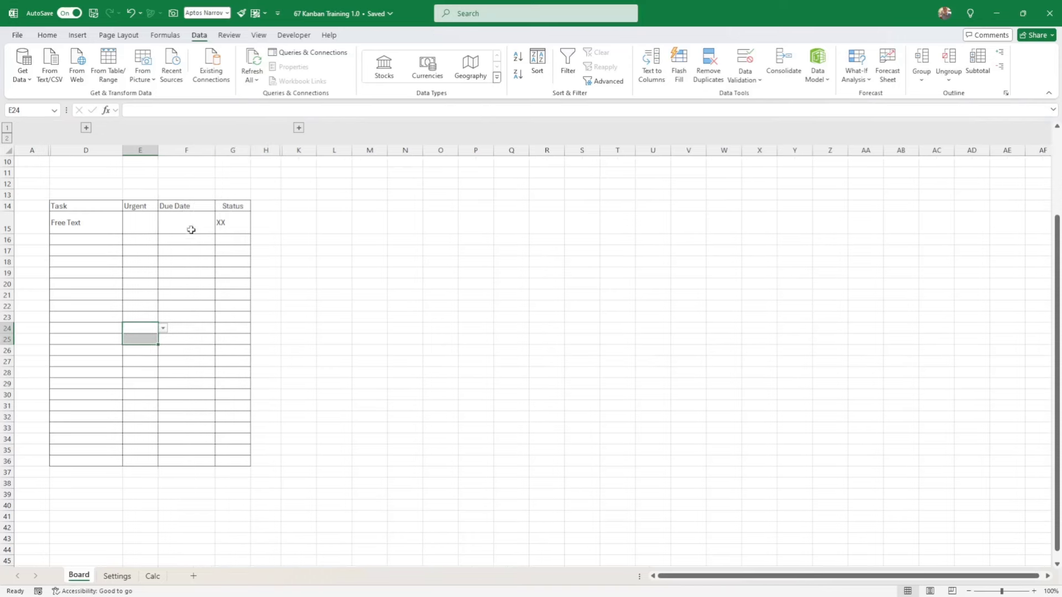
click(184, 224)
text(10)
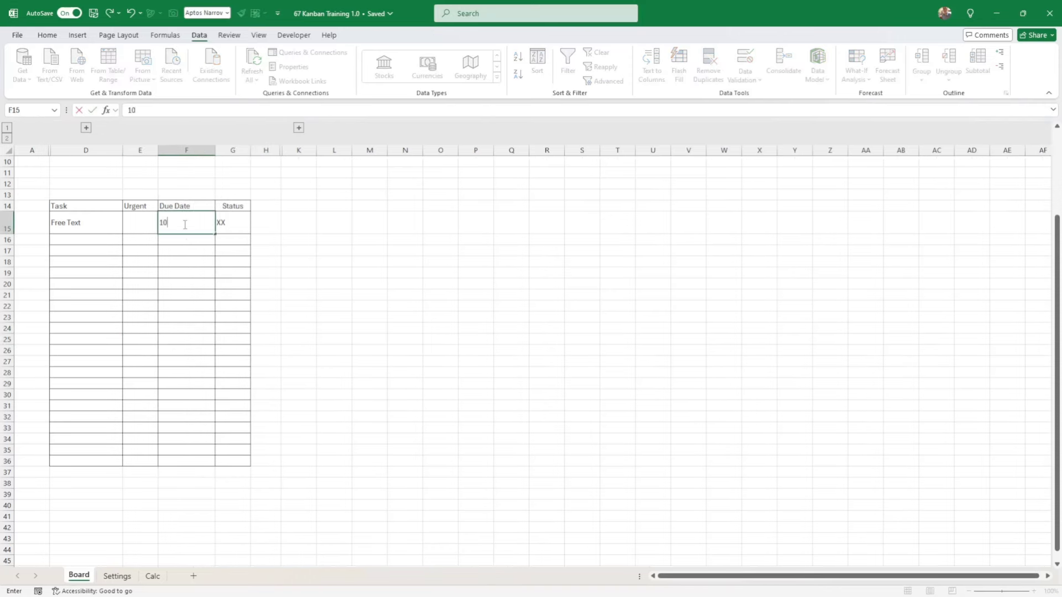
text(/01/2024)
key(ctrl+Return)
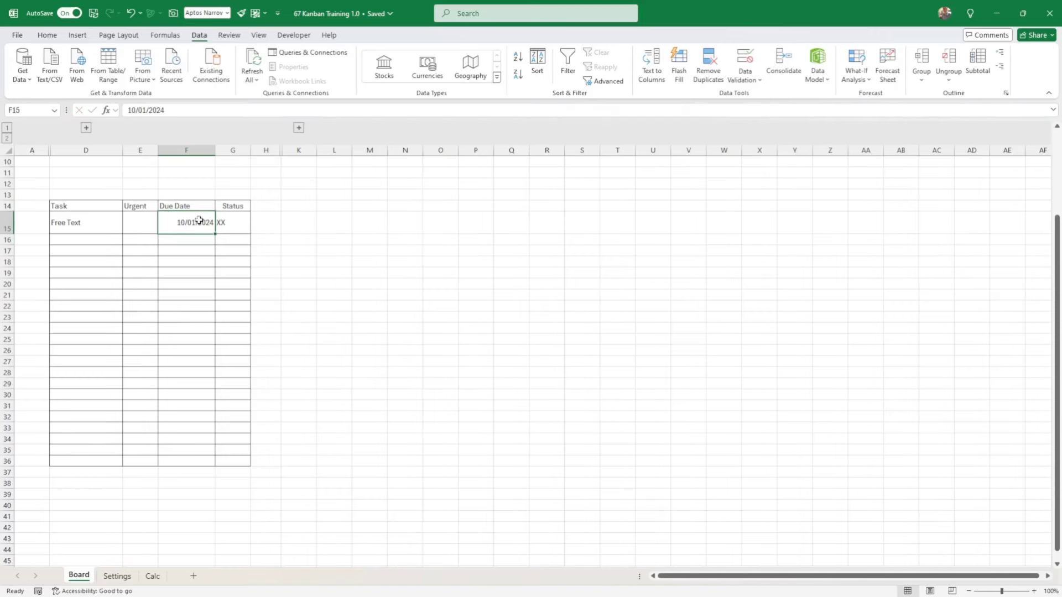
Centre the first due date and give it the custom number format dd mmm yyyy.
click(56, 34)
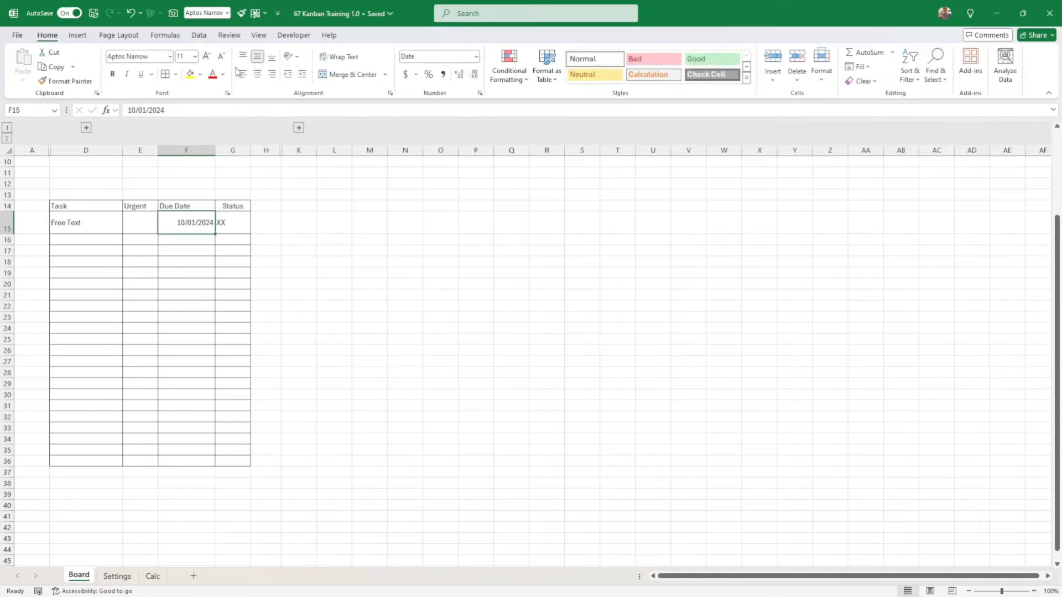
click(257, 75)
right_click(190, 223)
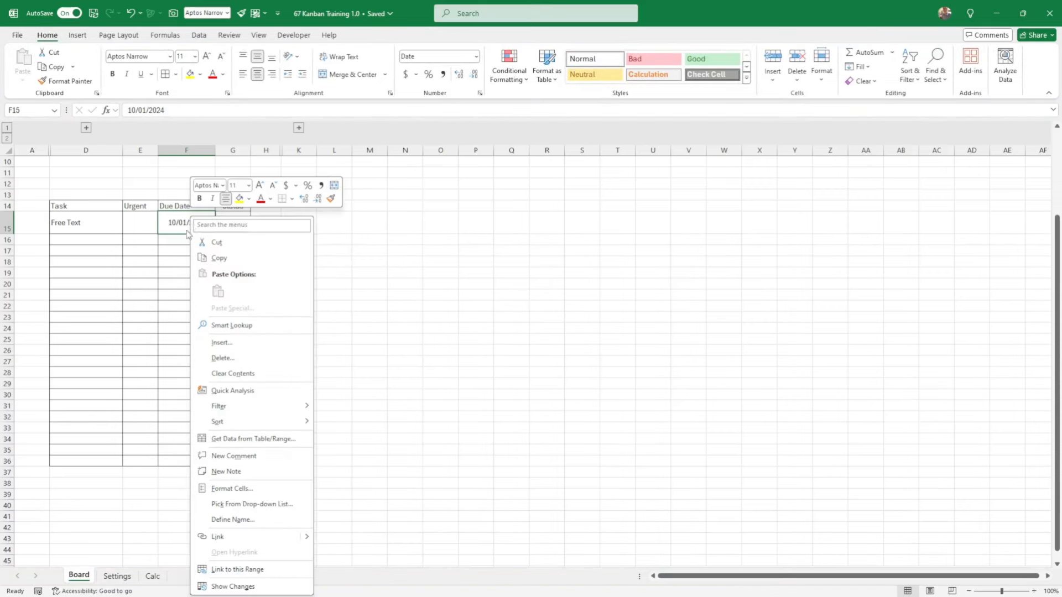
click(232, 488)
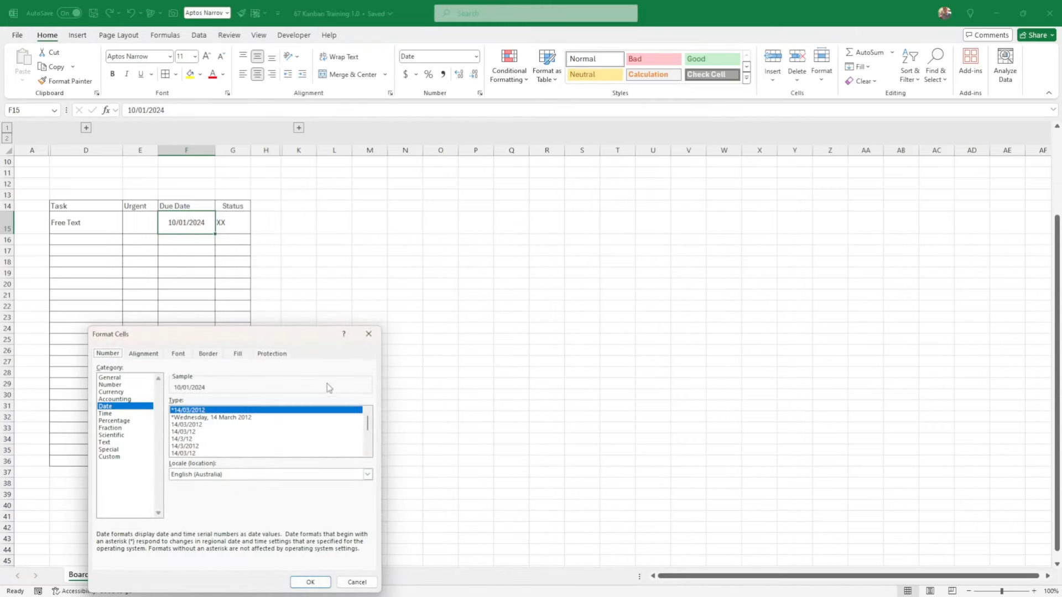
click(127, 457)
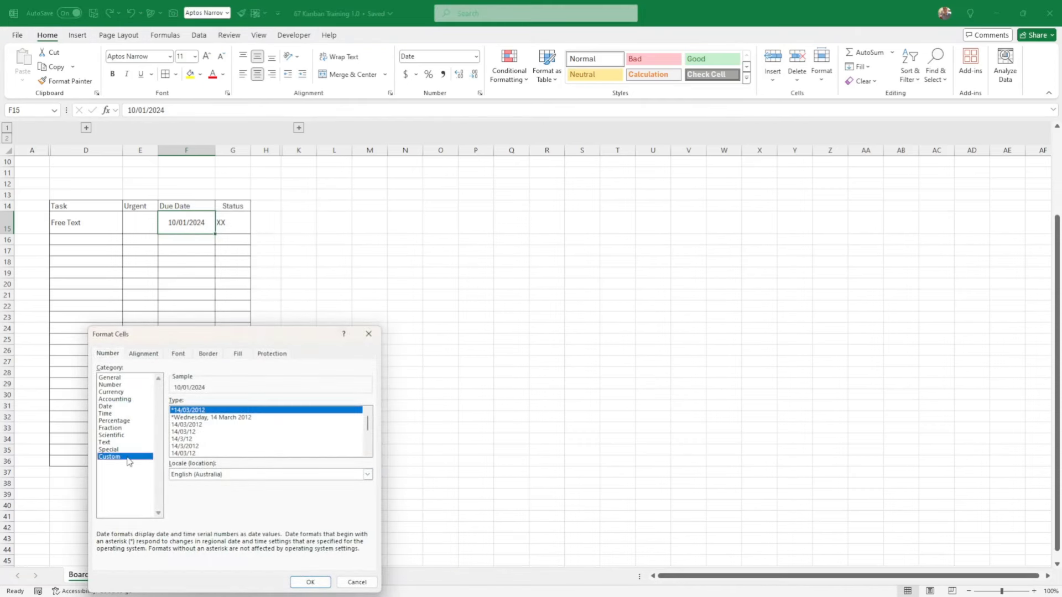
drag(204, 413, 161, 409)
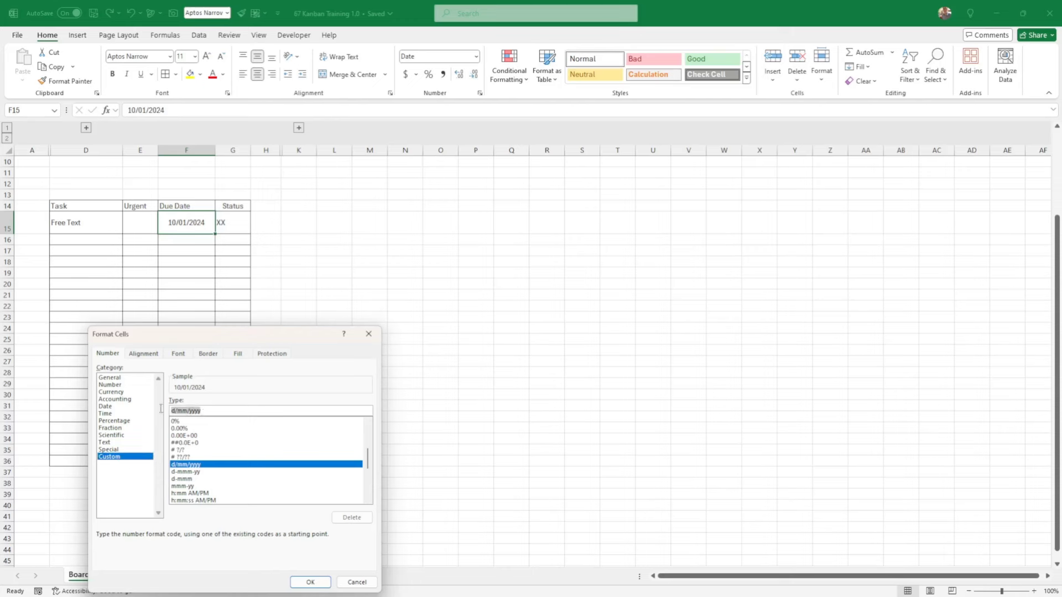
text(dd)
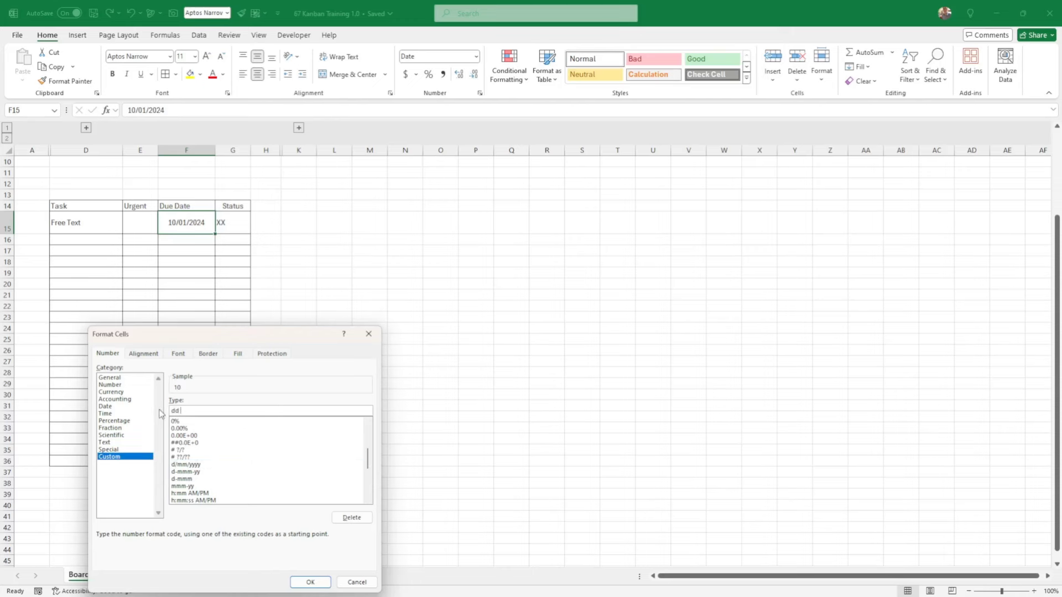
text( mmm yyyy)
key(Return)
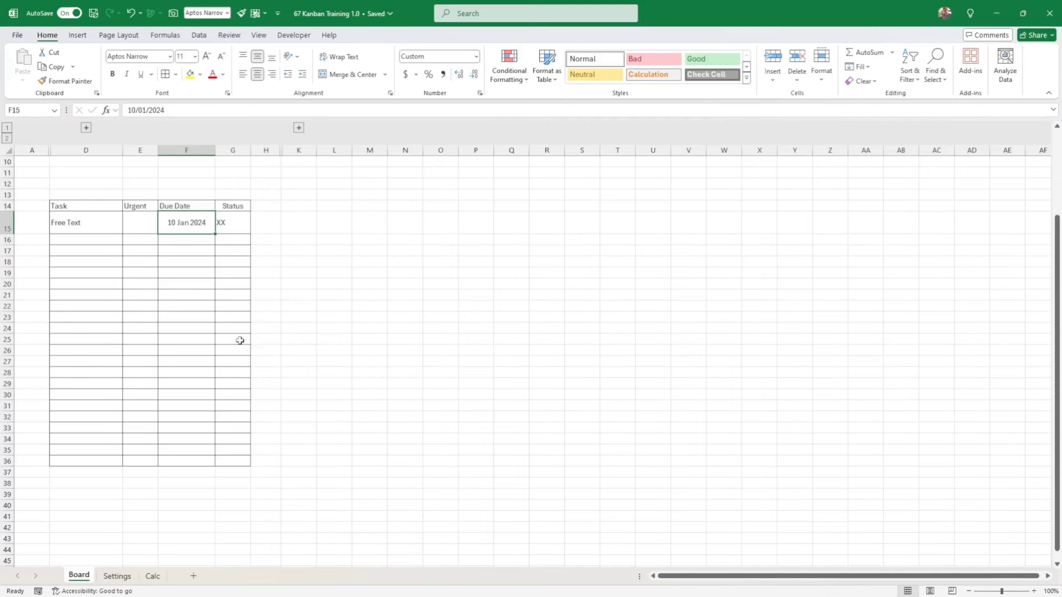
Set the first task's Urgent value to Y from its dropdown list.
click(125, 222)
click(163, 227)
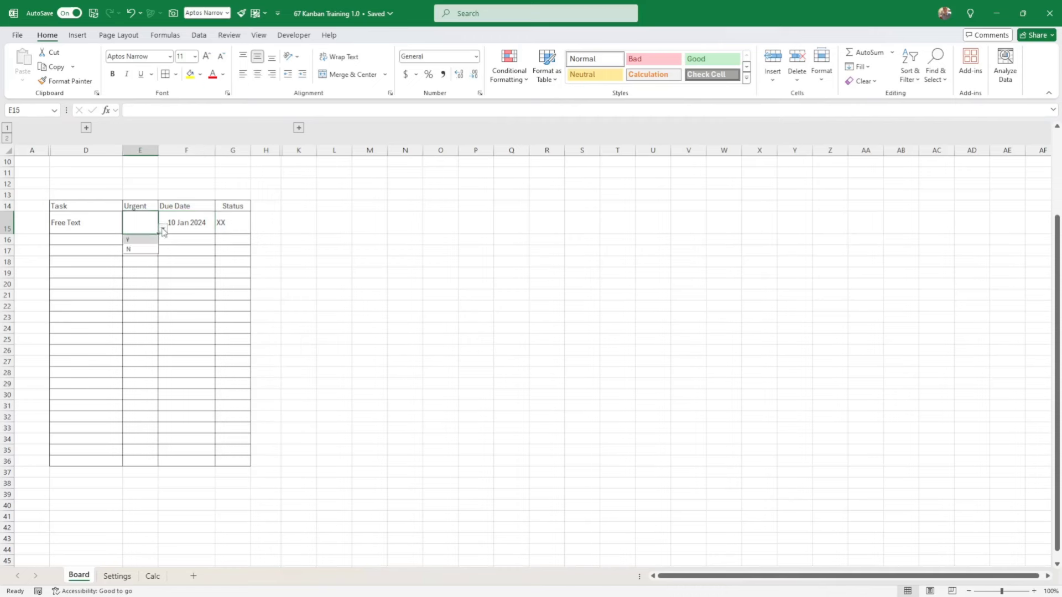
click(153, 241)
click(104, 225)
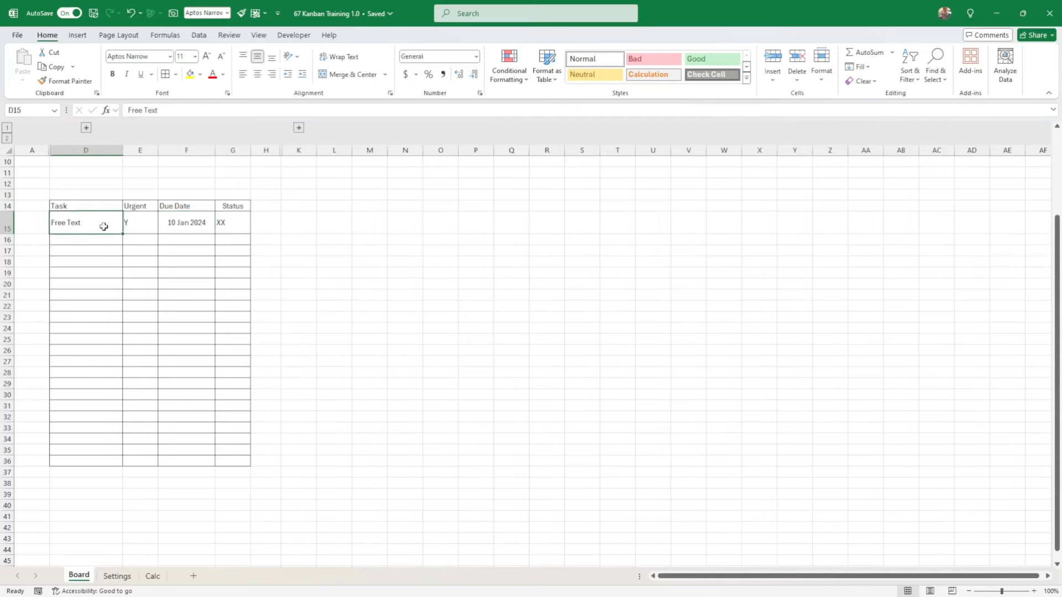
click(178, 227)
click(223, 224)
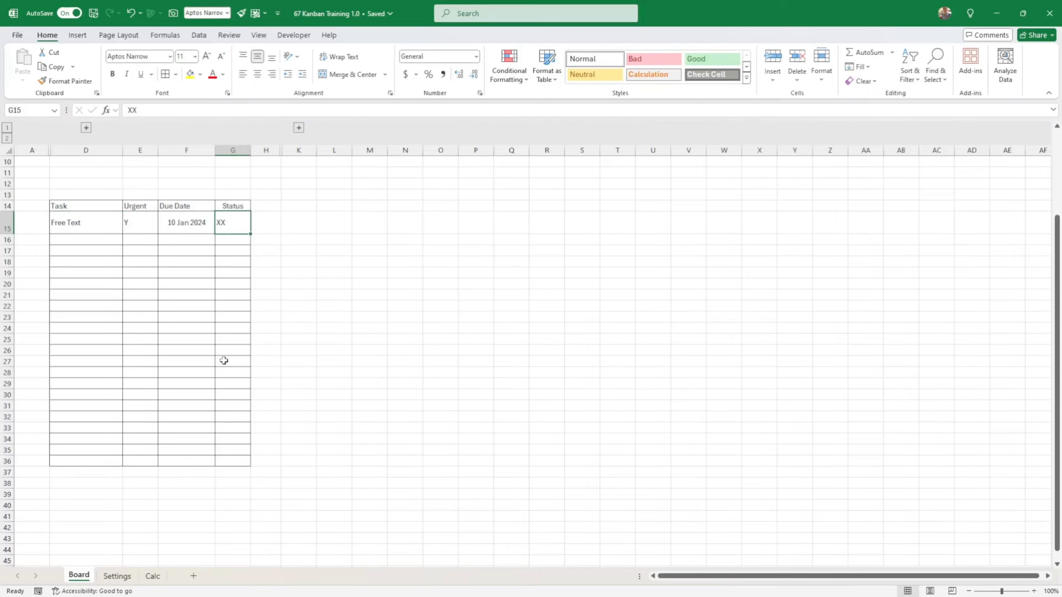
On the Settings sheet, enter the statuses Incoming in C5 and To Do in C6 of the bordered table.
click(116, 576)
click(169, 226)
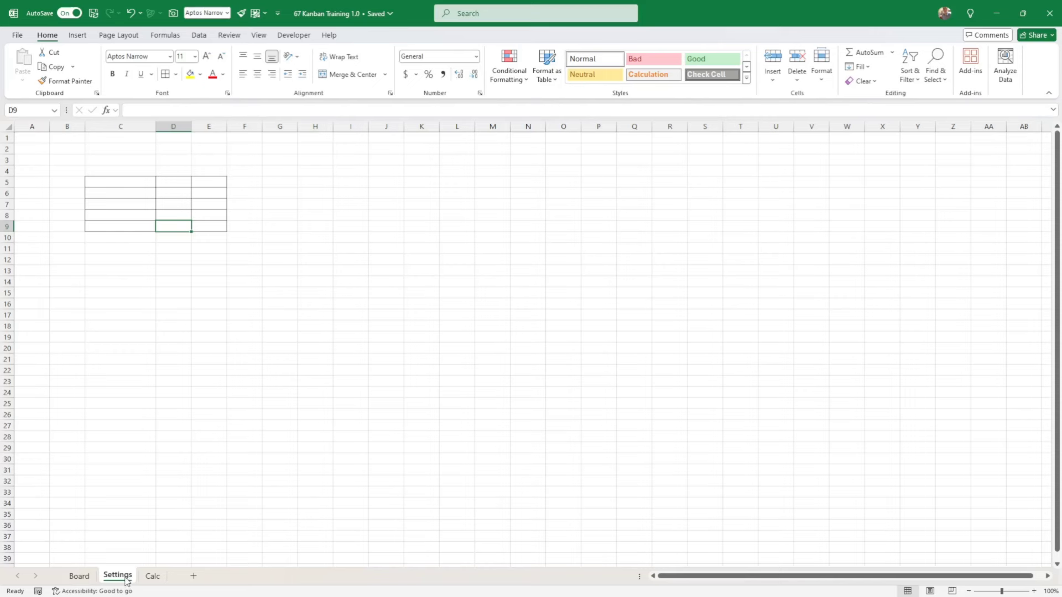
click(177, 270)
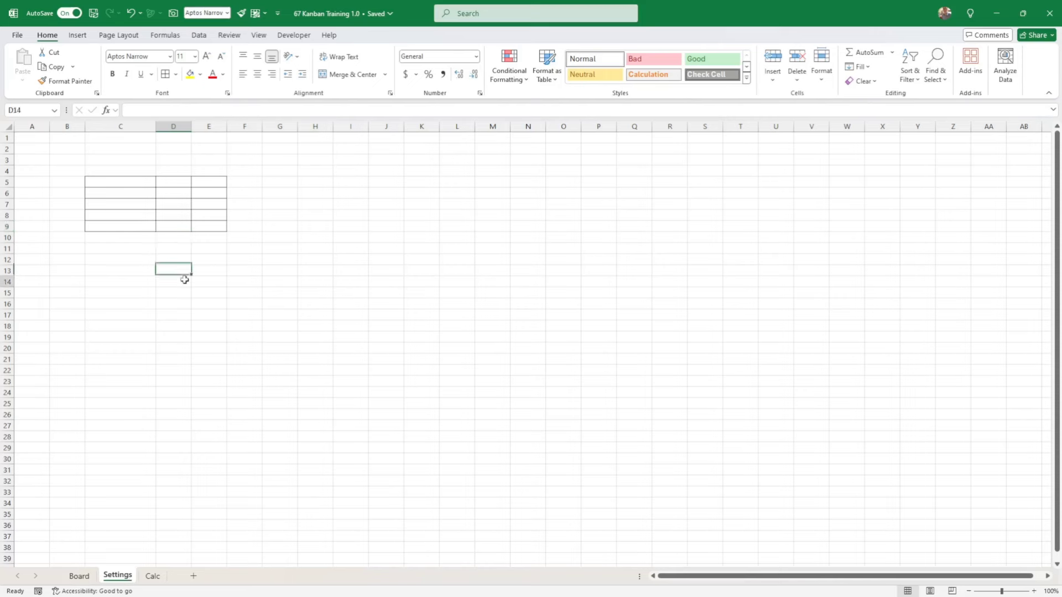
click(184, 279)
drag(142, 184, 145, 227)
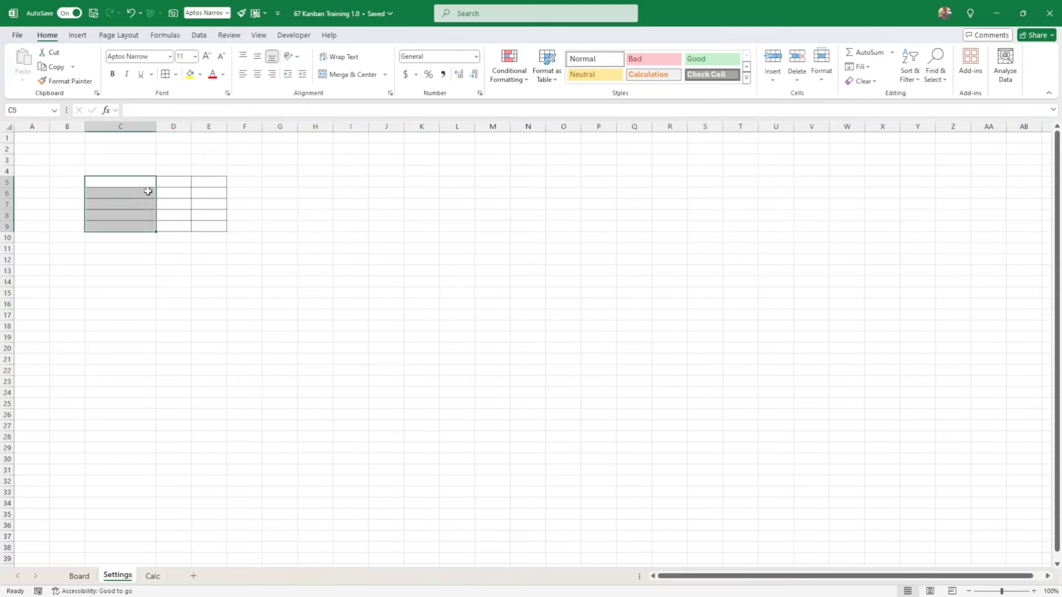
click(131, 181)
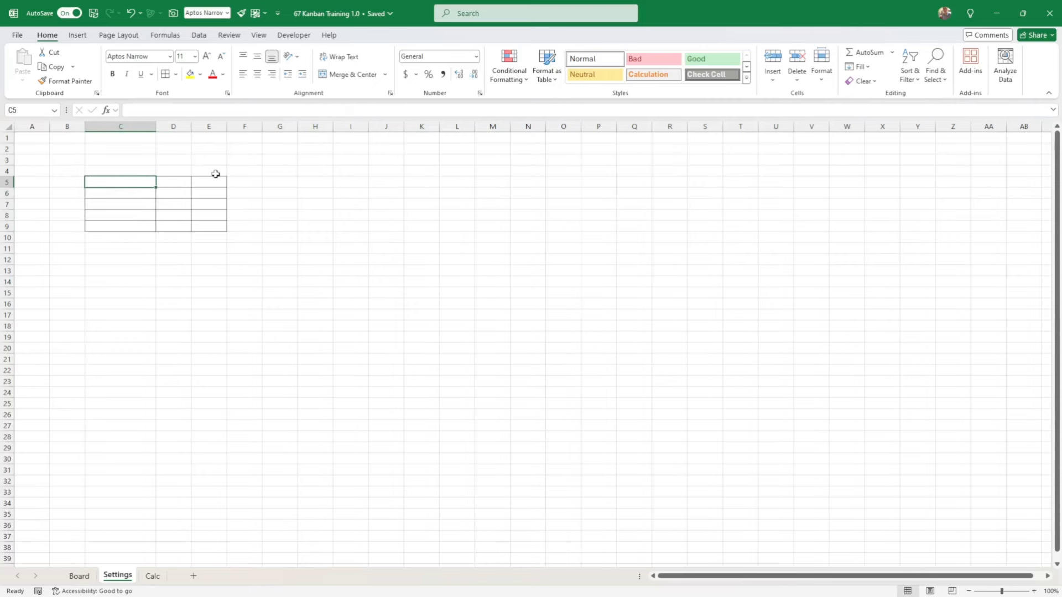
text(Incomin)
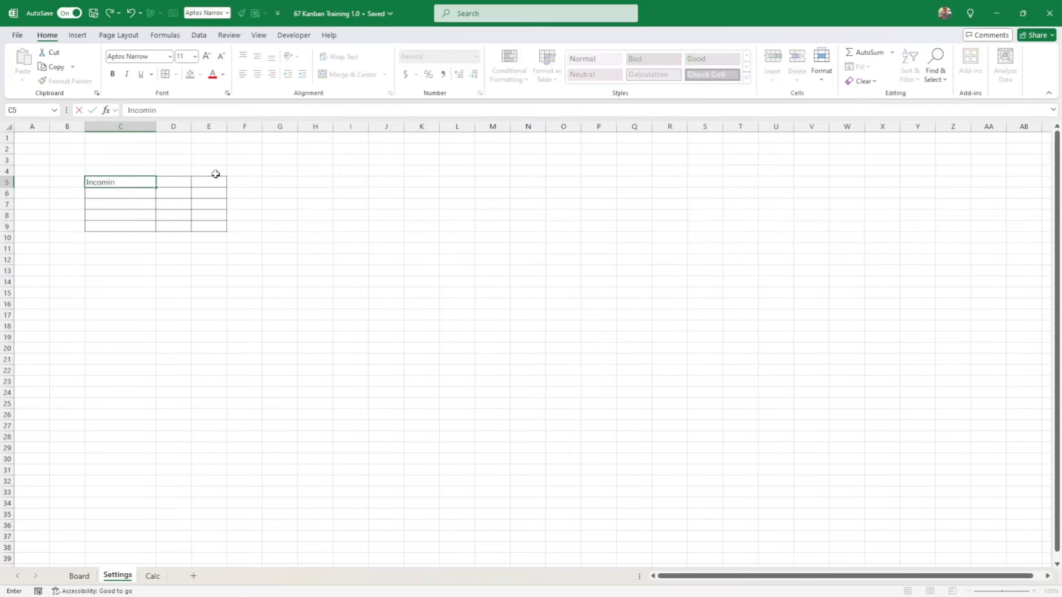
text(g)
key(Return)
text(T)
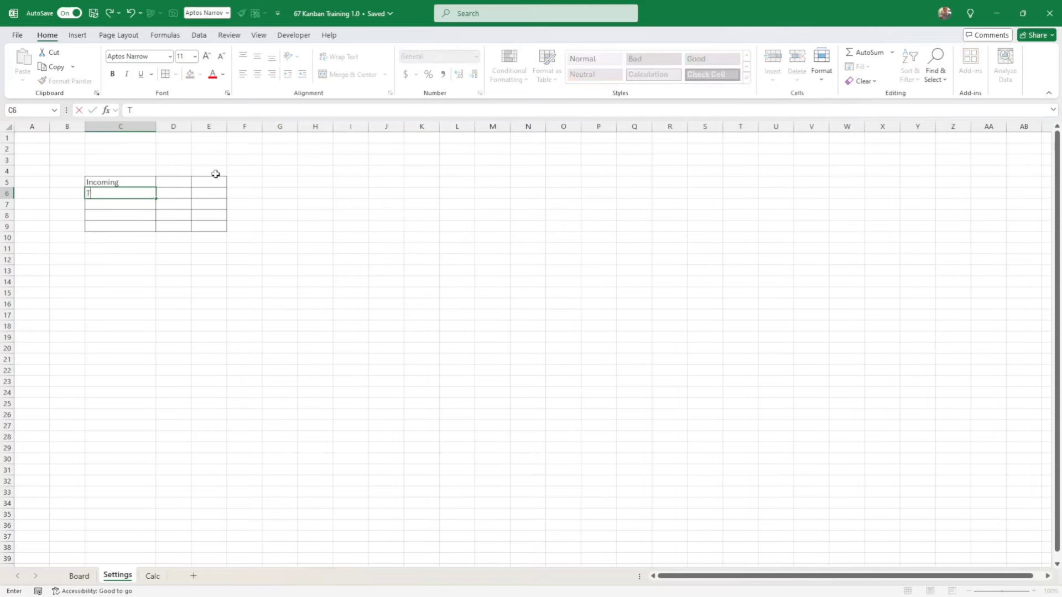
text(o Do)
key(Return)
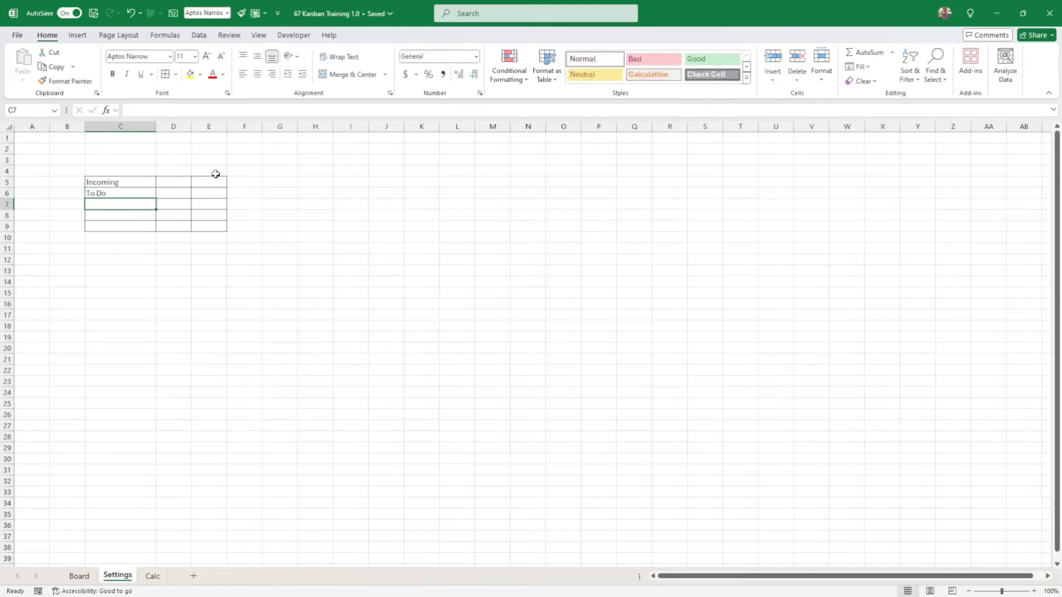
Continue the status list in C7 to C9 with In Progress, Completed and On Hold.
text(In Progre)
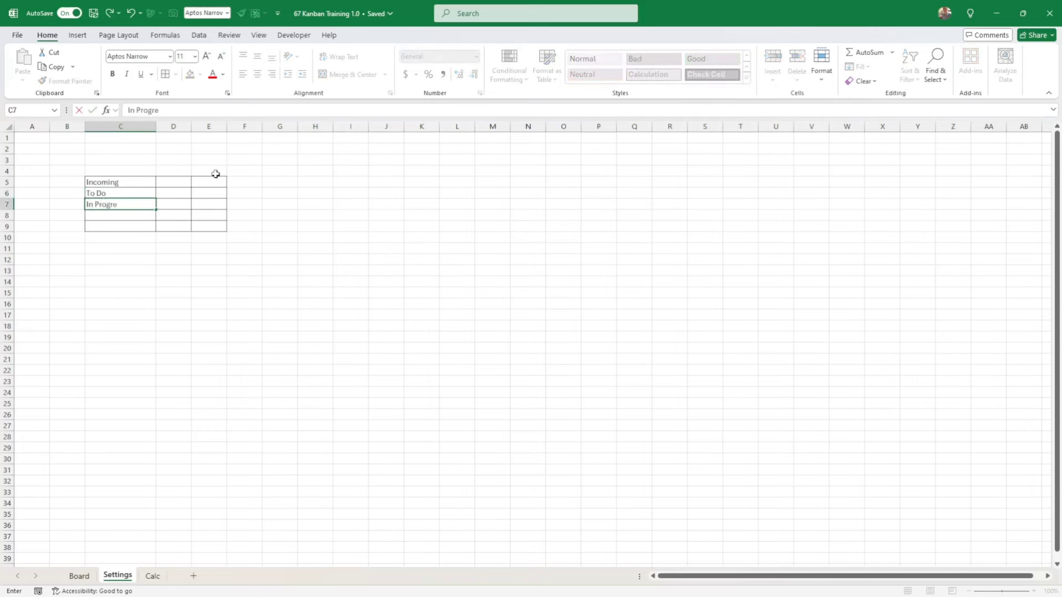
text(ss)
key(Return)
text(Com)
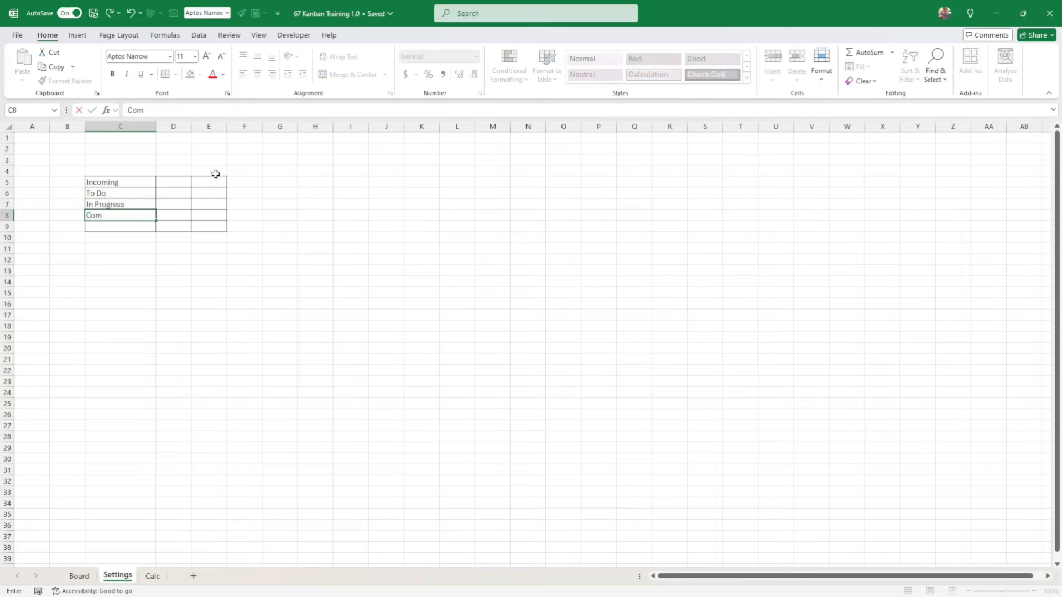
text(pleted)
key(Return)
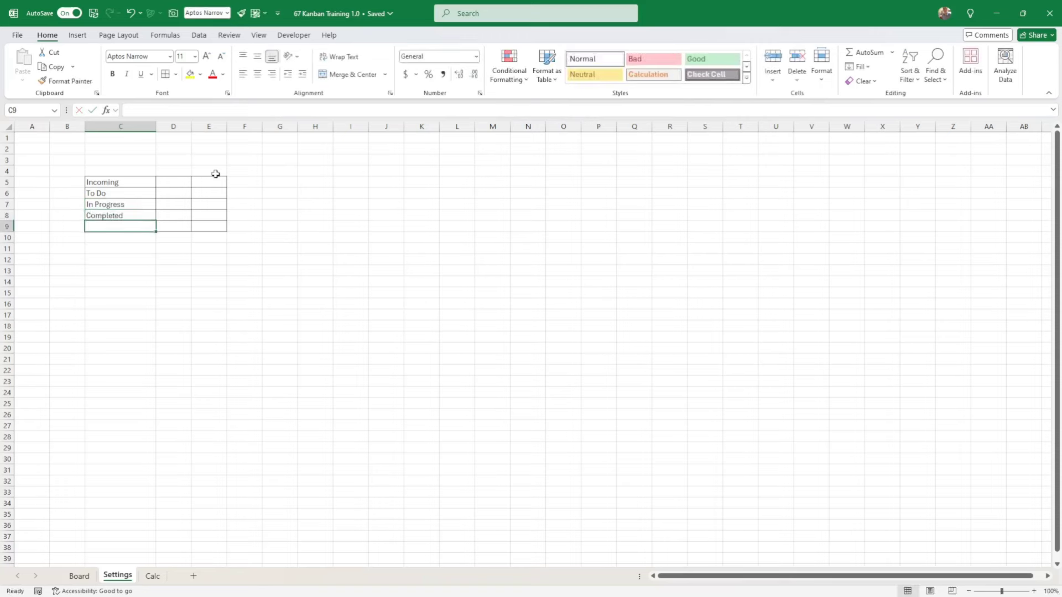
text(I)
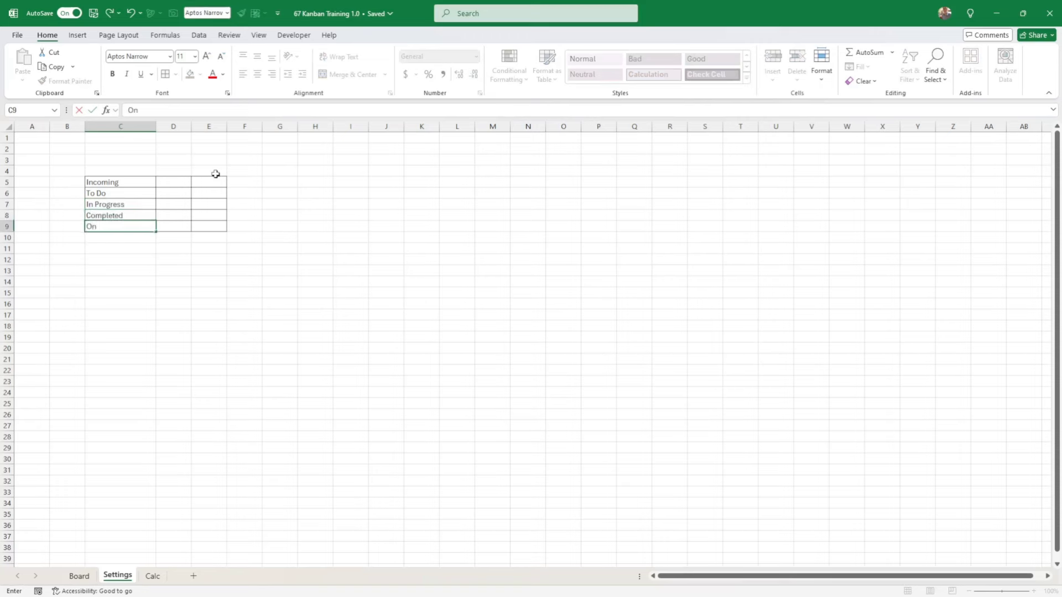
key(Return)
key(Up)
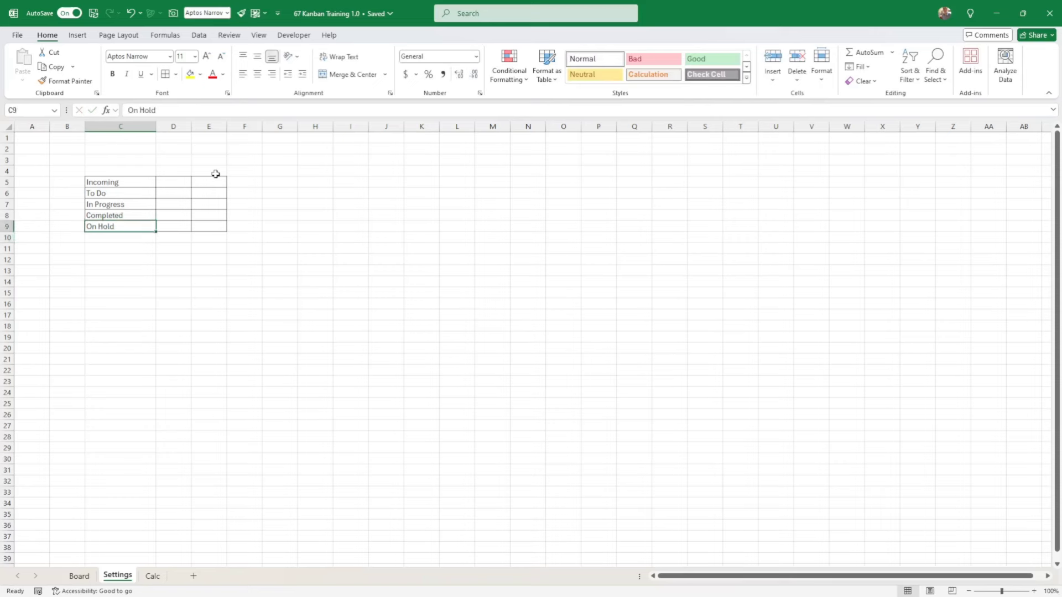
Review the status list on the Settings sheet entry by entry, from Incoming to On Hold.
click(124, 215)
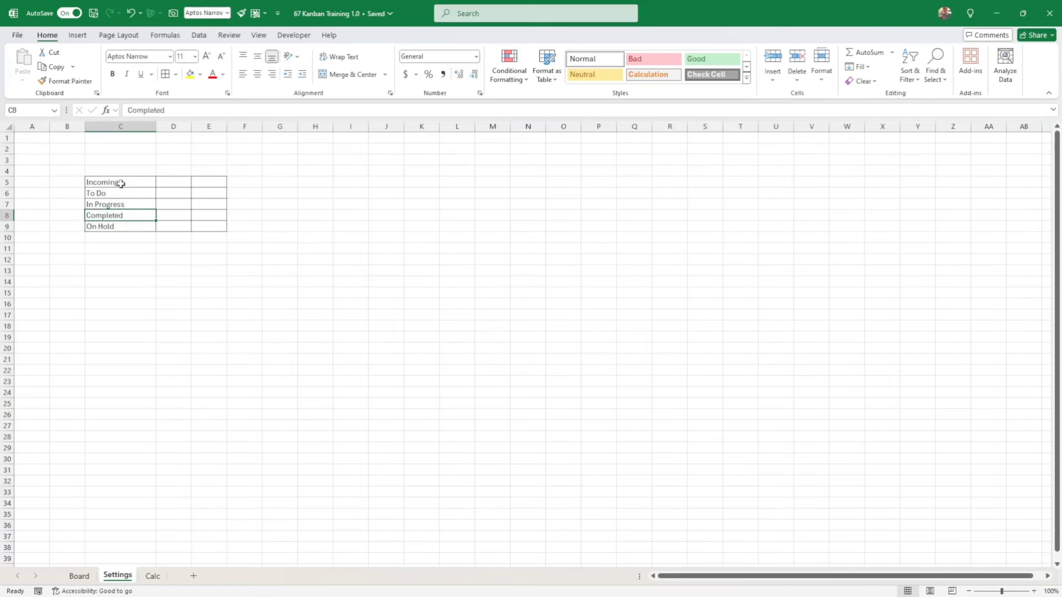
drag(124, 183, 122, 214)
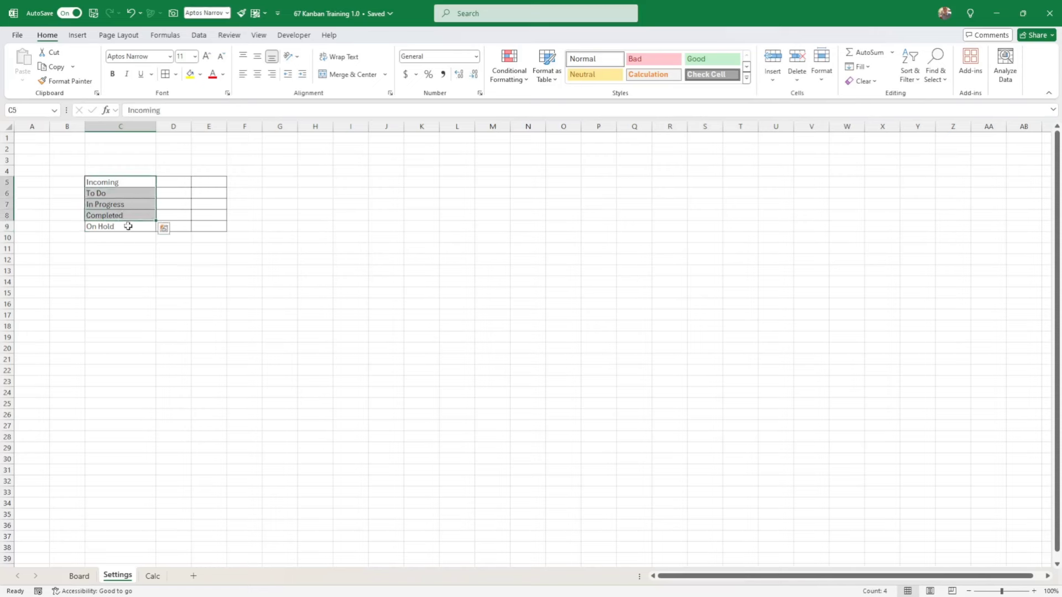
click(126, 227)
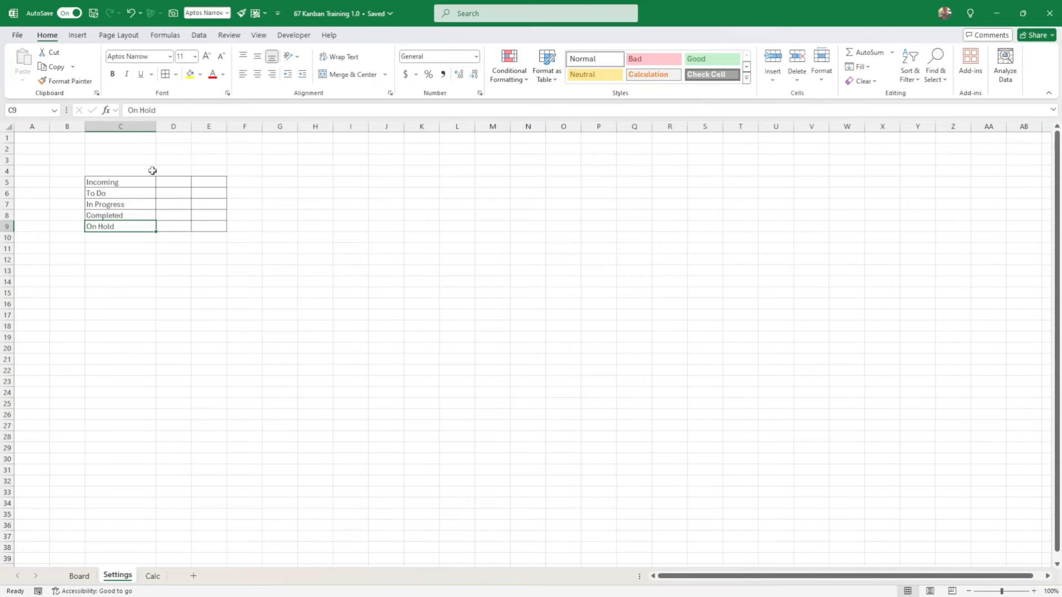
click(134, 184)
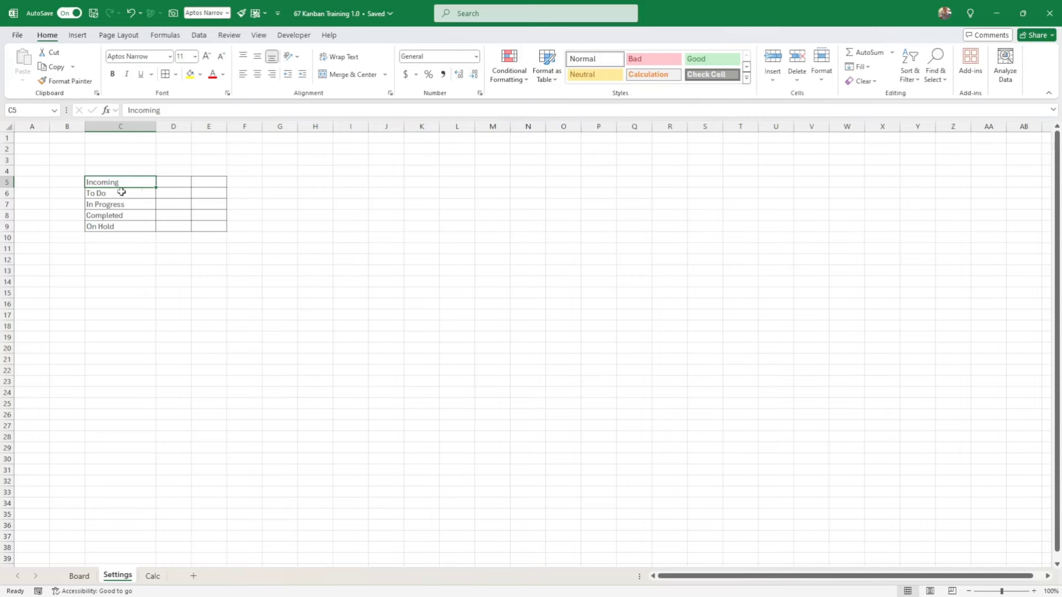
click(121, 192)
click(125, 171)
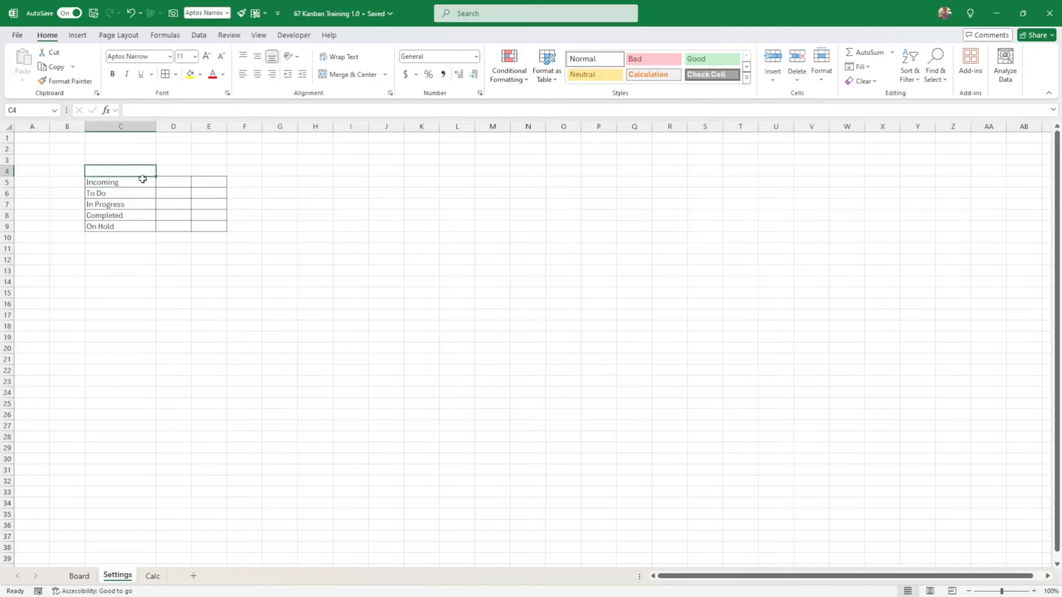
click(142, 180)
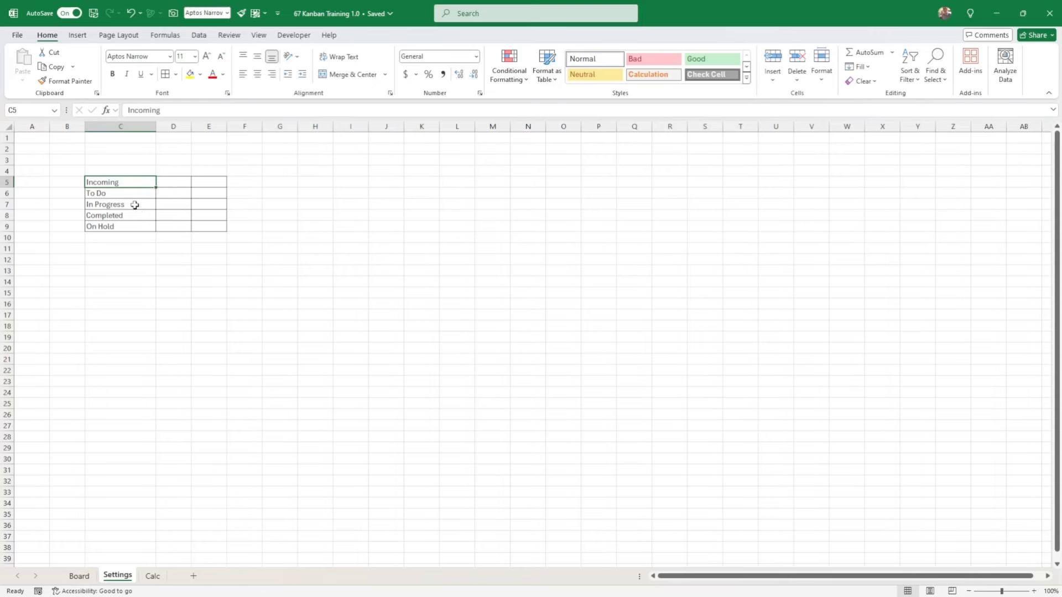
click(135, 206)
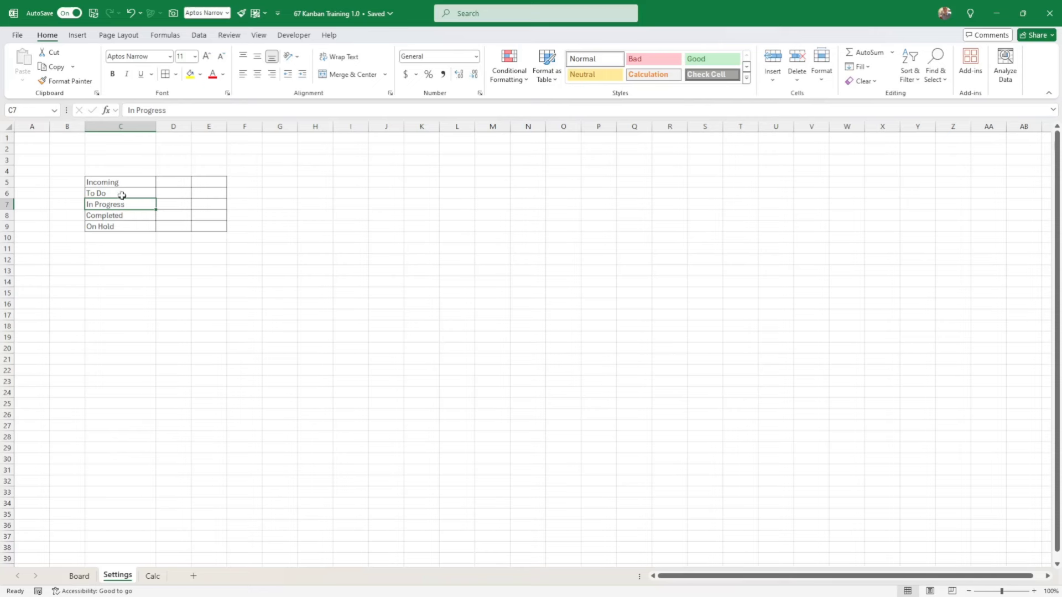
click(120, 220)
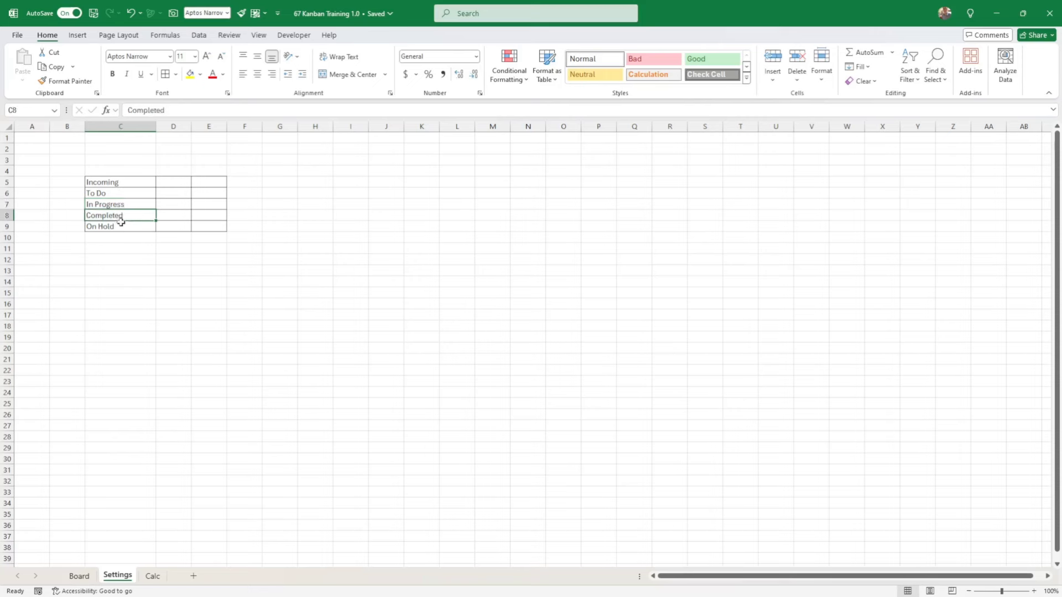
click(121, 225)
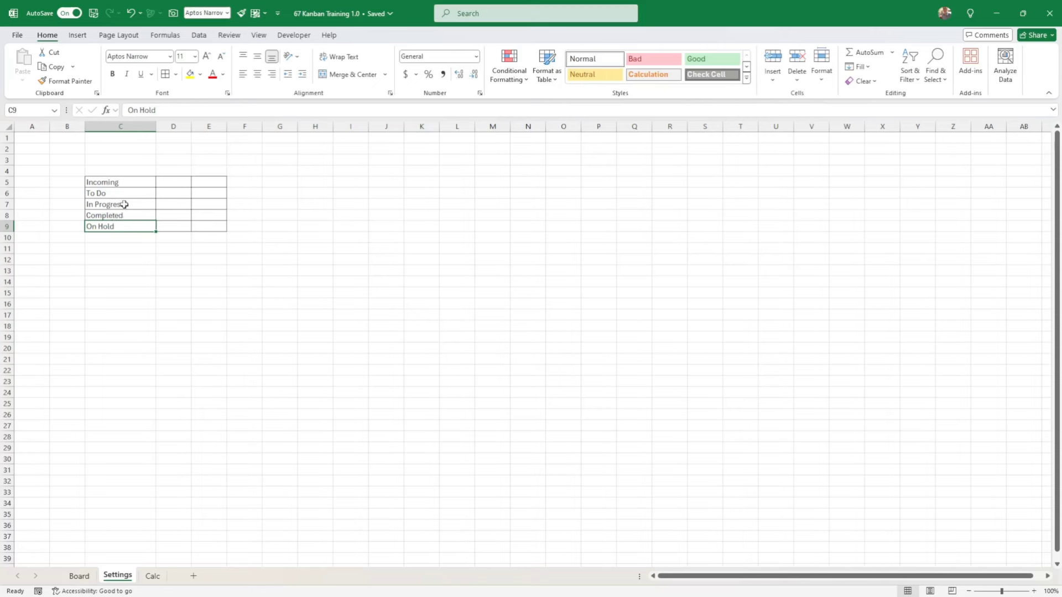
drag(120, 182, 133, 225)
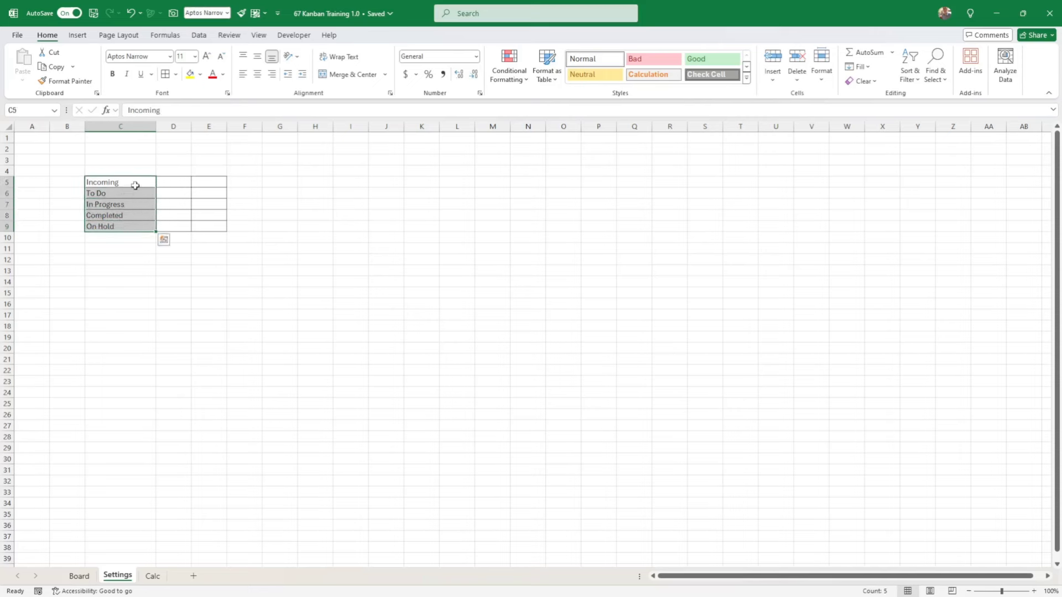
click(108, 236)
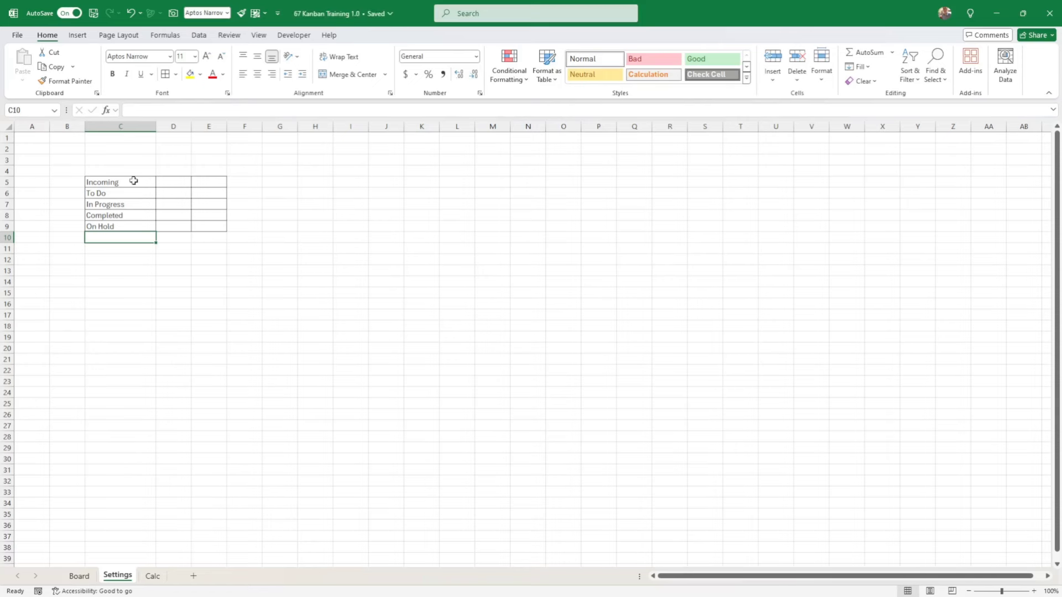
drag(134, 181, 134, 224)
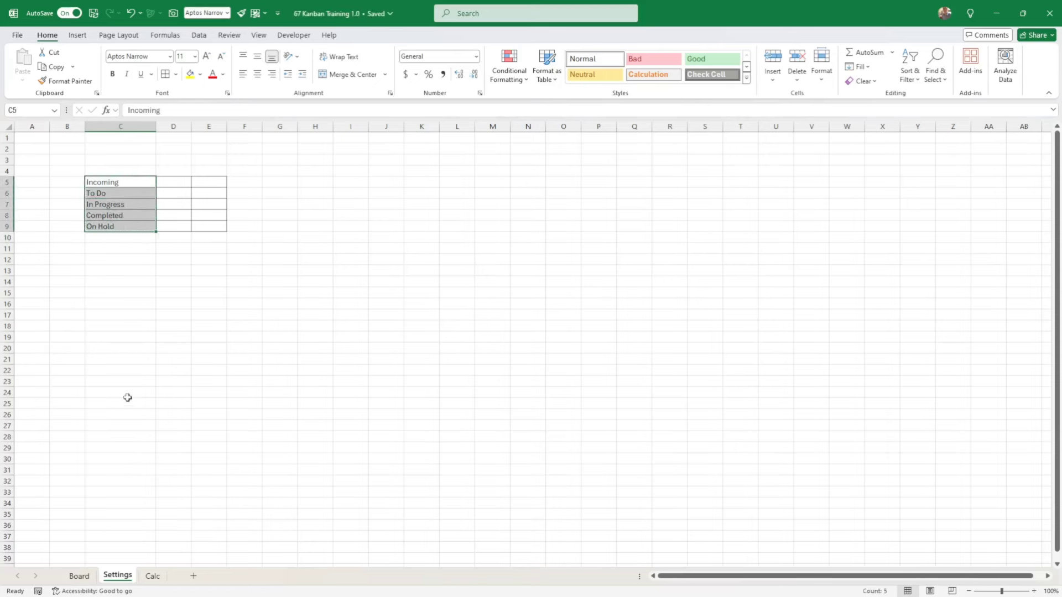
Add List data validation to the first Status cell on the Board sheet, sourced from Settings cells C5 to C9.
click(78, 578)
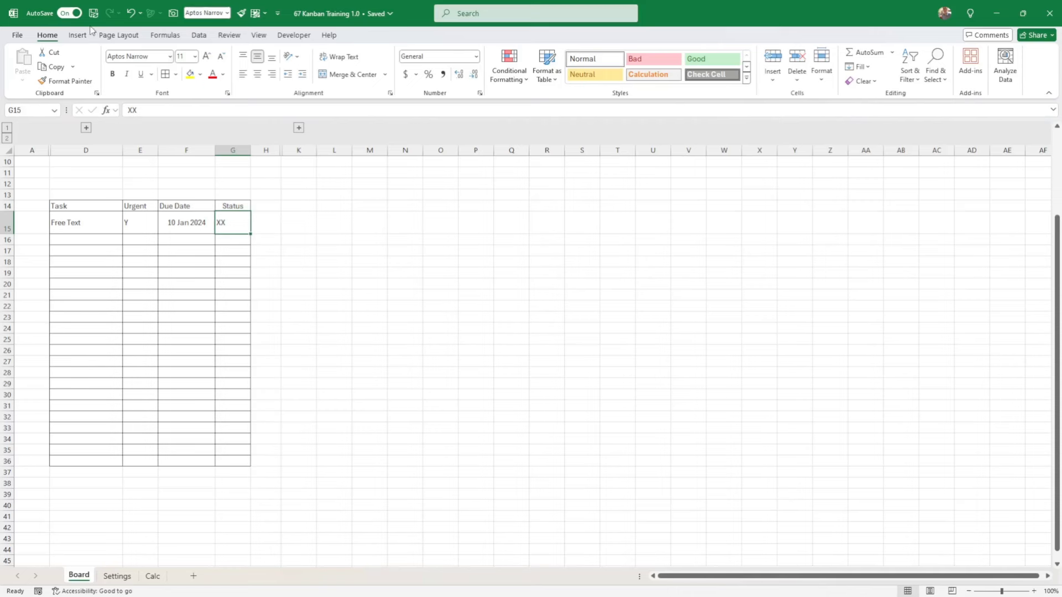
click(199, 36)
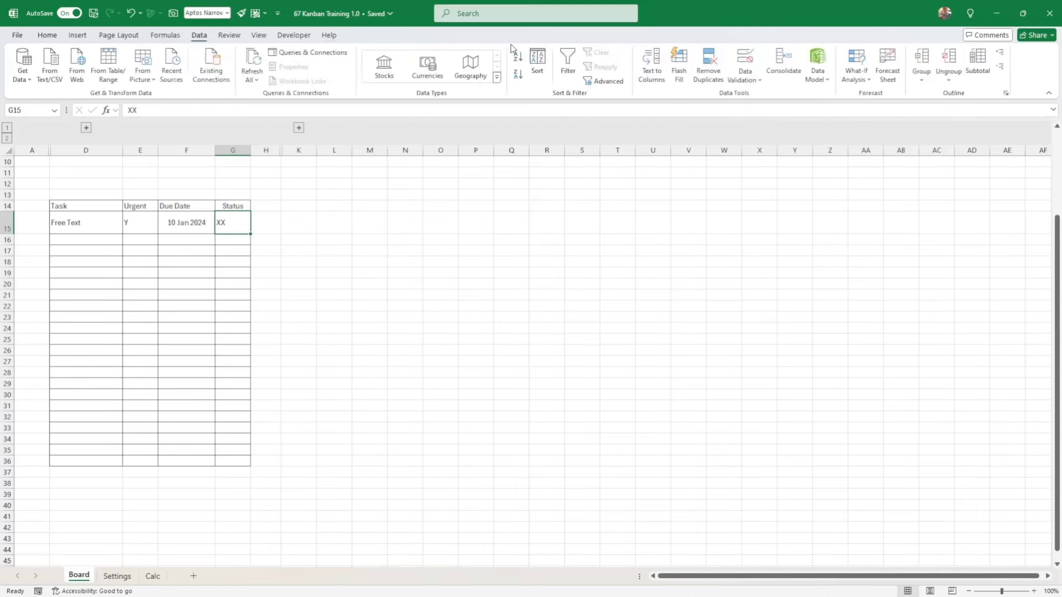
click(747, 81)
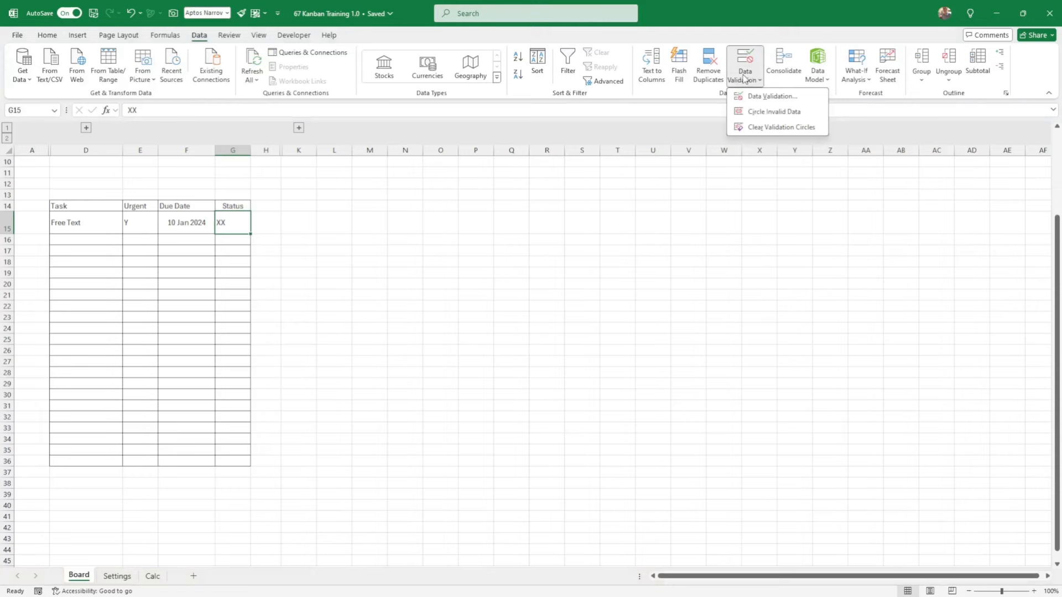
click(761, 98)
click(502, 311)
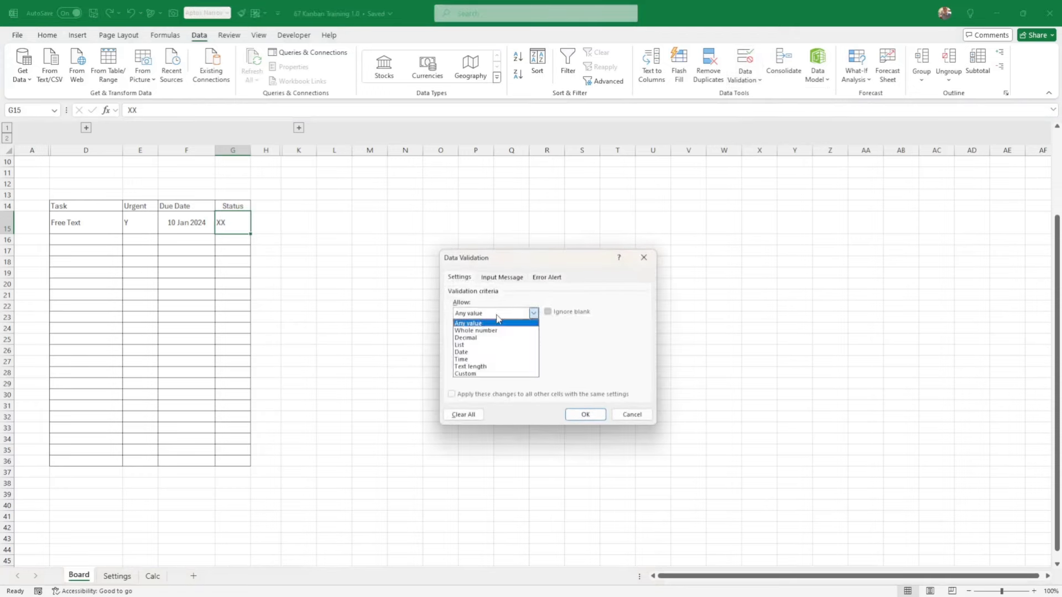
click(489, 345)
click(486, 358)
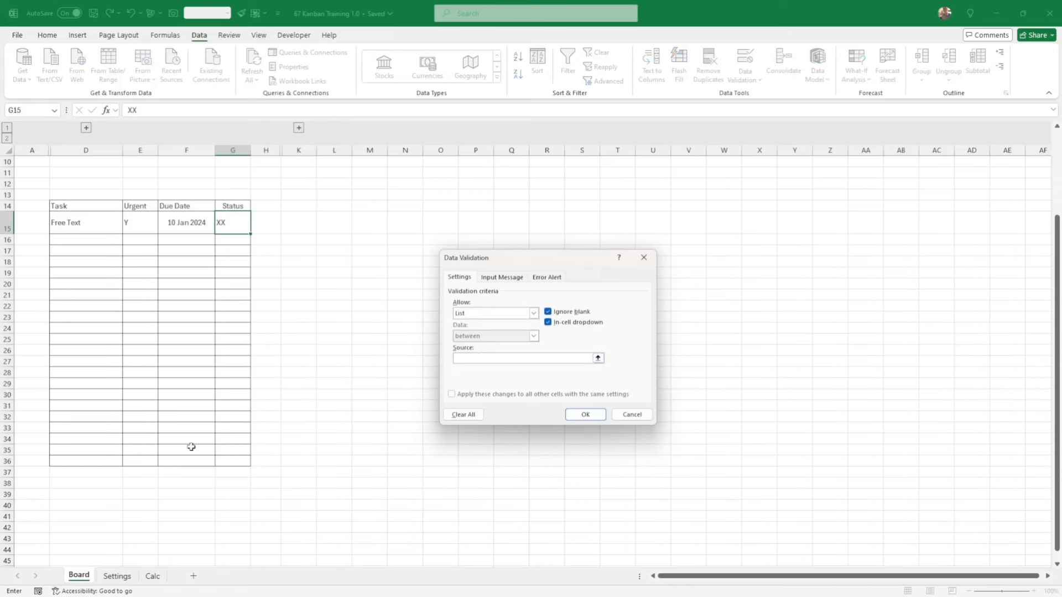
click(117, 577)
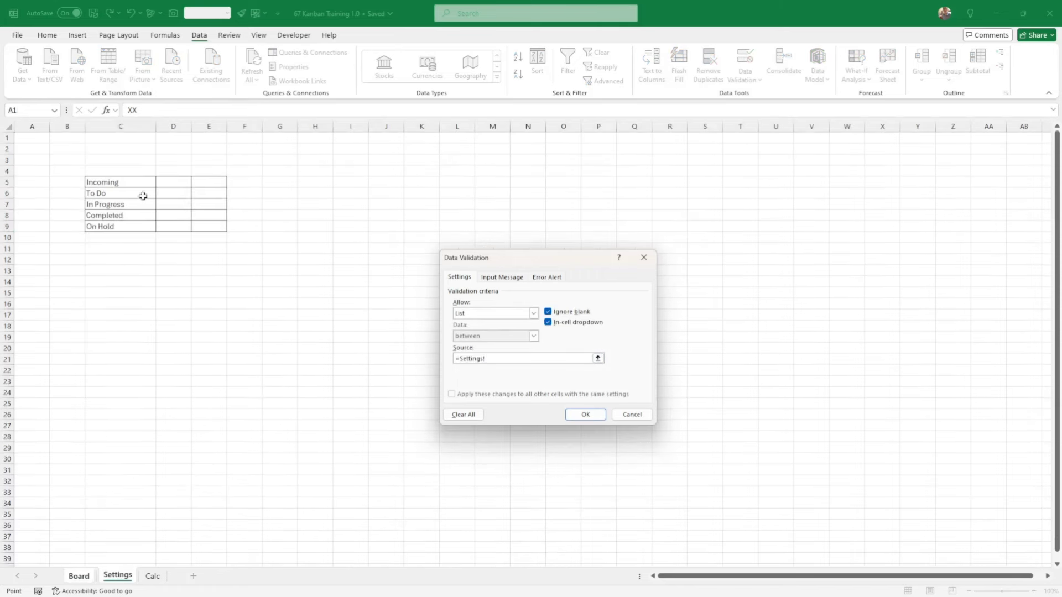
click(133, 182)
drag(133, 182, 134, 225)
click(576, 415)
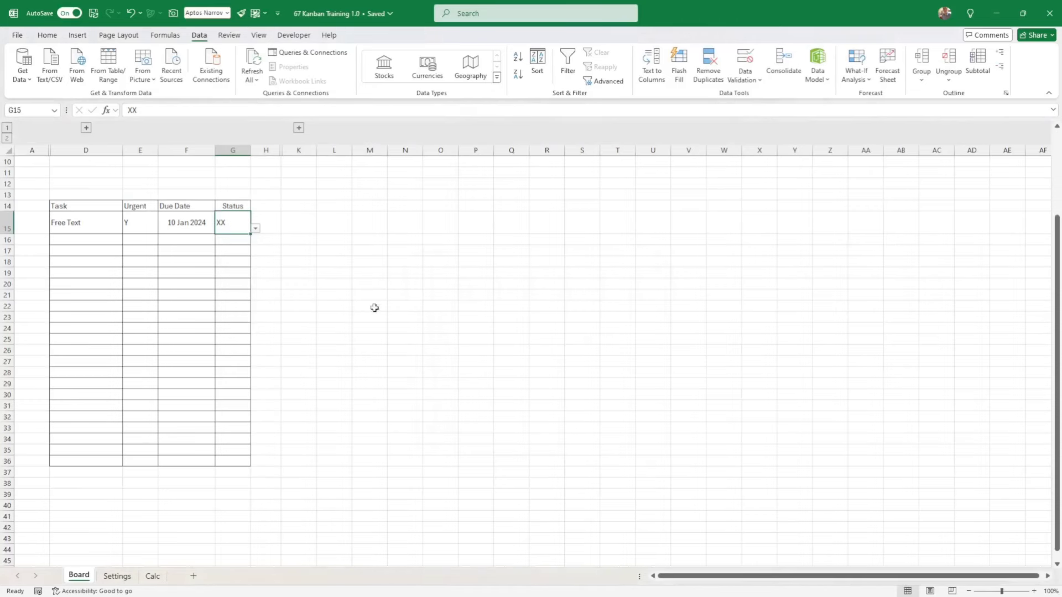
Test the first task's Status dropdown by choosing Incoming, and clear the cell.
click(256, 229)
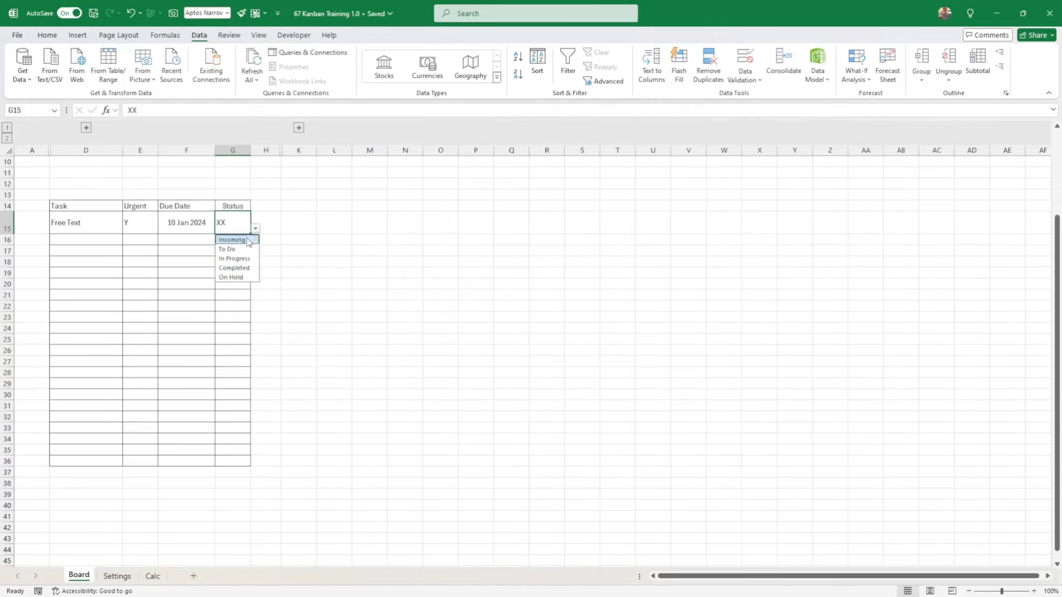
click(243, 241)
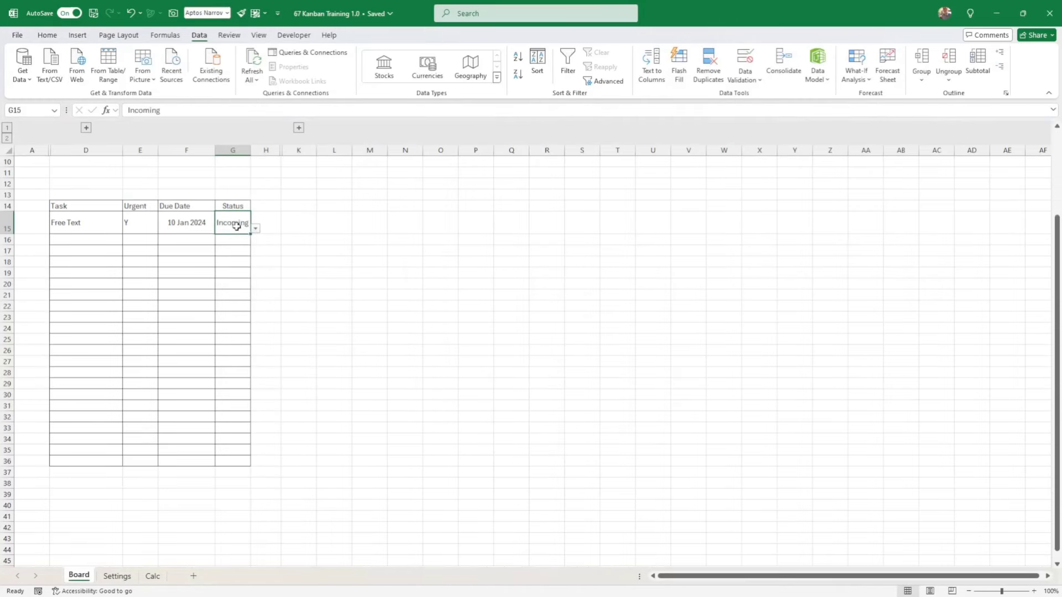
key(Delete)
Fill the empty Status cell's dropdown down the column through row 36.
drag(251, 236, 248, 459)
click(233, 219)
drag(250, 234, 257, 465)
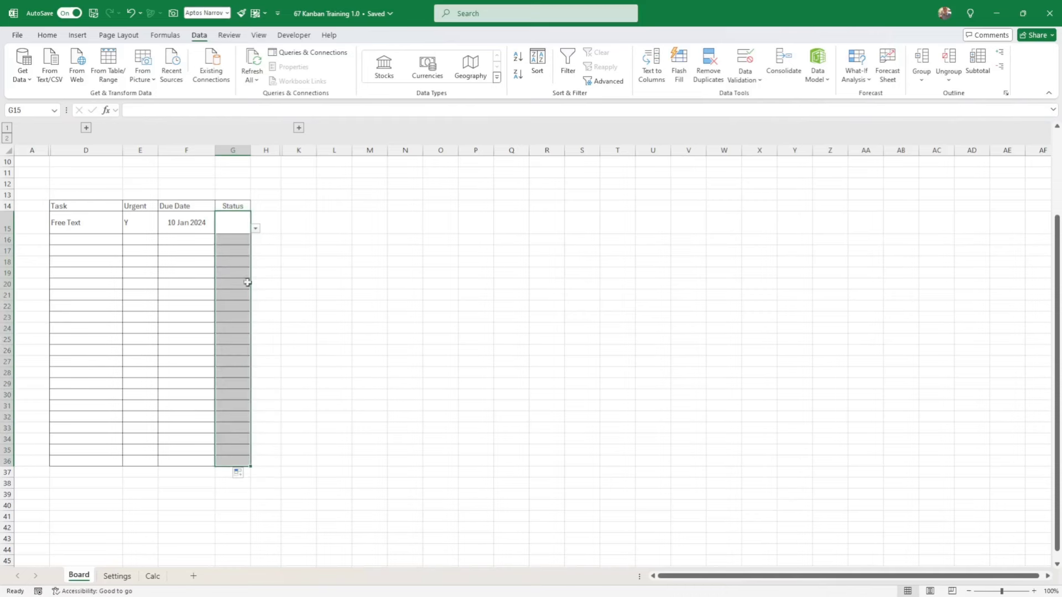
click(199, 226)
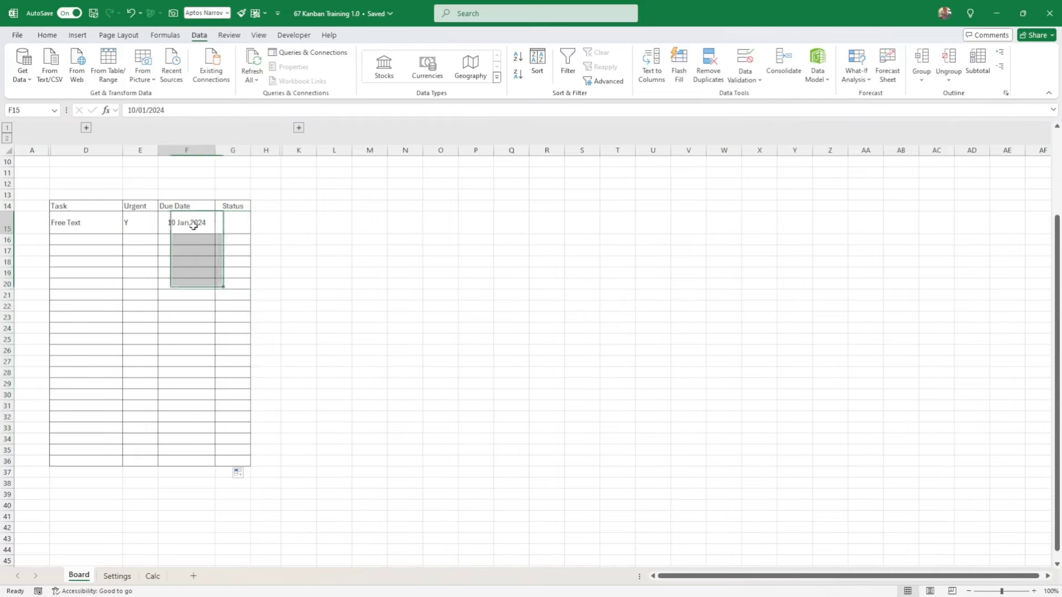
Copy the first Due Date cell's formatting down the Due Date column through row 36 with Format Painter.
click(47, 35)
click(76, 82)
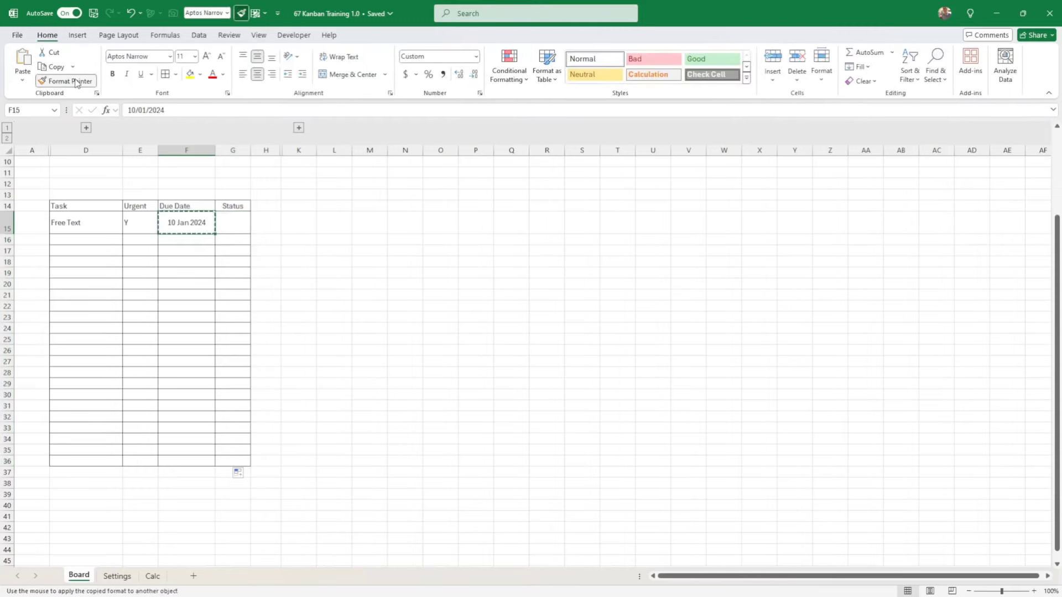
drag(177, 239, 184, 392)
click(185, 394)
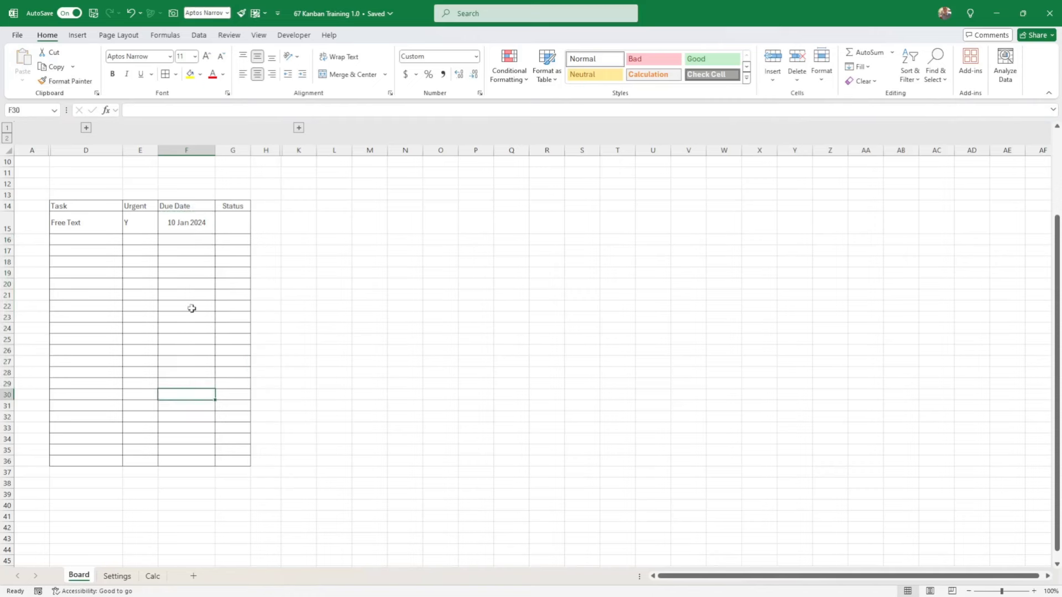
click(69, 81)
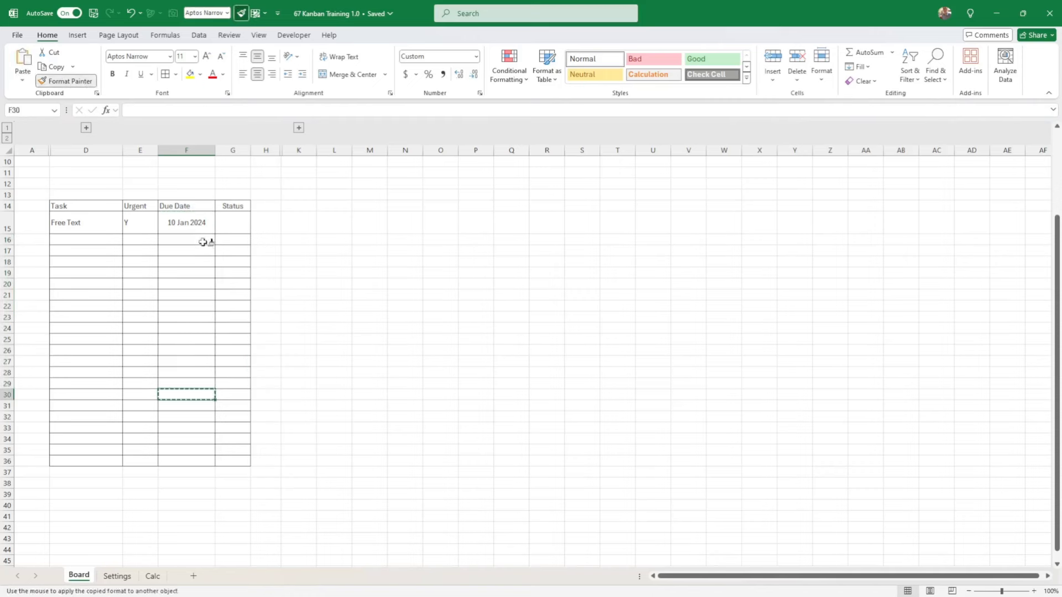
drag(203, 242, 210, 465)
click(185, 239)
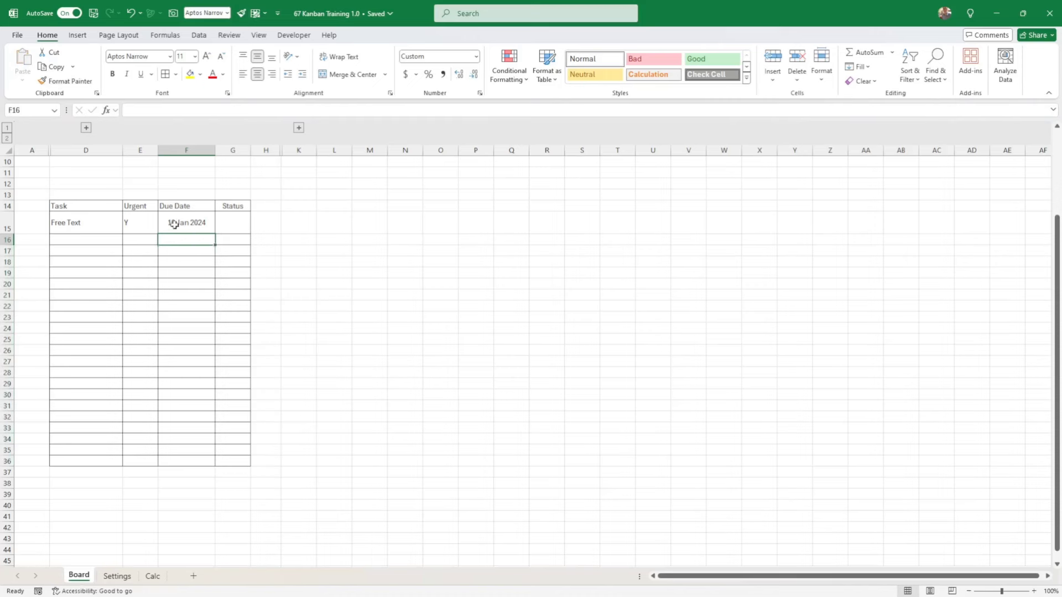
click(198, 306)
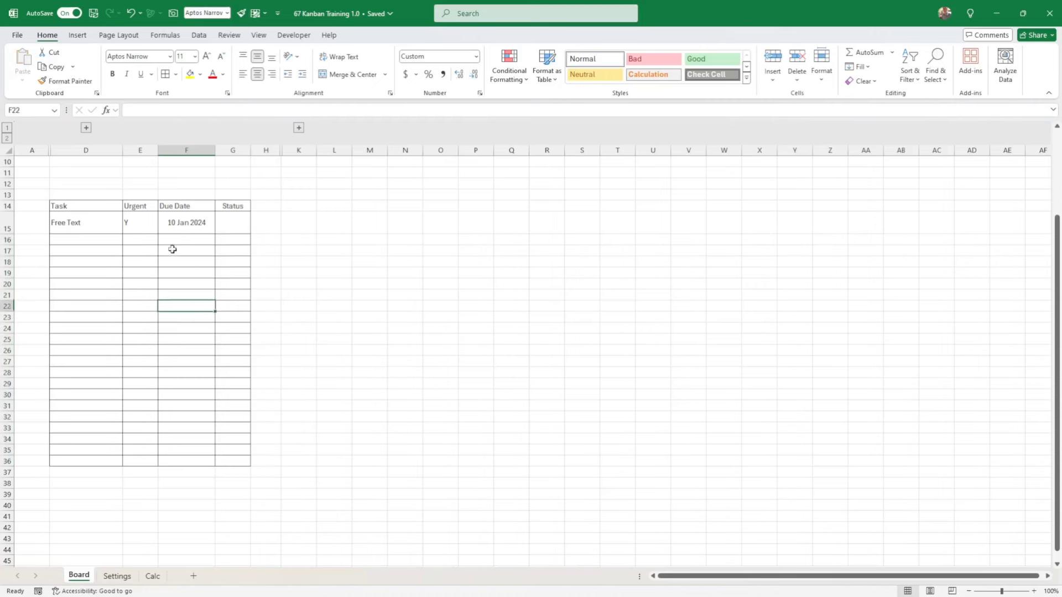
click(145, 250)
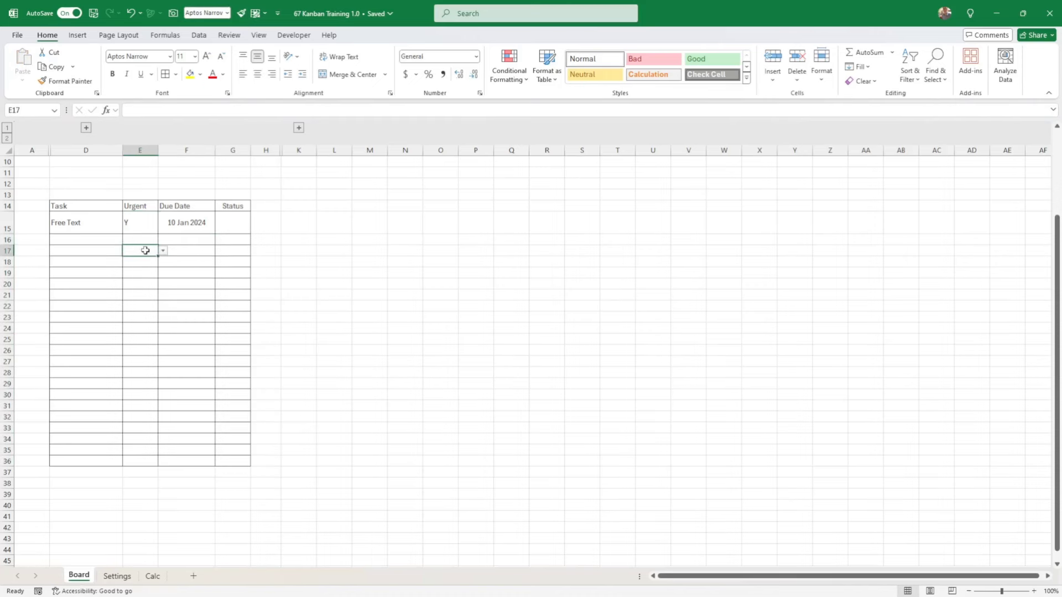
Bold the first task row, D15 to G15, and set its Status to Incoming.
drag(100, 222, 233, 221)
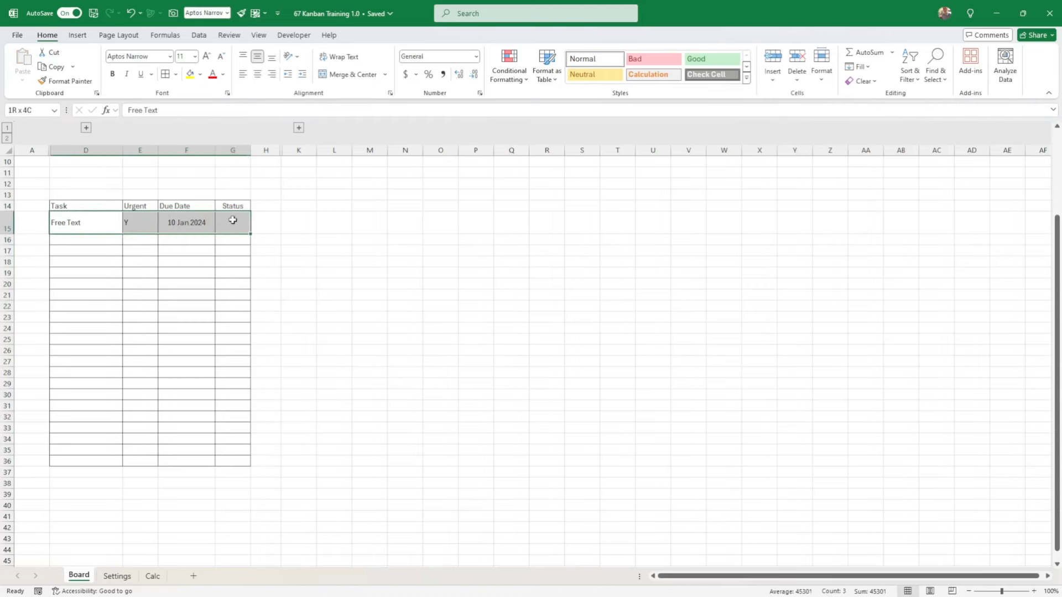
click(113, 73)
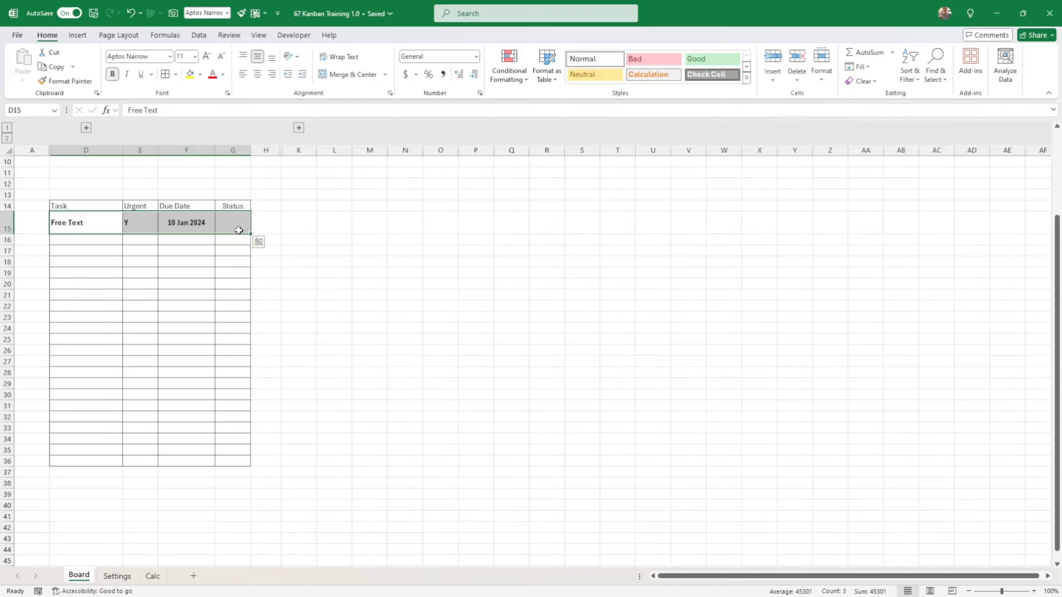
click(238, 230)
click(256, 229)
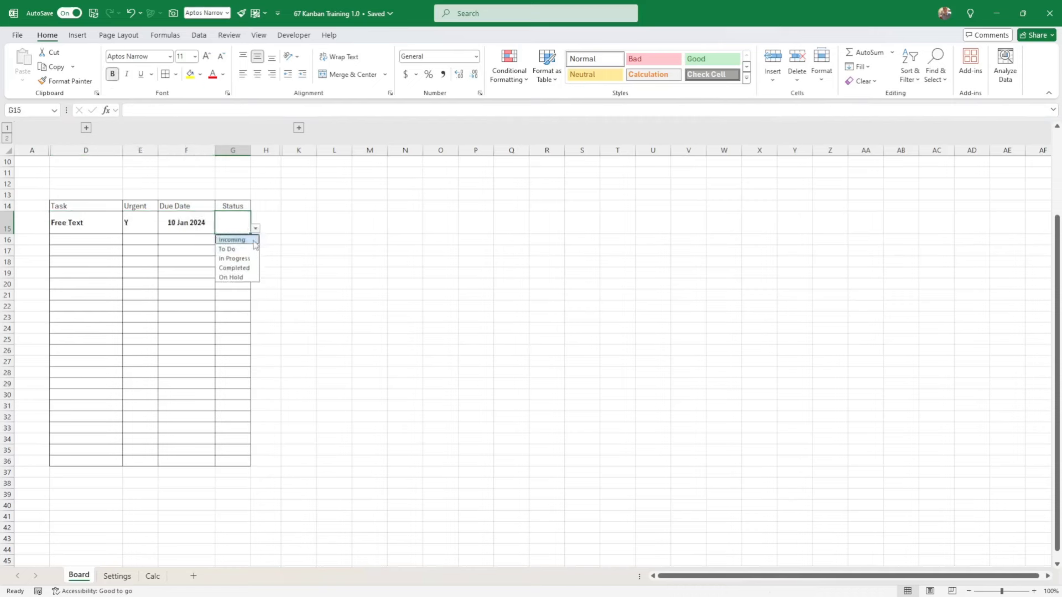
click(255, 241)
Center the Urgent column entries horizontally from row 15 to row 36.
click(170, 233)
drag(144, 229, 157, 275)
drag(138, 224, 136, 348)
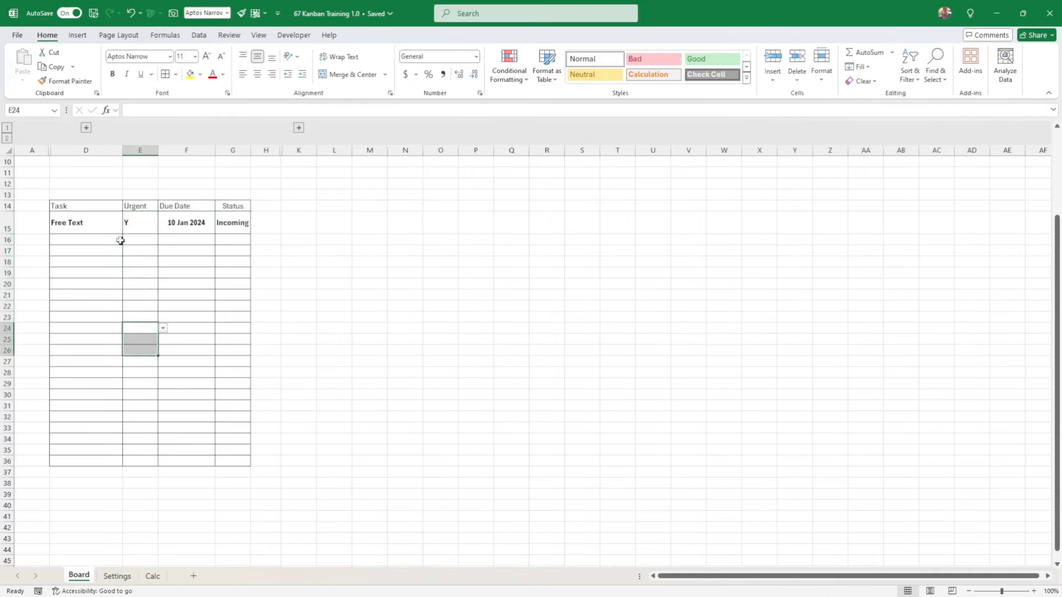
drag(138, 223, 137, 462)
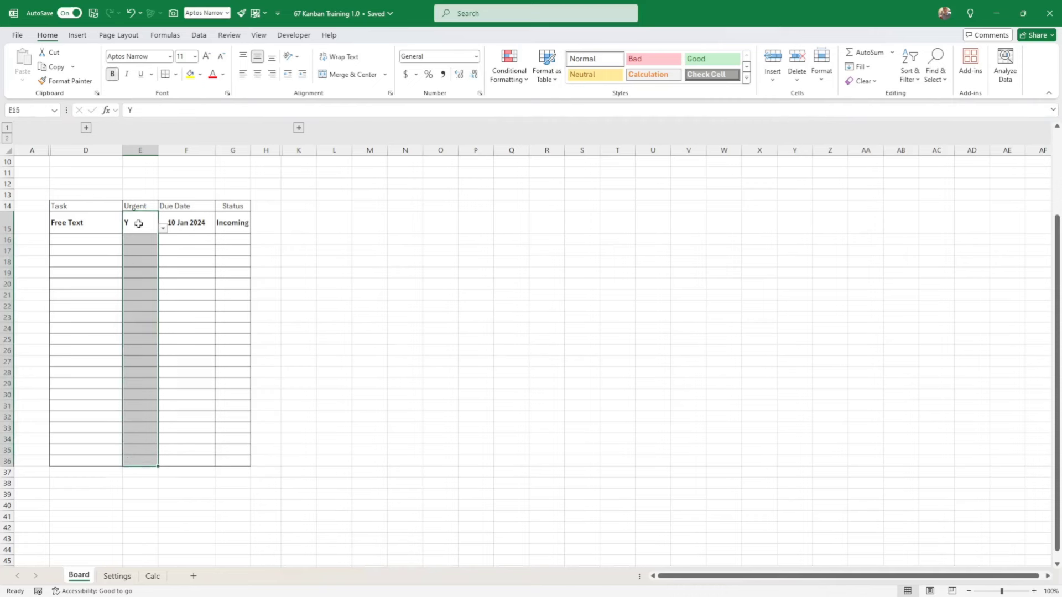
click(258, 75)
click(221, 271)
Link Board cell K14 to the Incoming entry in Settings cell C5 as the first Kanban column heading.
click(302, 210)
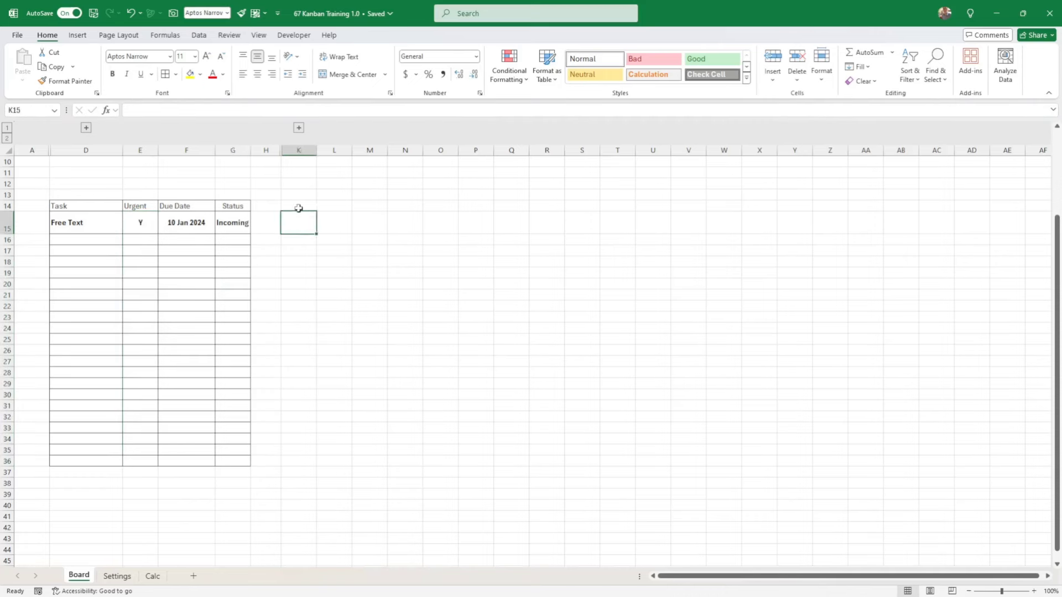
click(298, 205)
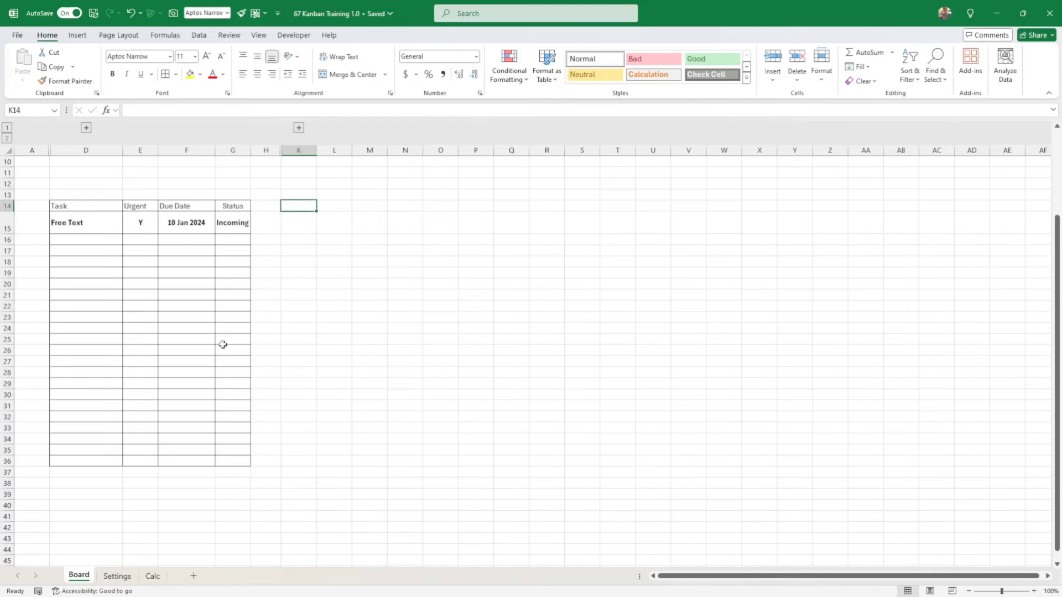
text(=)
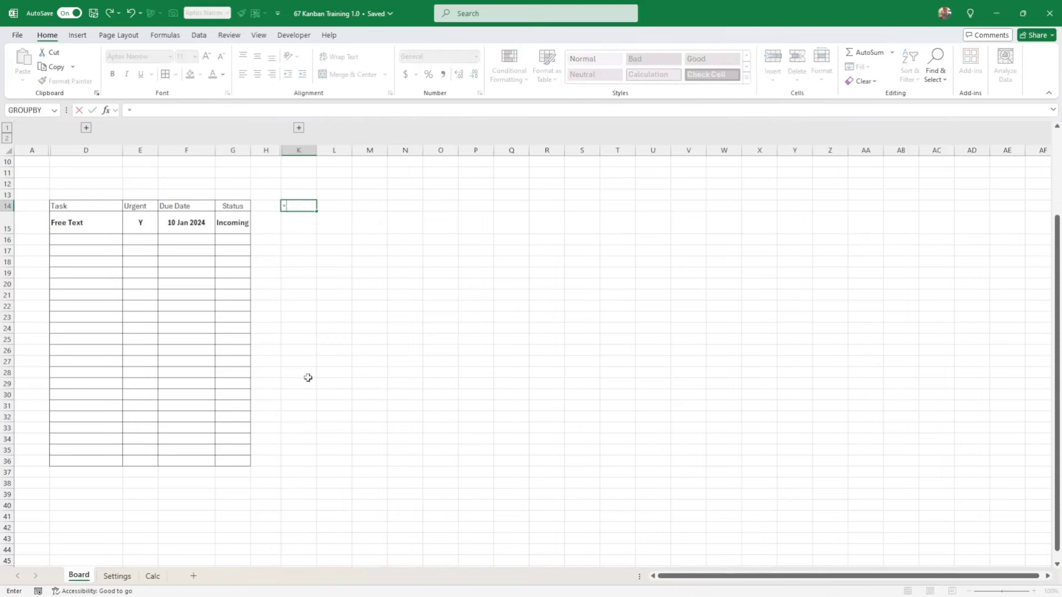
click(121, 576)
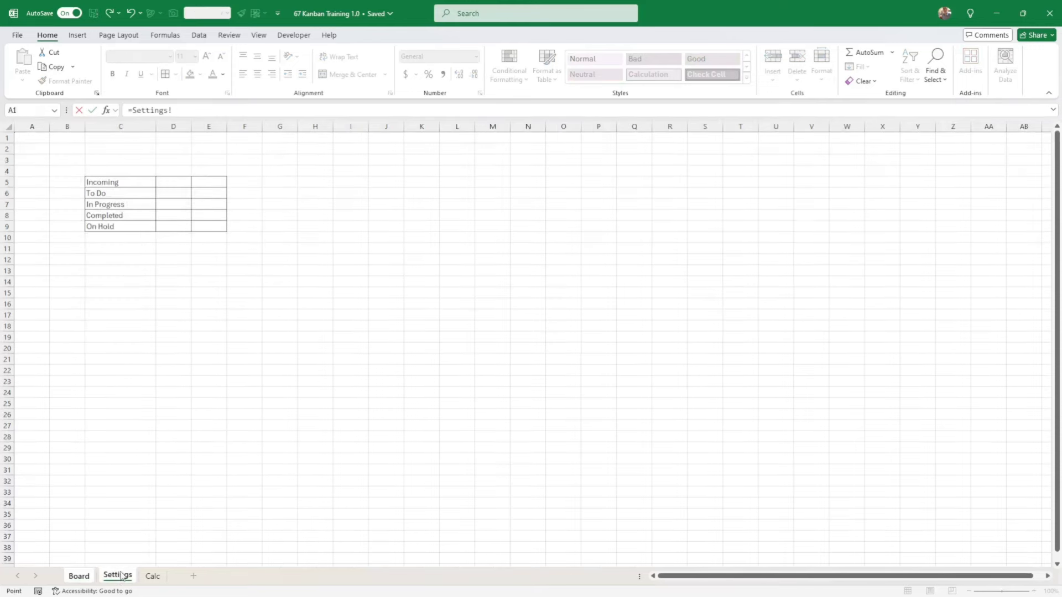
click(112, 181)
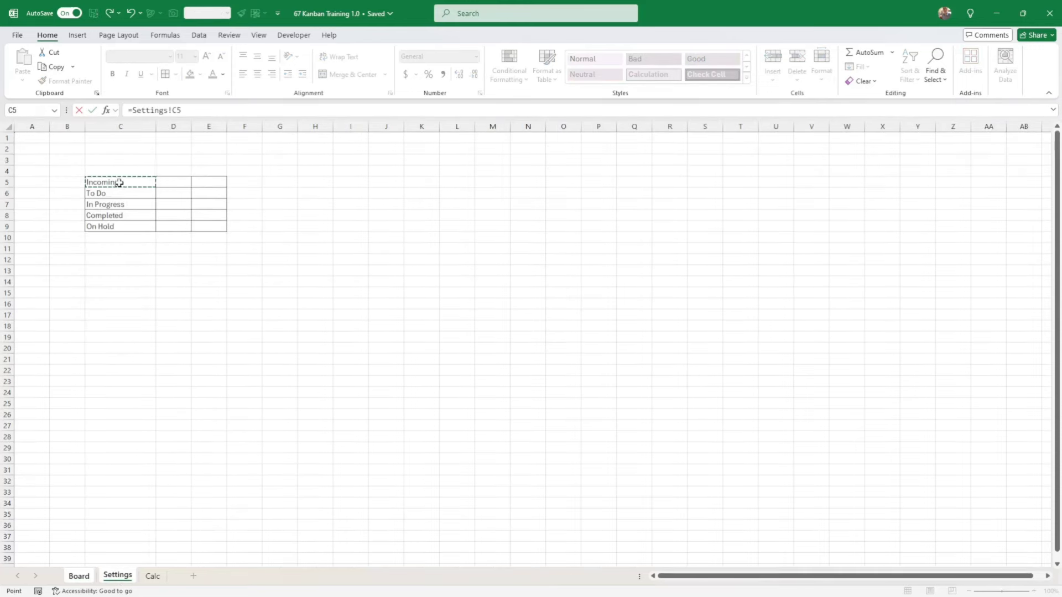
key(Return)
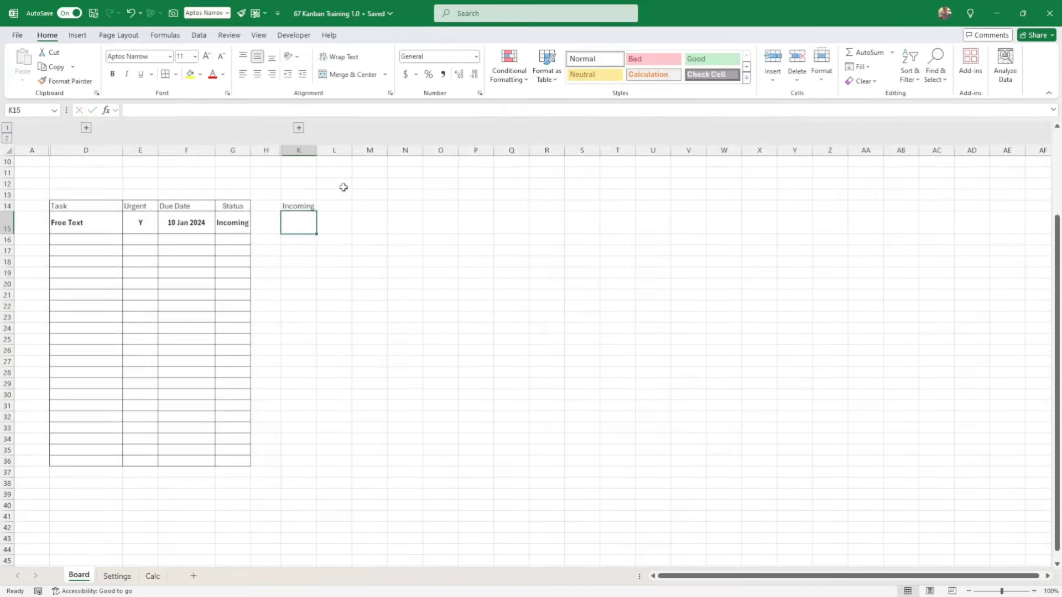
Link Board cell M14 to the To Do entry in Settings cell C6.
click(372, 207)
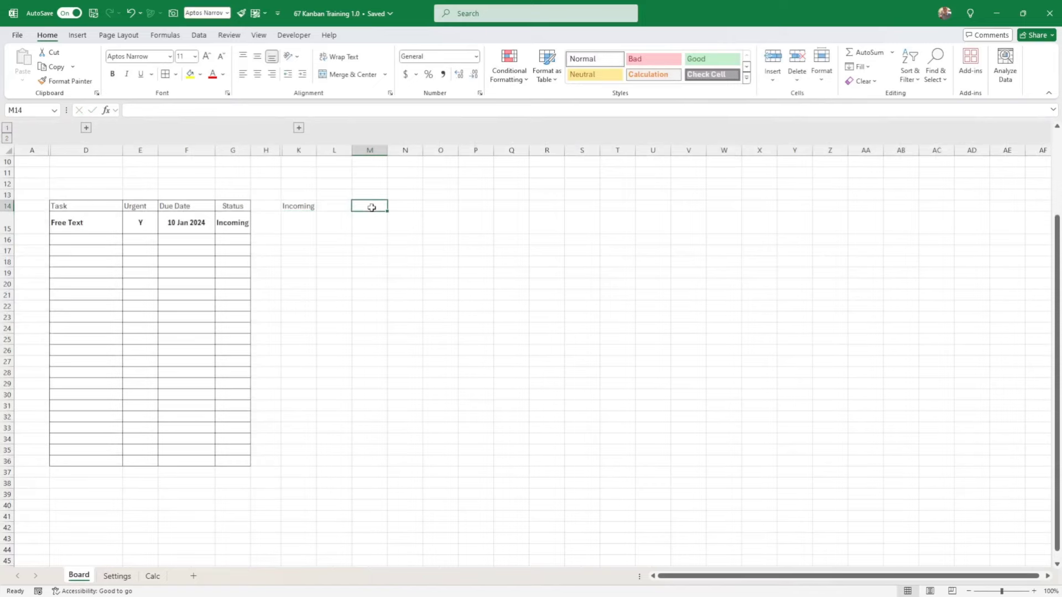
text(=)
click(116, 576)
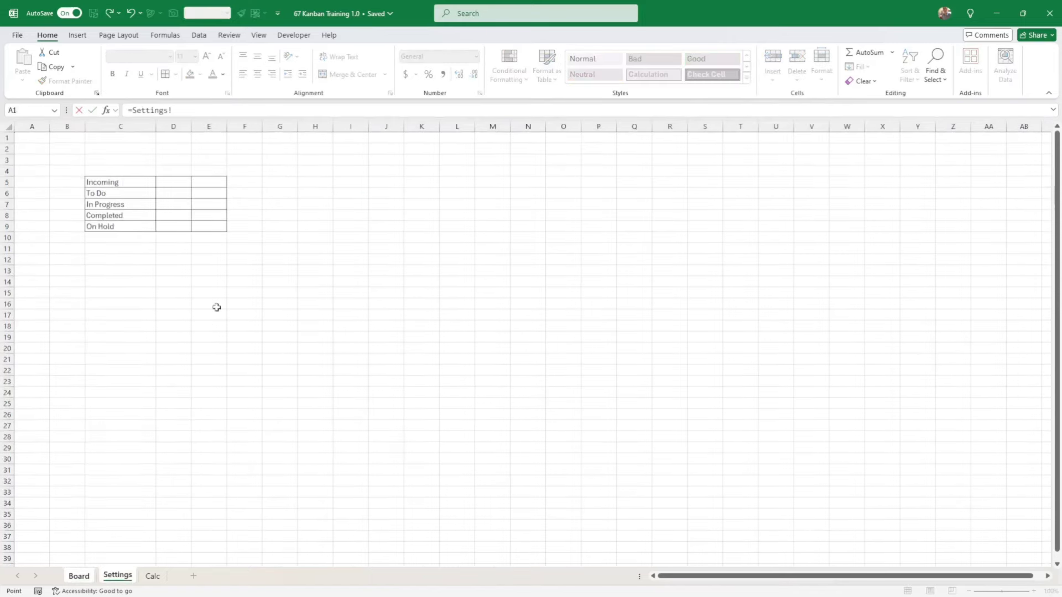
click(95, 194)
key(Return)
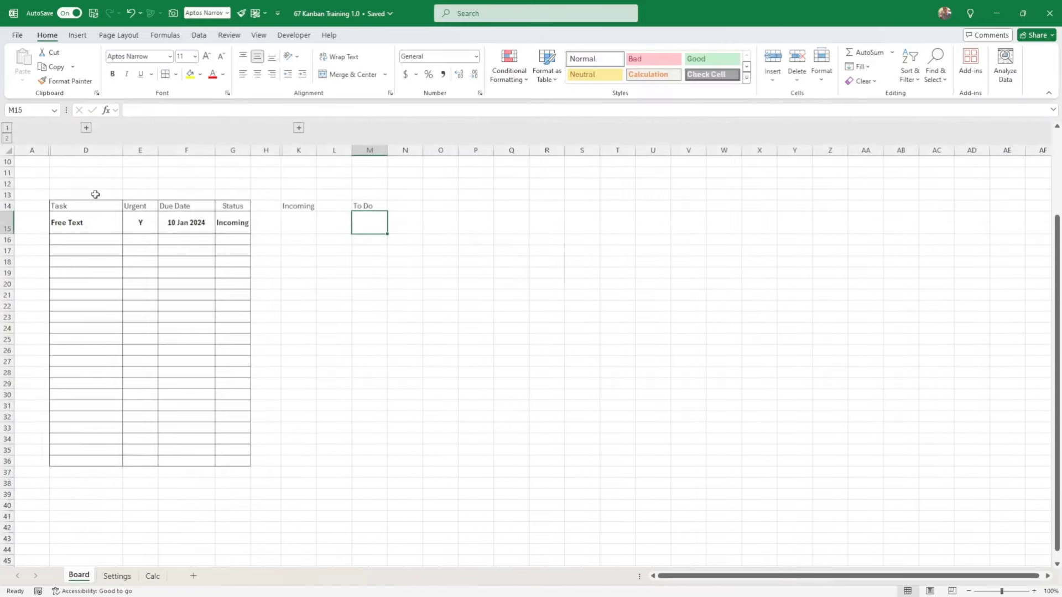
Link Board cell O14 to the In Progress entry in Settings cell C7.
click(441, 206)
text(=)
click(117, 576)
click(95, 206)
key(Return)
Link Board cell Q14 to the Completed entry in Settings cell C8.
click(502, 207)
text(=)
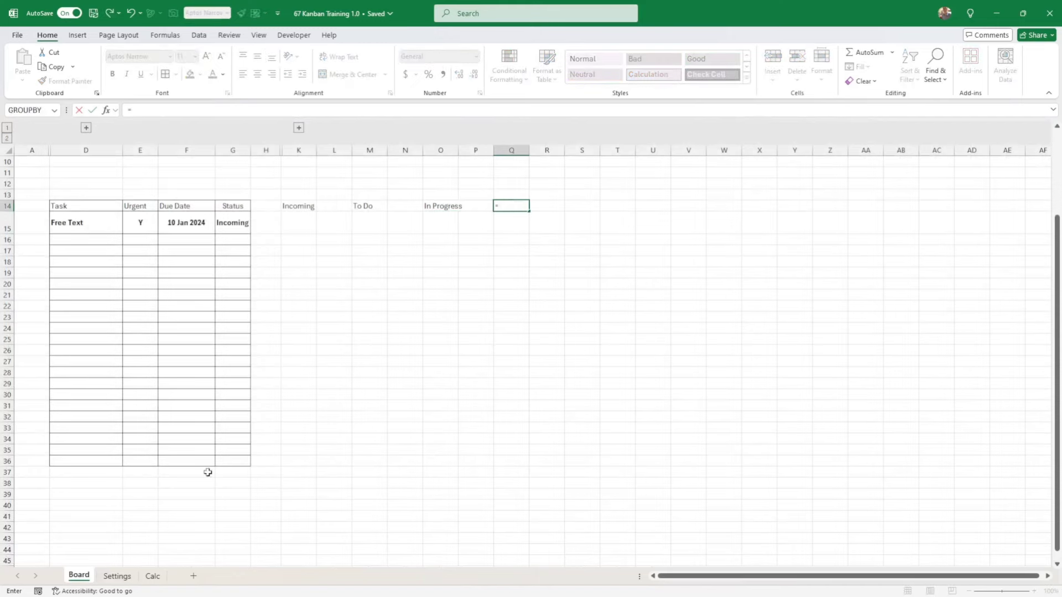
click(125, 578)
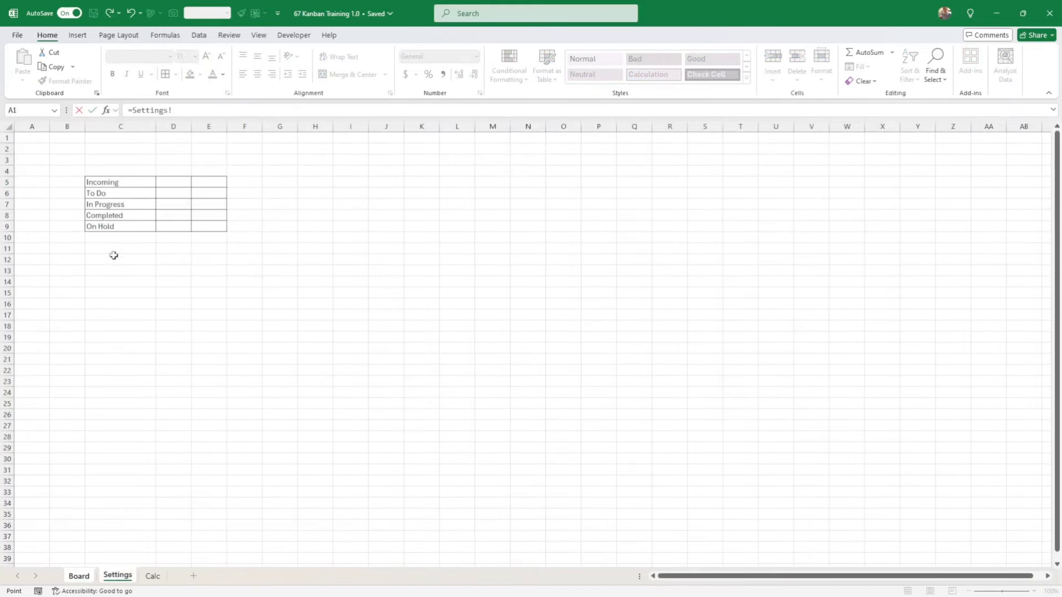
click(115, 215)
key(Return)
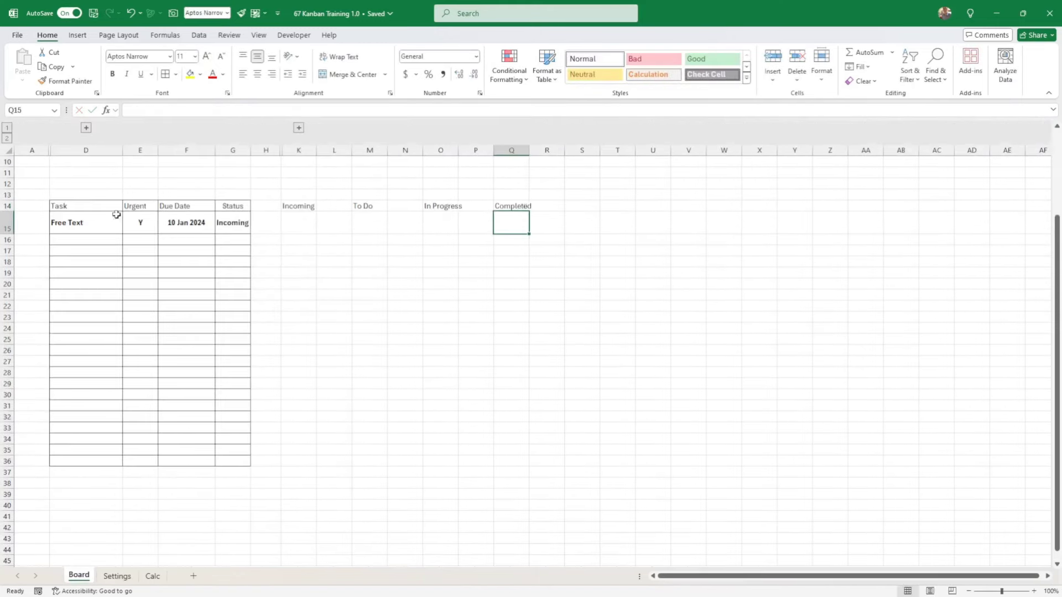
Link Board cell S14 to the On Hold entry in Settings cell C9.
click(587, 202)
text(=)
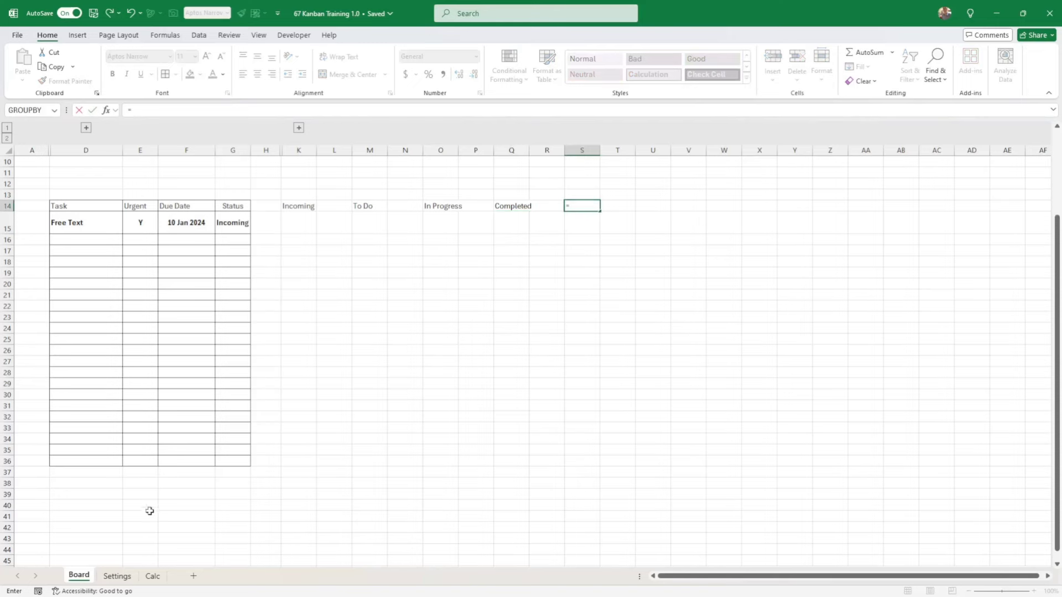
click(117, 576)
click(97, 227)
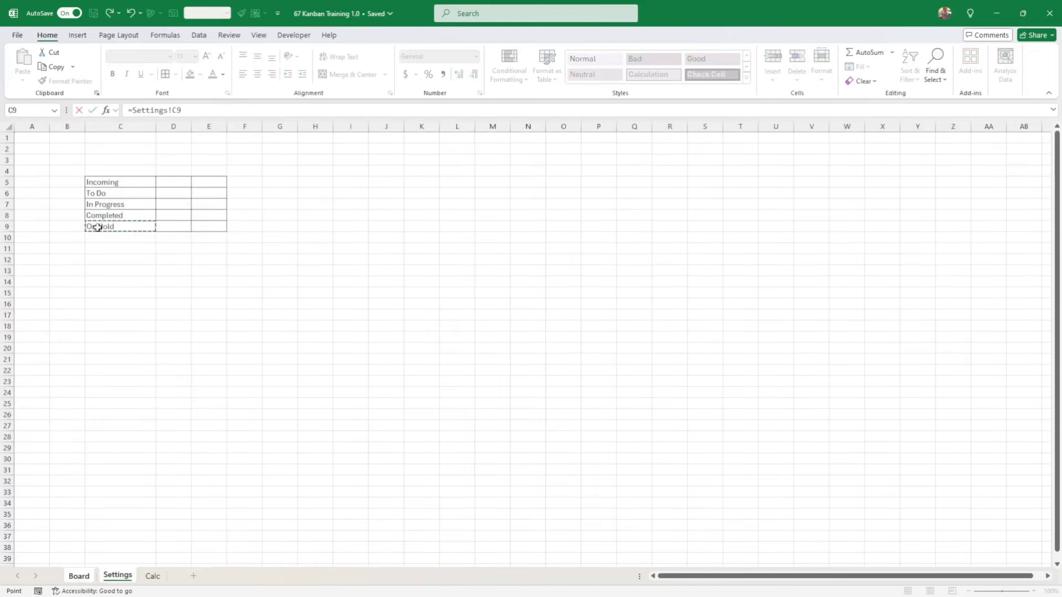
key(Return)
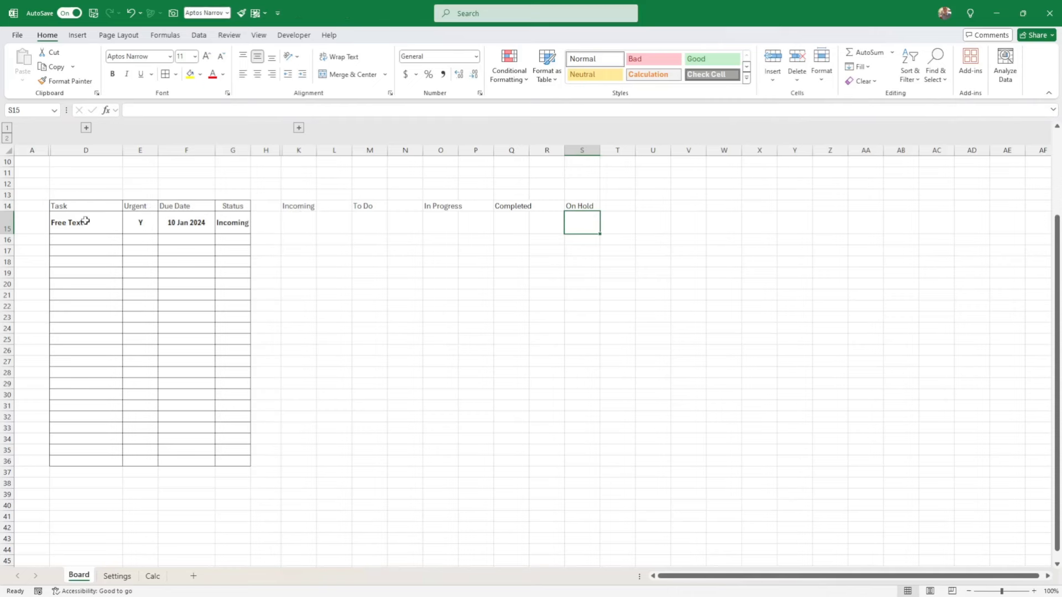
drag(92, 220, 237, 218)
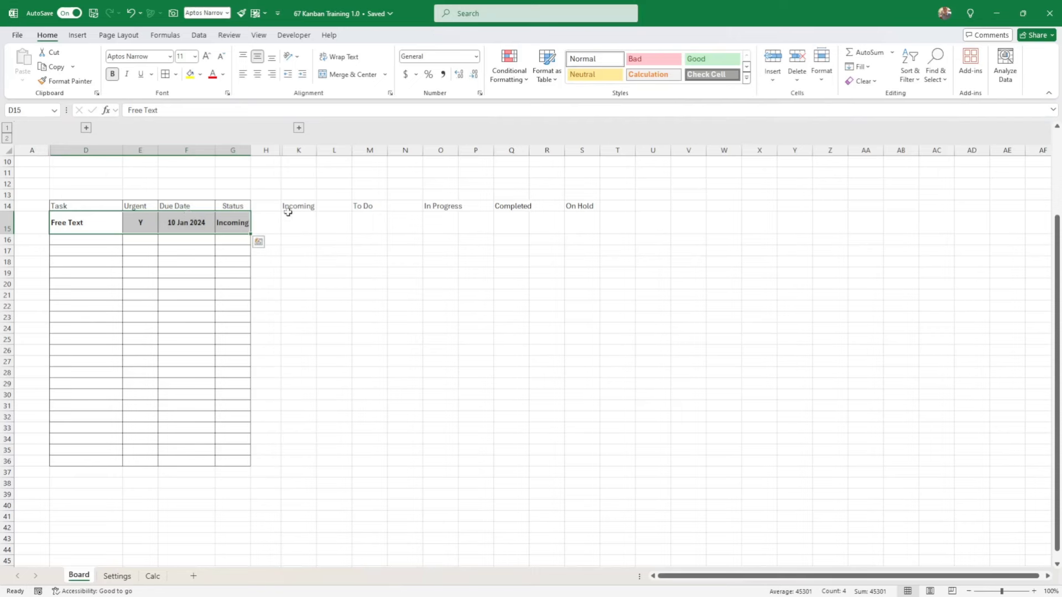
click(288, 209)
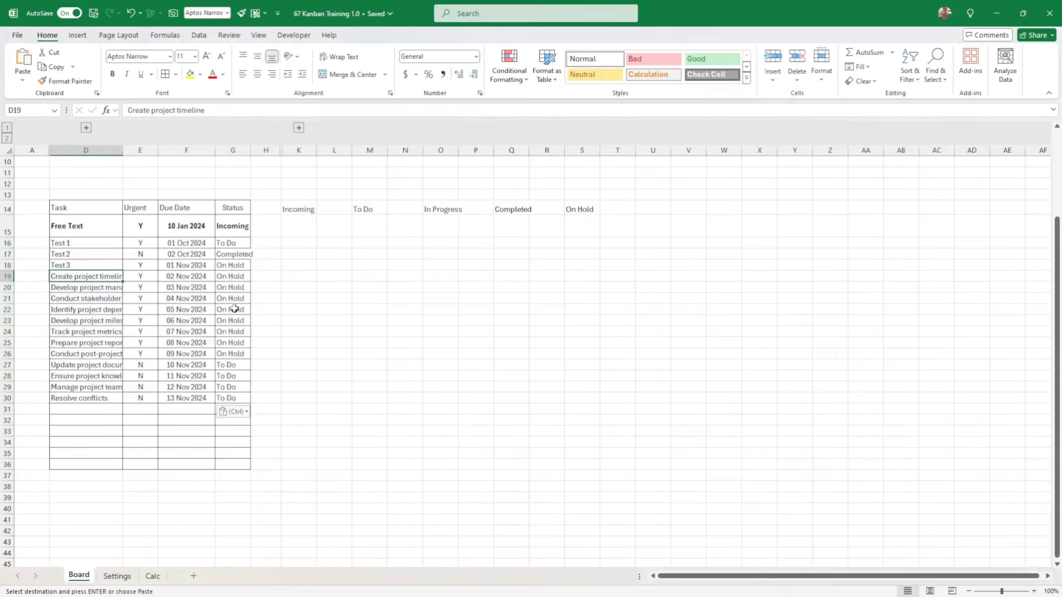
Set the Status of the Conduct stakeholder task in row 21 to In Progress.
click(232, 298)
click(256, 298)
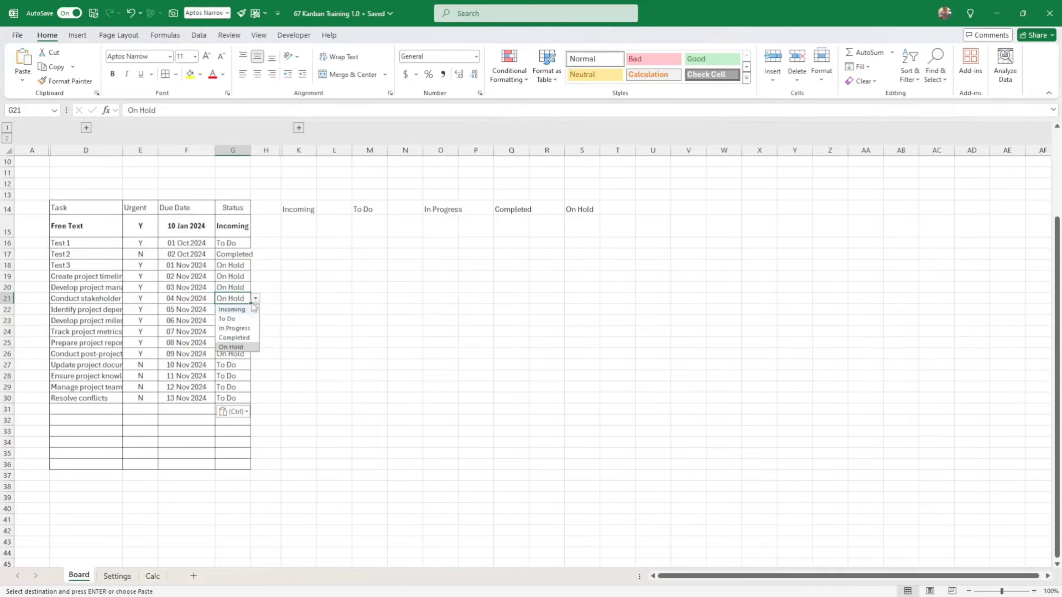
click(232, 325)
Widen the Status column so its entries fit, and bold its cells from row 15 to row 36.
drag(248, 149, 269, 151)
click(299, 297)
drag(253, 226, 241, 464)
click(113, 74)
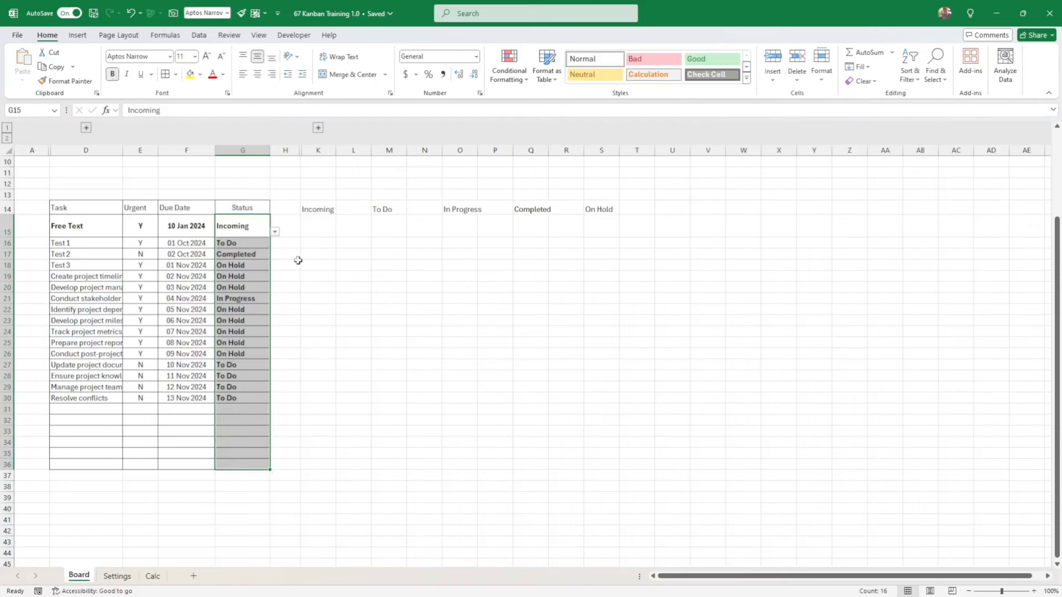
click(326, 230)
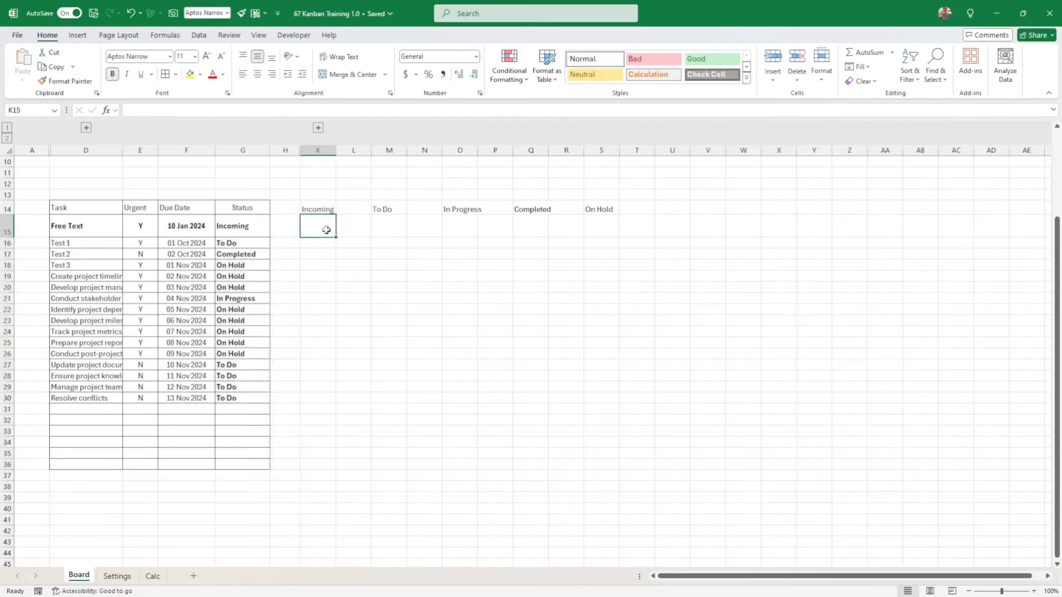
drag(325, 234, 322, 467)
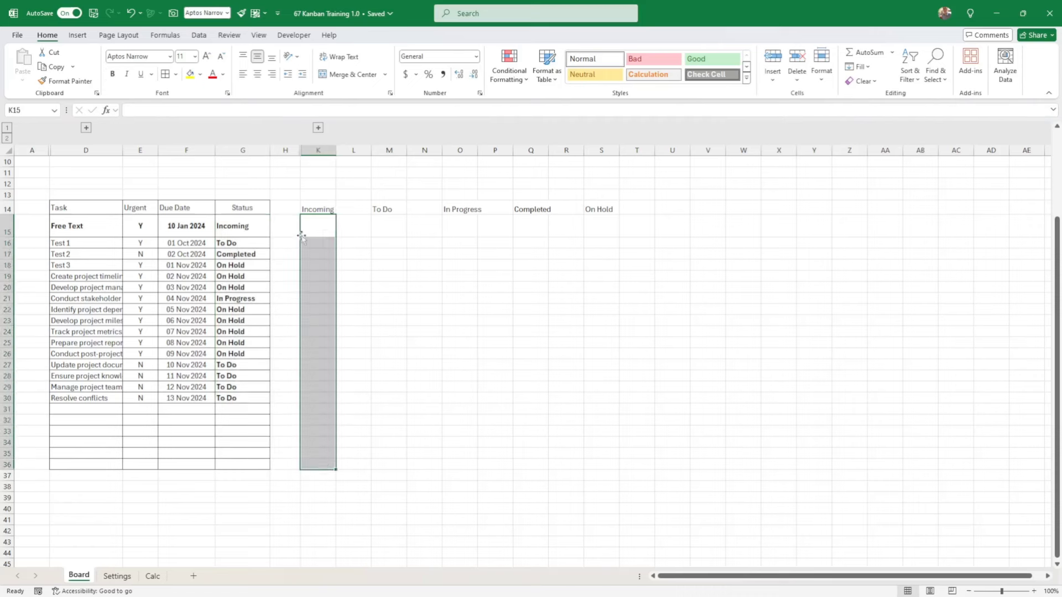
click(319, 230)
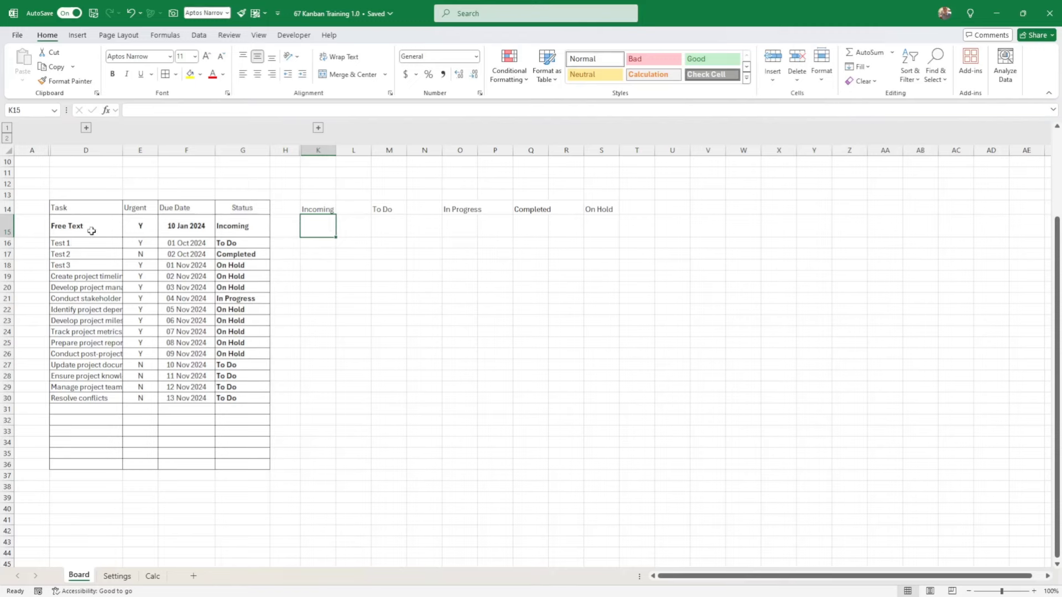
drag(88, 228, 243, 464)
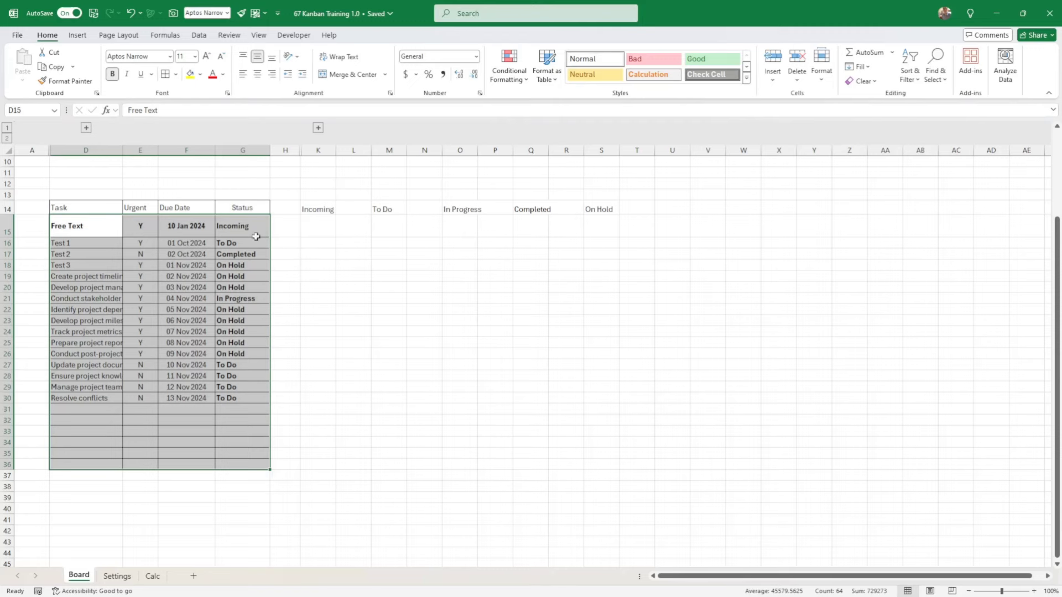
click(325, 212)
click(323, 226)
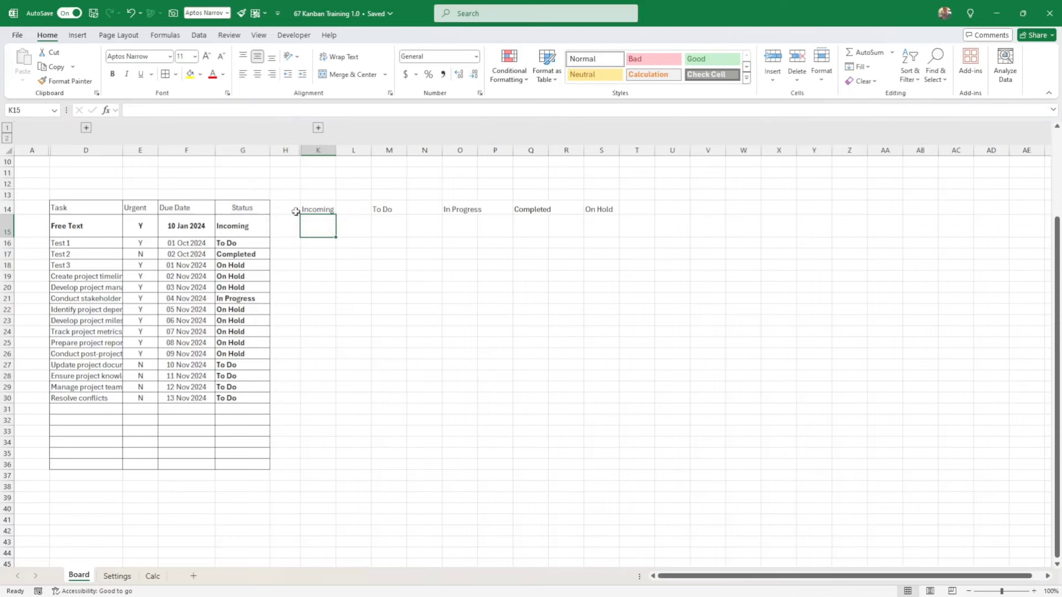
Expand the grouped helper columns B and C beside the task table.
click(85, 128)
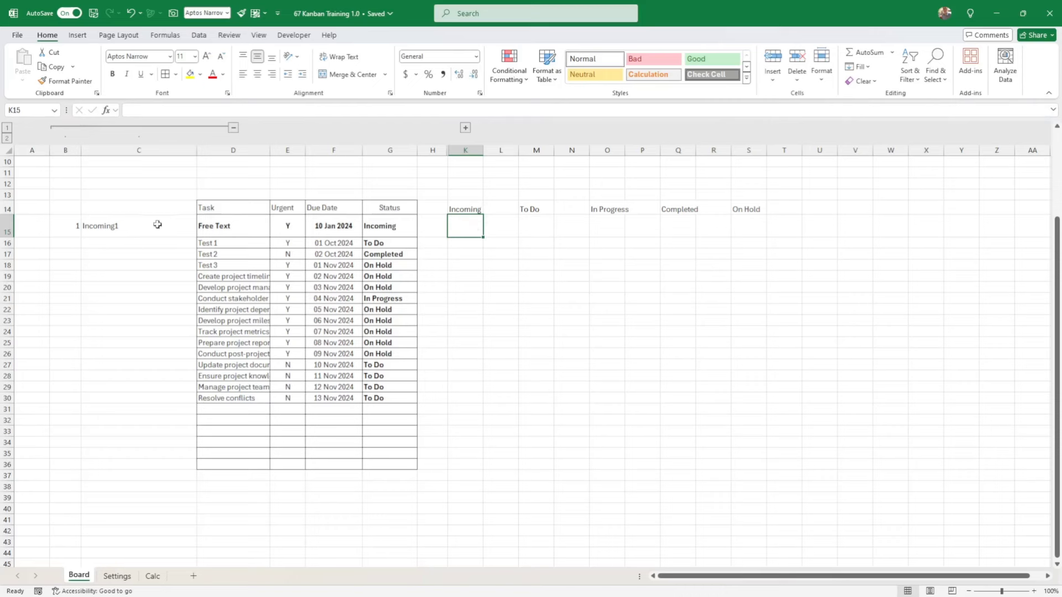
click(74, 230)
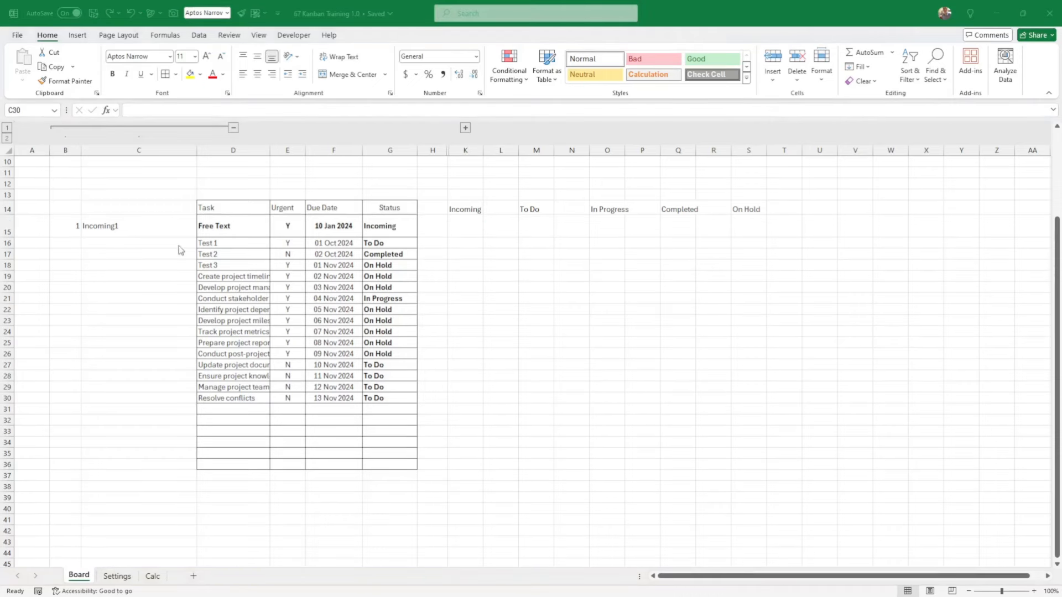
click(110, 255)
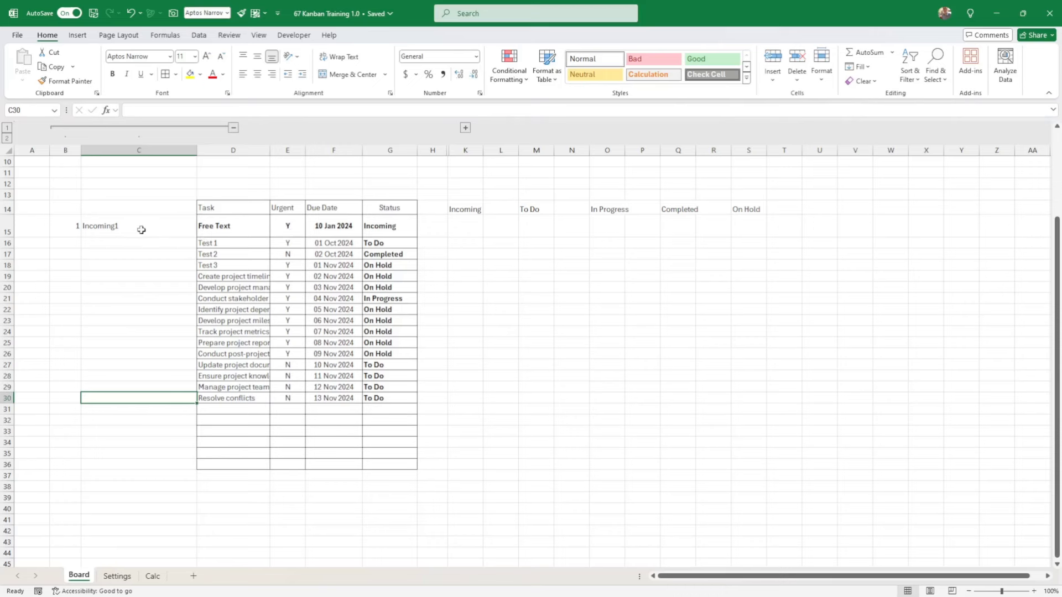
Review the On Hold statuses in rows 18 to 20 and the cells beneath the On Hold board header.
click(407, 266)
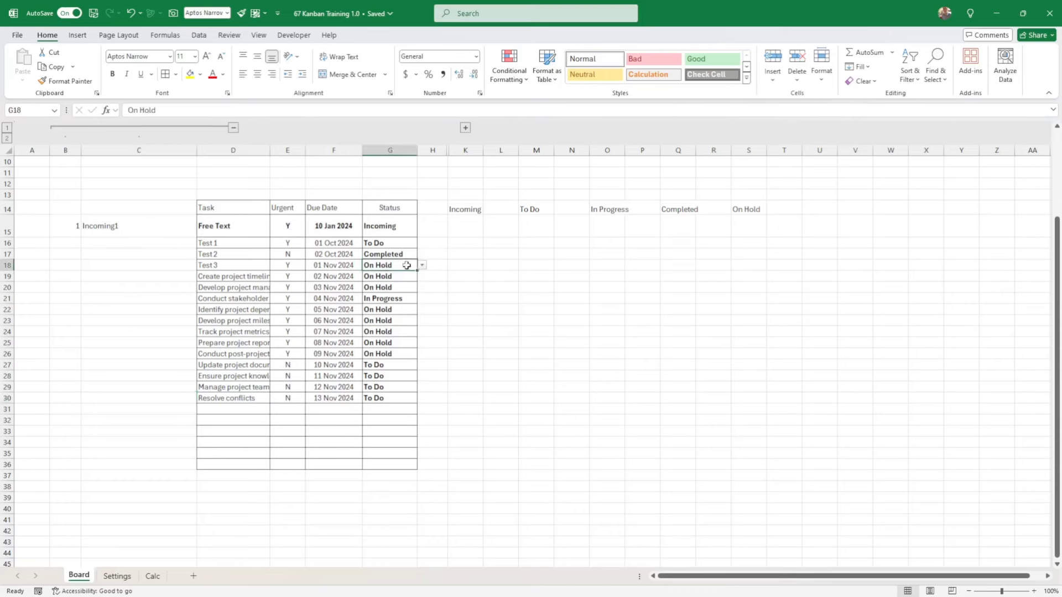
click(406, 278)
click(403, 288)
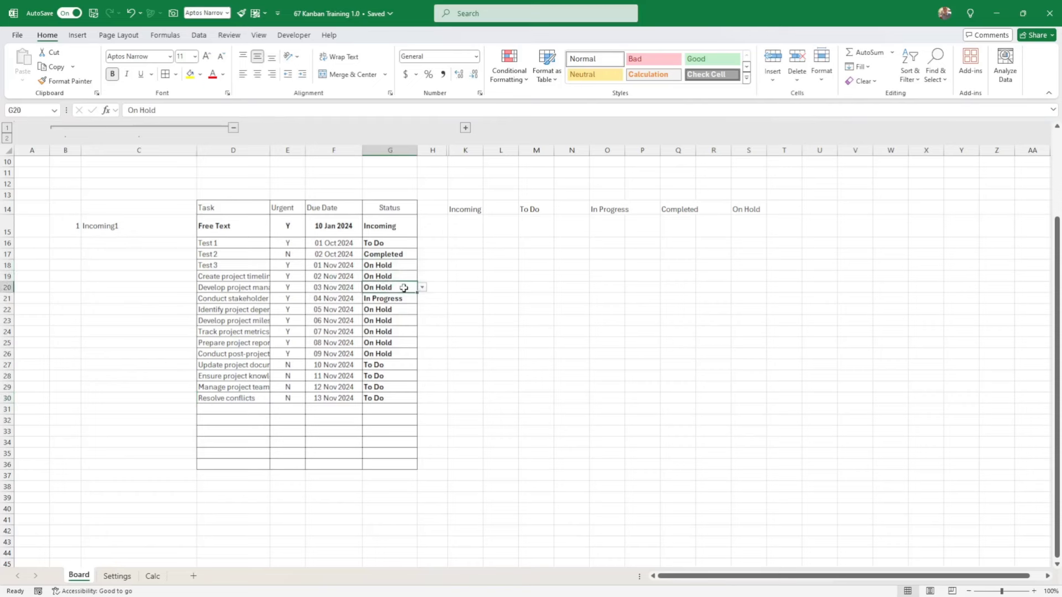
click(746, 232)
drag(746, 235, 747, 255)
click(747, 224)
Enter =B15+1 in cell B16 and fill it down to row 36 to number the task rows.
click(71, 239)
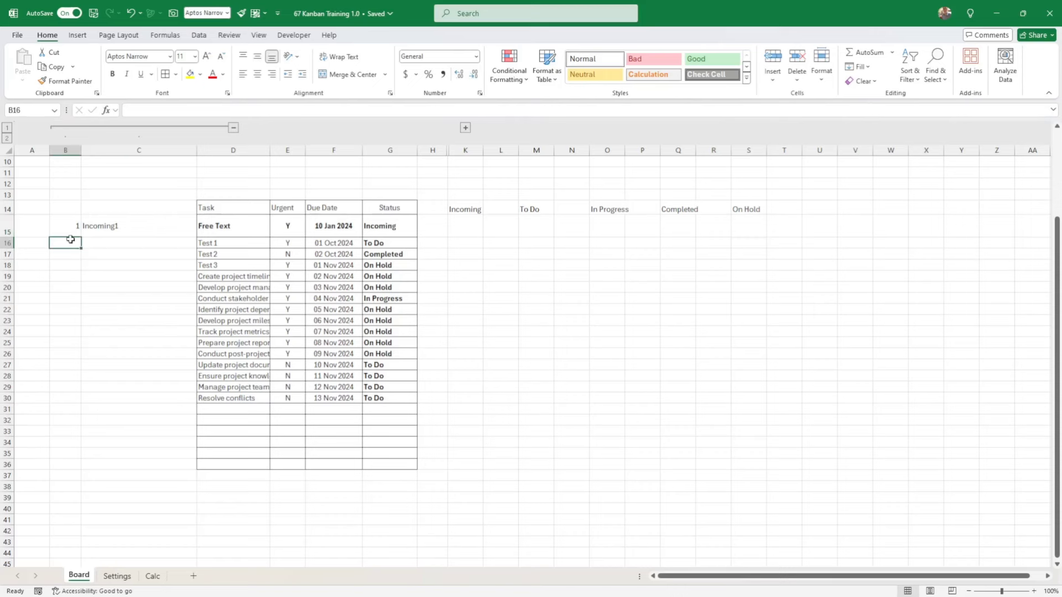
text(=B151)
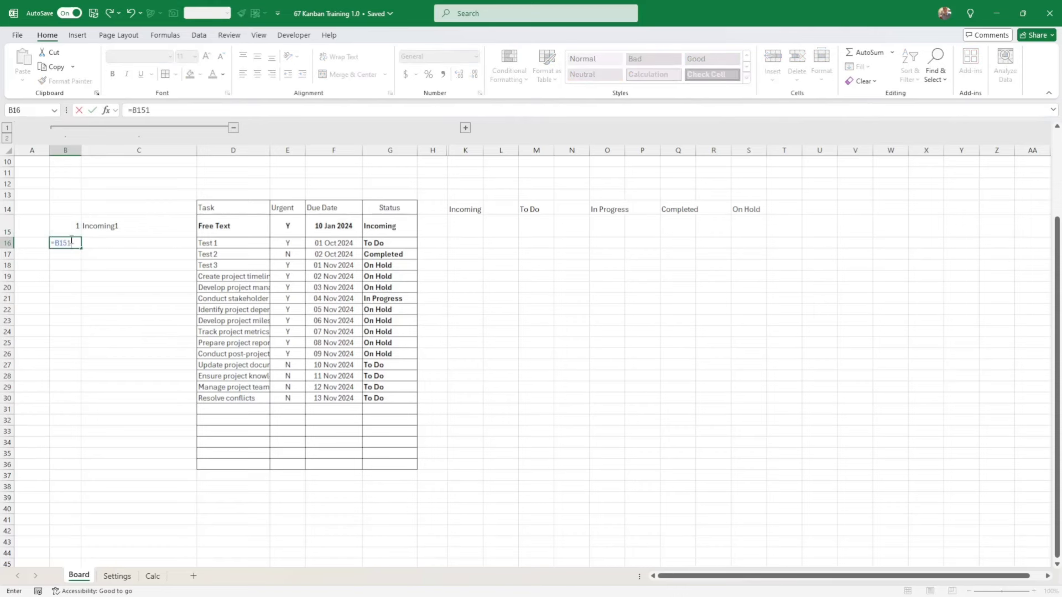
key(BackSpace)
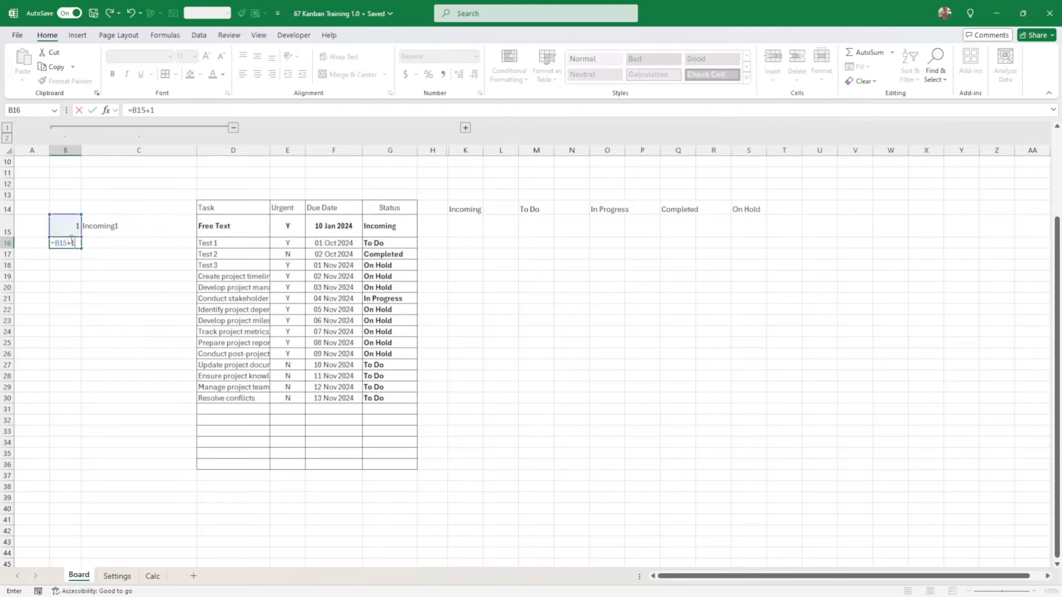
key(Return)
click(70, 240)
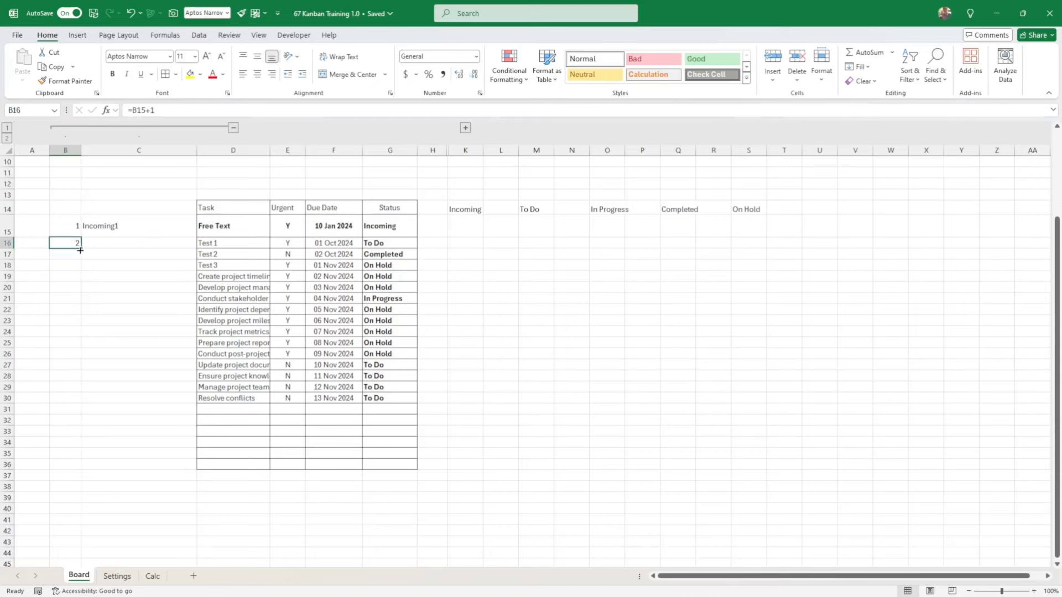
drag(81, 250, 80, 469)
Examine how the IF and COUNTIF formula in C15 uses the Status reference $G15.
click(126, 228)
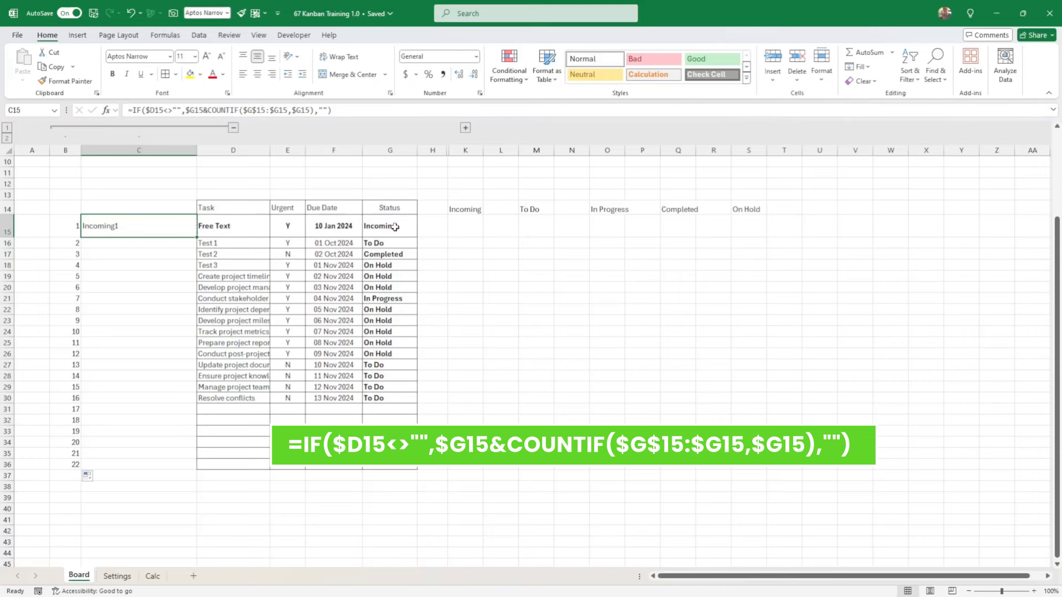
click(395, 266)
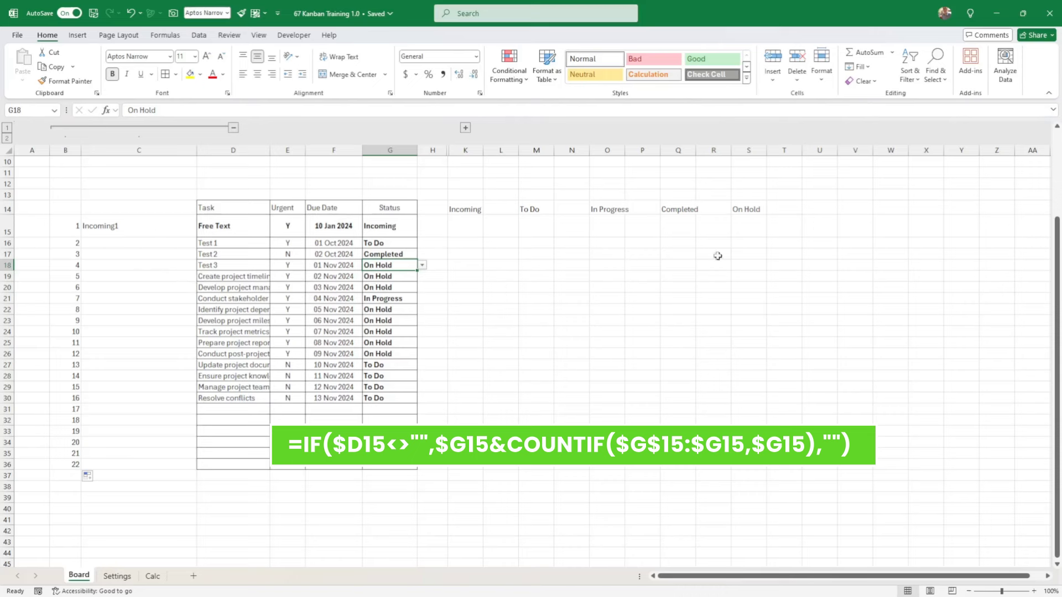
click(107, 227)
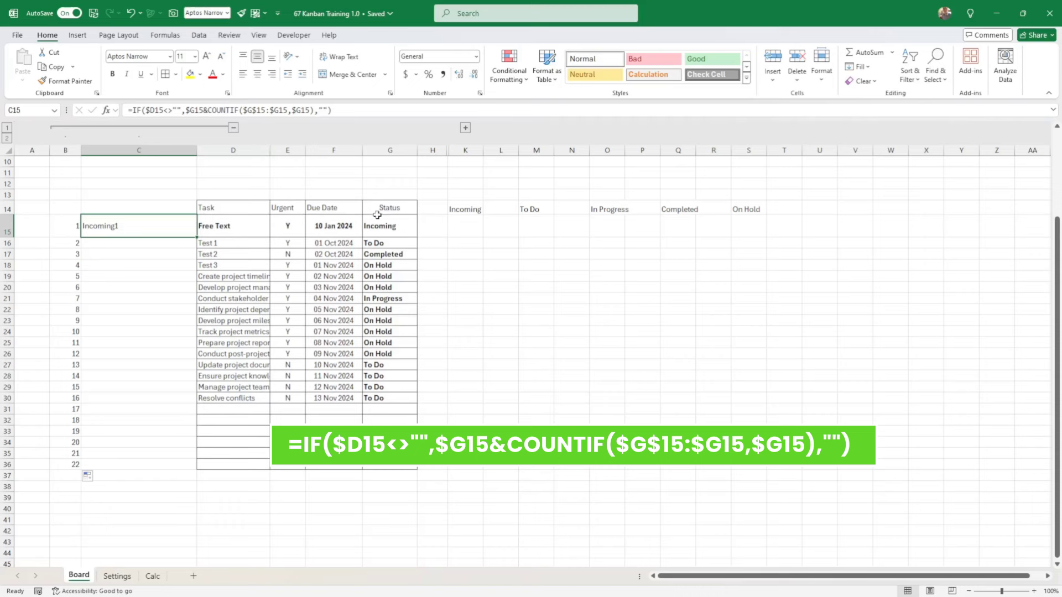
click(200, 110)
double_click(198, 110)
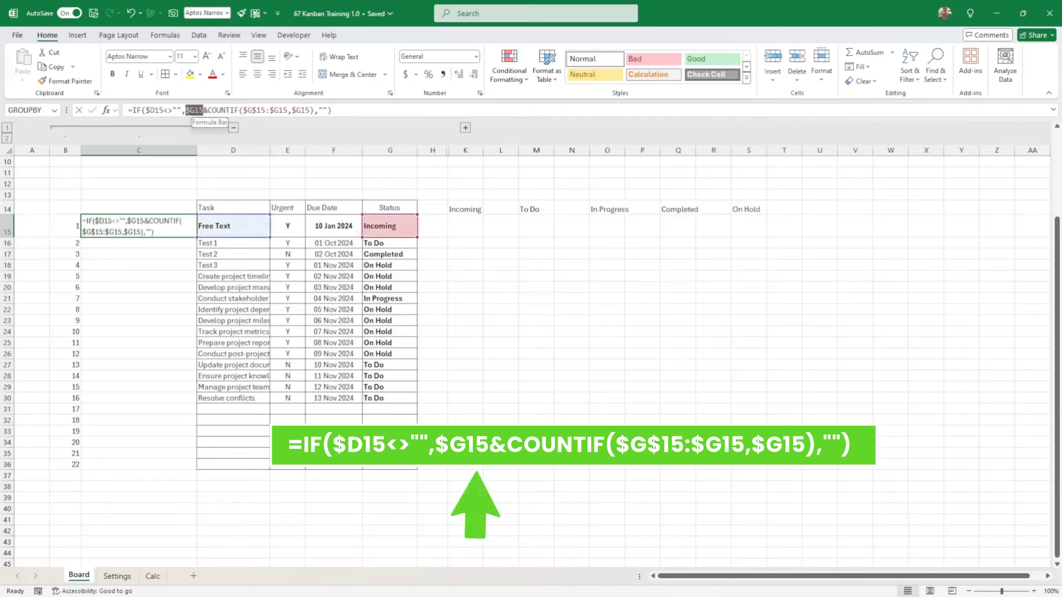
key(Escape)
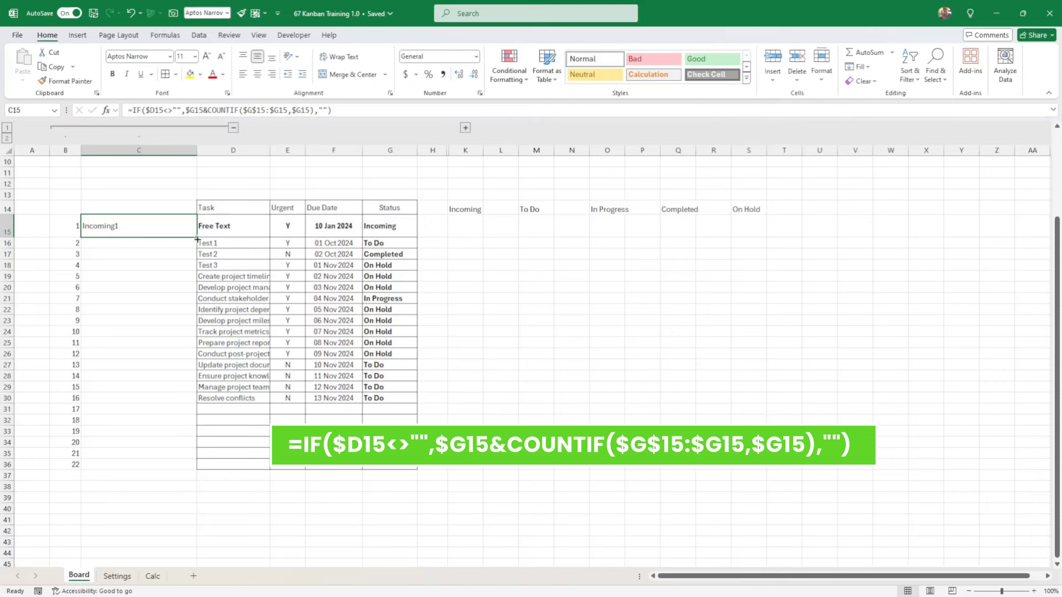
Fill the status-and-count formula from C15 down column C to row 36.
drag(197, 239, 216, 350)
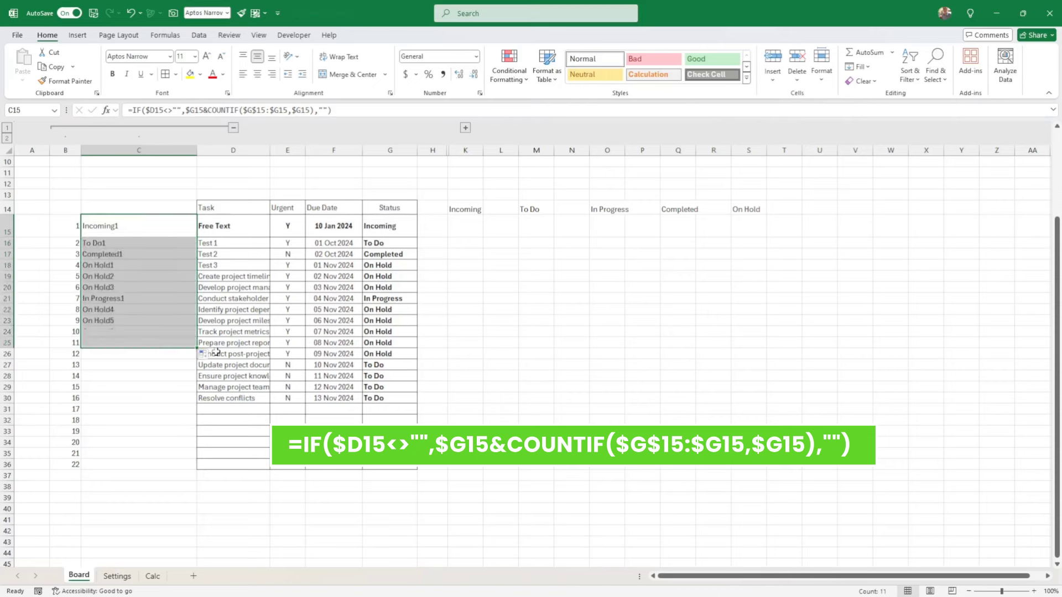
click(216, 351)
click(161, 352)
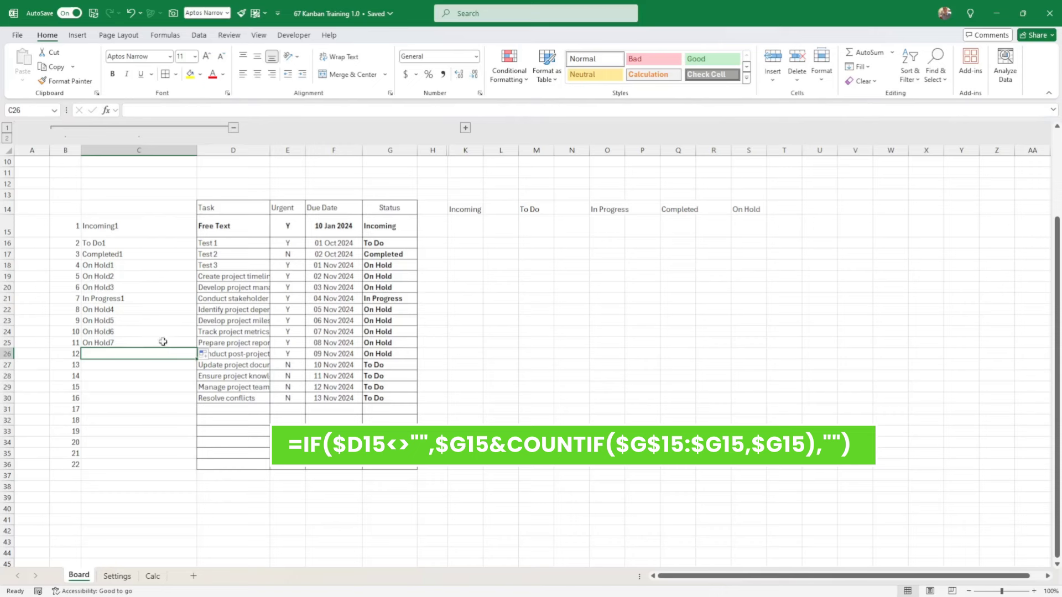
click(164, 342)
drag(197, 348, 197, 467)
click(144, 366)
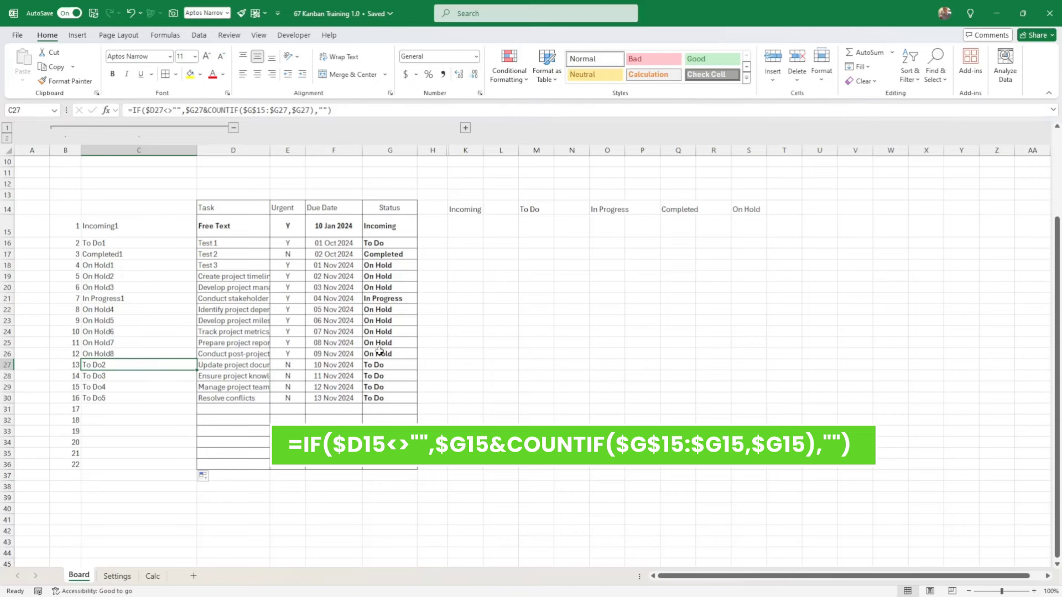
Inspect the references of the C20 key formula against the Status in G20, and check cells C36 and C15.
click(389, 287)
double_click(389, 287)
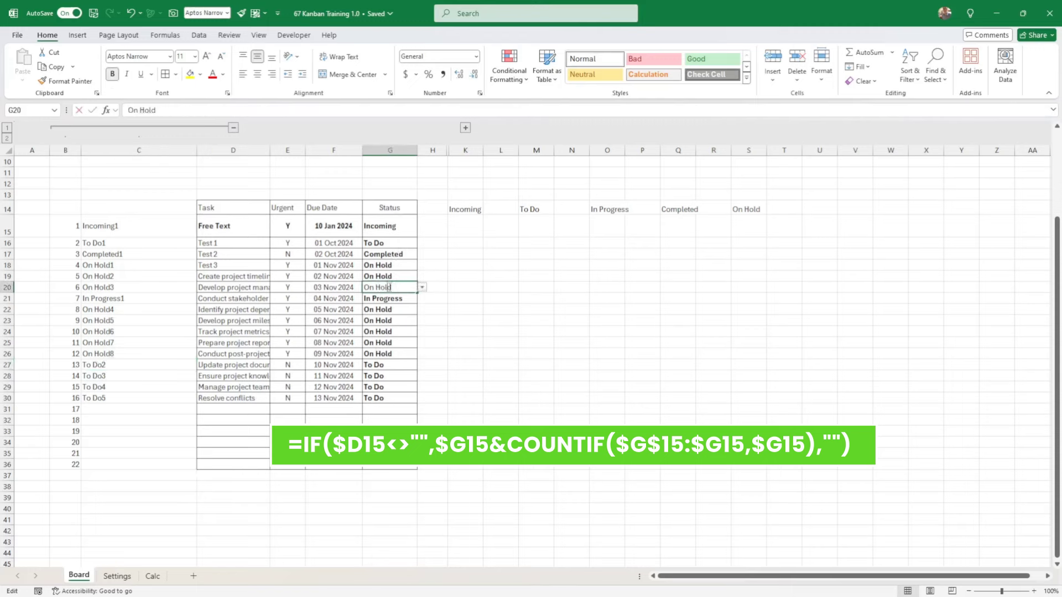
click(167, 289)
double_click(167, 289)
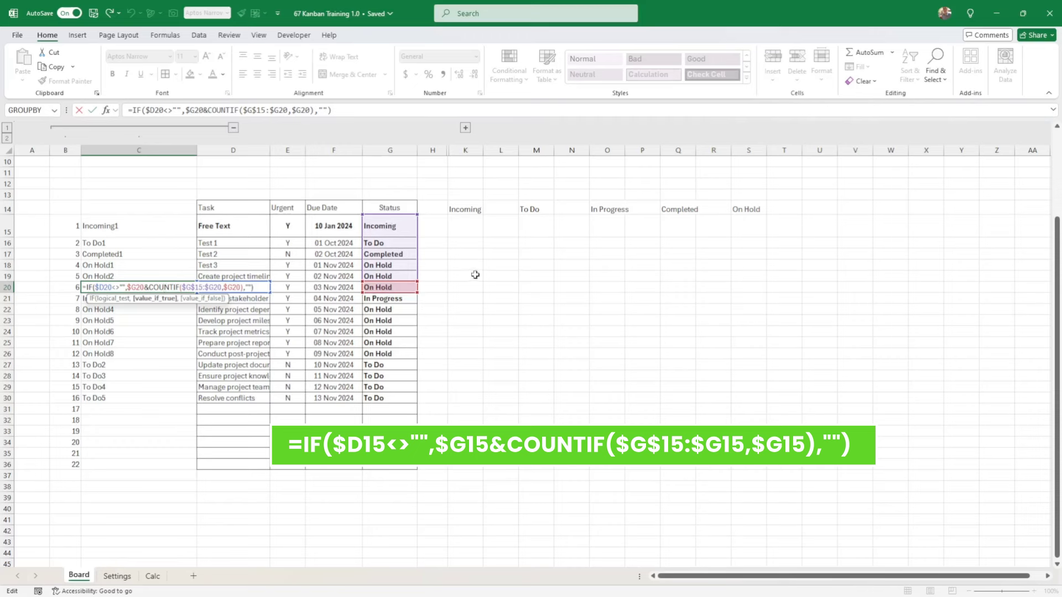
key(Return)
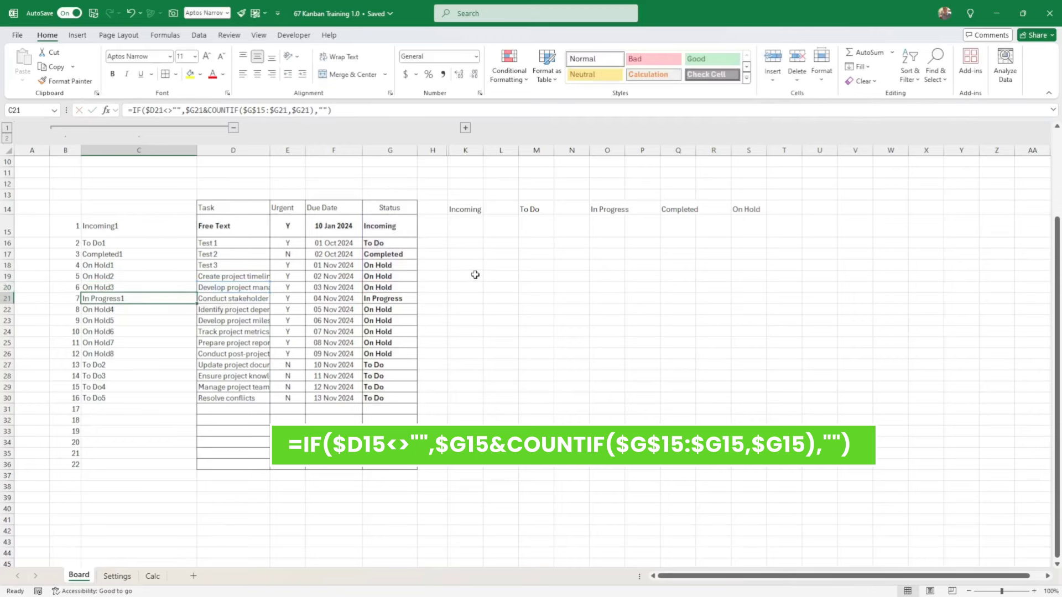
click(135, 285)
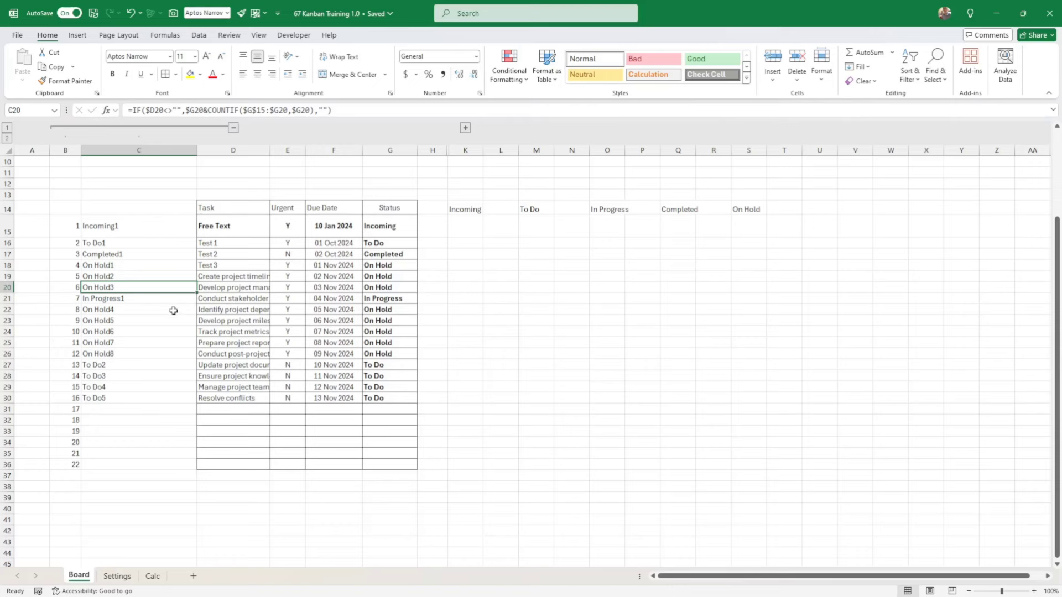
click(172, 465)
click(148, 222)
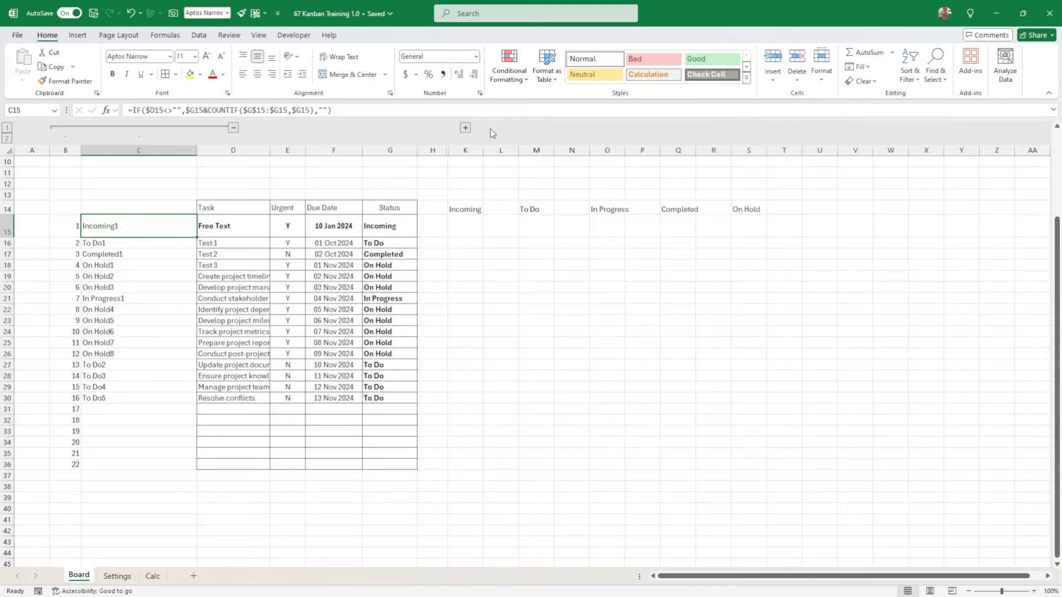
Expand the grouped helper columns I and J before the board's Incoming column.
click(490, 172)
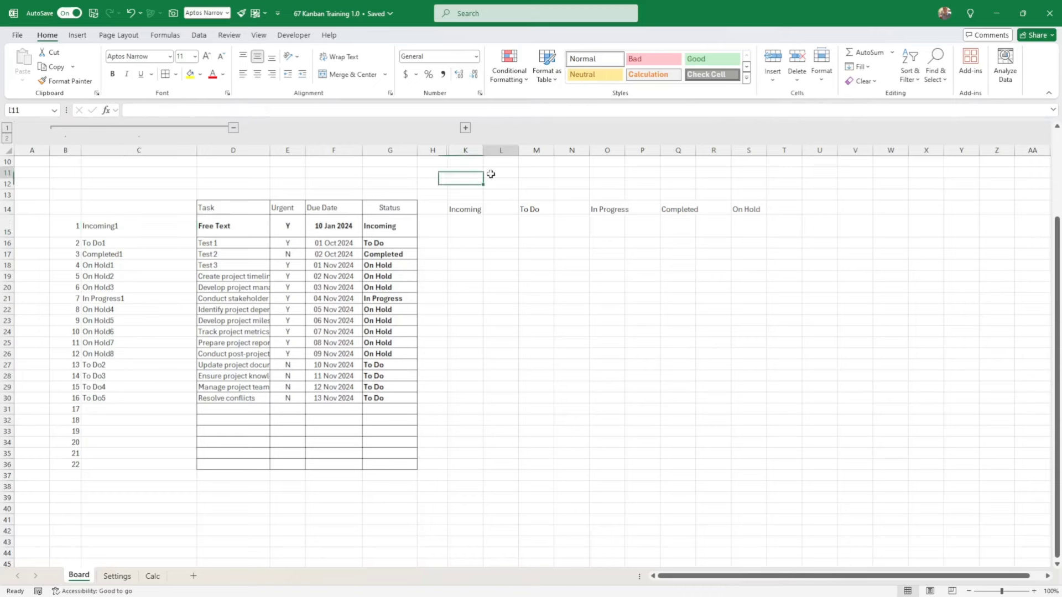
click(466, 128)
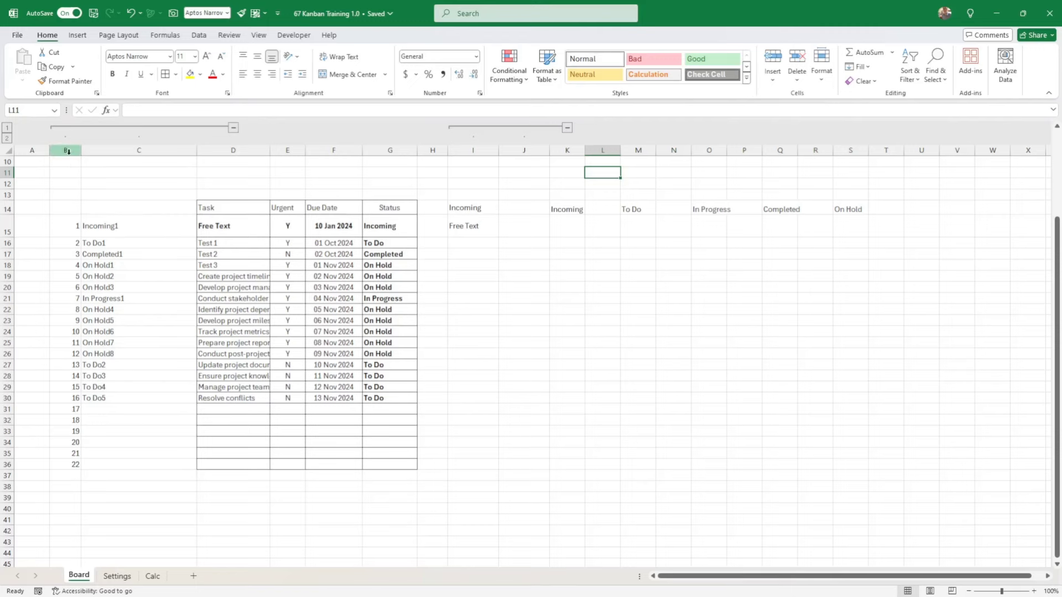
mouse_move(67, 150)
mouse_down()
mouse_move(109, 150)
mouse_move(83, 152)
mouse_up()
click(113, 194)
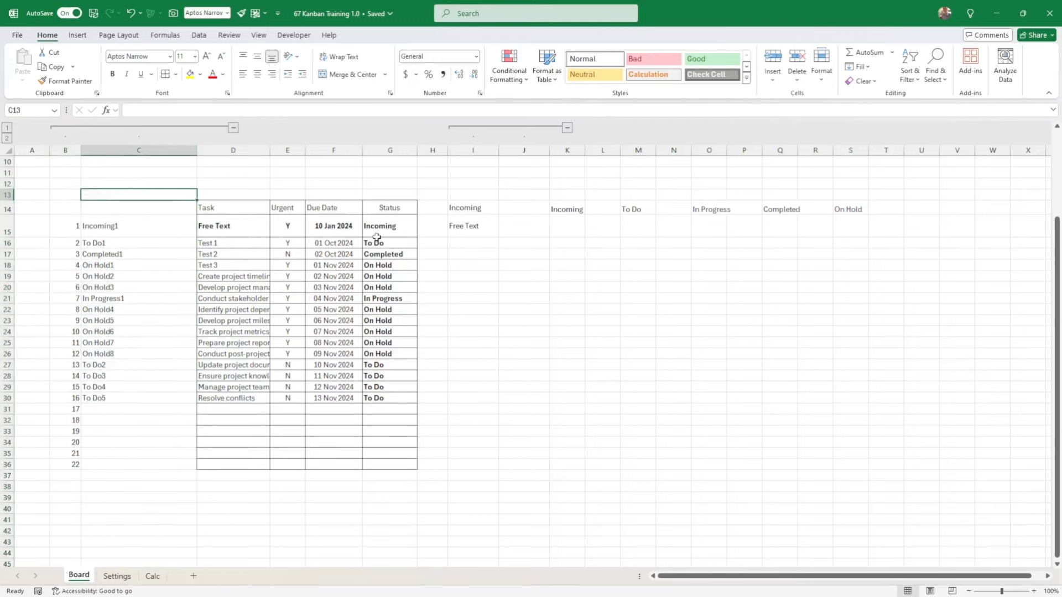
Examine the IFERROR and VLOOKUP formulas in I15 and I16, including the lookup value joining the I14 header with the row number.
click(480, 226)
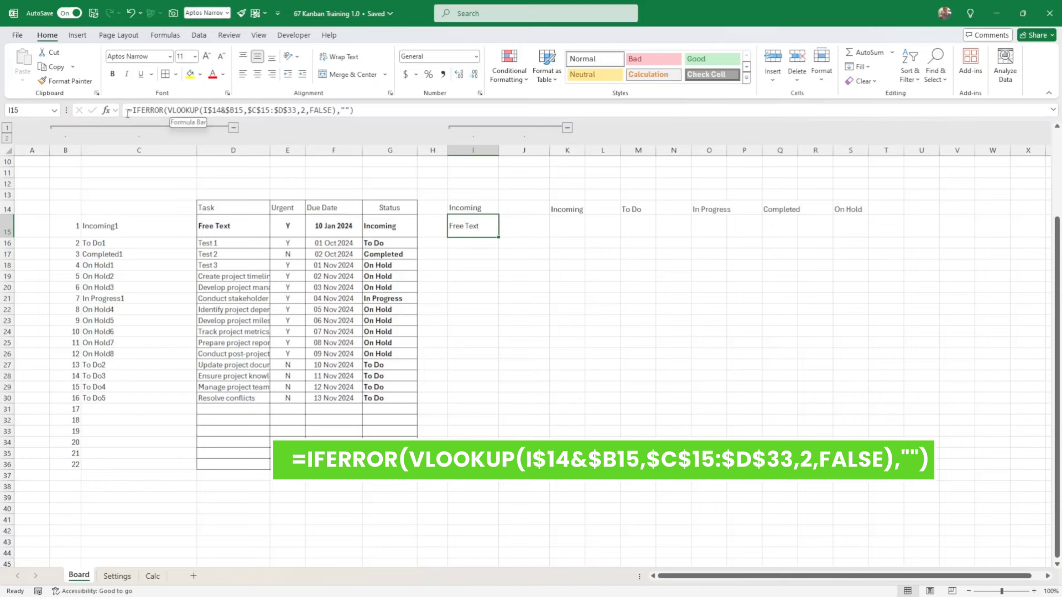
drag(164, 108, 136, 109)
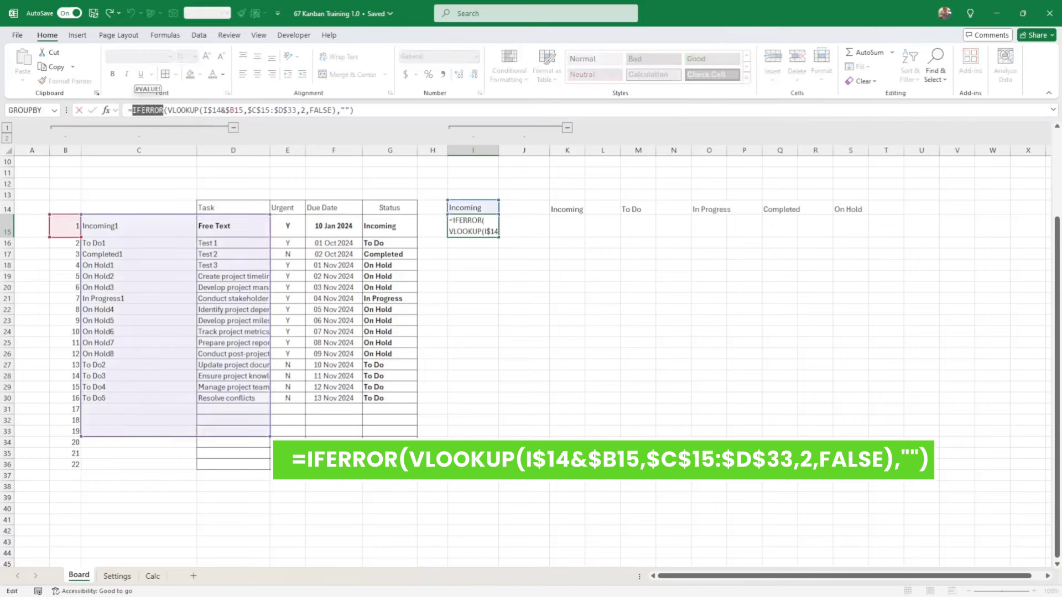
key(Return)
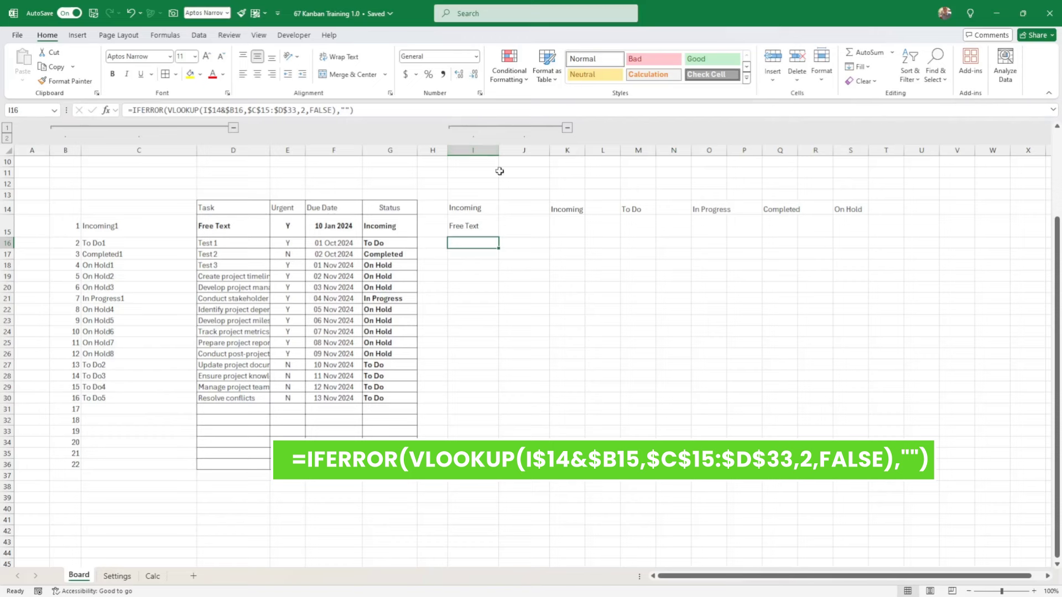
click(483, 228)
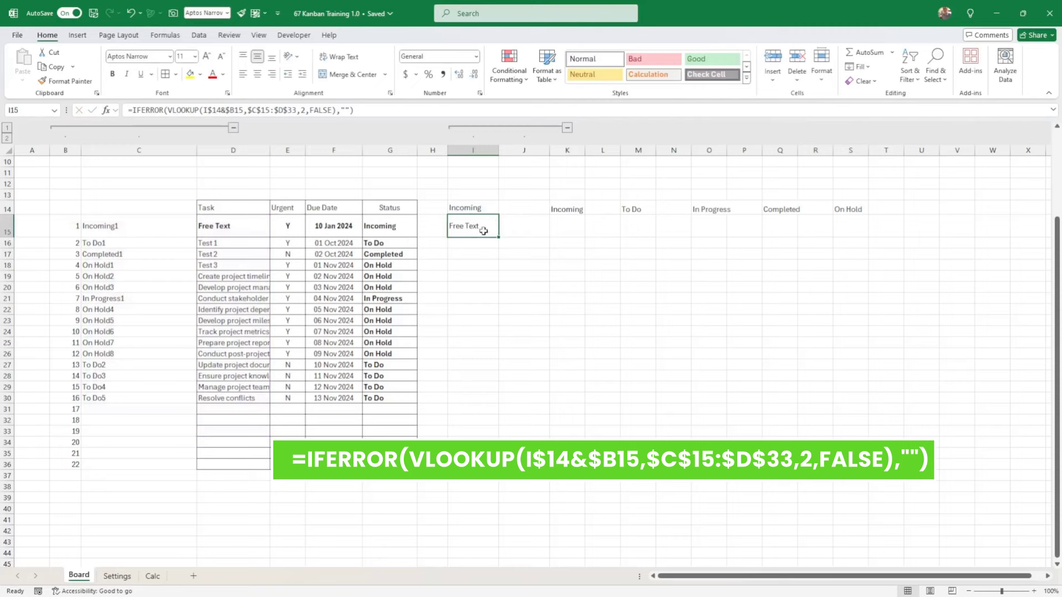
click(485, 208)
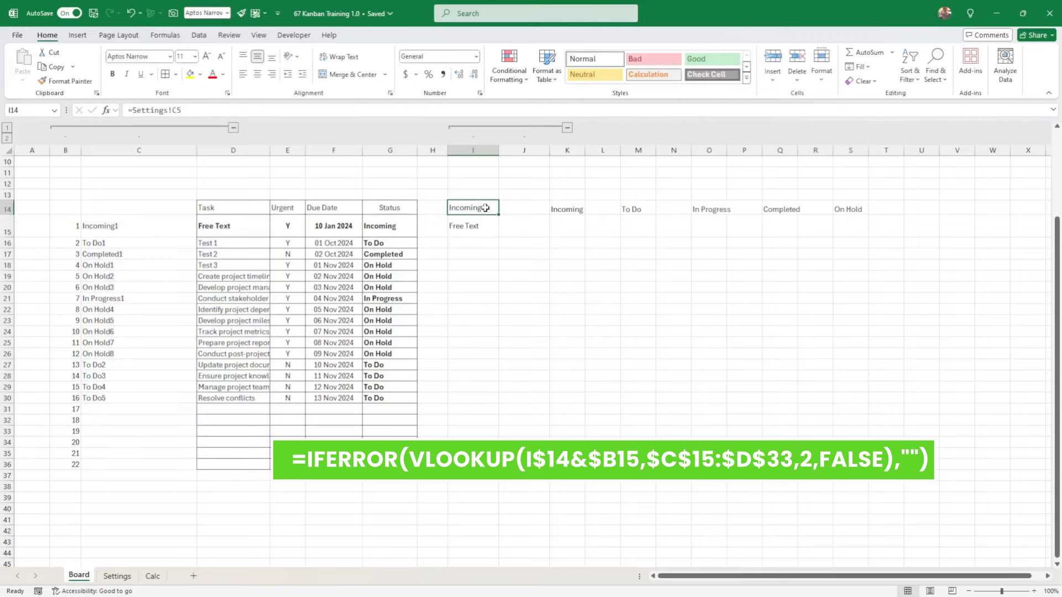
click(487, 224)
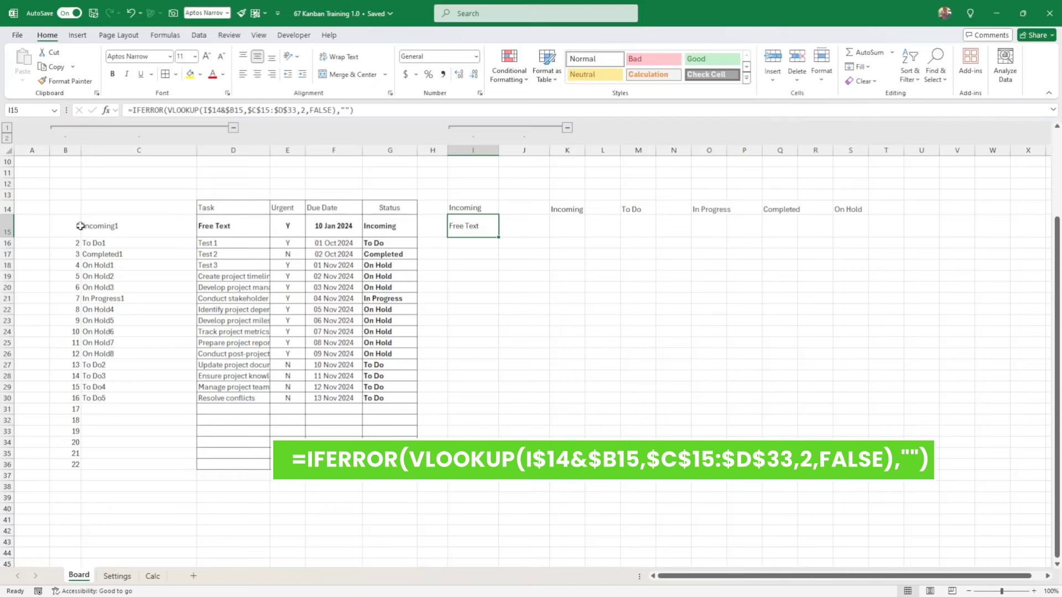
click(472, 241)
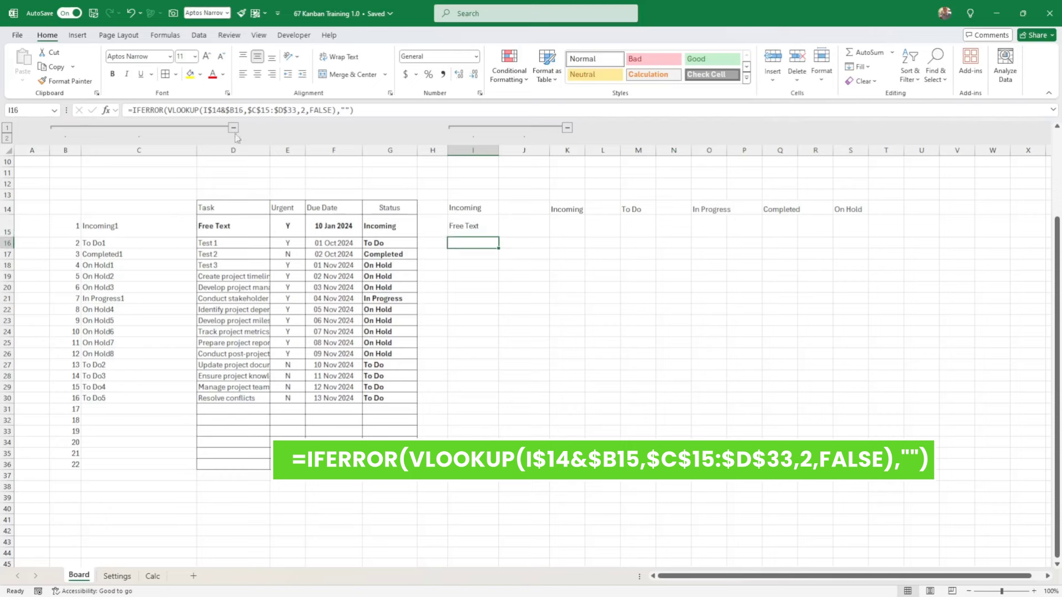
click(203, 110)
drag(203, 110, 244, 110)
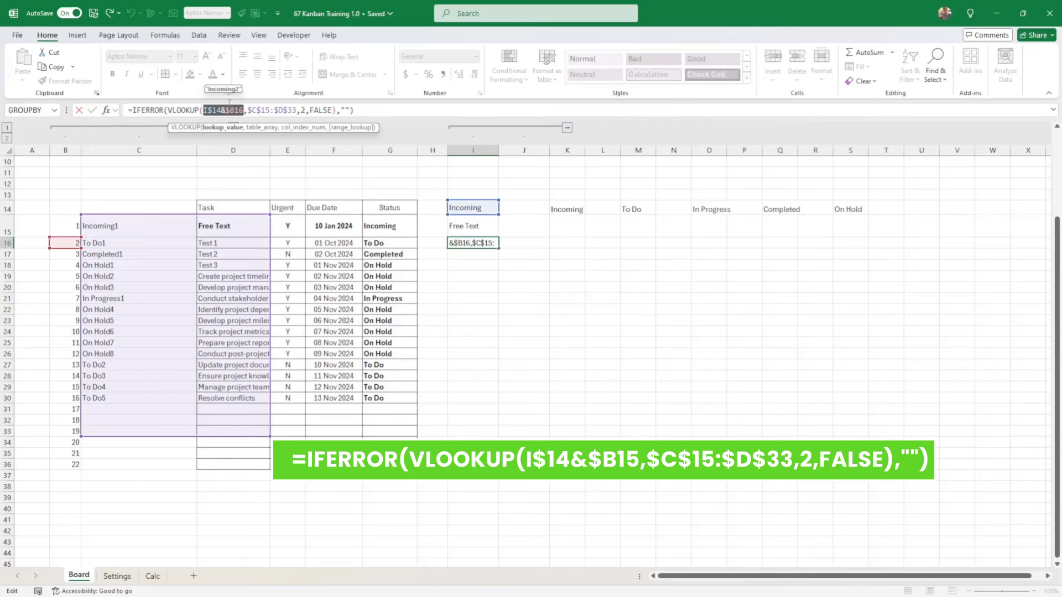
click(92, 110)
Fill the Incoming lookup formula from I15 down column I to row 36.
click(483, 224)
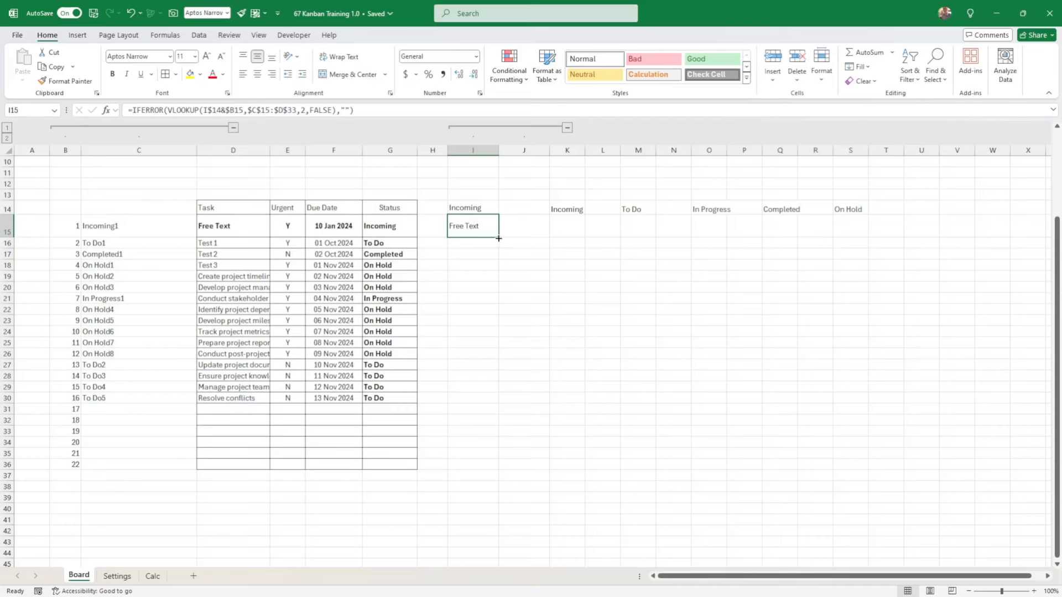
drag(498, 238, 499, 470)
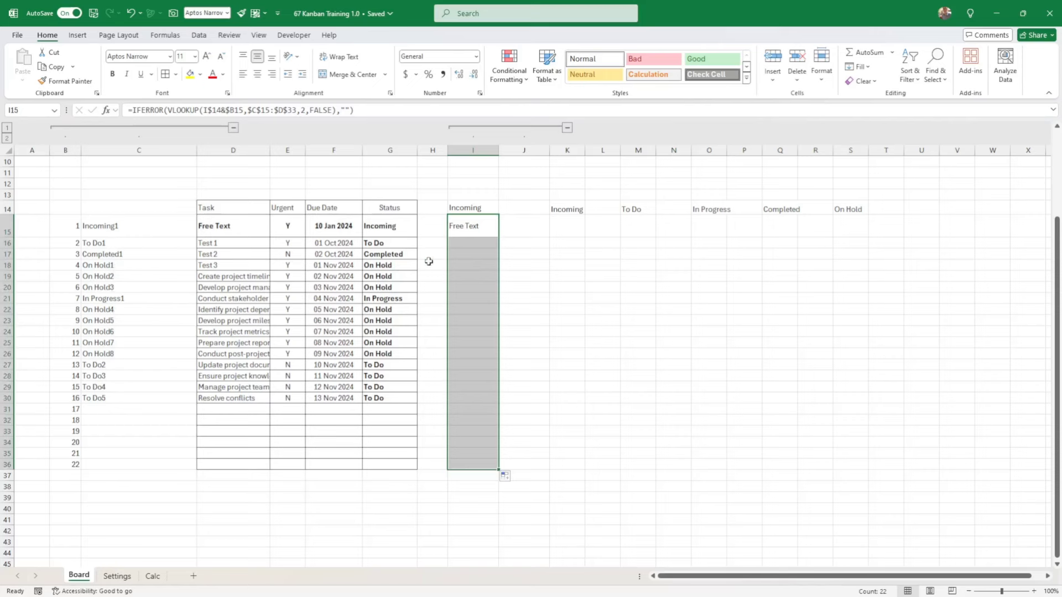
Inspect the filled Incoming lookup formulas in I16 and I17 and the ranges they reference.
click(466, 244)
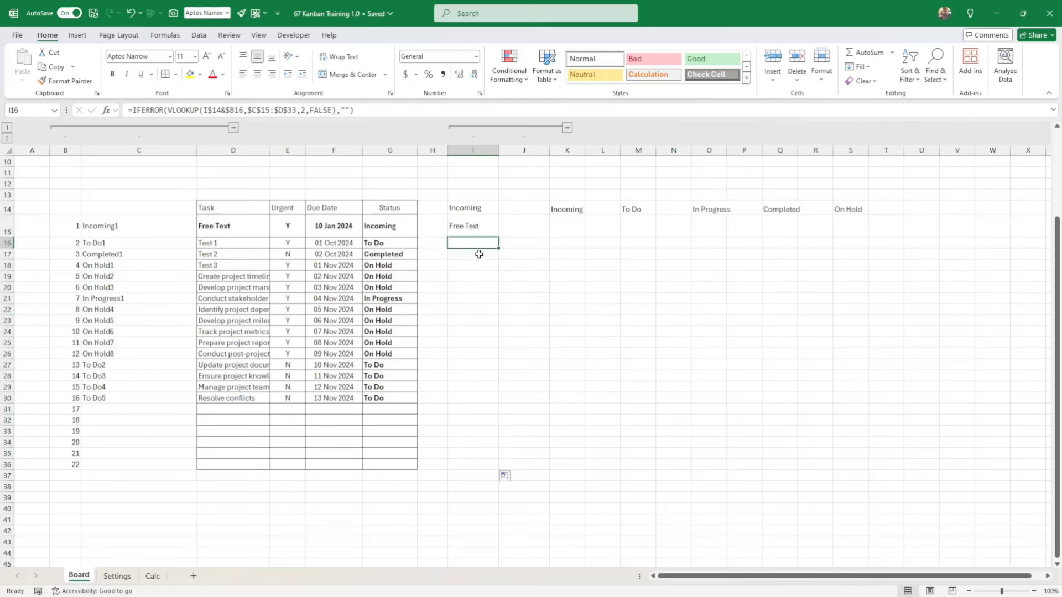
click(479, 254)
double_click(479, 254)
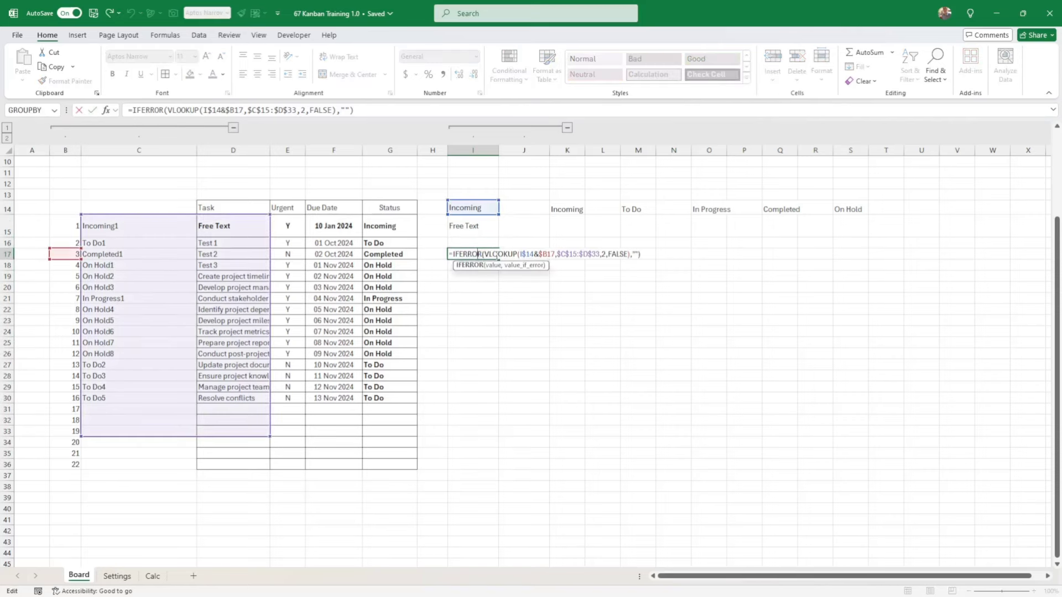
key(Return)
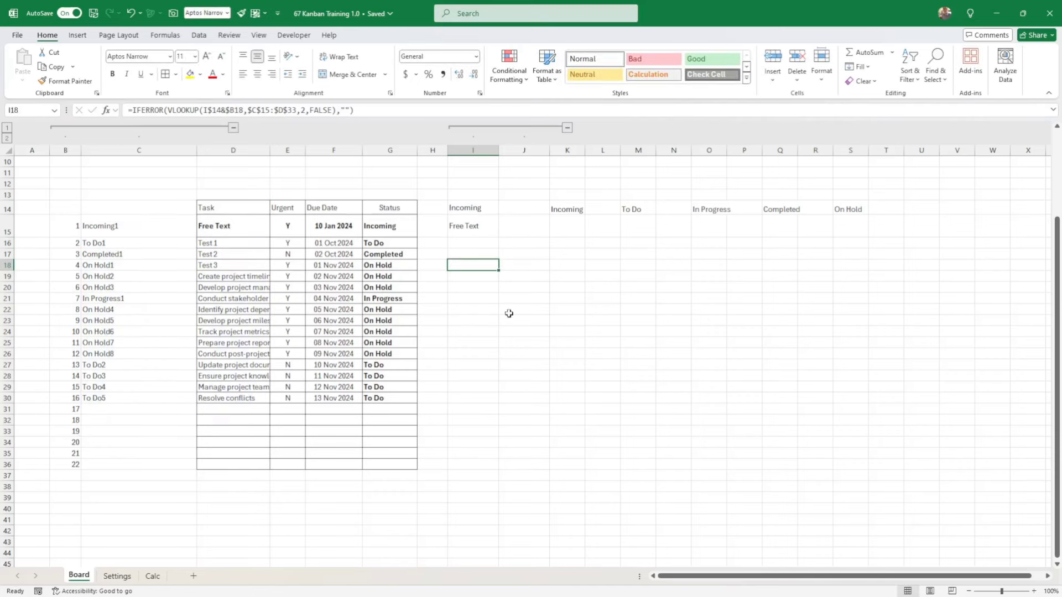
Copy the lookup formula from I15 into K15 under Incoming and M15 under To Do.
click(475, 228)
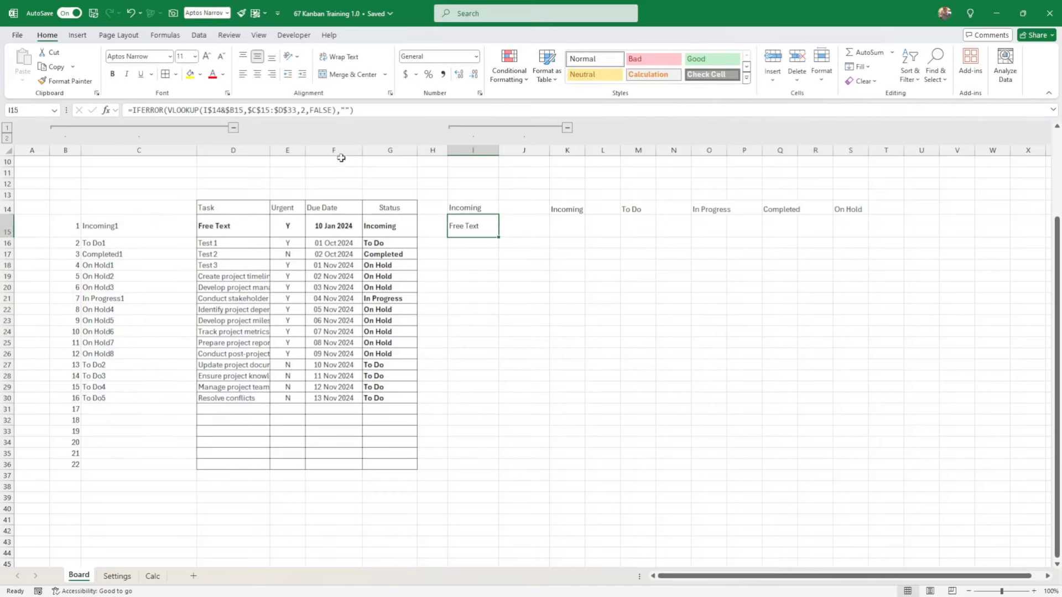
key(ctrl+c)
click(570, 230)
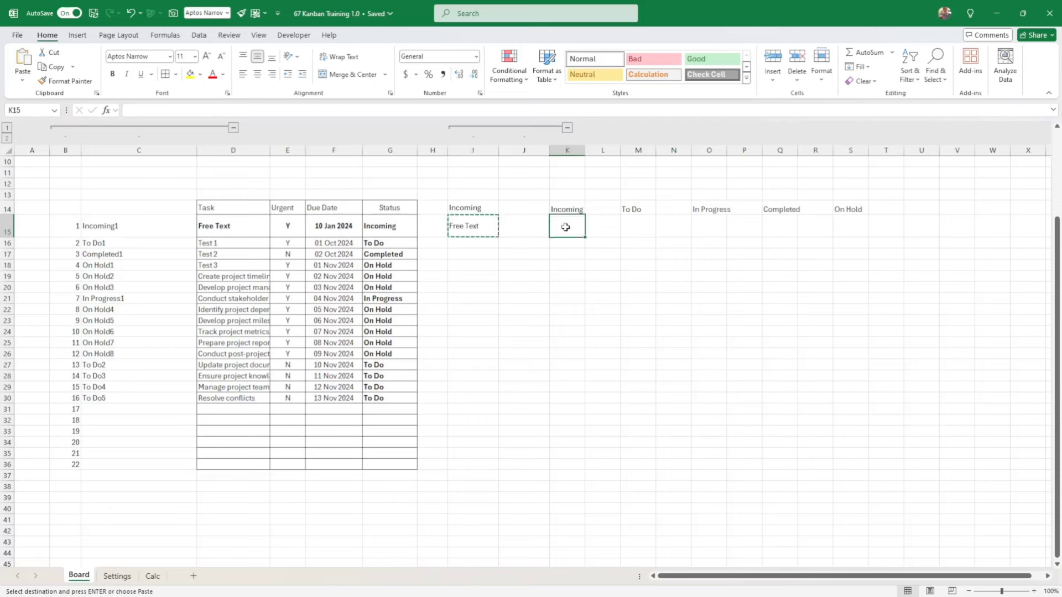
key(ctrl+v)
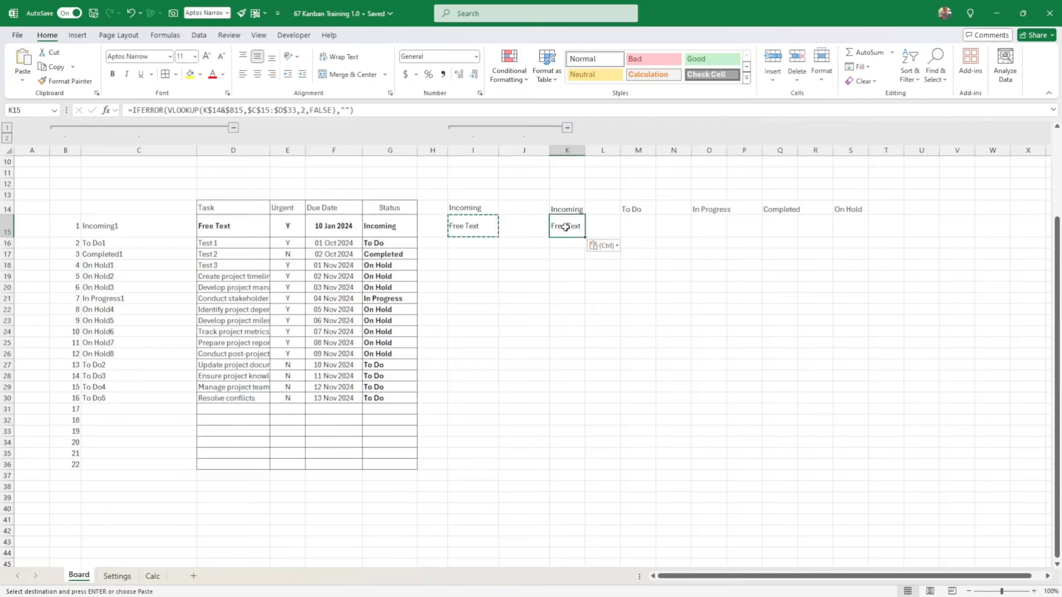
click(627, 231)
key(ctrl+v)
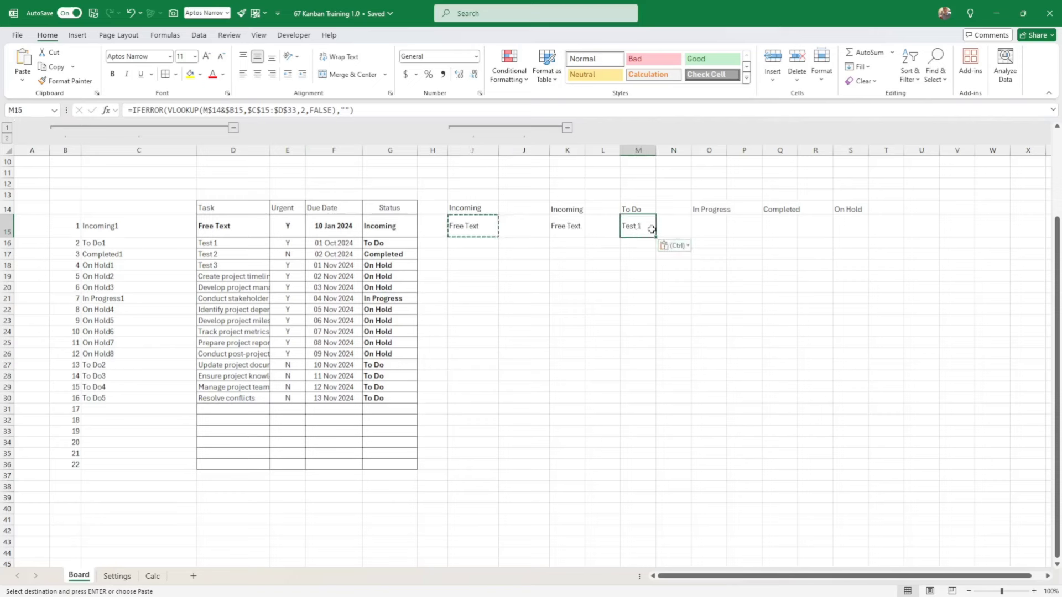
Fill the To Do lookup formula from M15 down to M36 and widen column M.
double_click(638, 226)
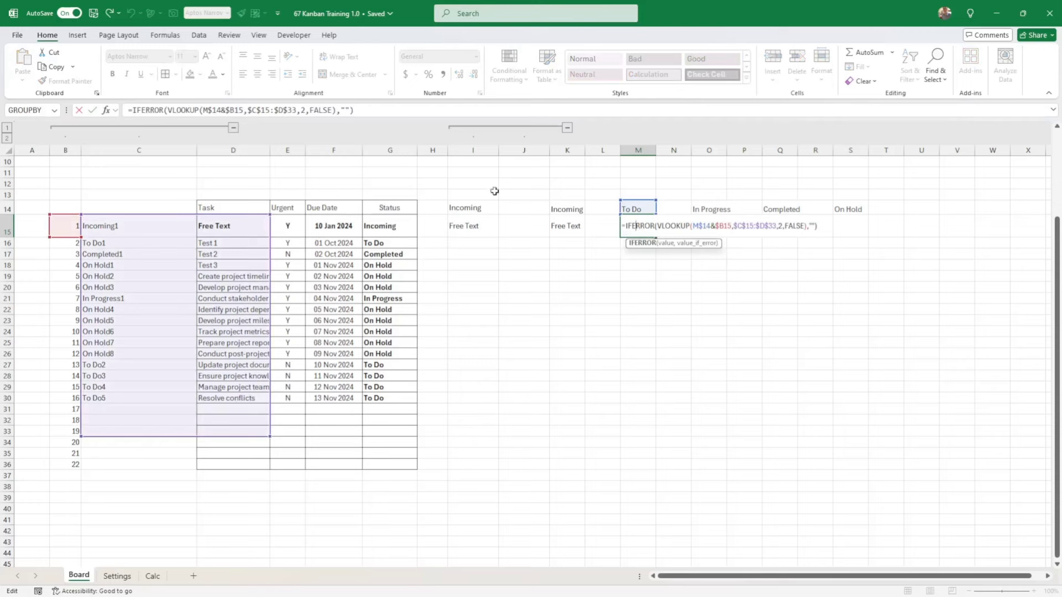
key(Return)
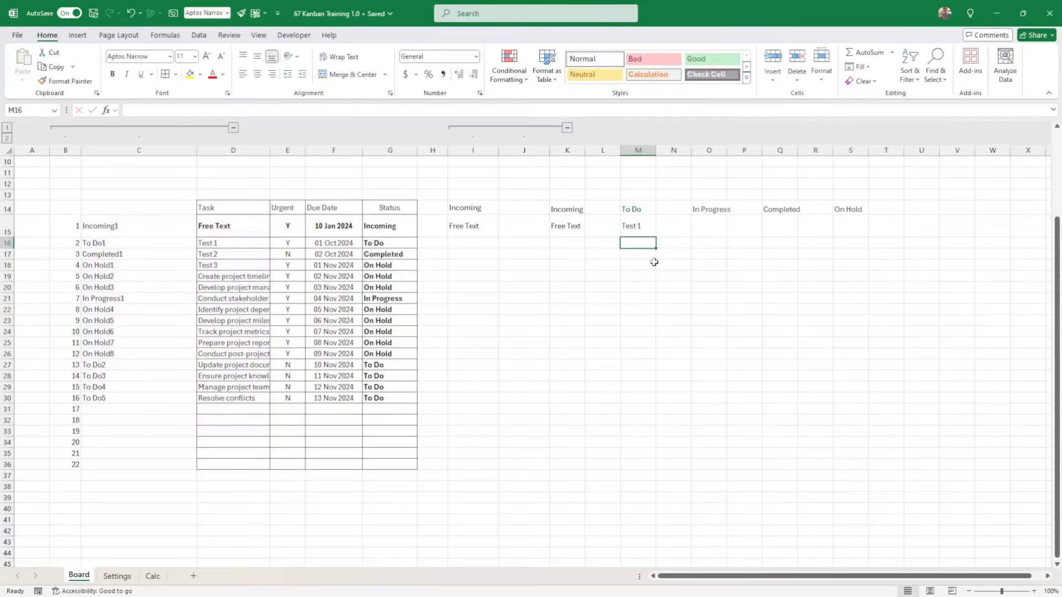
click(634, 224)
drag(655, 239, 657, 470)
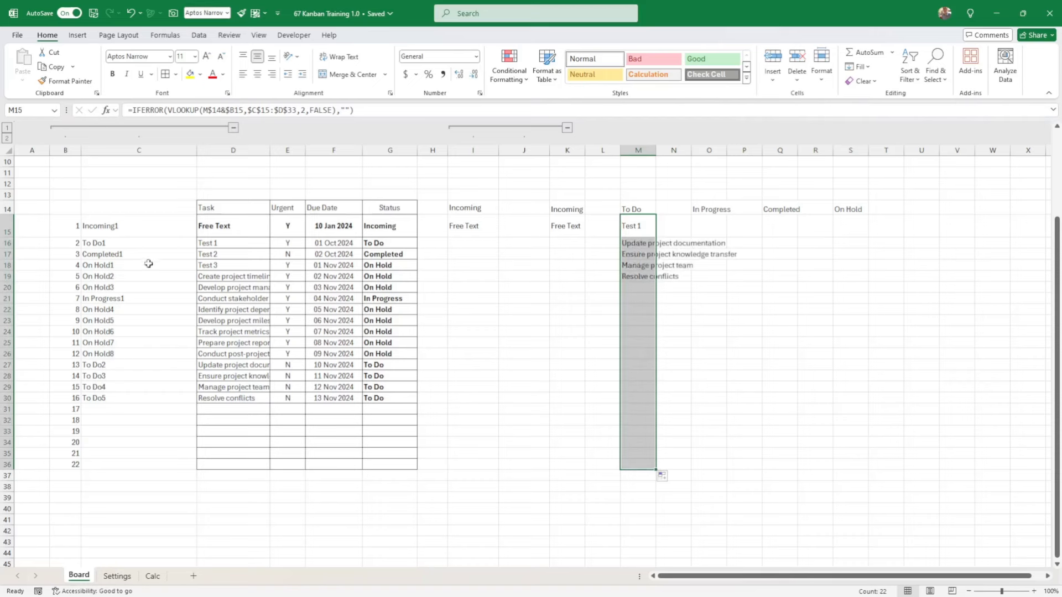
drag(118, 367, 127, 400)
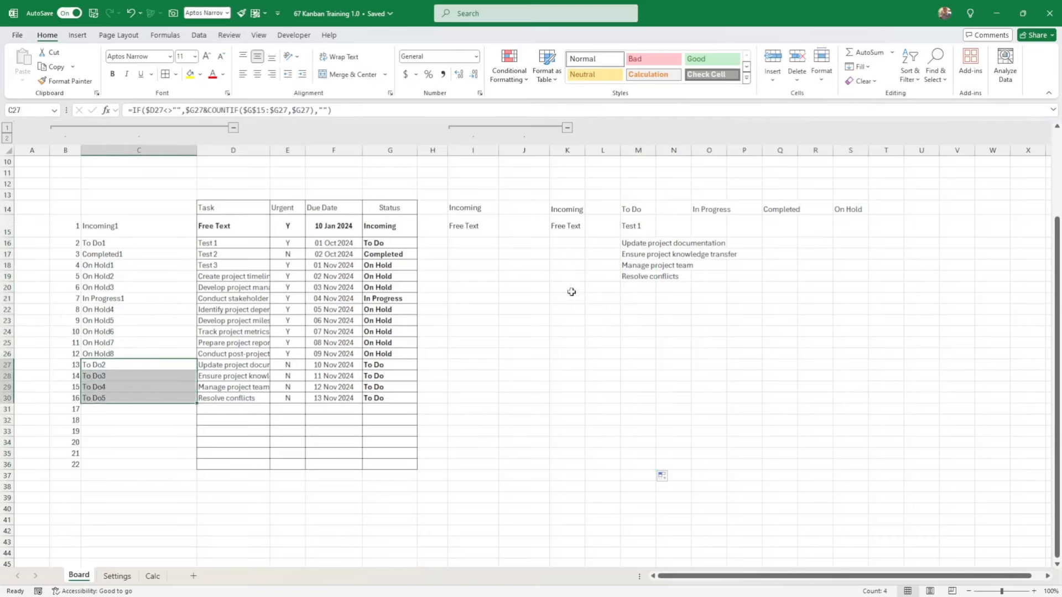
drag(655, 147, 707, 147)
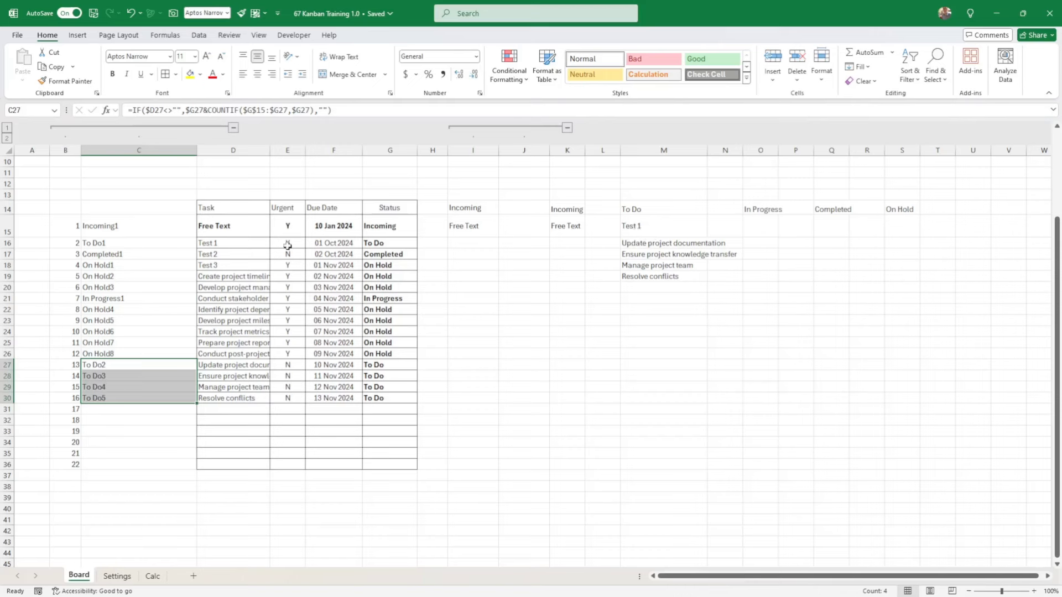
Compare the key formula in C15 with the IFERROR and VLOOKUP formula in M15.
click(142, 227)
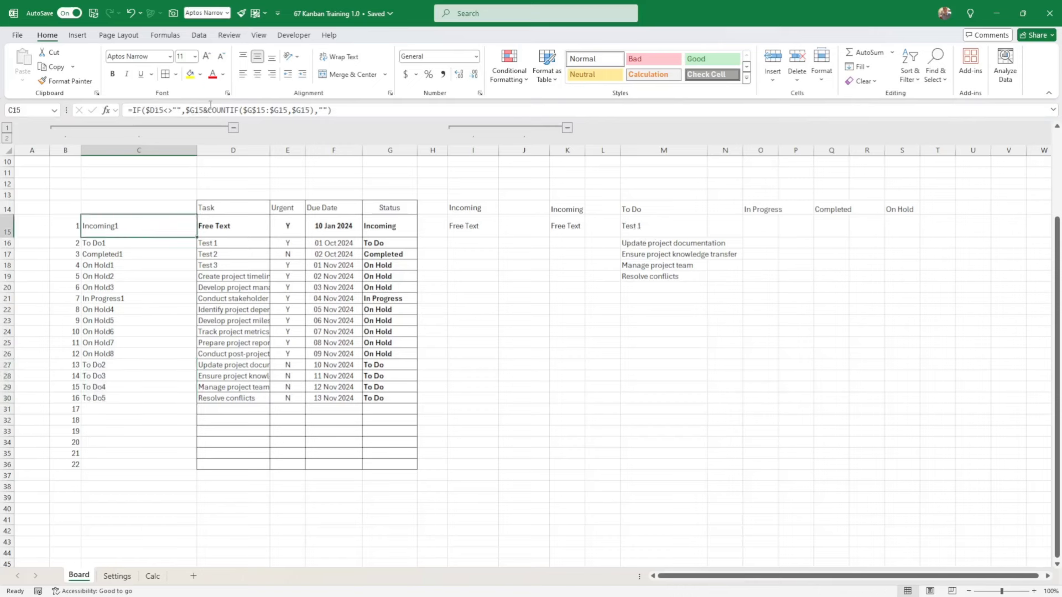
click(631, 224)
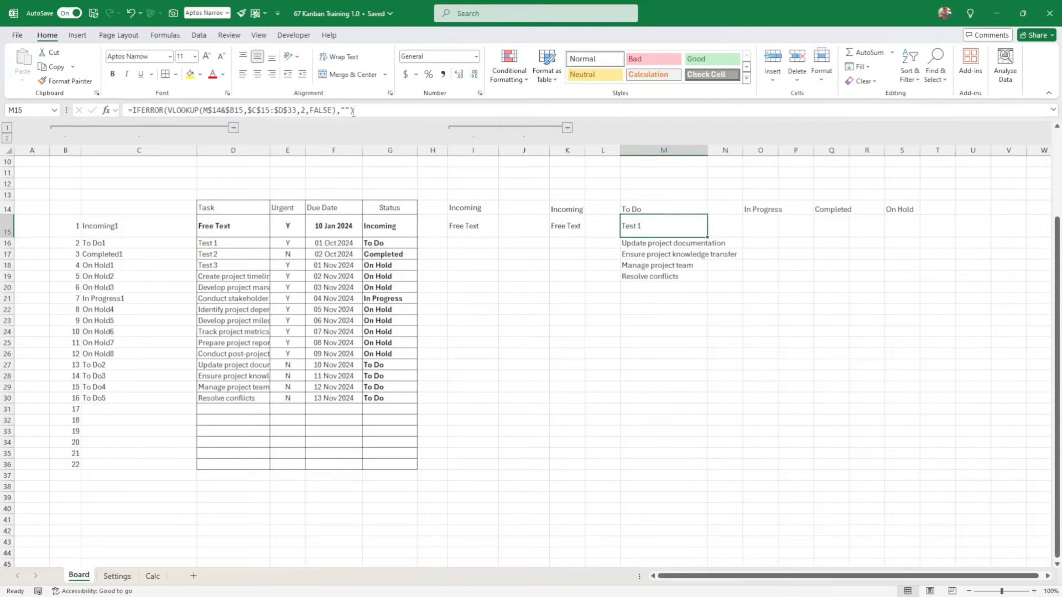
click(406, 111)
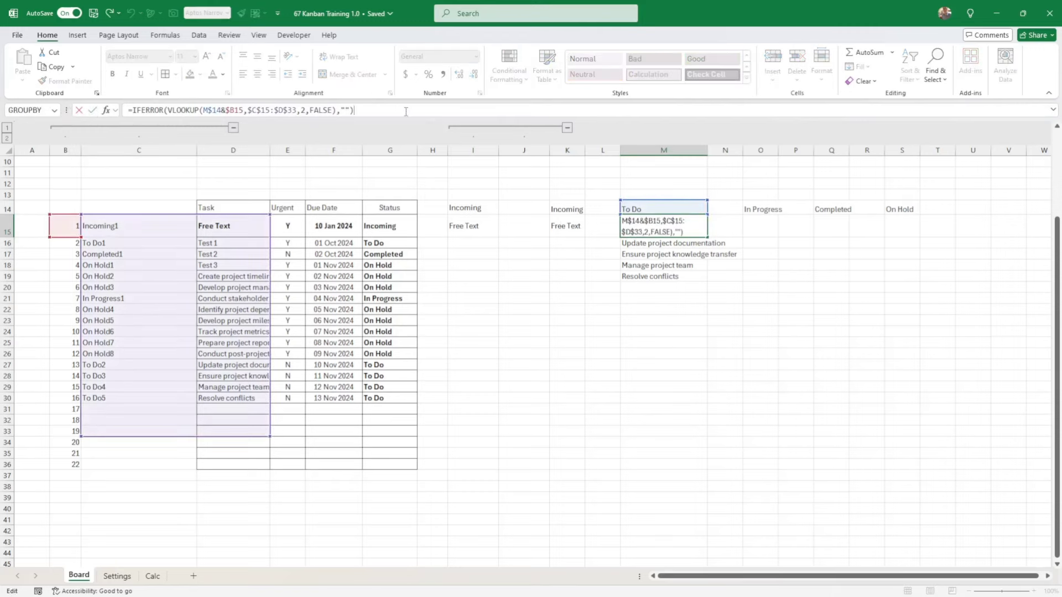
key(Return)
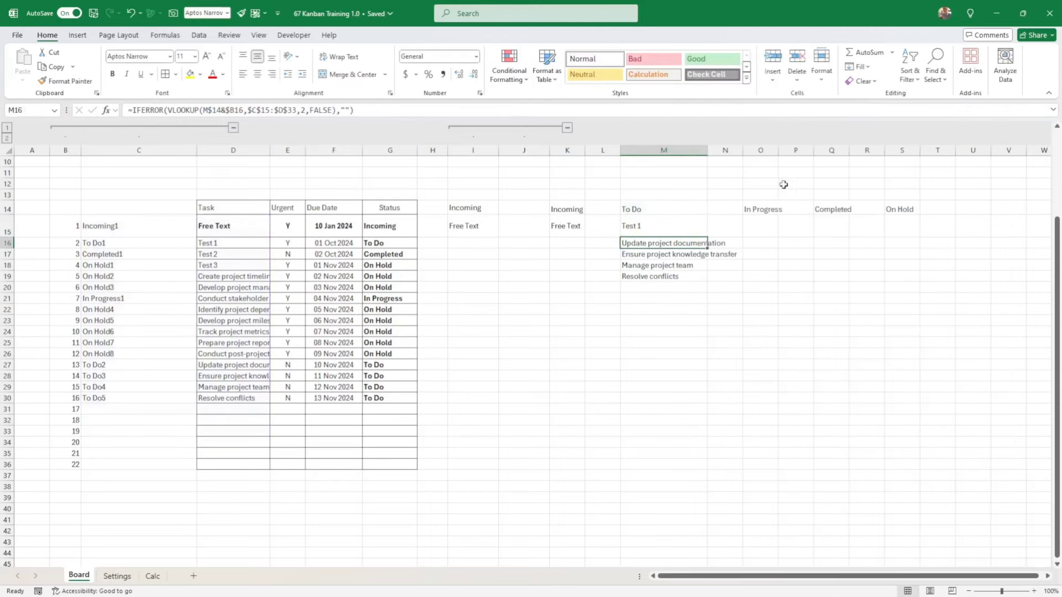
Copy the M15 lookup formula into O15, Q15 and S15 under In Progress, Completed and On Hold.
click(687, 224)
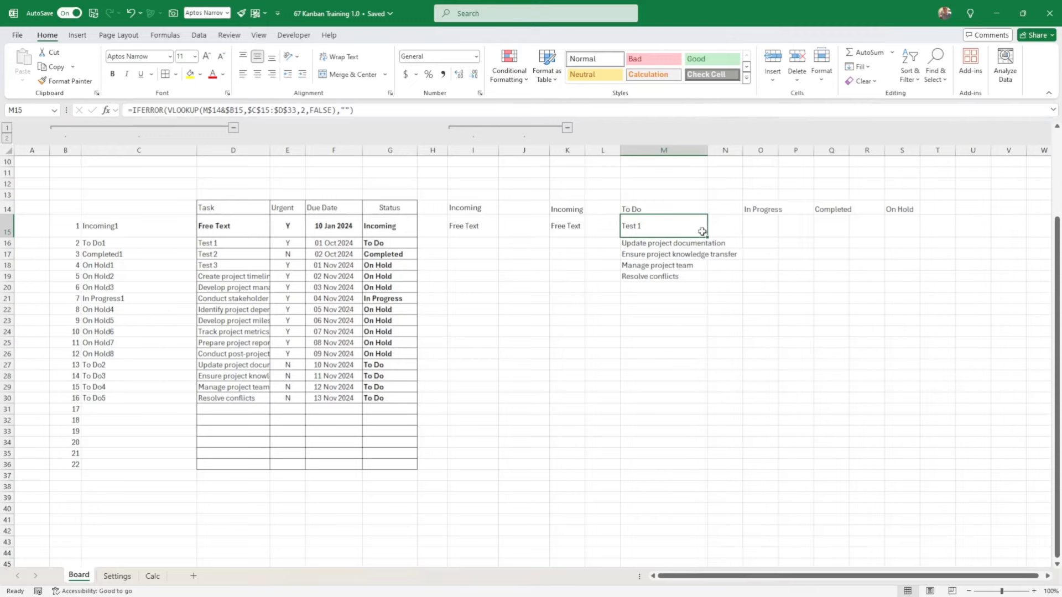
key(ctrl+c)
click(751, 230)
key(ctrl+v)
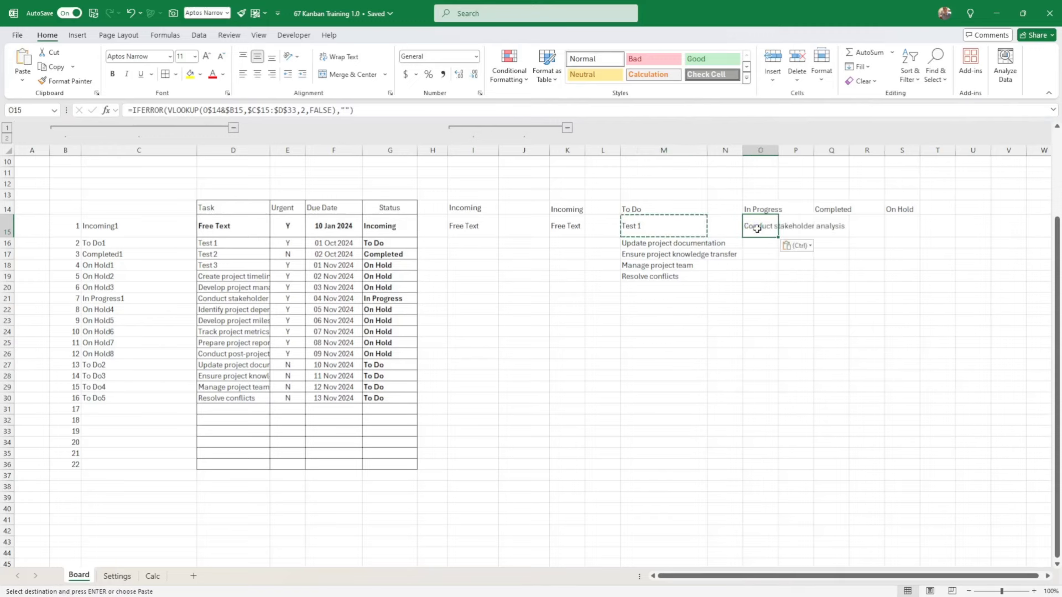
click(829, 227)
key(ctrl+v)
click(907, 232)
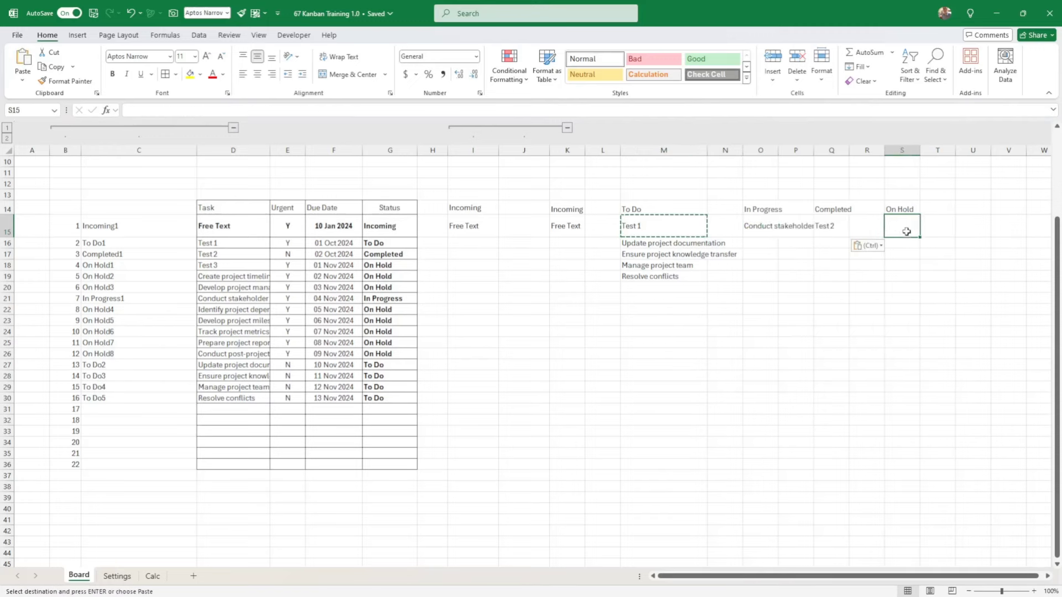
key(ctrl+v)
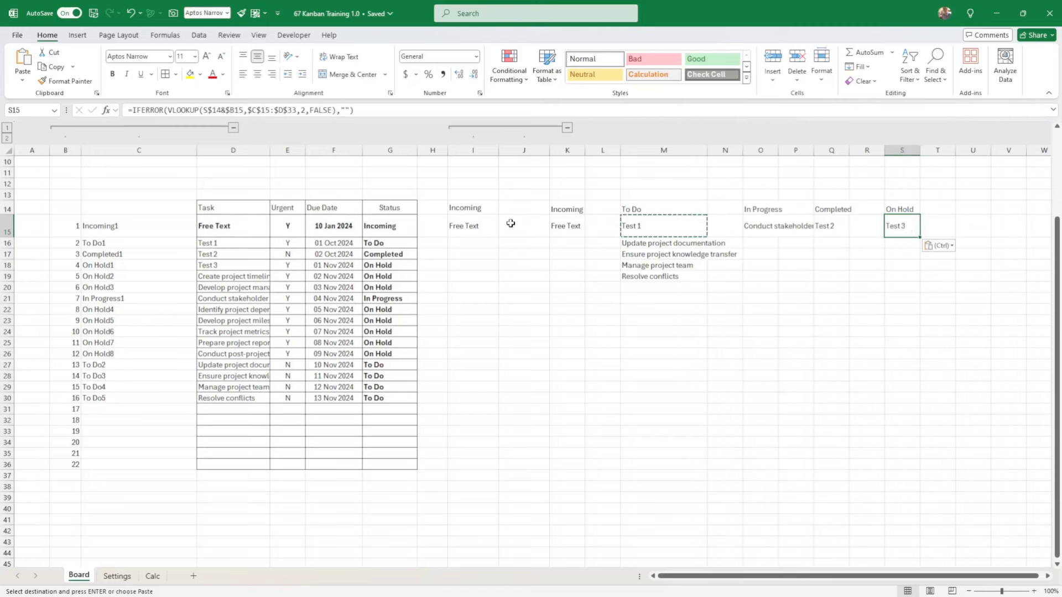
Fill the row 15 lookup formulas across columns I to S down to row 36.
drag(474, 225, 913, 475)
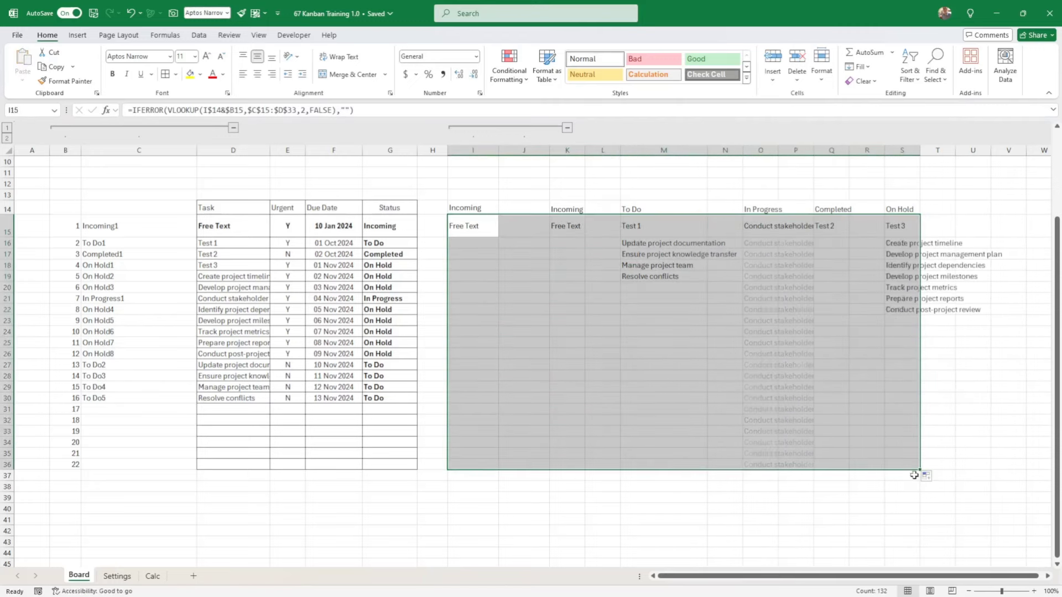
click(894, 440)
scroll(893, 441, up, 2)
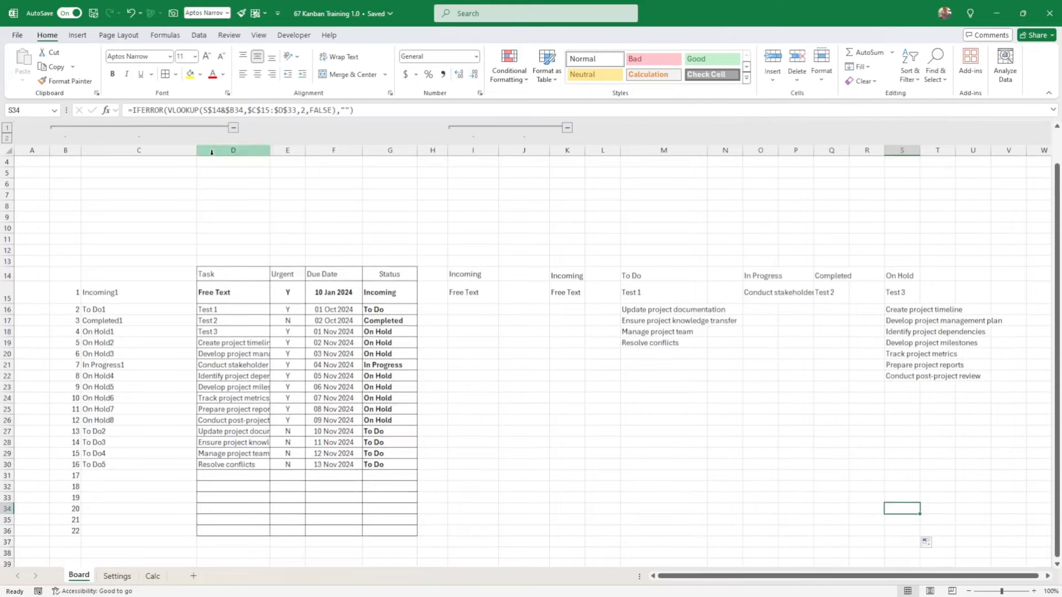
Collapse the grouped helper columns B and C, and expand them again.
click(233, 129)
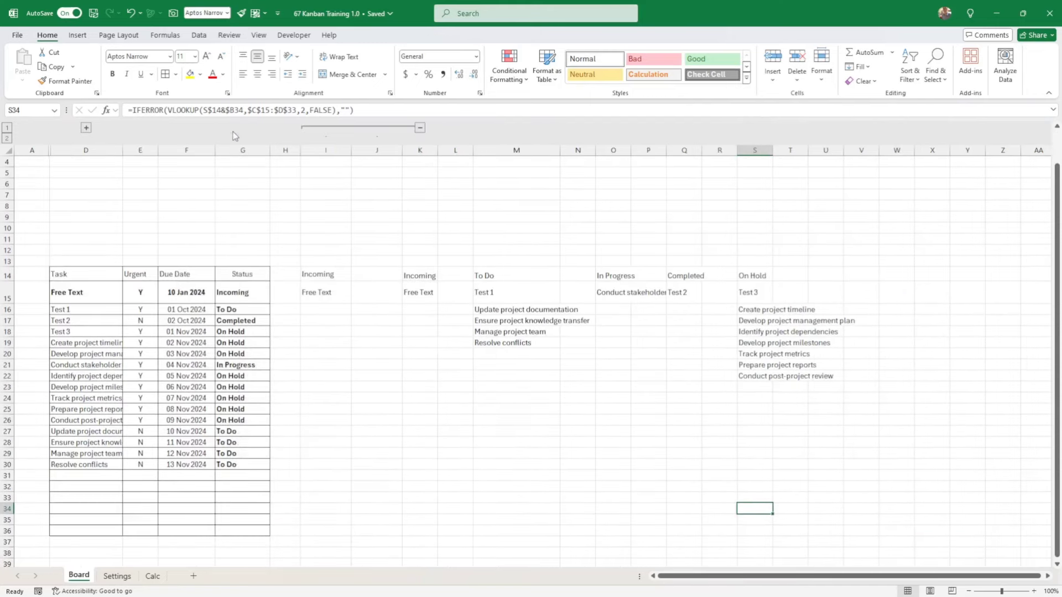
click(86, 127)
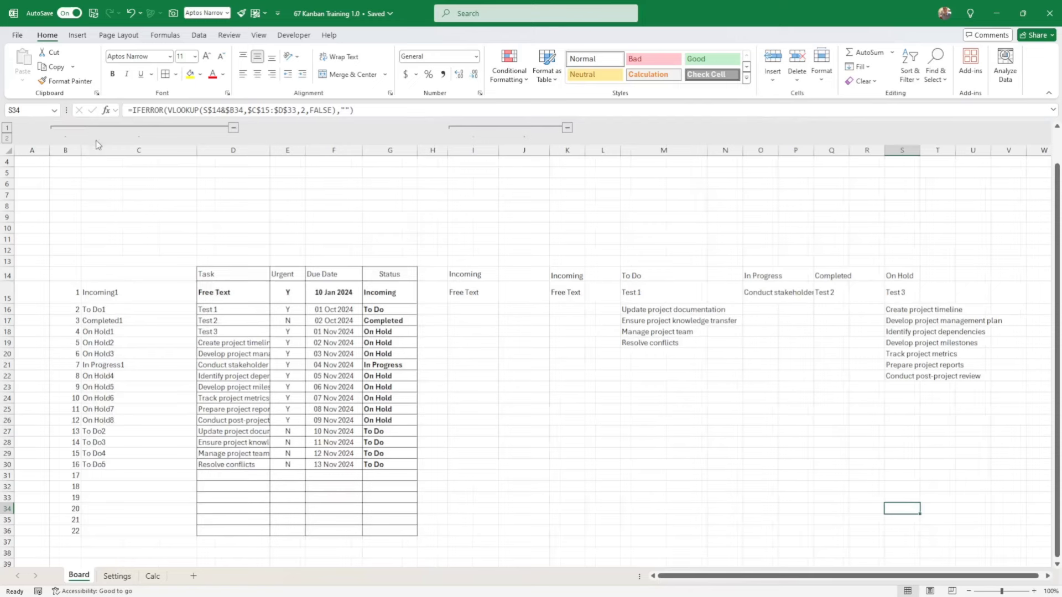
click(109, 176)
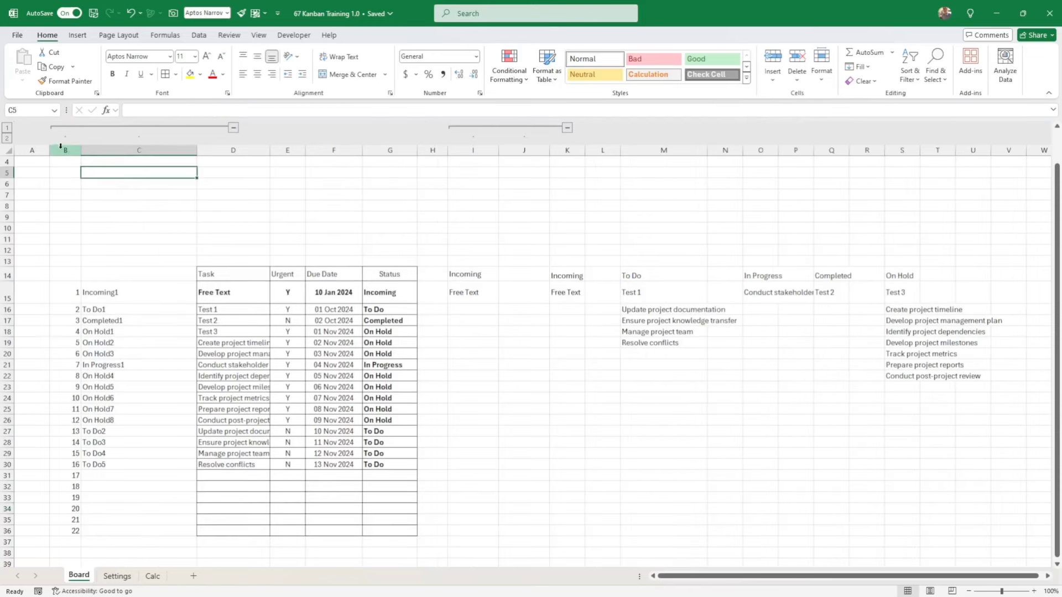
drag(61, 147, 110, 148)
right_click(116, 158)
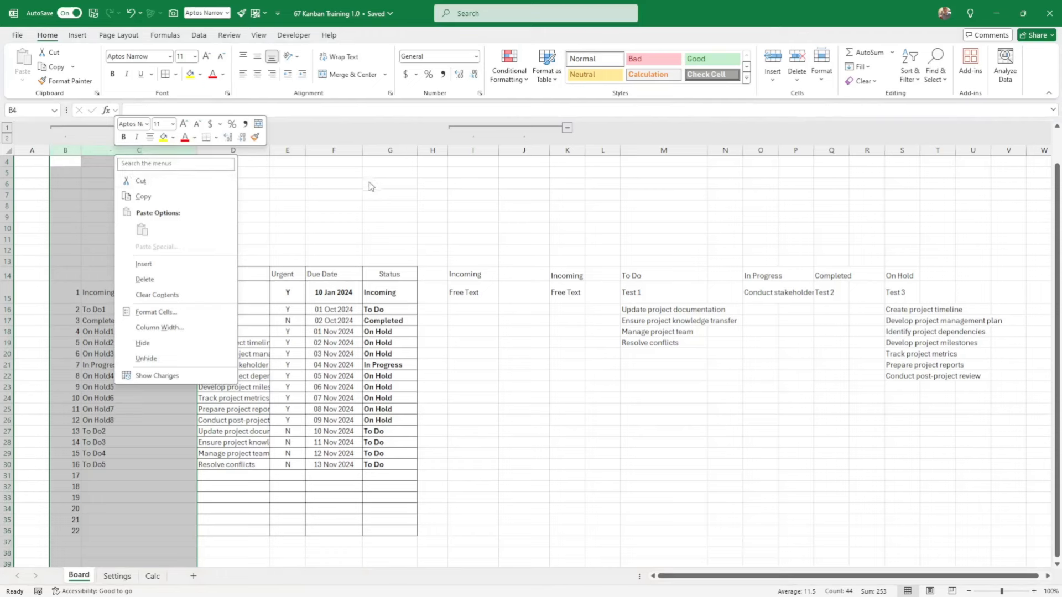
key(Escape)
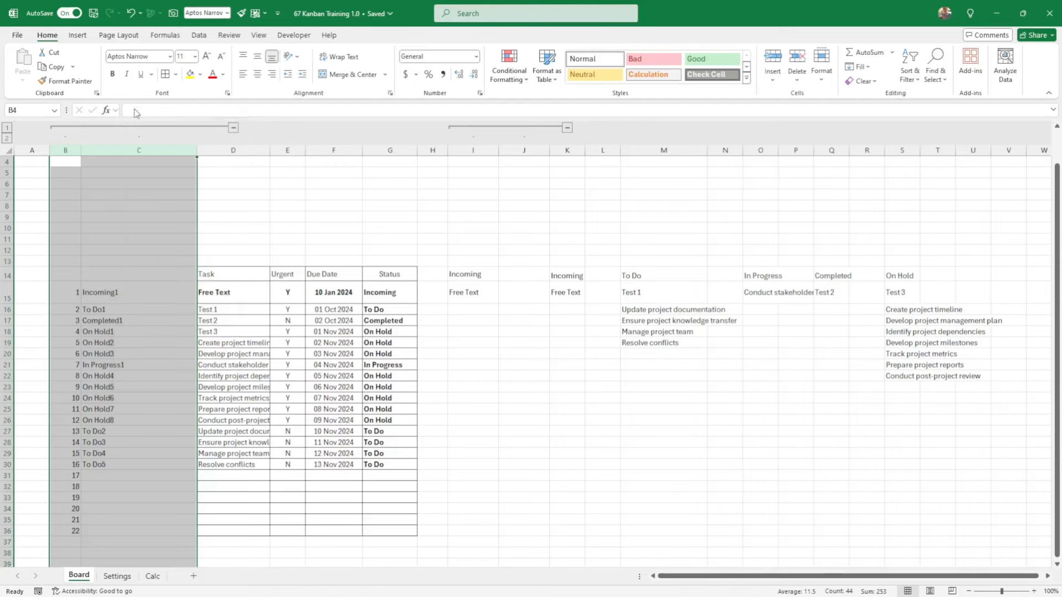
click(265, 182)
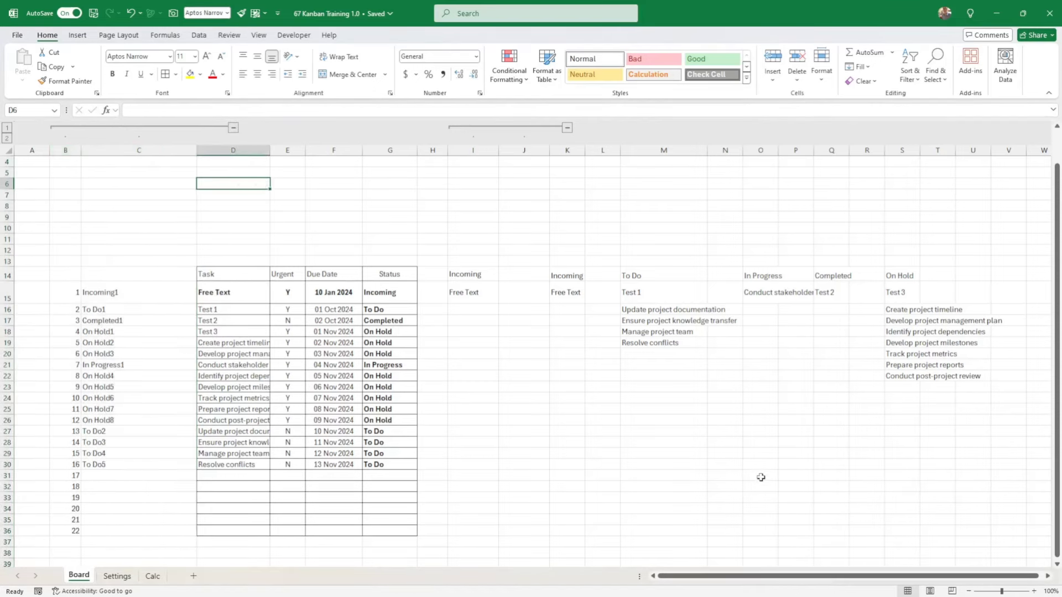
click(722, 457)
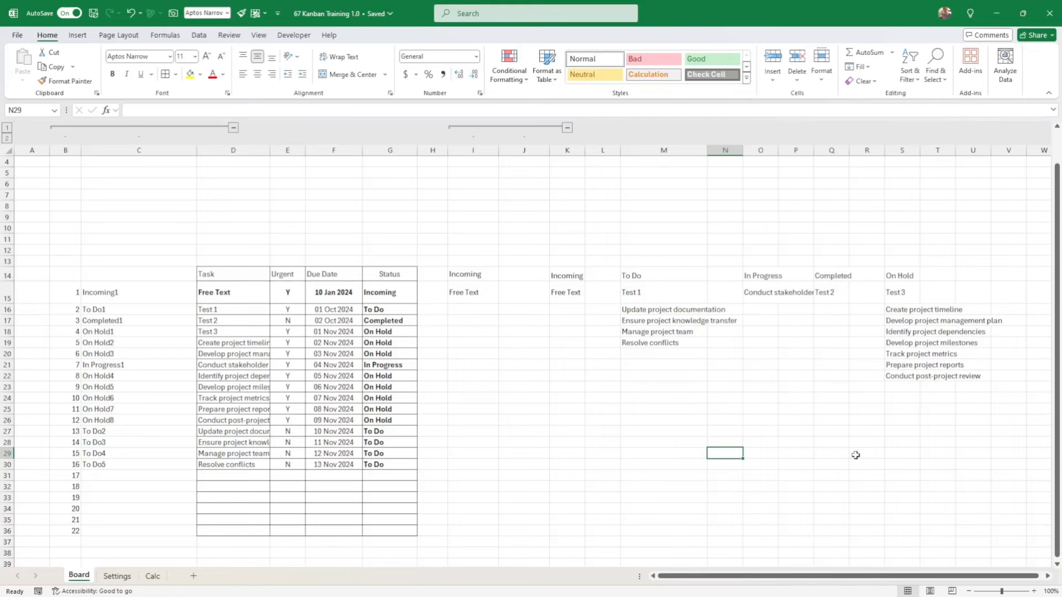
key(Right)
key(Right)
key(Right)
key(Right)
key(Right)
key(Right)
key(Right)
key(Right)
key(Right)
key(Right)
key(Right)
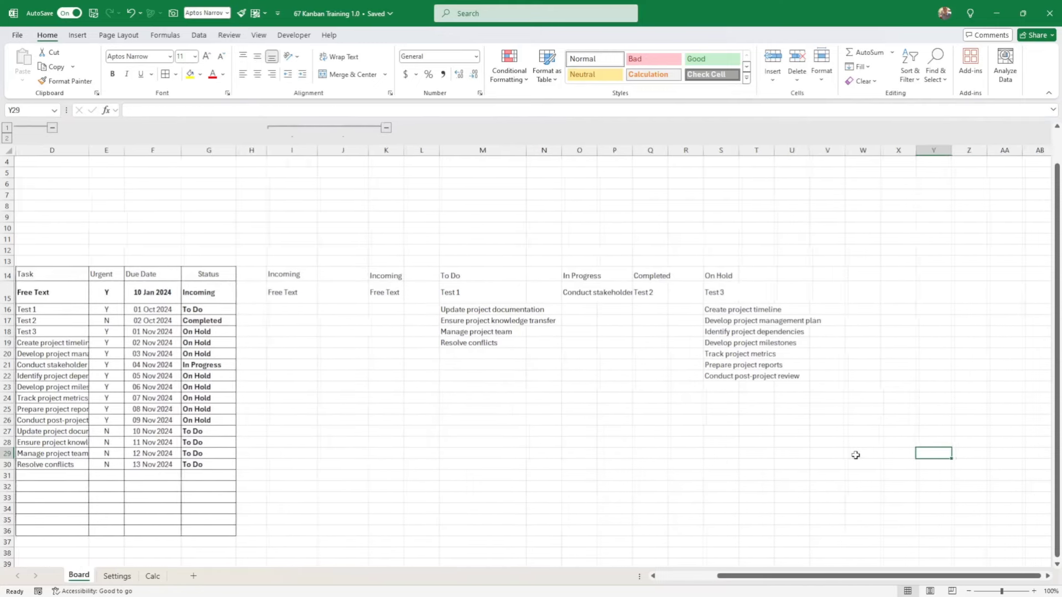
key(Left)
key(Left)
key(Left)
key(Left)
key(Left)
key(Left)
key(Left)
key(Left)
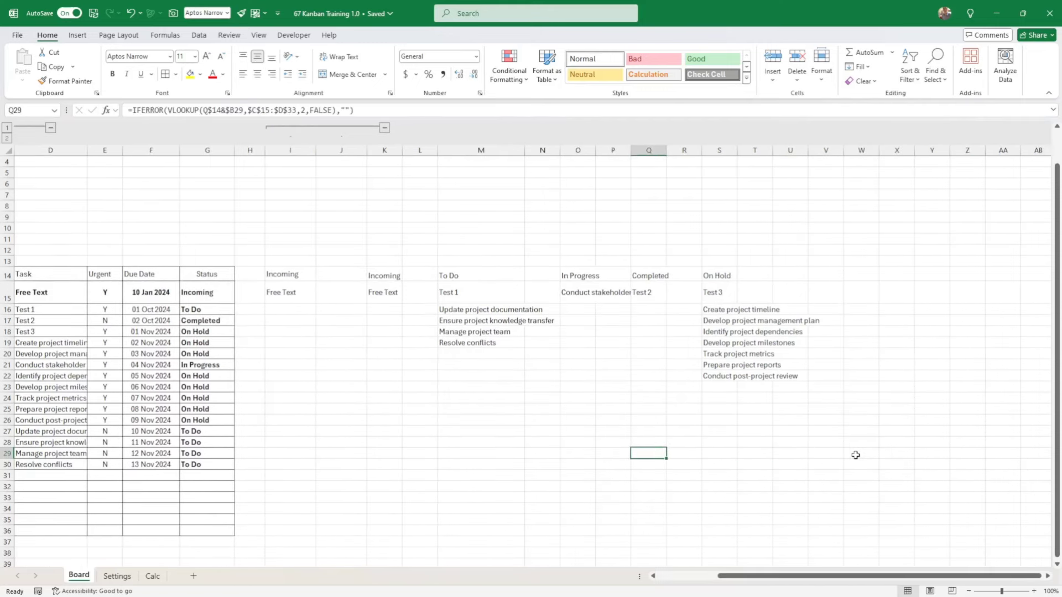
Delete the duplicate Incoming helper columns I and J before the board.
drag(290, 150, 341, 151)
right_click(342, 150)
click(399, 279)
click(402, 249)
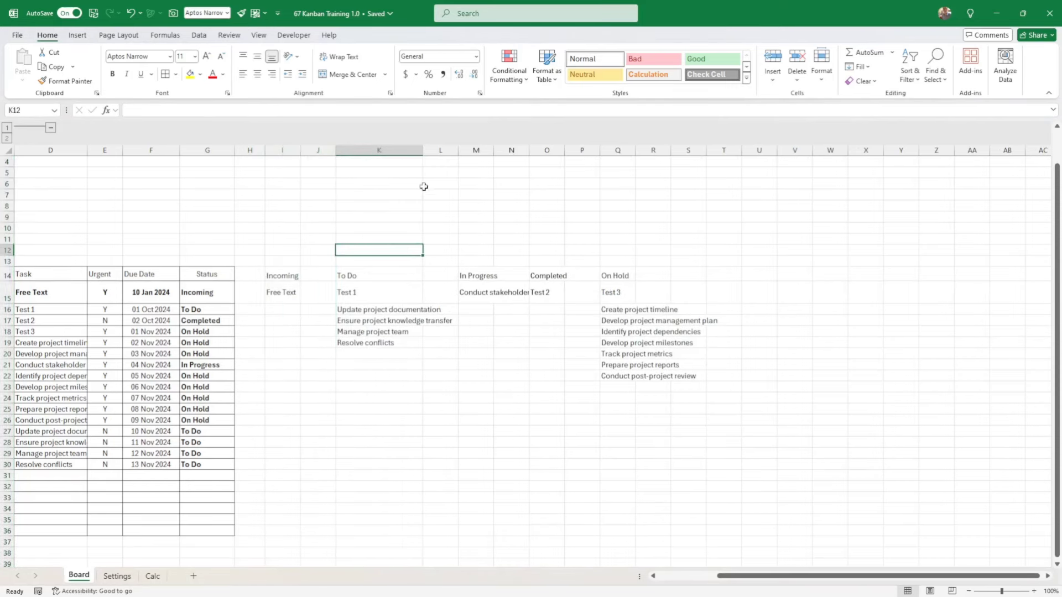
Widen the five status columns I, K, M, O and Q on the board to one equal width.
click(286, 150)
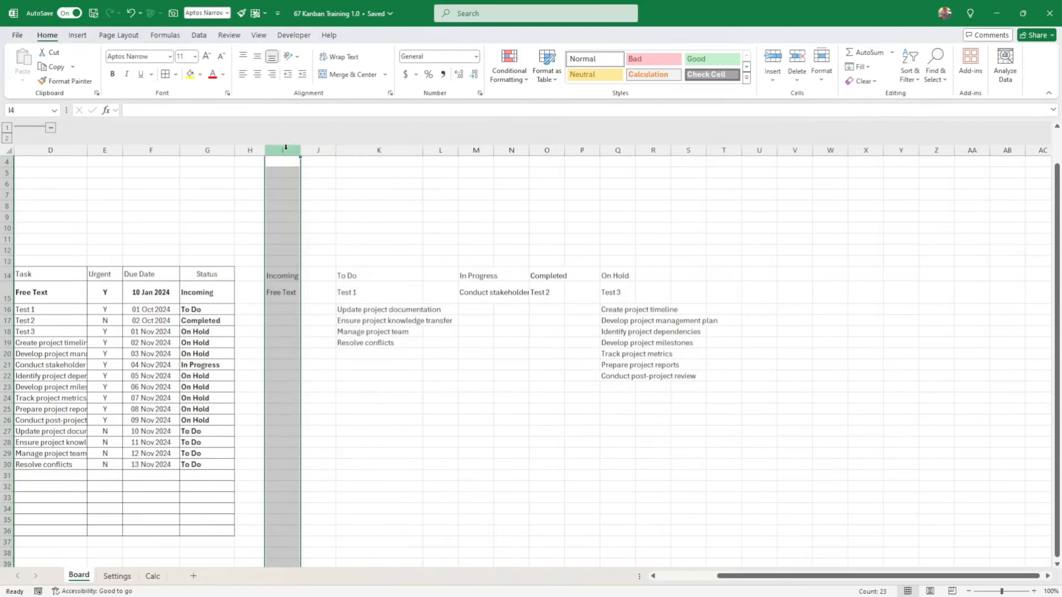
ctrl+click(379, 150)
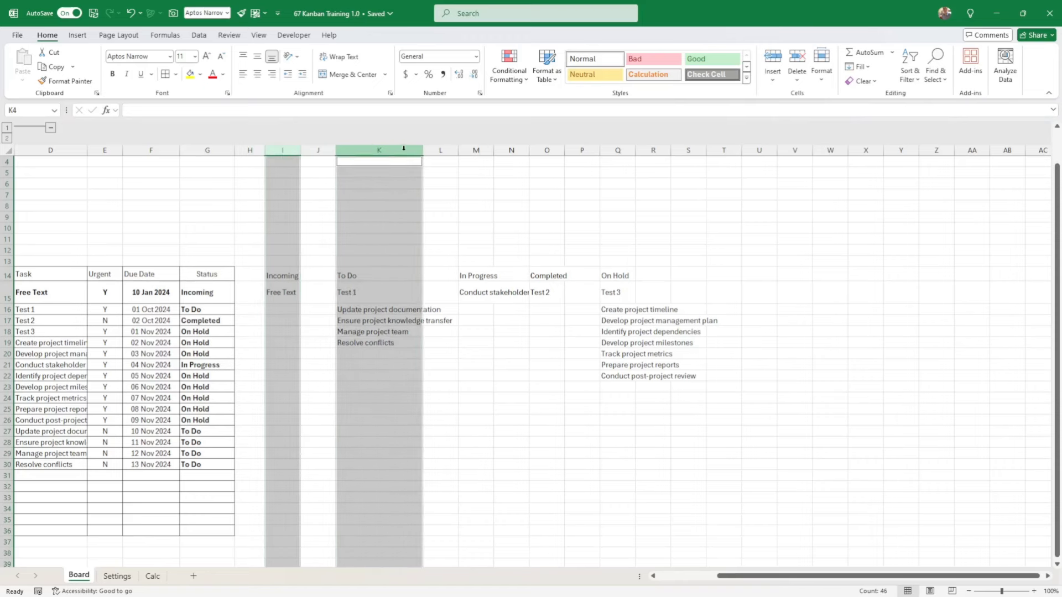
ctrl+click(475, 150)
ctrl+click(534, 150)
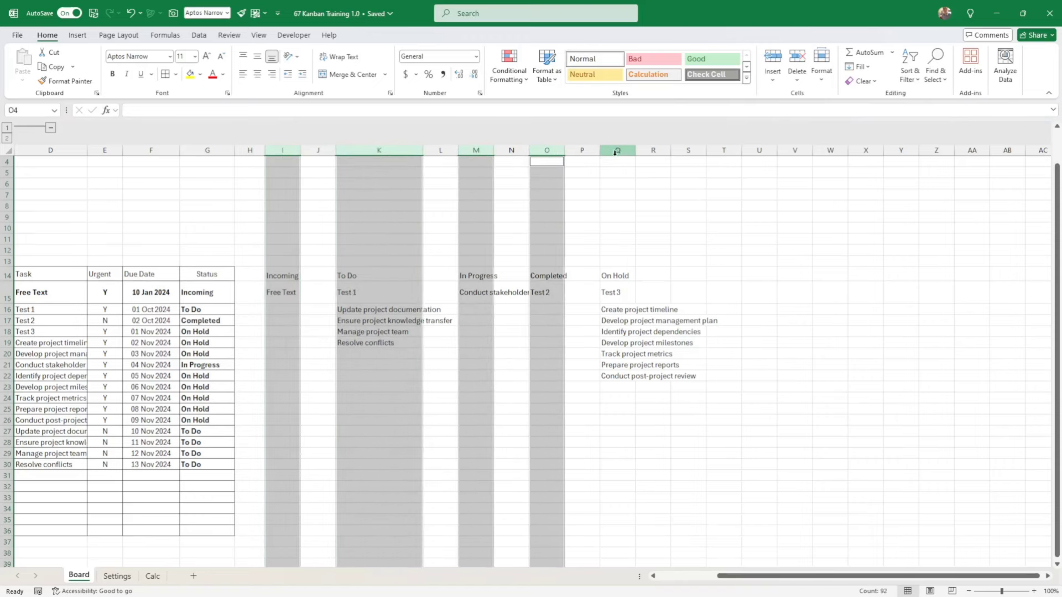
ctrl+click(617, 150)
drag(638, 155, 717, 150)
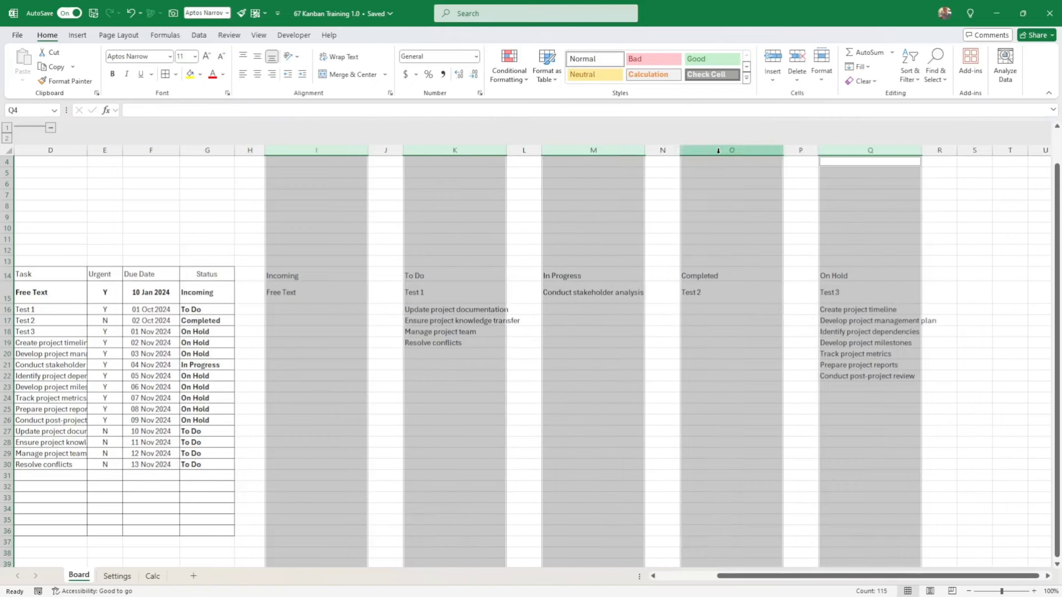
click(305, 340)
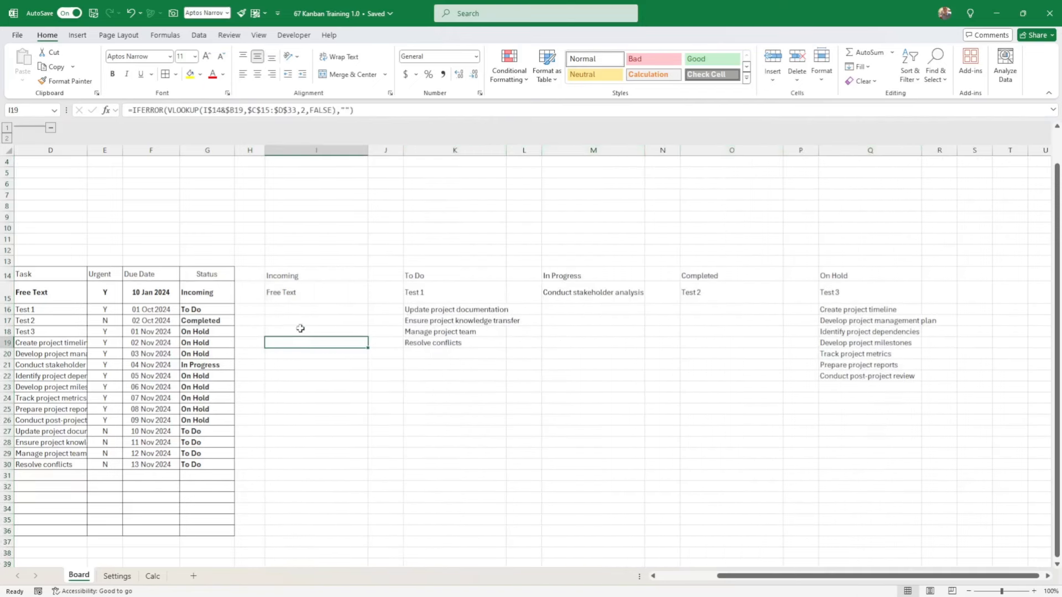
Remove bold from the task entries D15:G30, and make header row 14 bold and bottom-aligned.
click(296, 275)
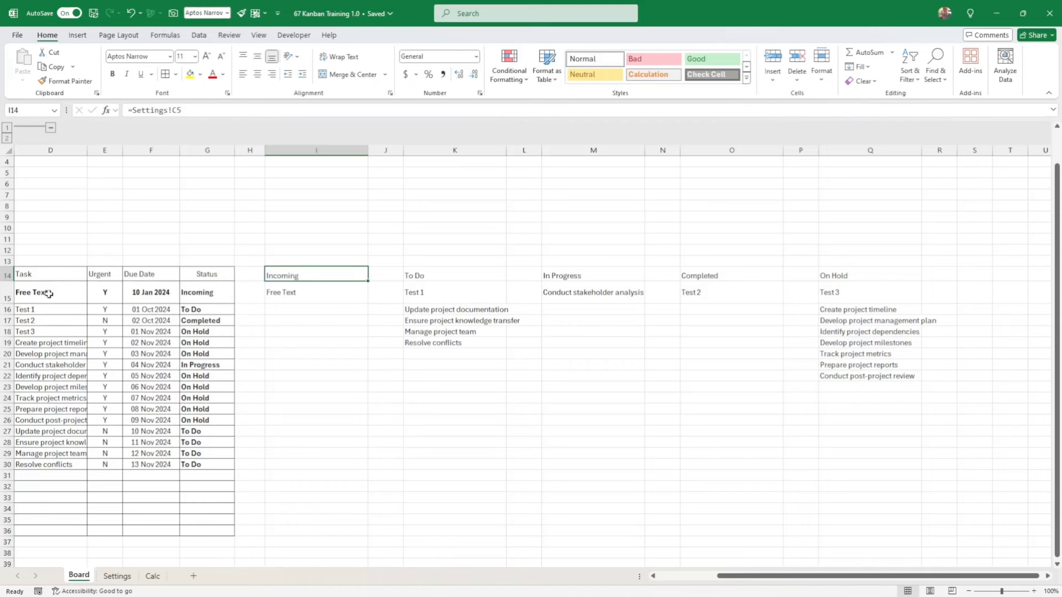
drag(50, 293, 183, 466)
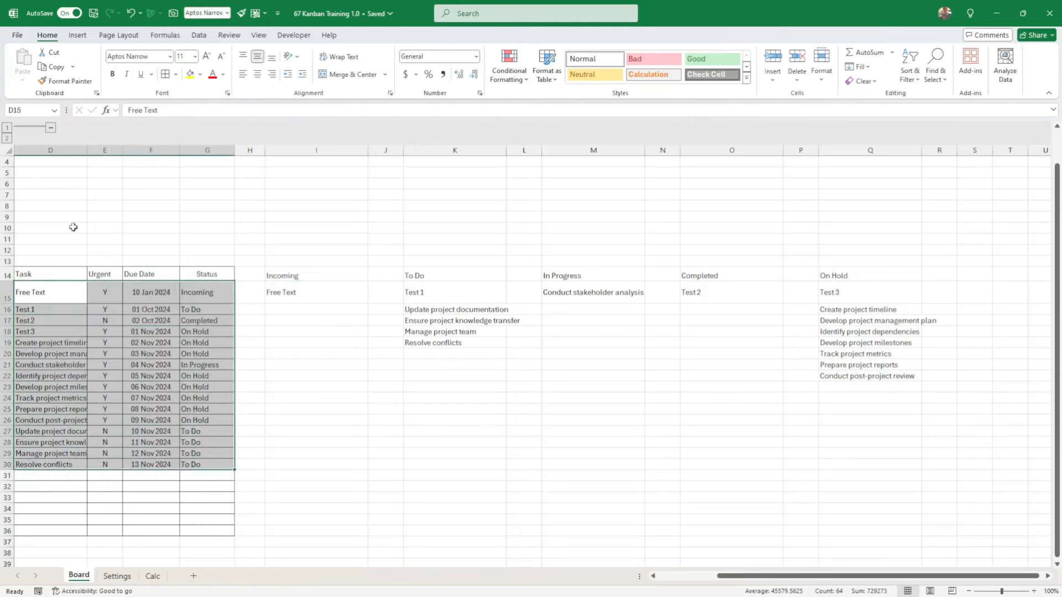
click(8, 275)
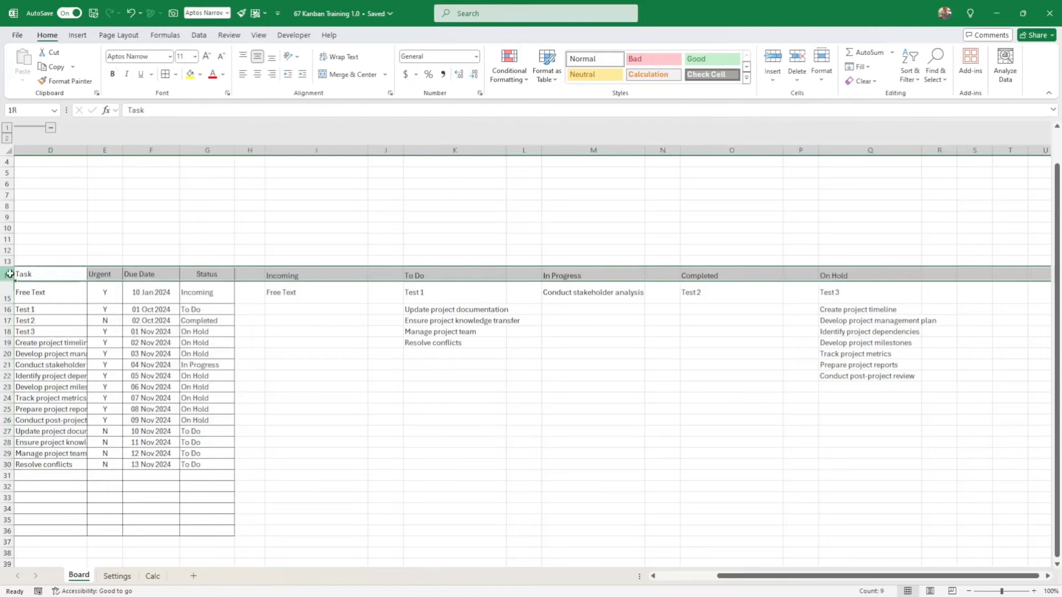
click(113, 74)
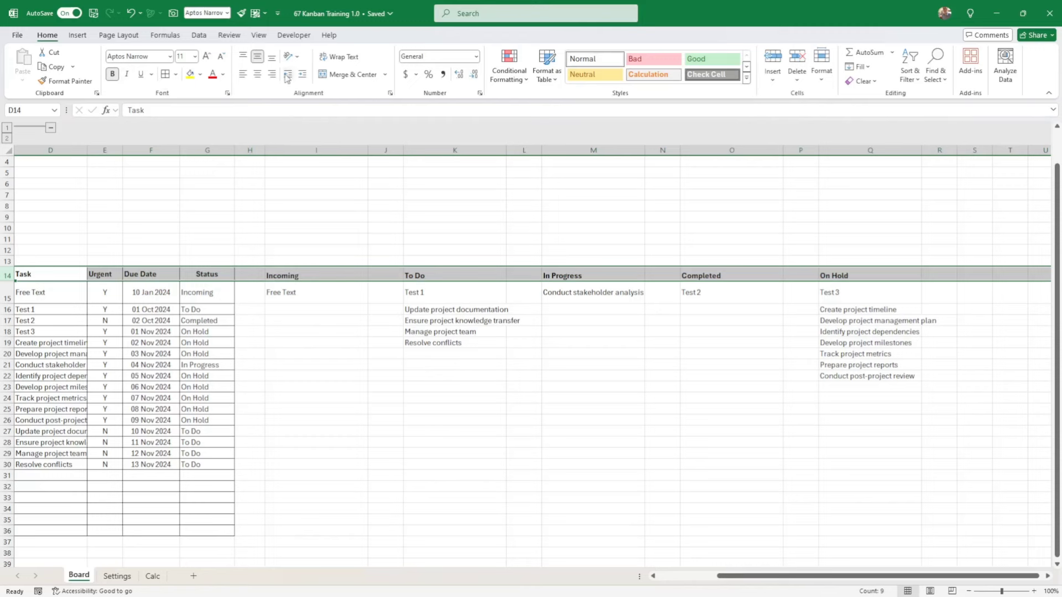
click(271, 56)
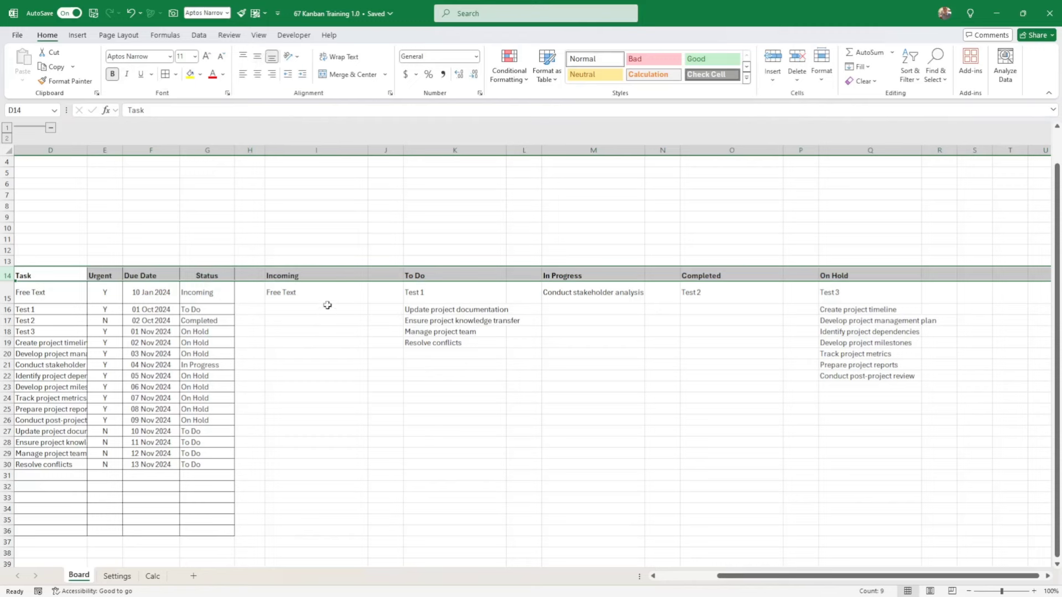
Apply all borders to rows 15 to 33 of the Incoming, To Do, In Progress, Completed and On Hold columns.
drag(327, 296, 335, 495)
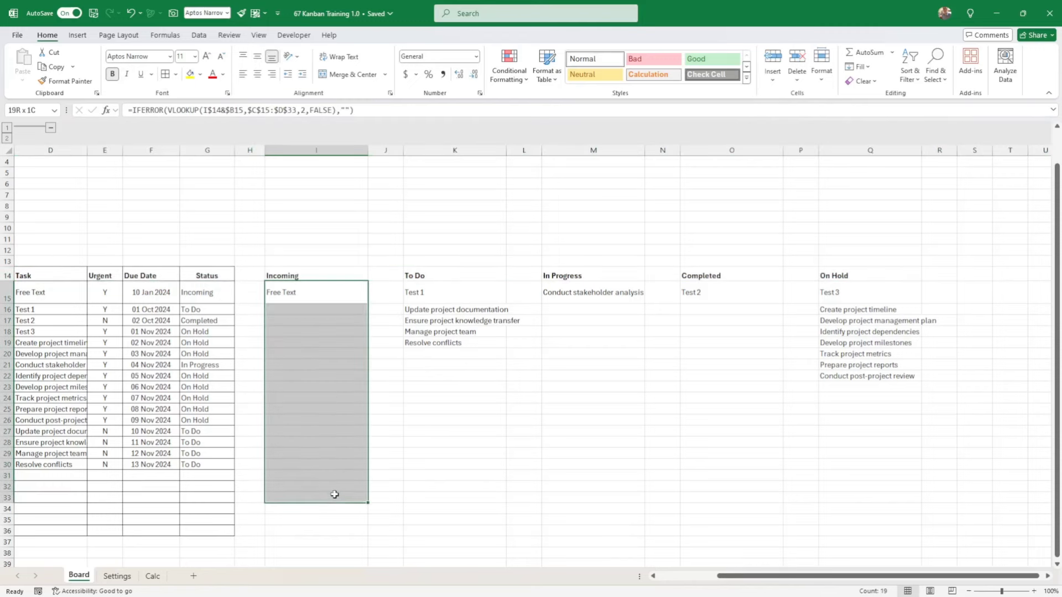
click(167, 75)
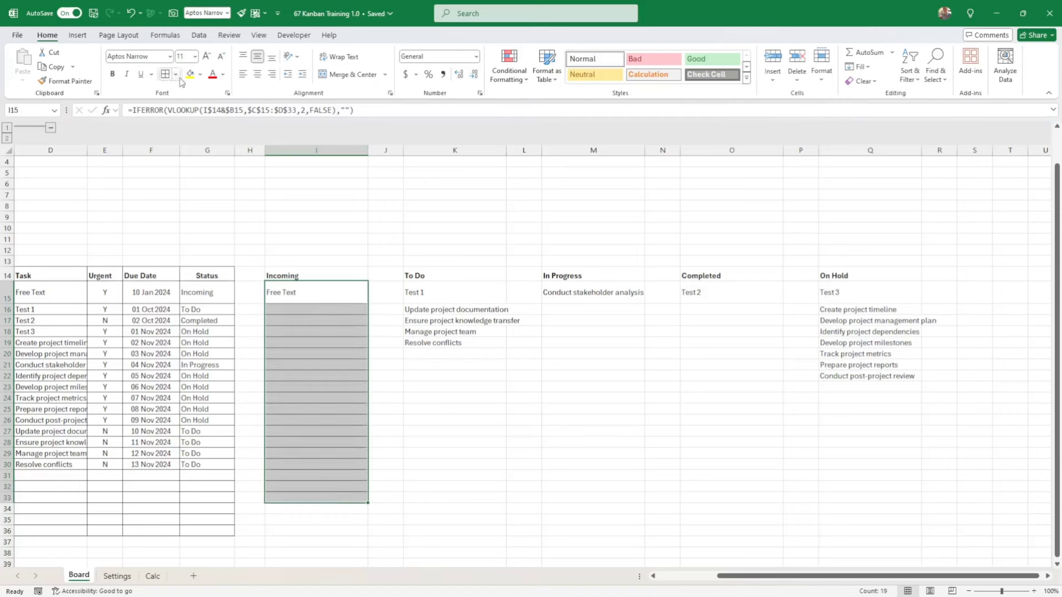
drag(435, 292, 426, 497)
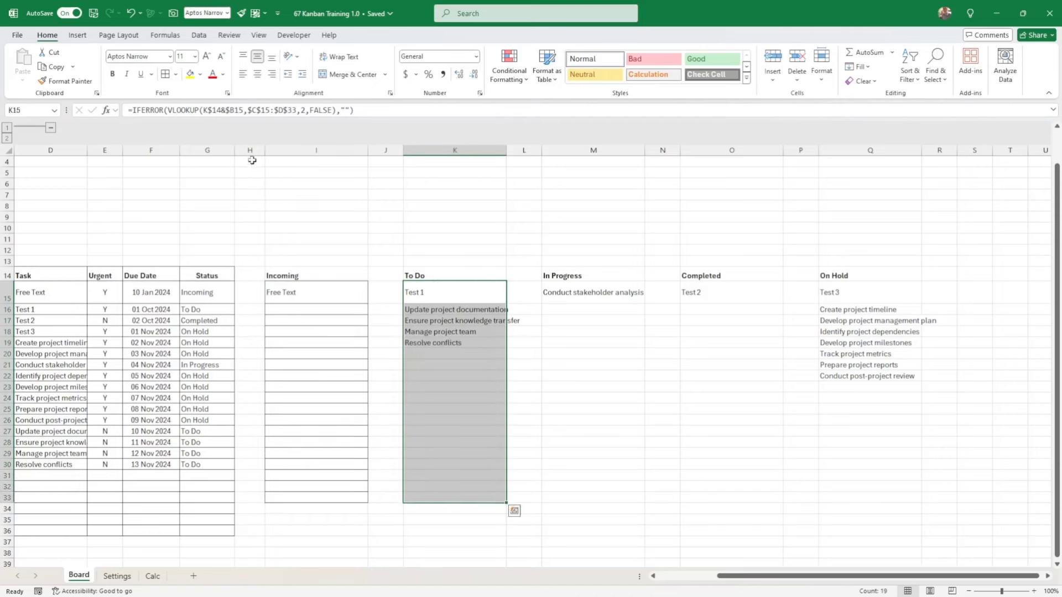
click(164, 76)
drag(584, 292, 595, 495)
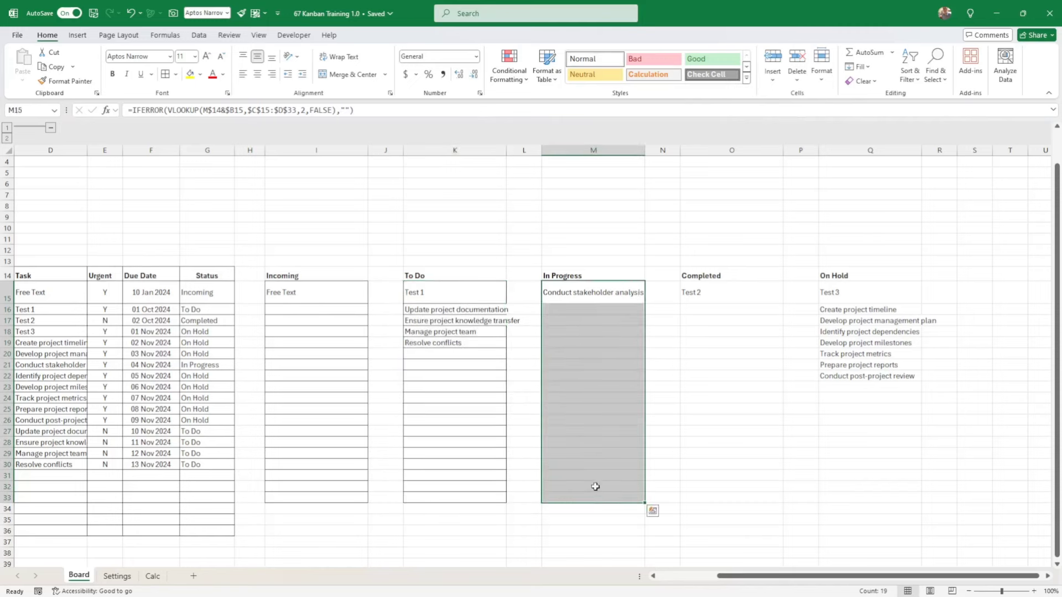
click(164, 76)
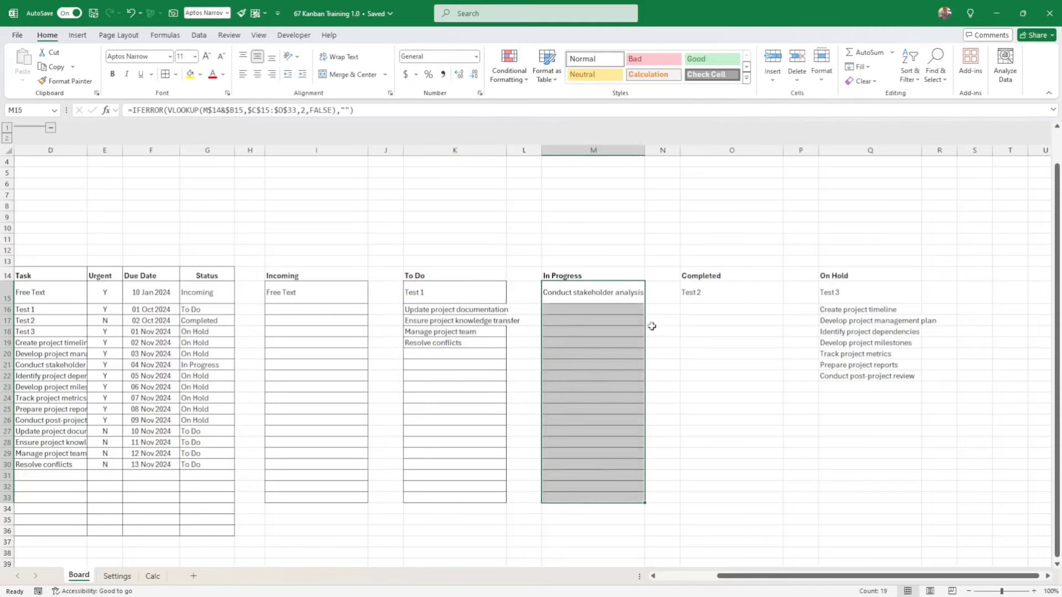
drag(692, 294, 711, 498)
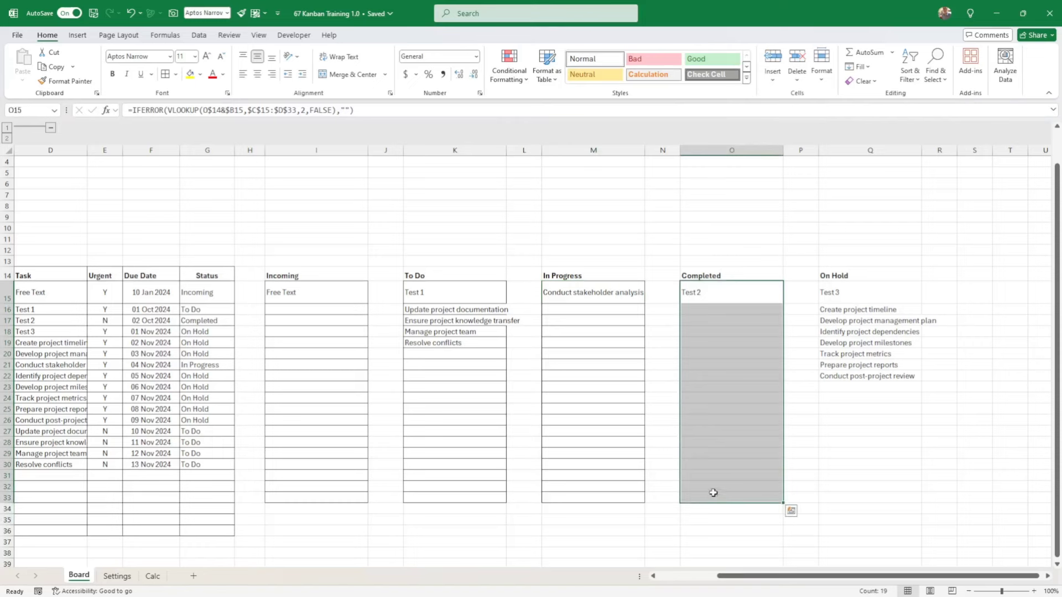
key(F4)
drag(840, 297, 845, 496)
key(F4)
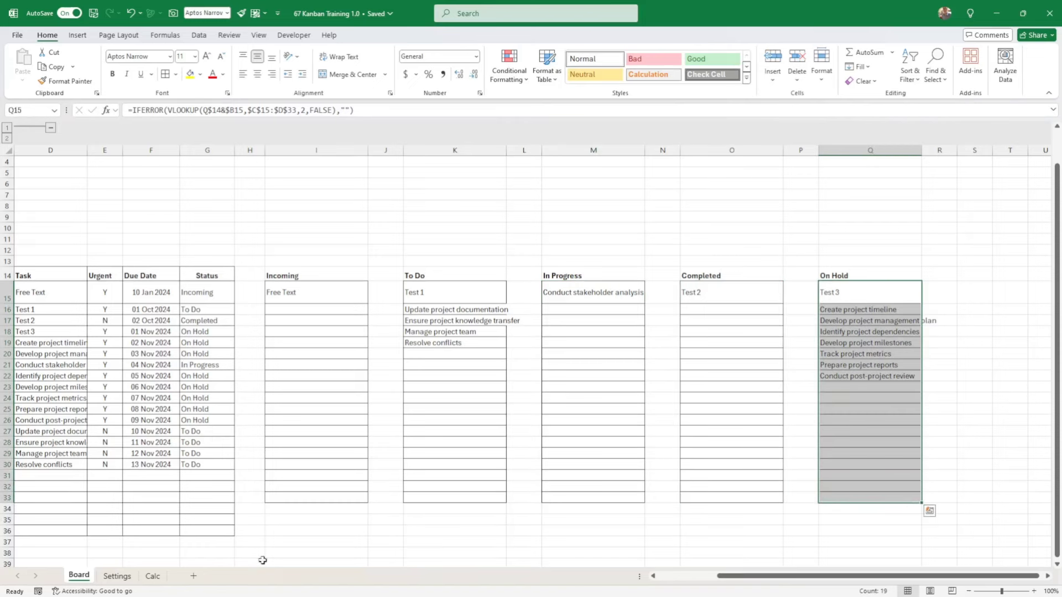
Start a COUNTIF formula in Settings cell D5 beside Incoming, using the Board sheet's Status cells G15:G36 as its range.
click(113, 575)
drag(182, 181, 208, 233)
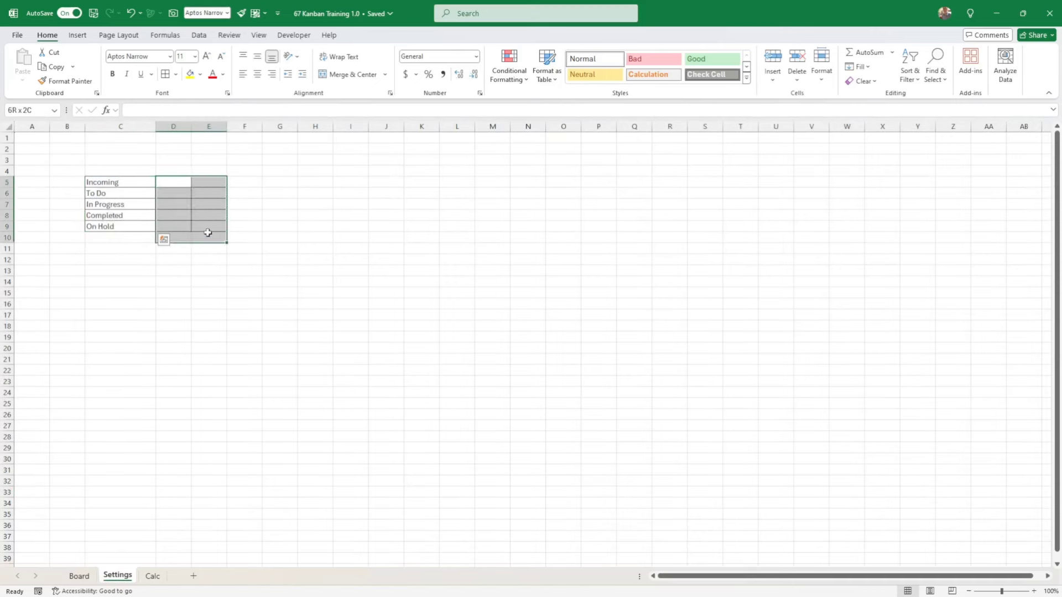
click(173, 181)
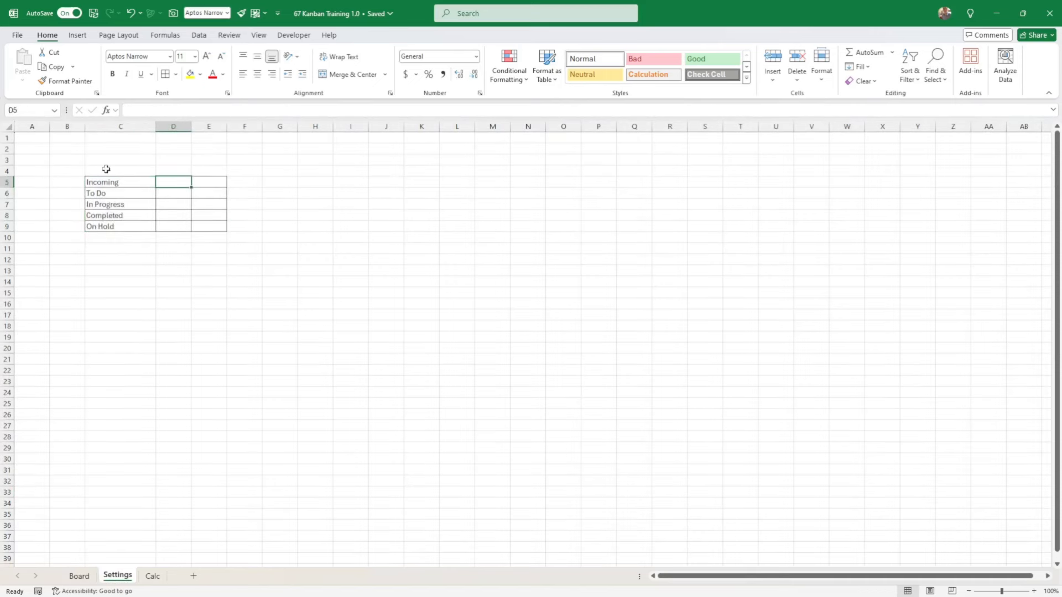
click(115, 205)
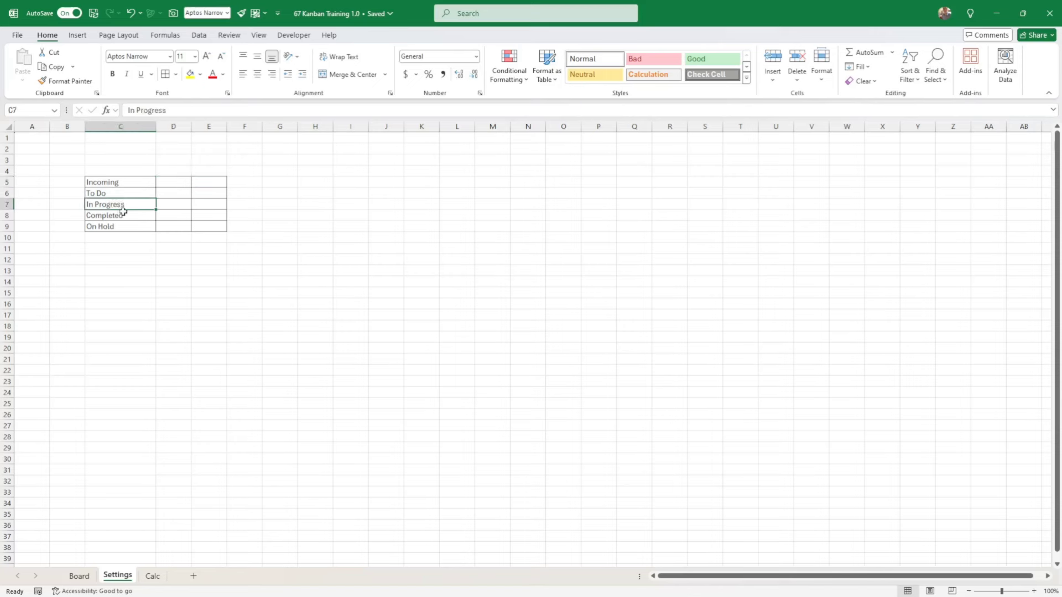
click(120, 215)
click(122, 225)
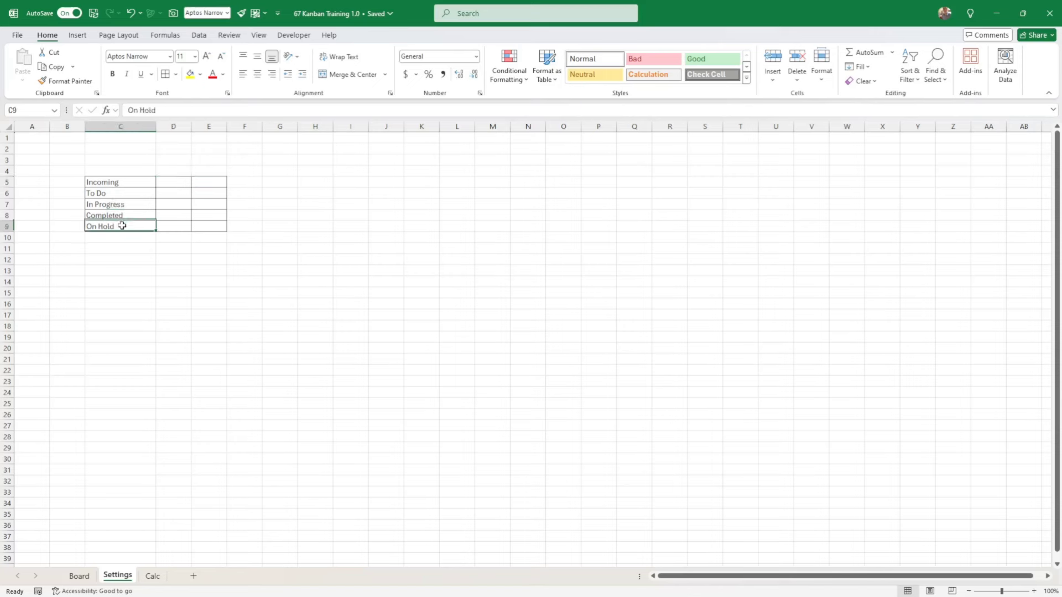
click(162, 181)
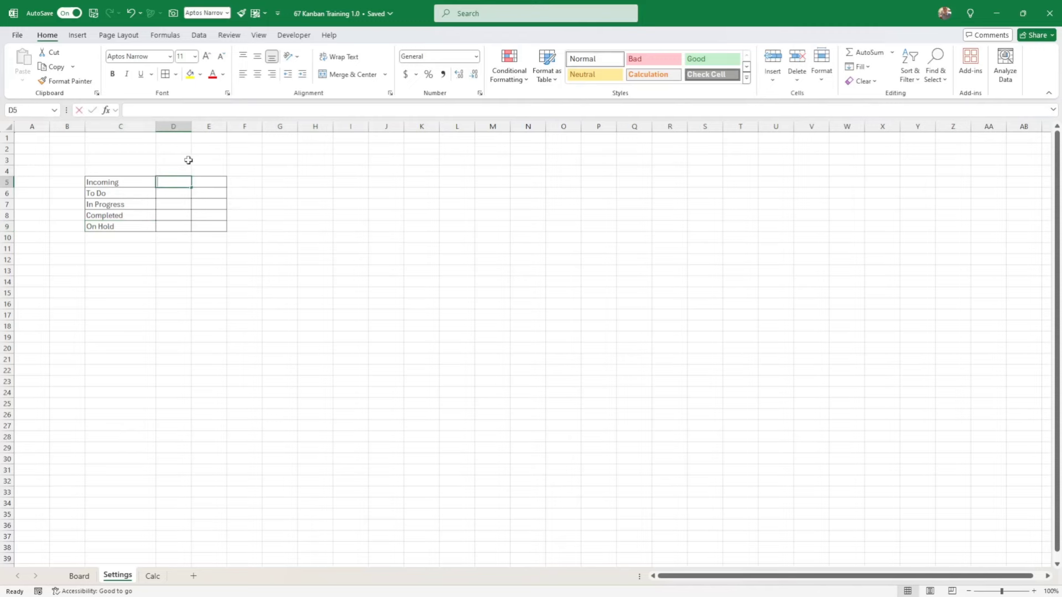
text(=counti)
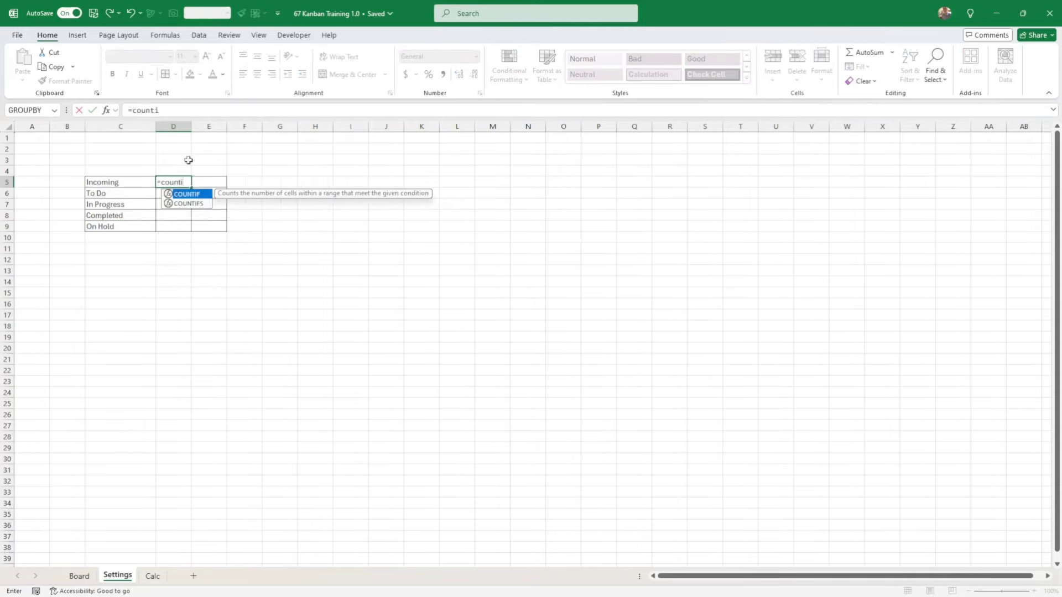
text(f()
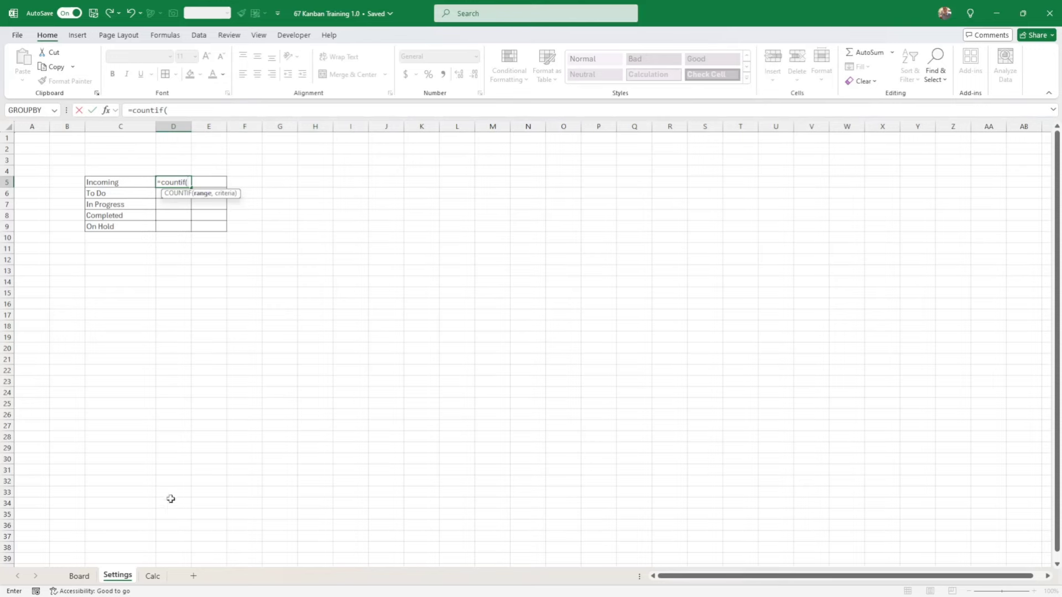
click(80, 575)
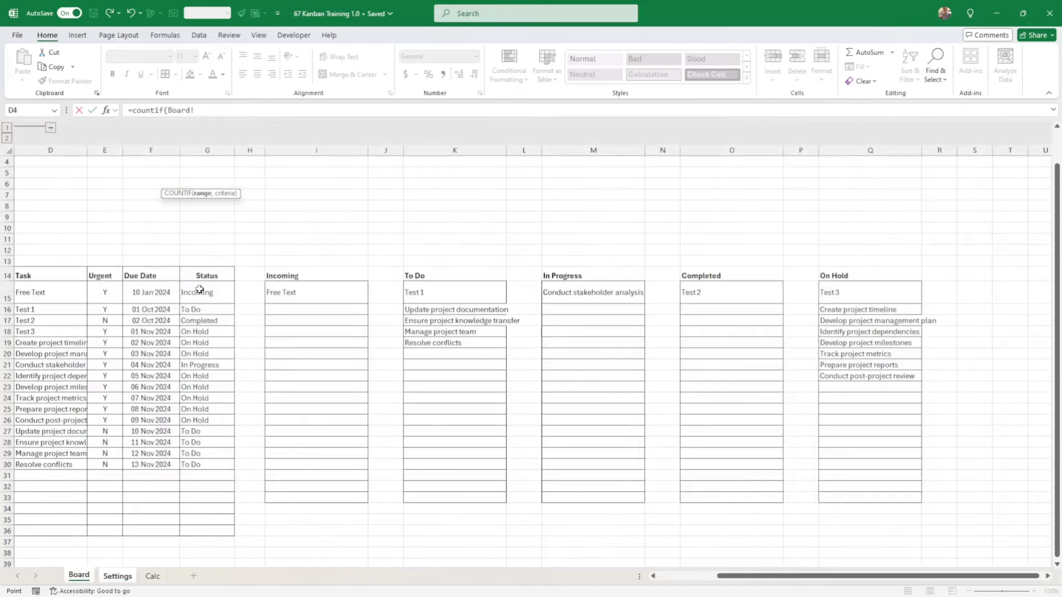
drag(200, 289, 213, 534)
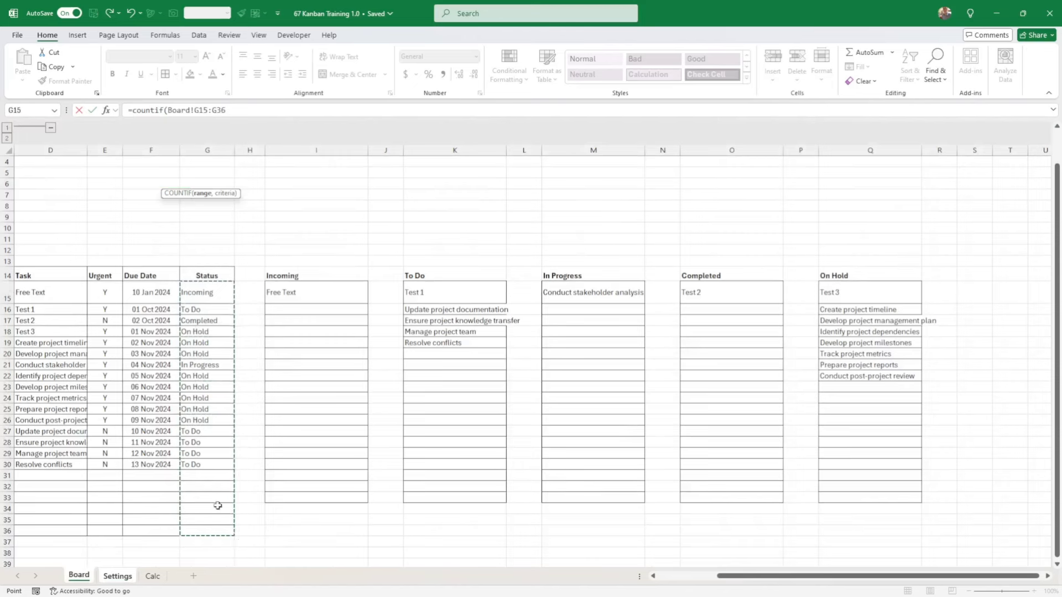
Make the COUNTIF range absolute as $G$15:$G$36, add Settings!C5 as the criterion, and enter the formula.
click(234, 108)
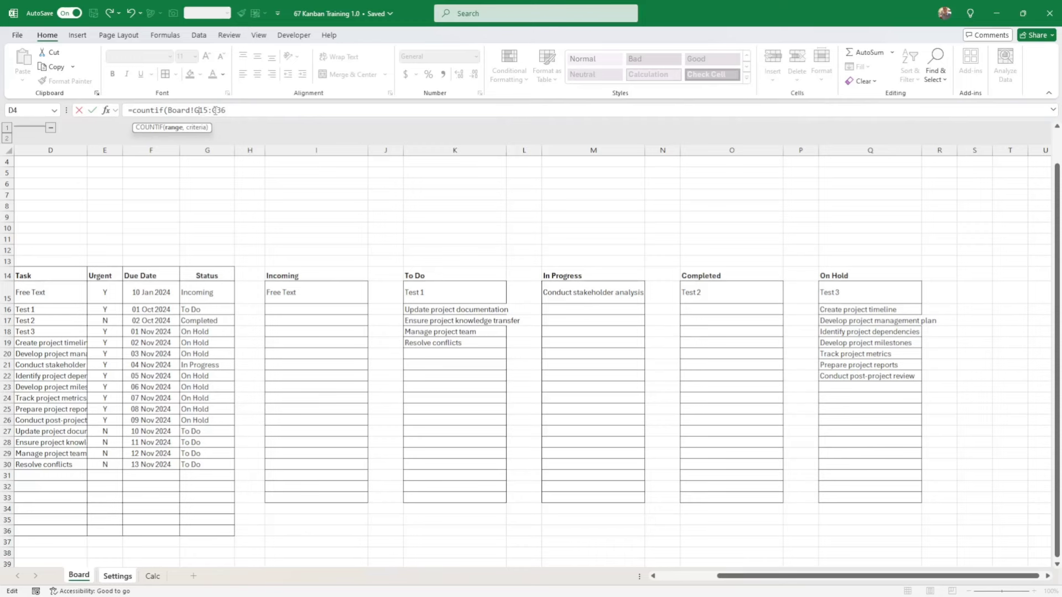
key(F4)
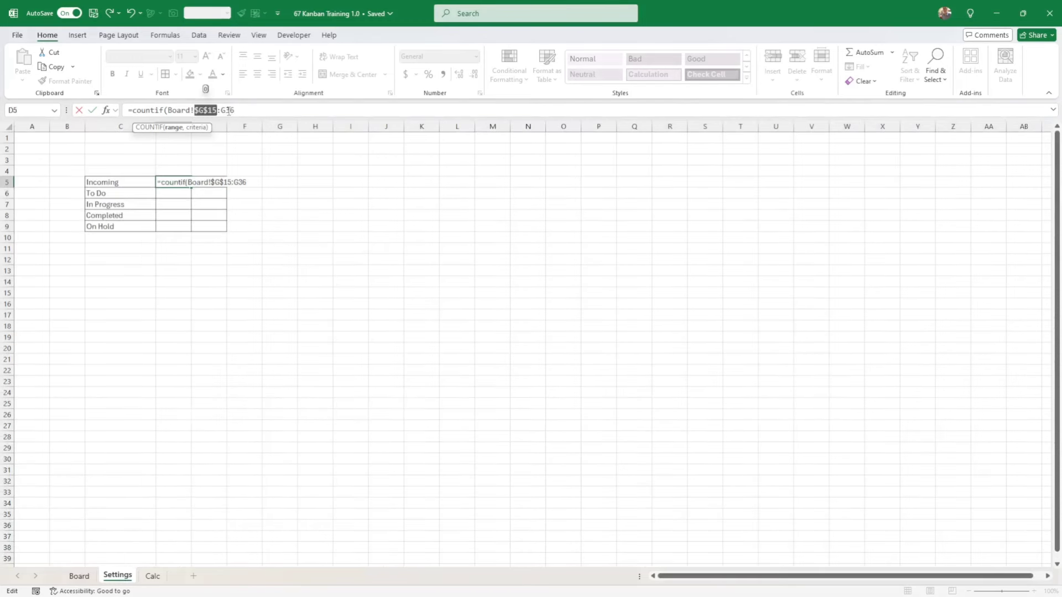
click(228, 111)
key(F4)
click(253, 111)
text(,)
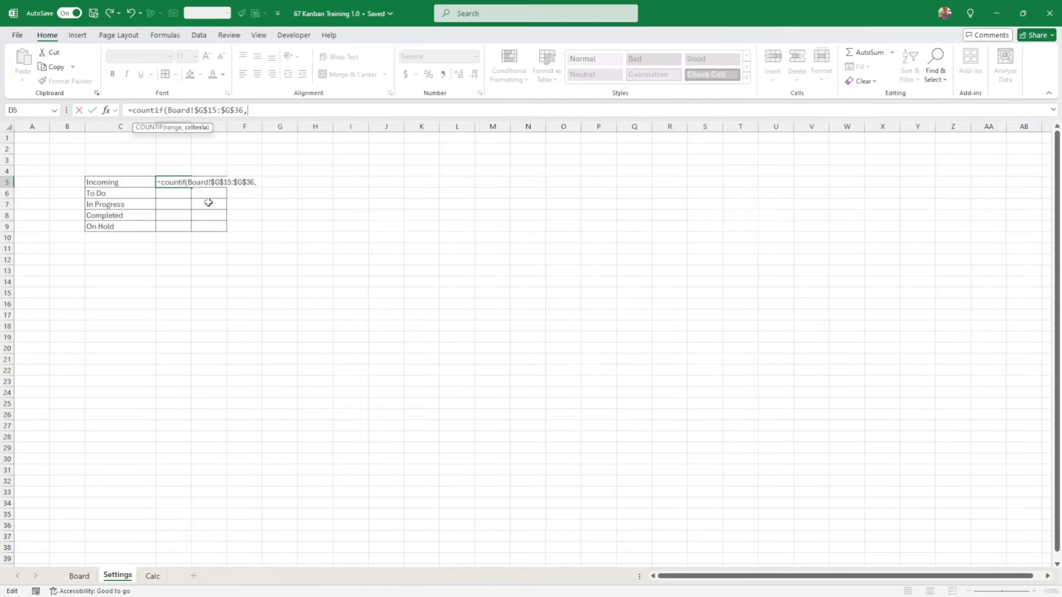
click(124, 183)
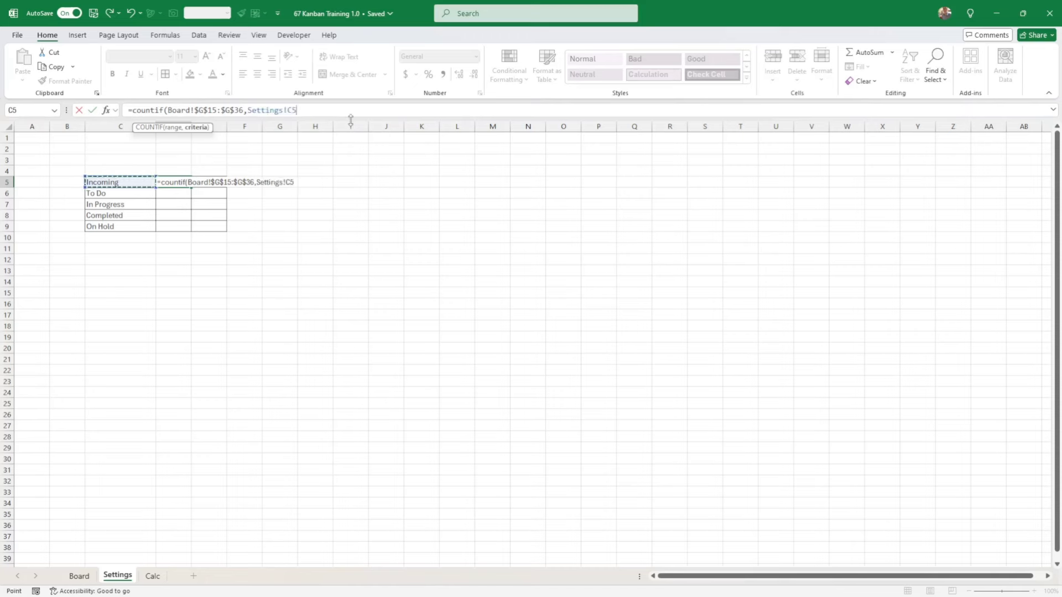
text())
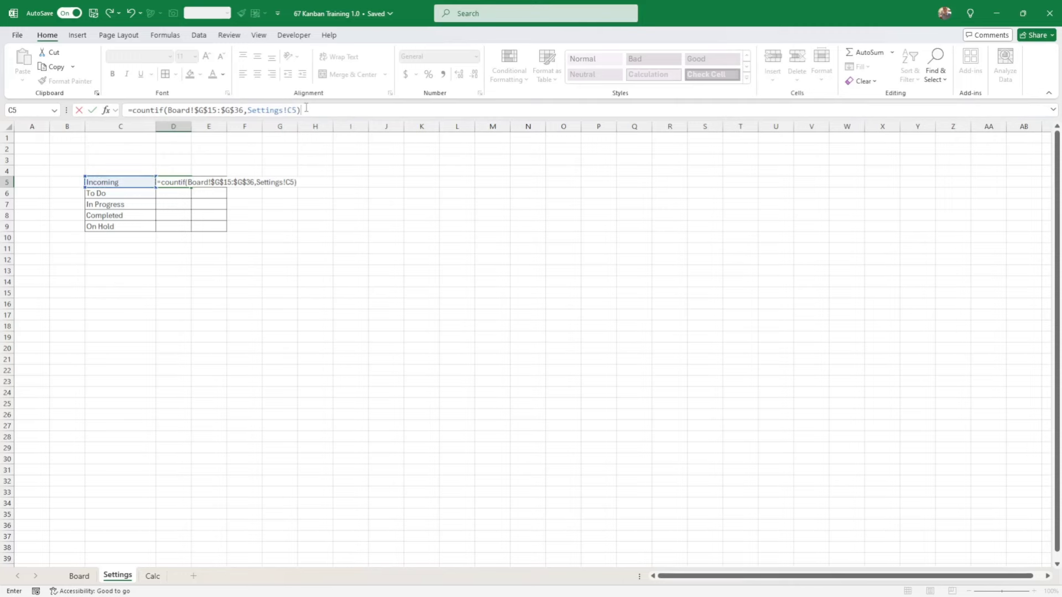
key(Return)
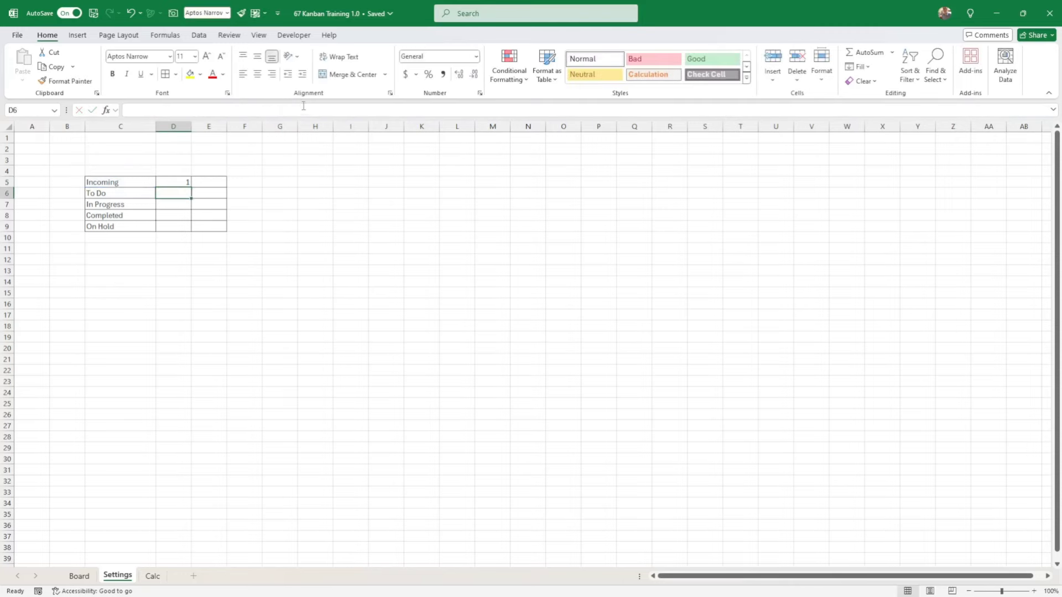
Fill the COUNTIF formula from D5 down to D9 for the remaining statuses.
click(183, 181)
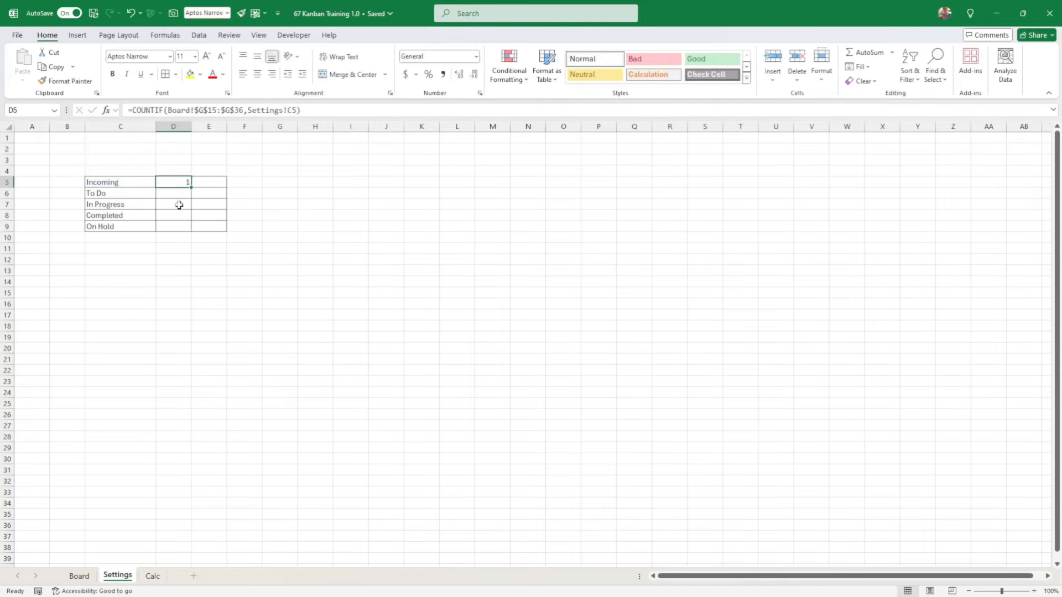
drag(191, 188, 194, 231)
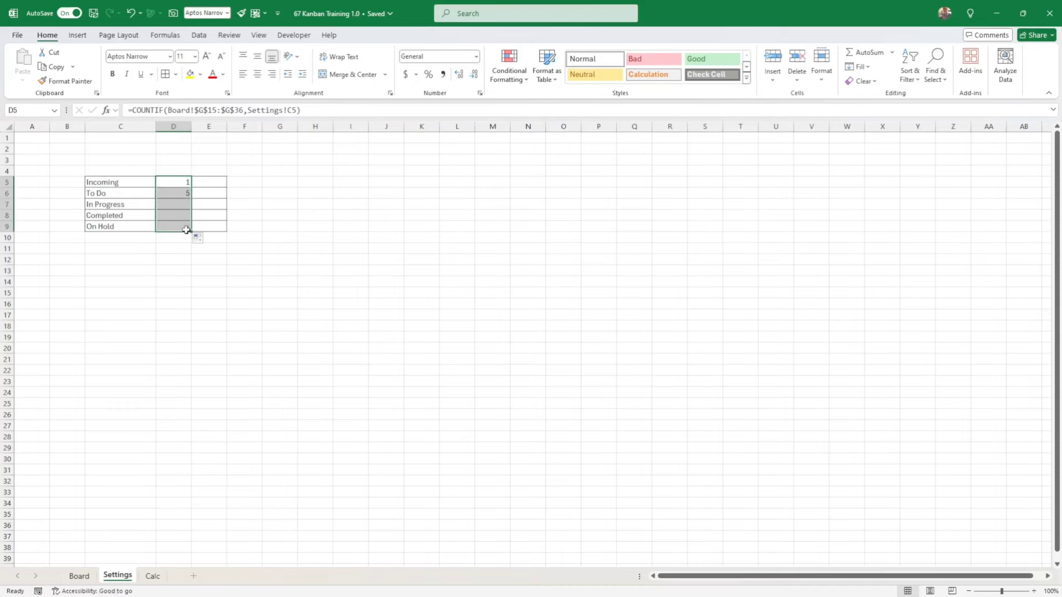
click(173, 198)
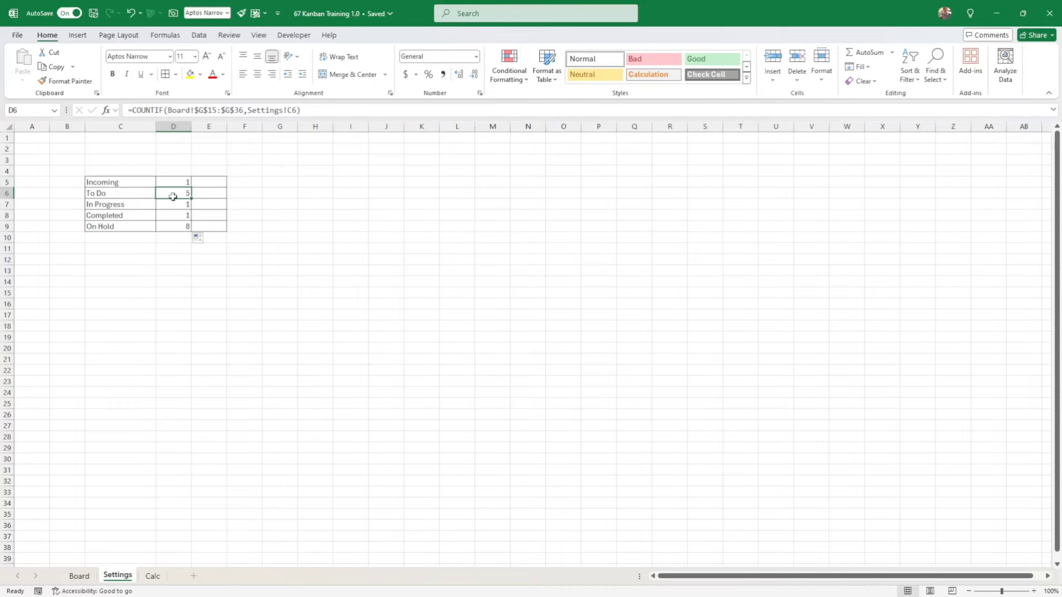
Compare the tasks listed in the Board sheet's To Do column with the To Do count on the Settings sheet.
click(78, 576)
drag(446, 292, 446, 342)
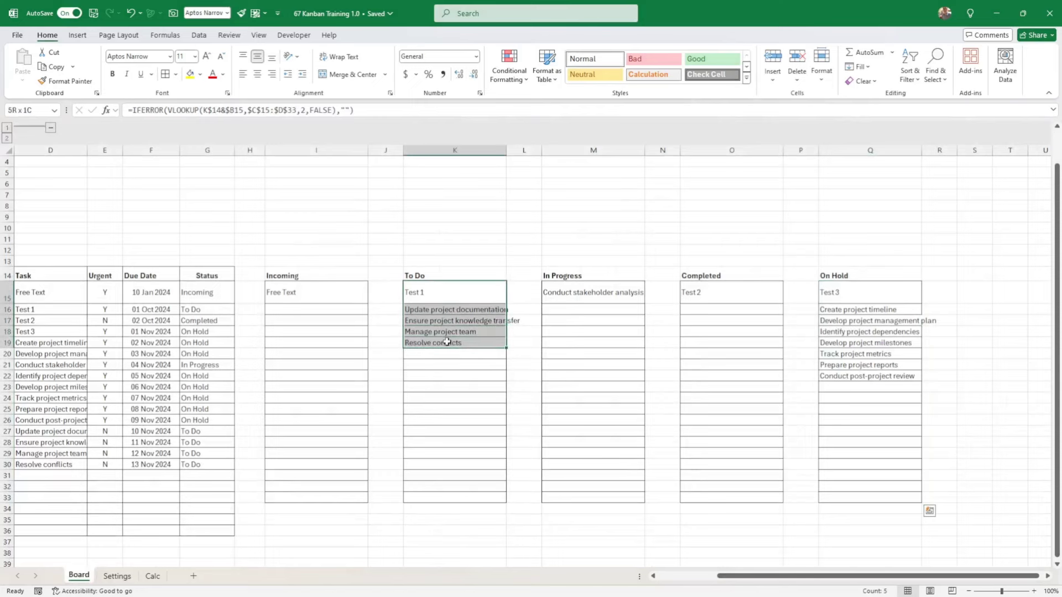
click(443, 358)
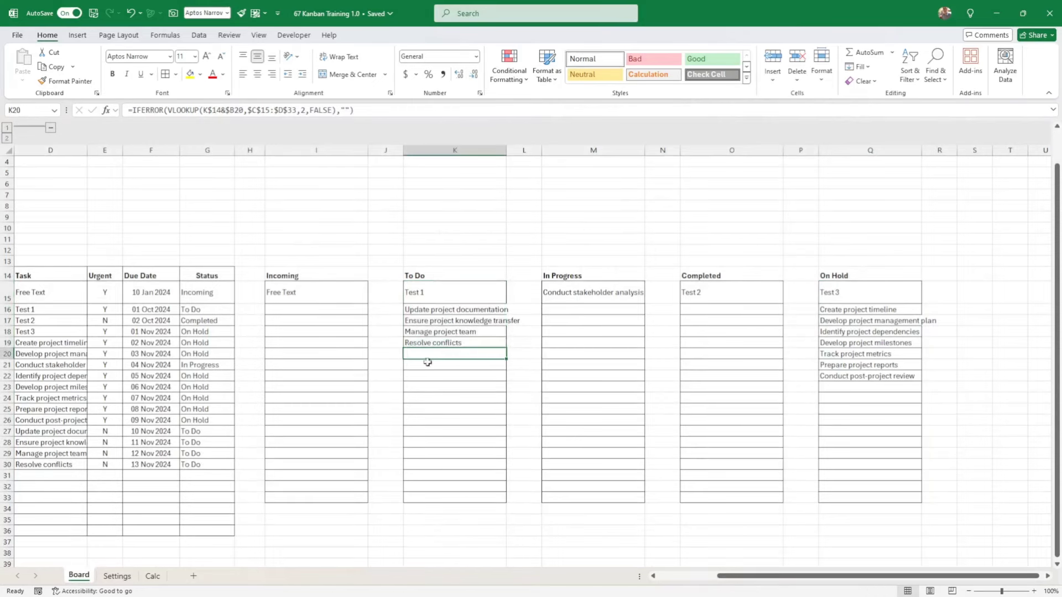
click(117, 577)
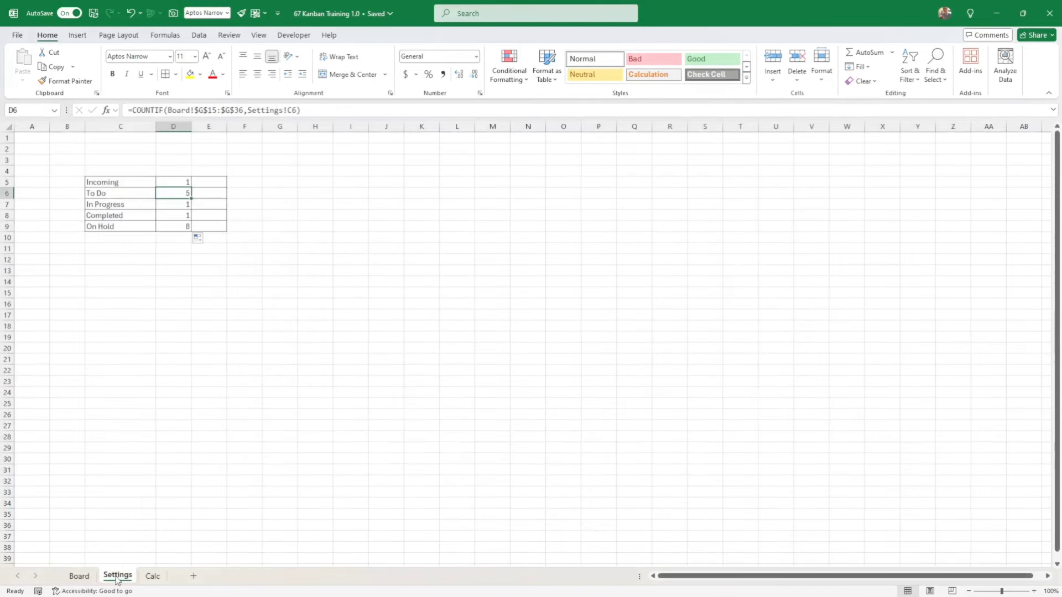
Add the centred headings Count in D4 and Urgent in E4 above the status table on the Settings sheet.
click(173, 167)
text(Count)
drag(178, 168, 202, 171)
click(258, 75)
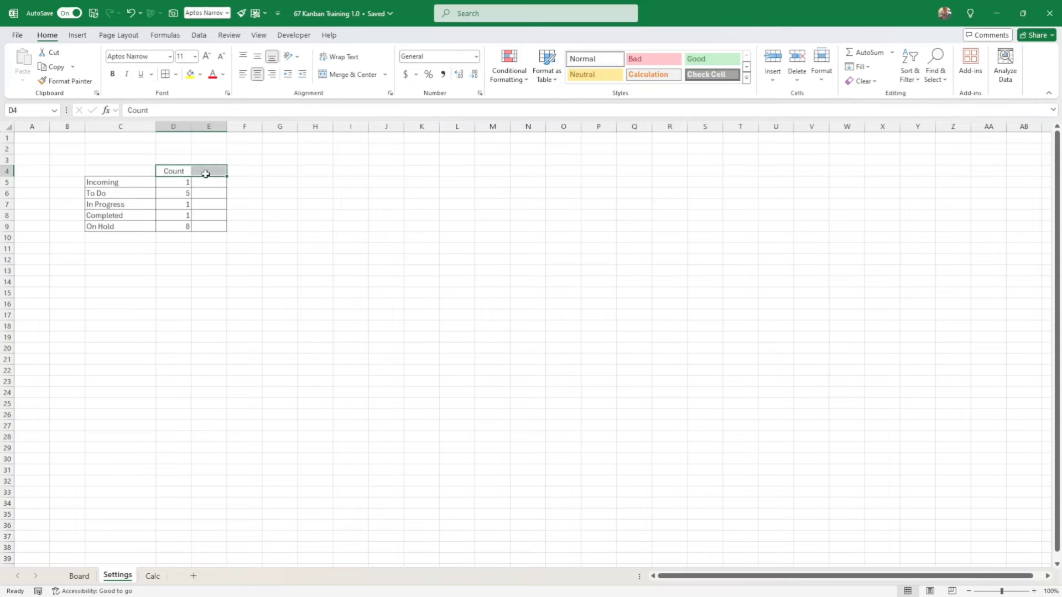
click(209, 170)
text(Urgent)
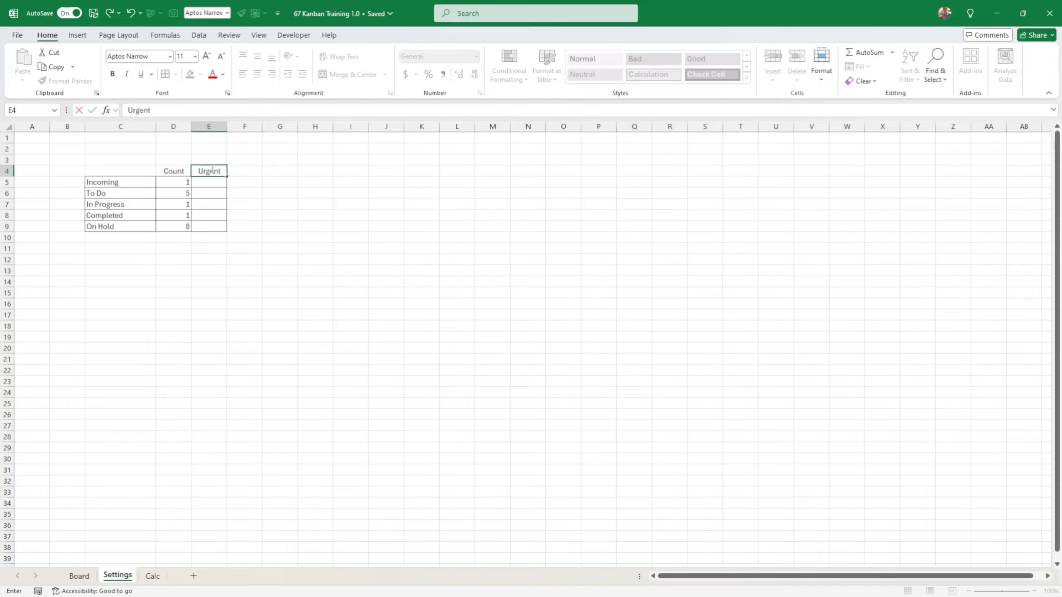
key(Return)
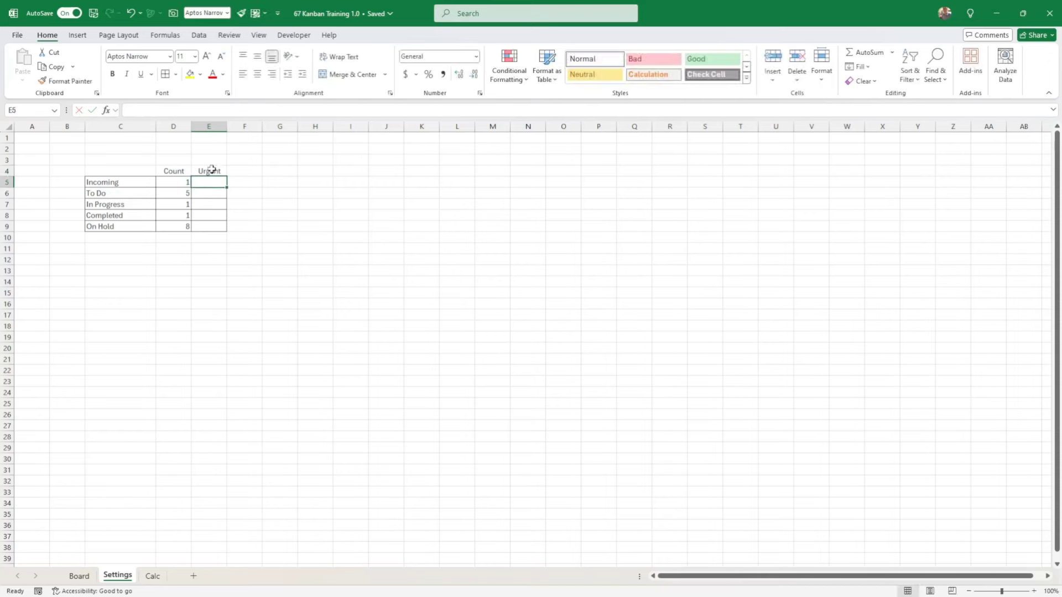
Start a COUNTIFS formula in Settings cell E5 with the absolute Board status range $G$15:$G$36 and Settings!C5 as its first criterion.
text(=countifs()
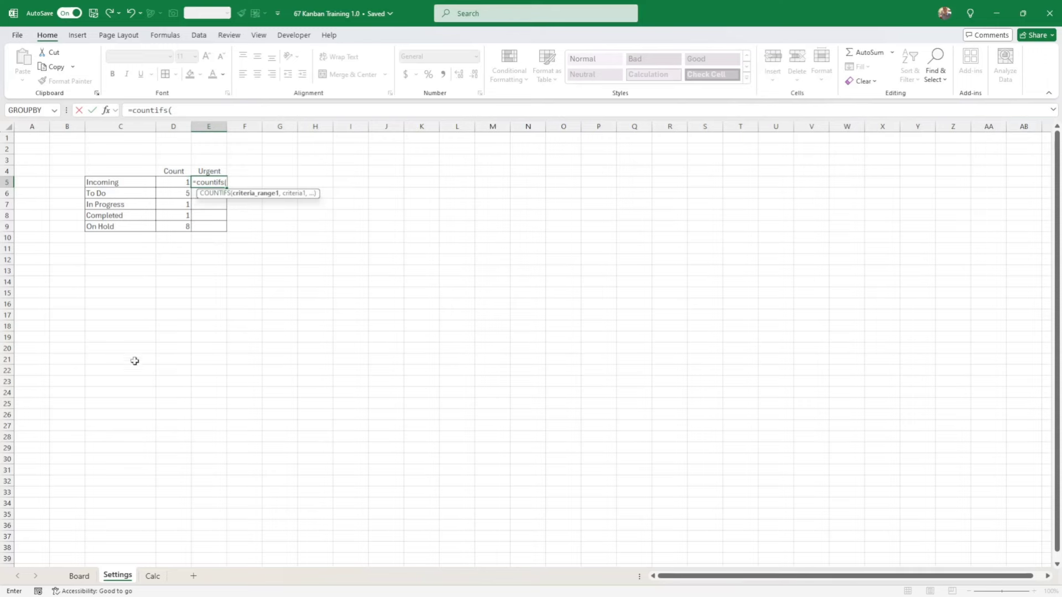
click(84, 576)
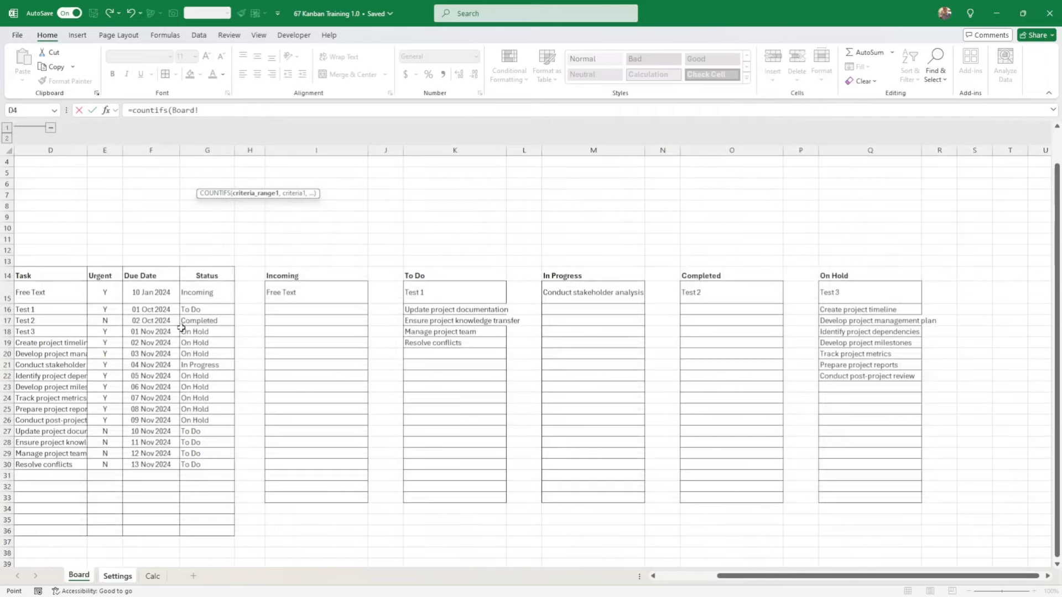
drag(199, 289, 210, 531)
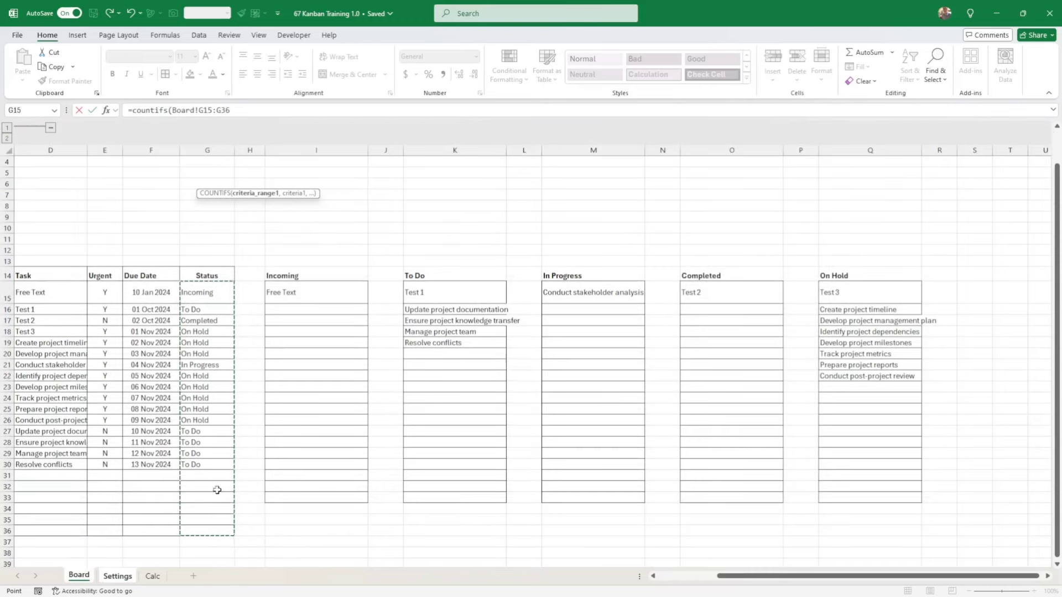
click(235, 106)
key(F4)
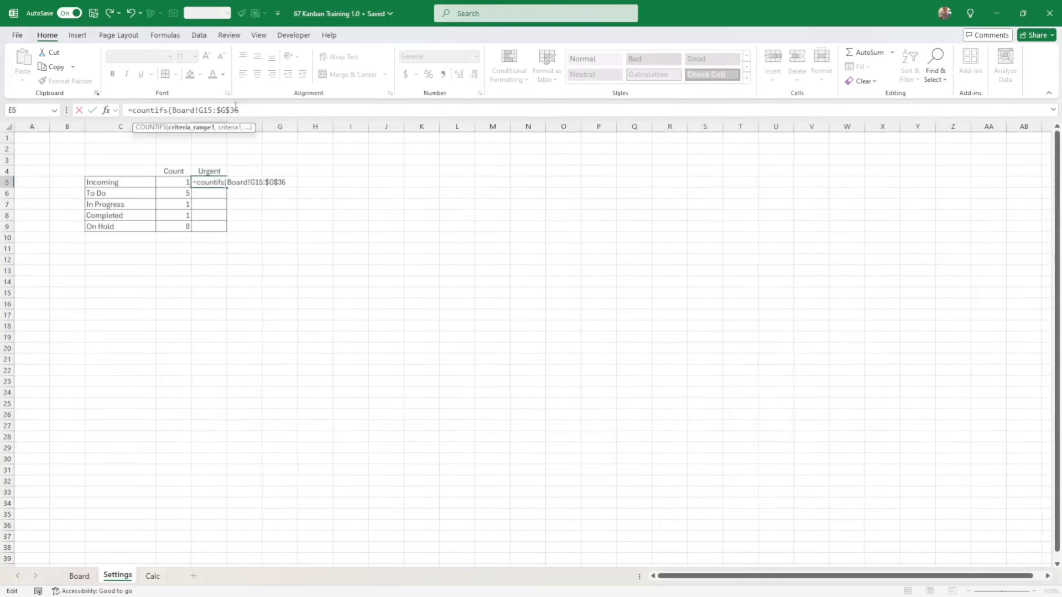
click(207, 108)
key(F4)
click(256, 111)
text(,)
click(138, 185)
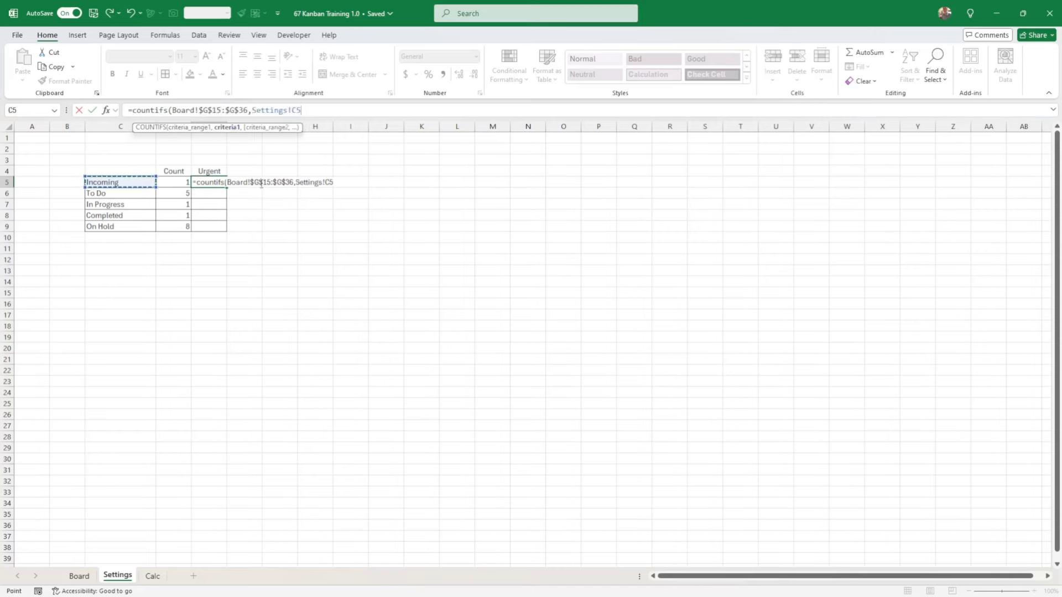
text(,)
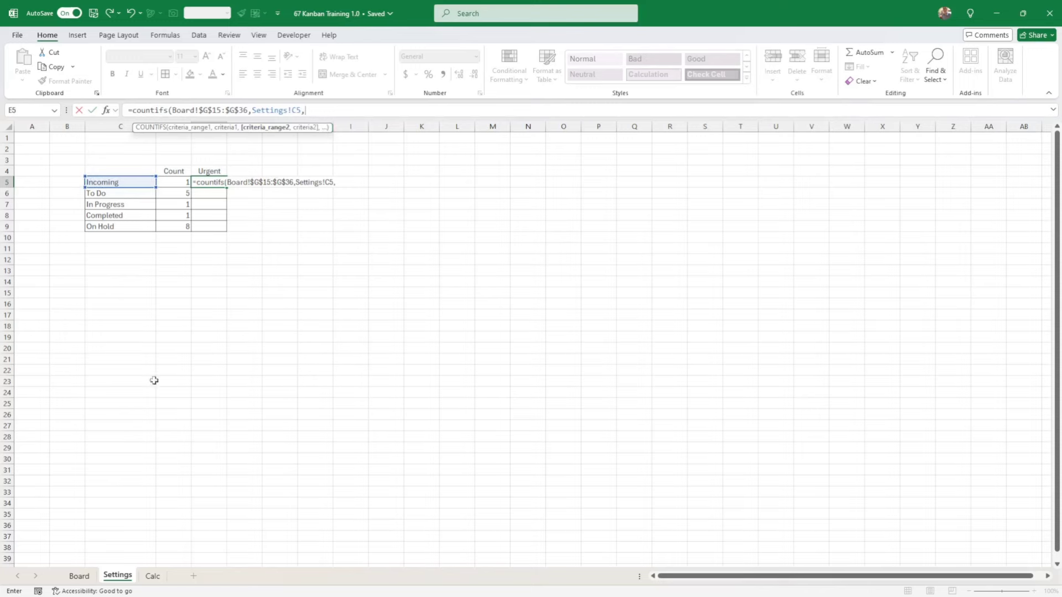
Add the Board sheet's Urgent cells as the absolute second range $E$15:$E$36 with criterion "Y", and close the COUNTIFS formula.
click(83, 575)
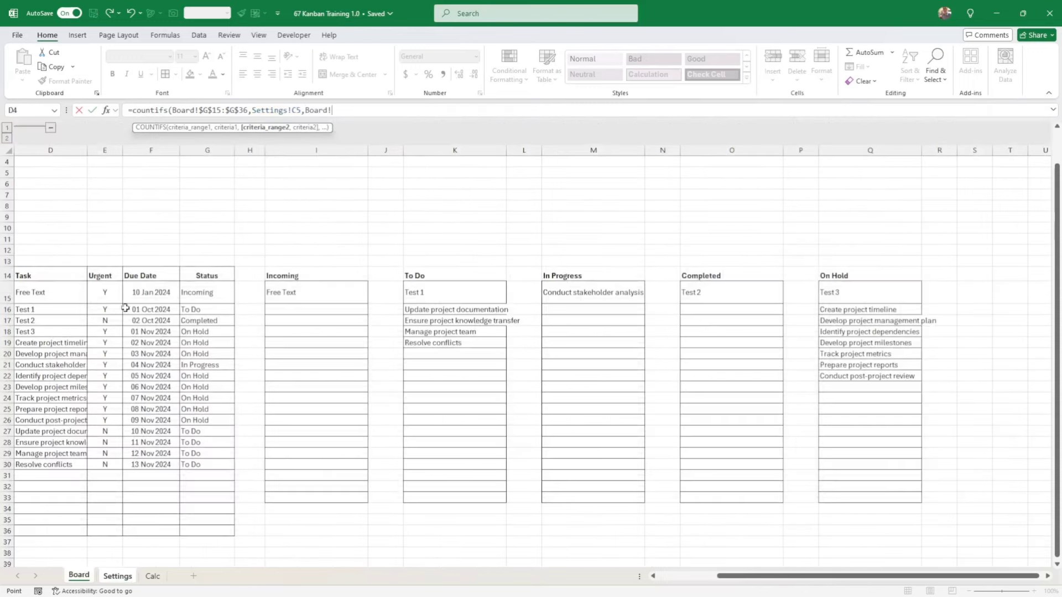
drag(106, 292, 106, 531)
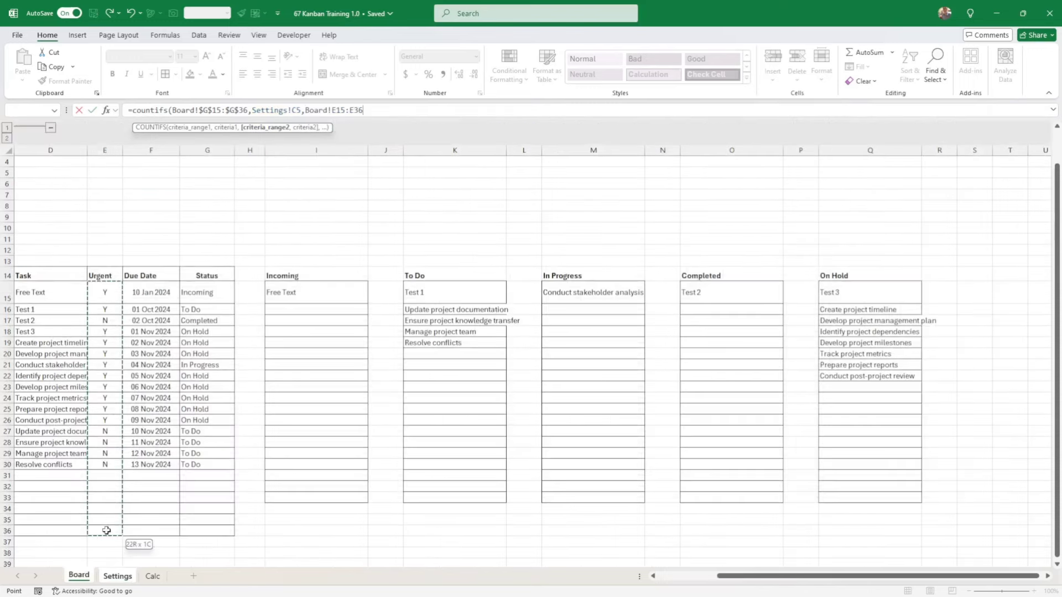
double_click(337, 110)
key(F4)
click(365, 110)
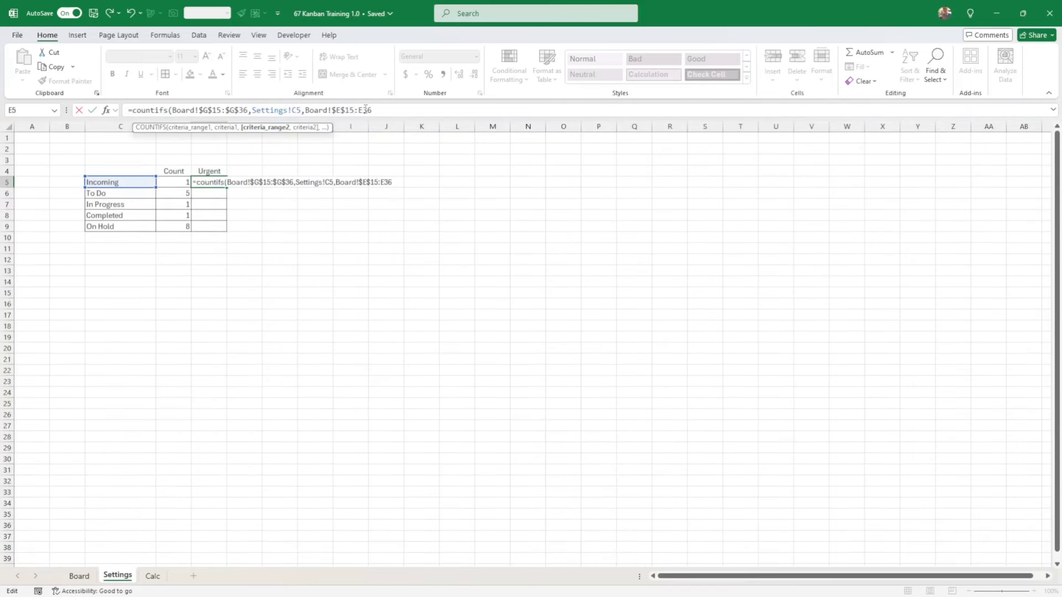
key(F4)
click(383, 110)
text(,"Y)
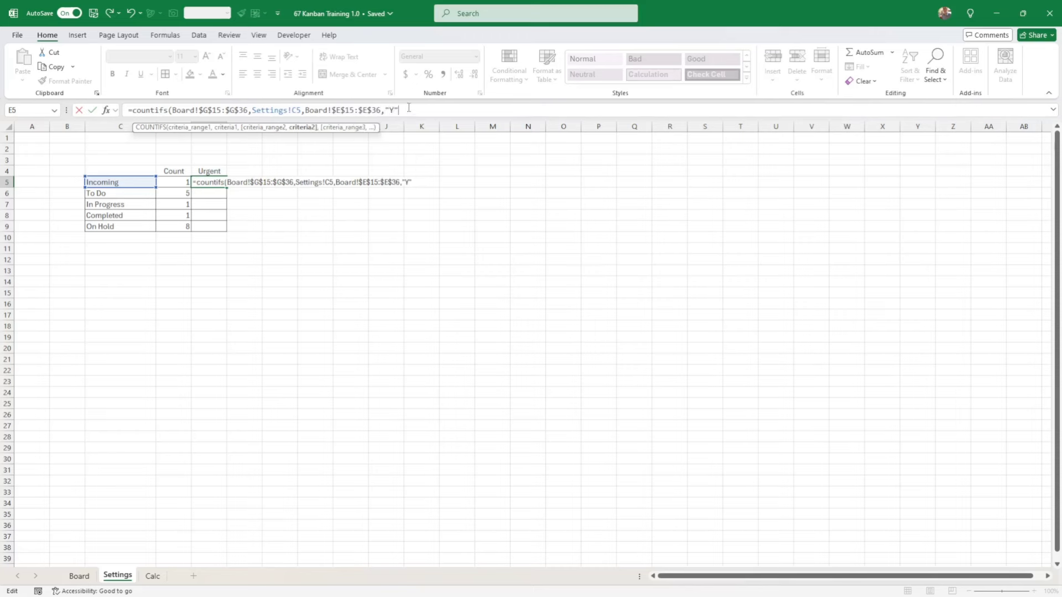
text("))
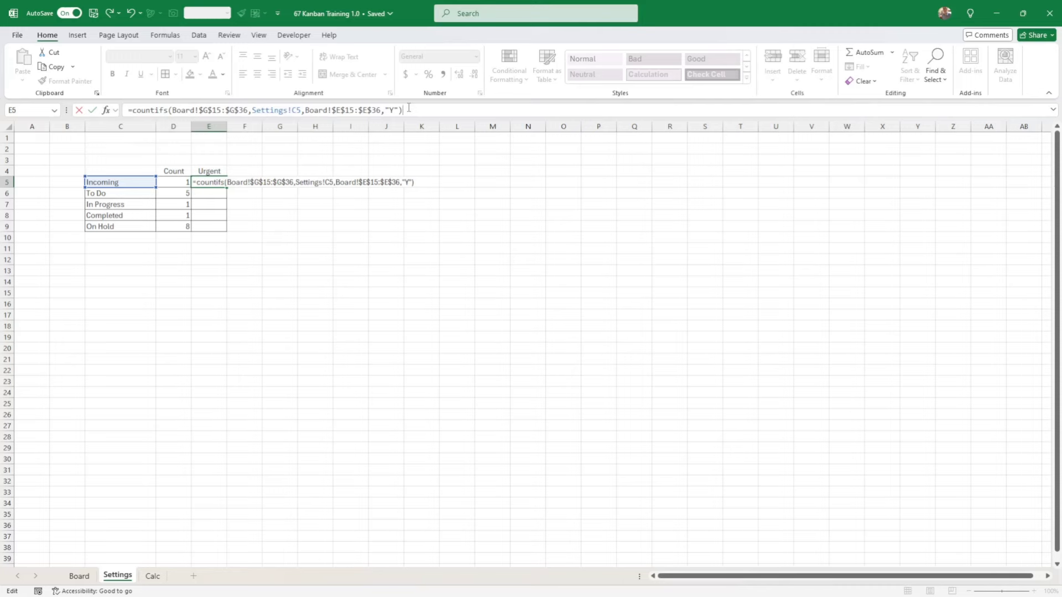
Enter the COUNTIFS formula in E5 and fill it down to E9 for the remaining statuses.
key(Return)
key(Up)
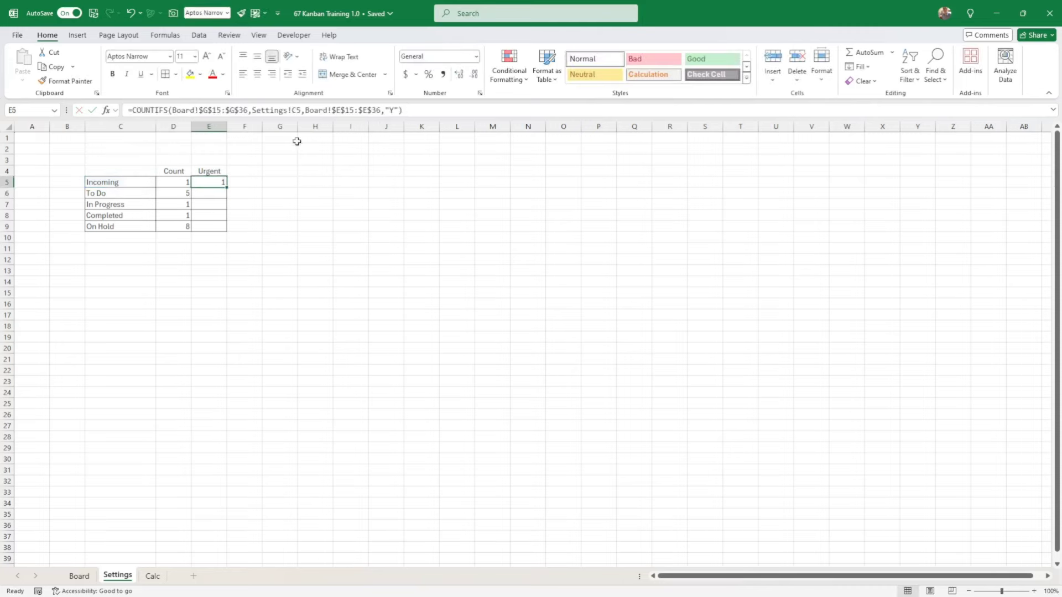
double_click(226, 187)
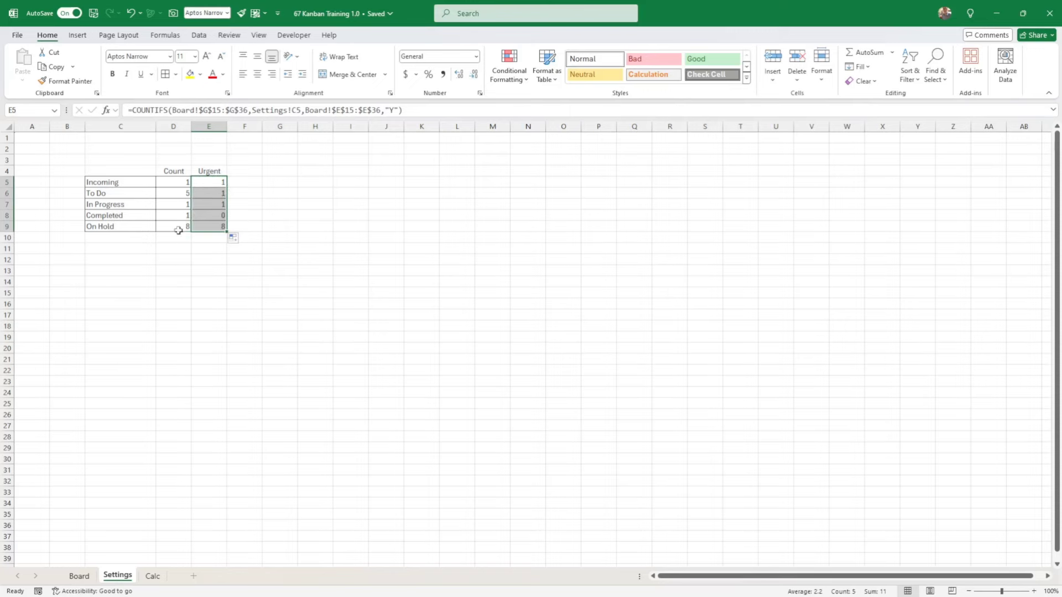
Set the Urgent value of the Board task in row 28 to Y and check the To Do urgent count on Settings.
click(79, 575)
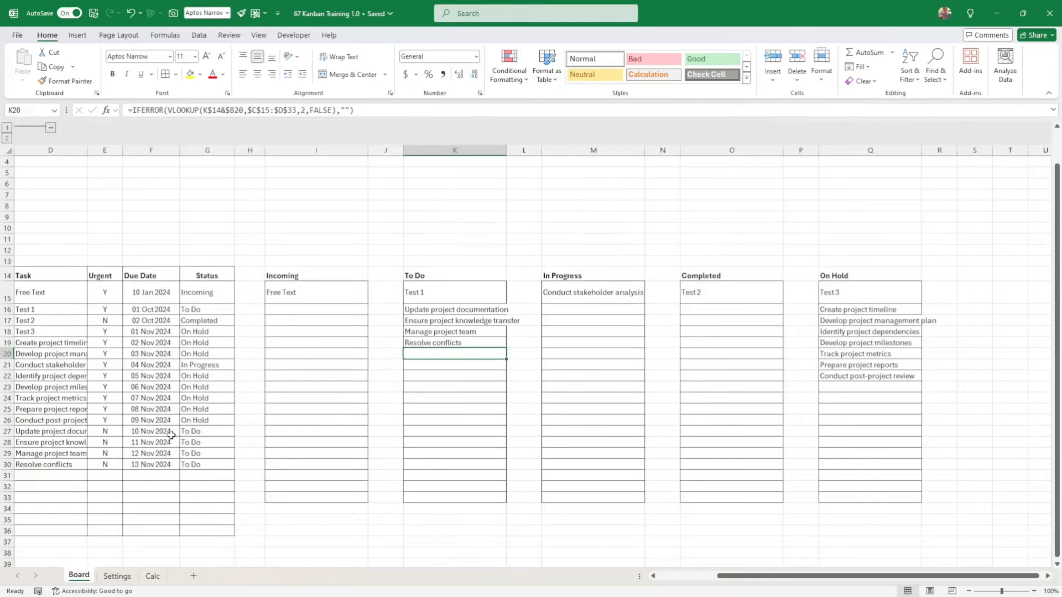
drag(121, 431, 139, 431)
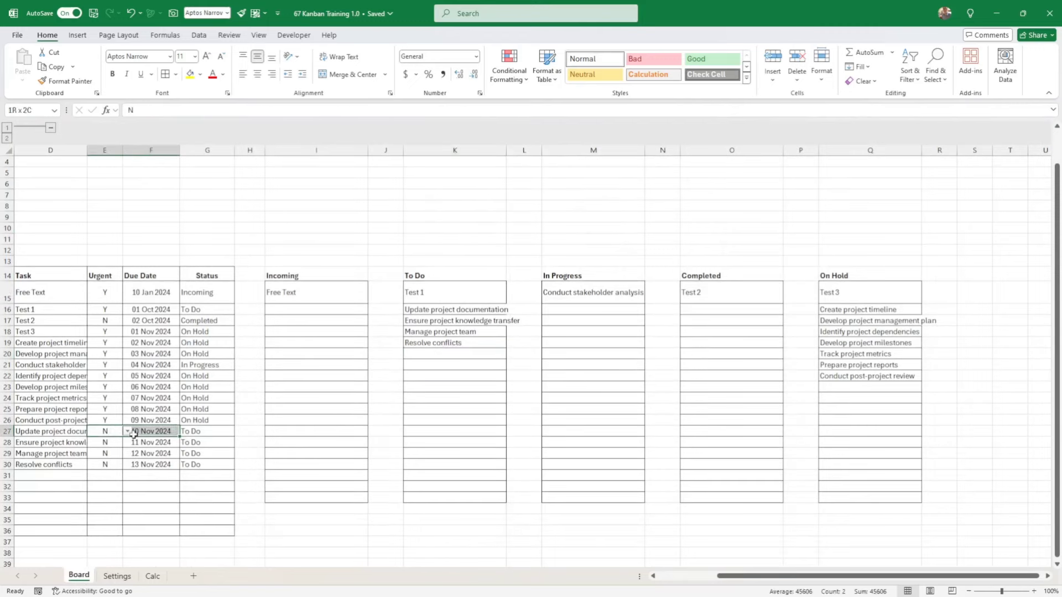
click(103, 307)
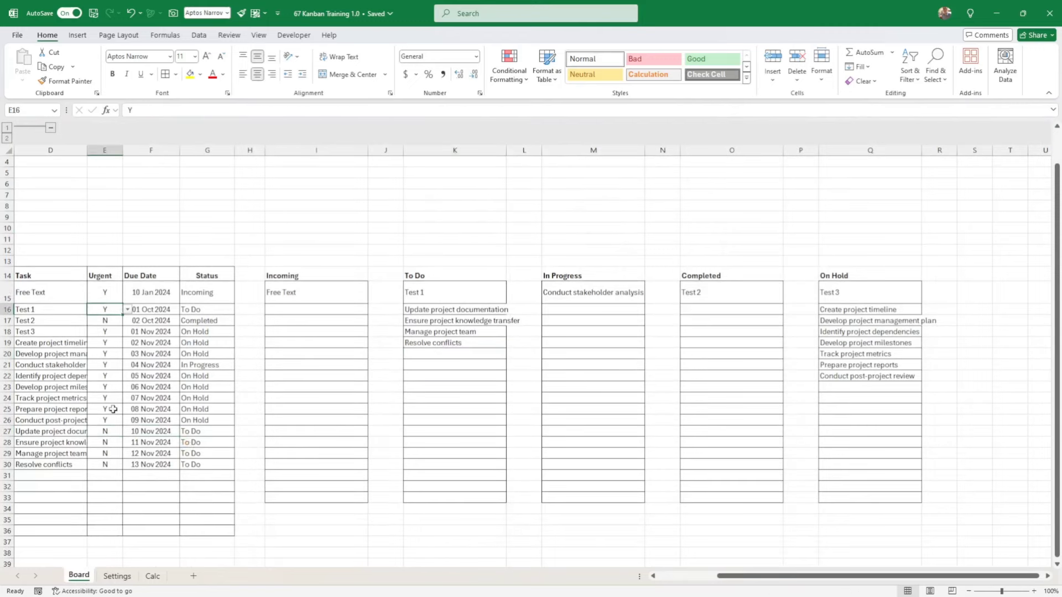
click(115, 441)
click(126, 443)
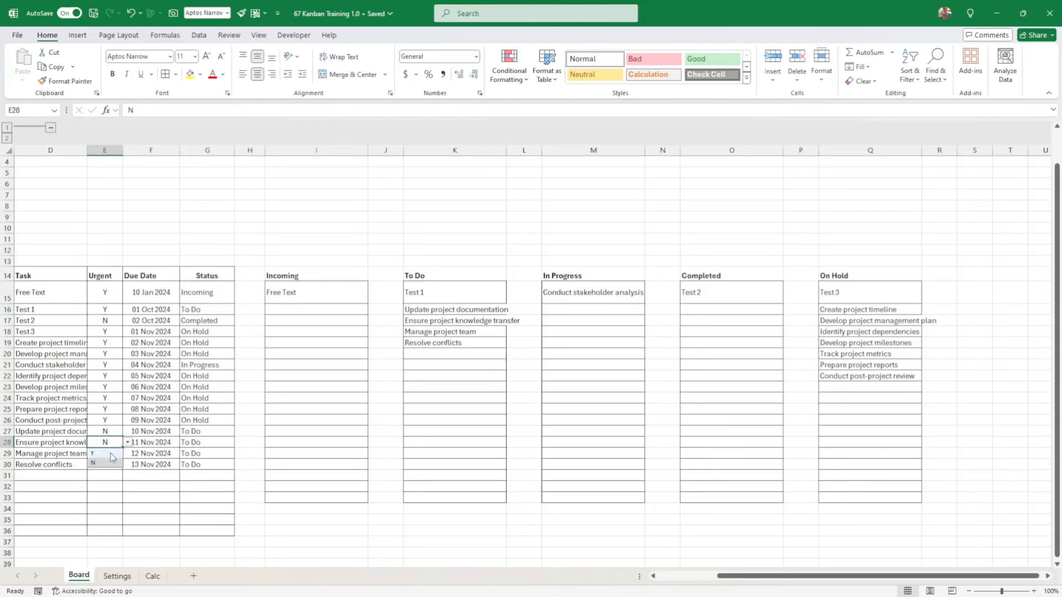
click(108, 453)
click(118, 576)
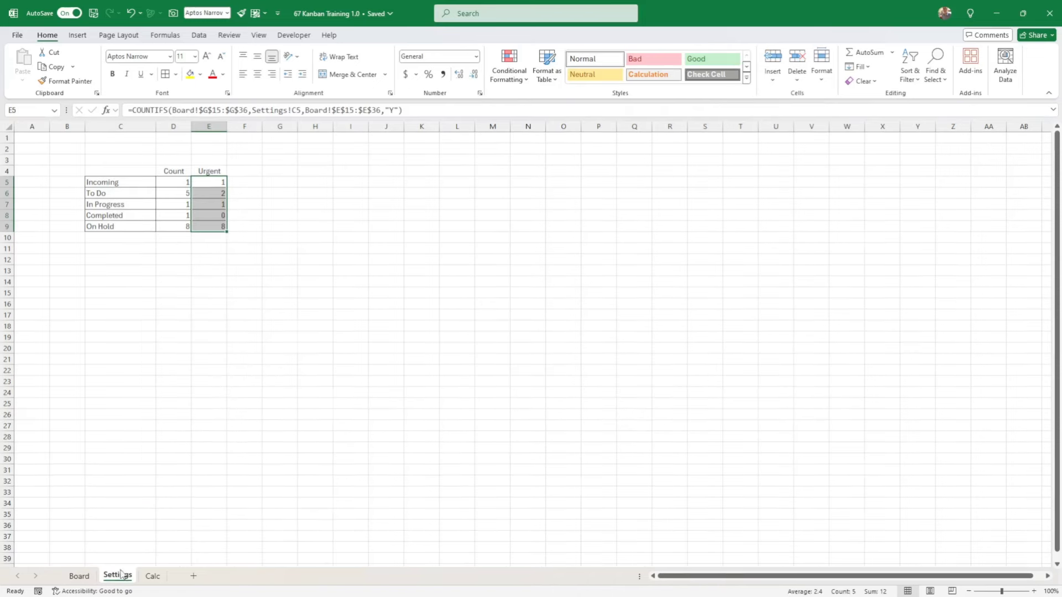
click(200, 193)
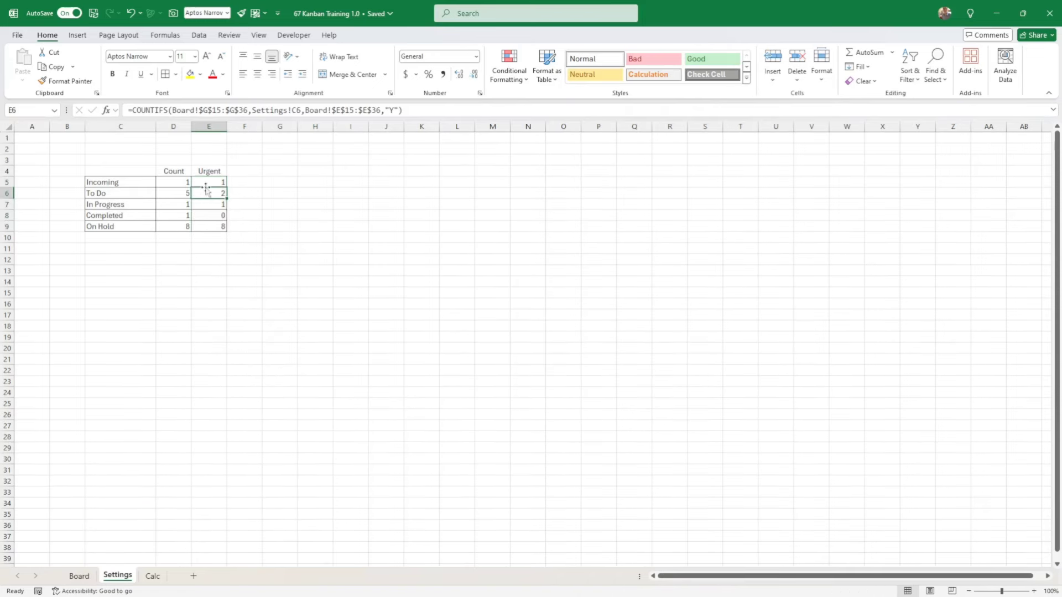
click(83, 576)
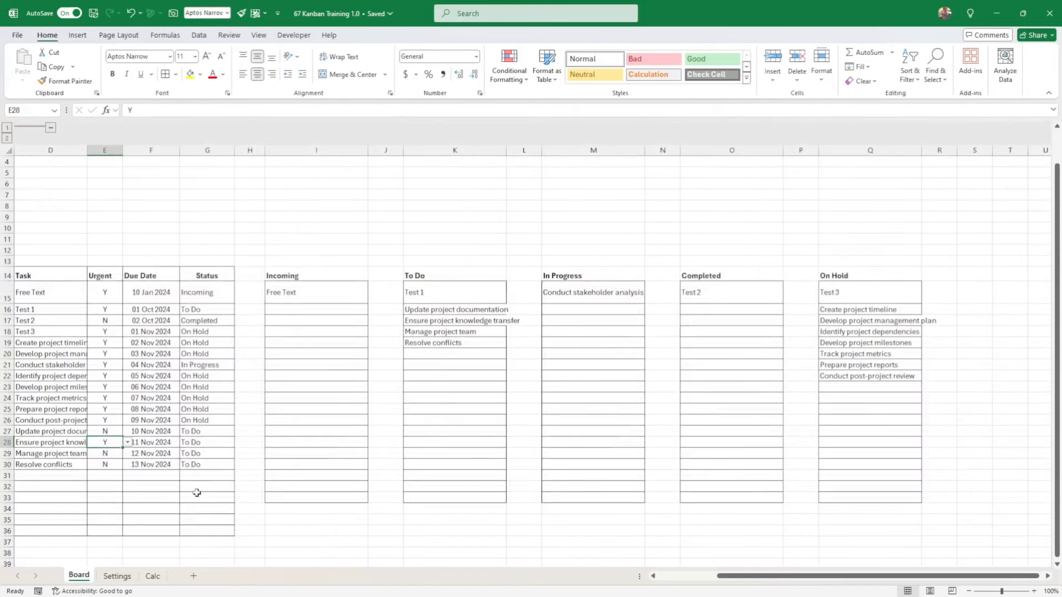
click(117, 576)
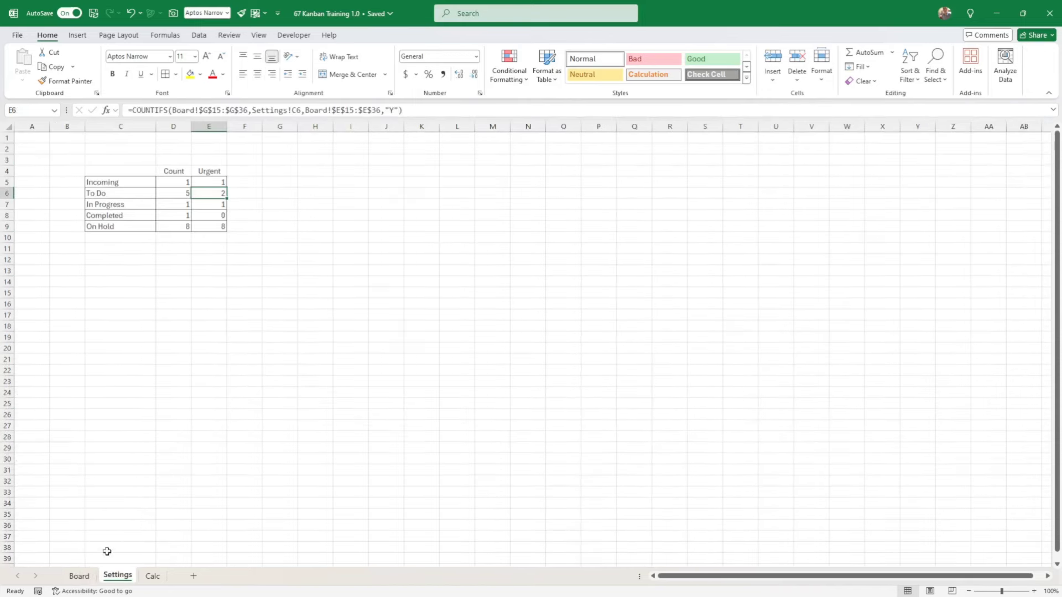
click(83, 576)
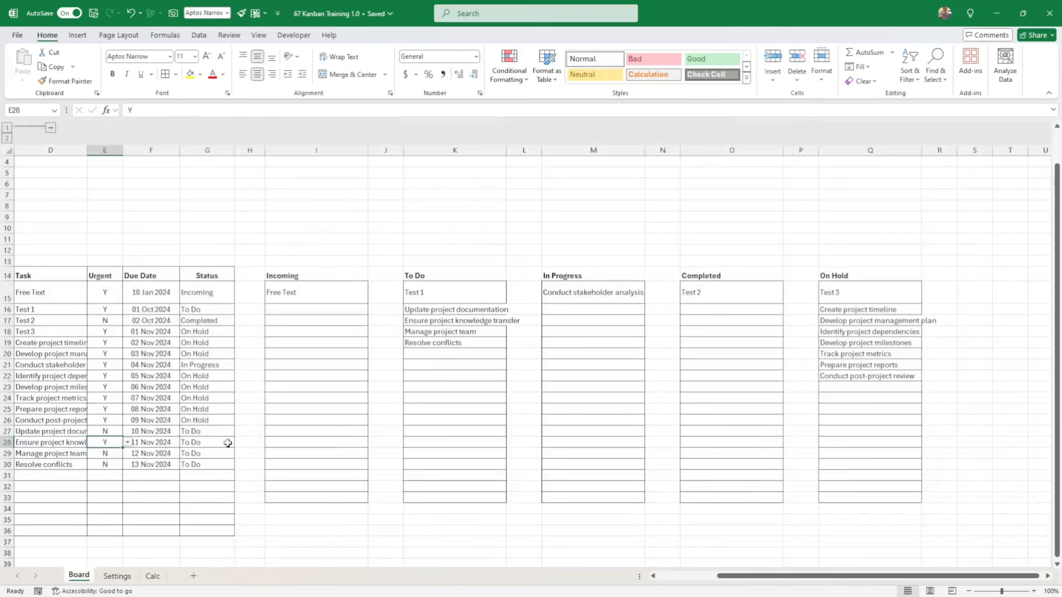
click(307, 249)
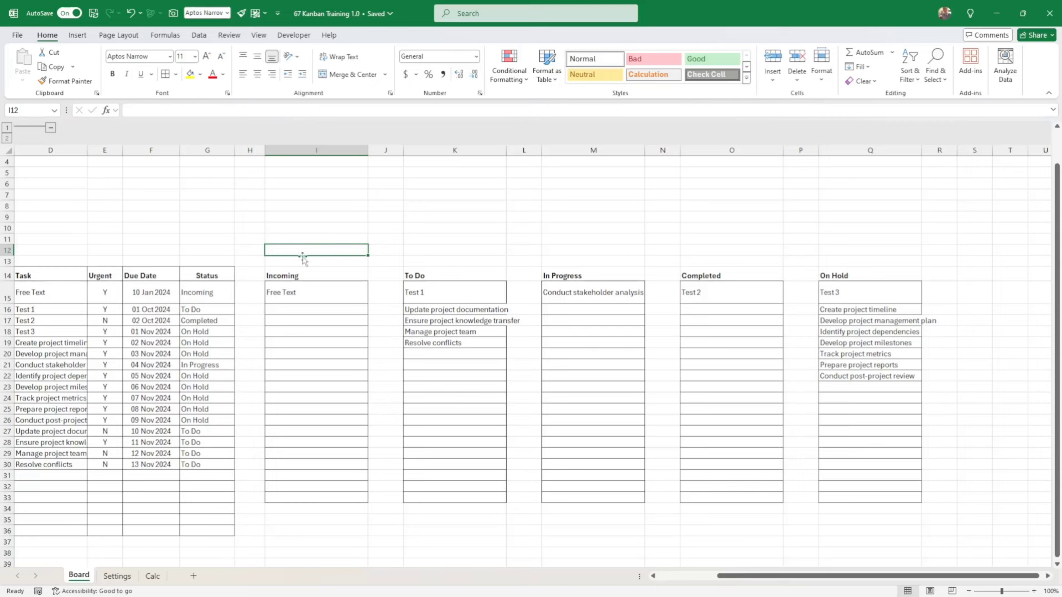
click(304, 293)
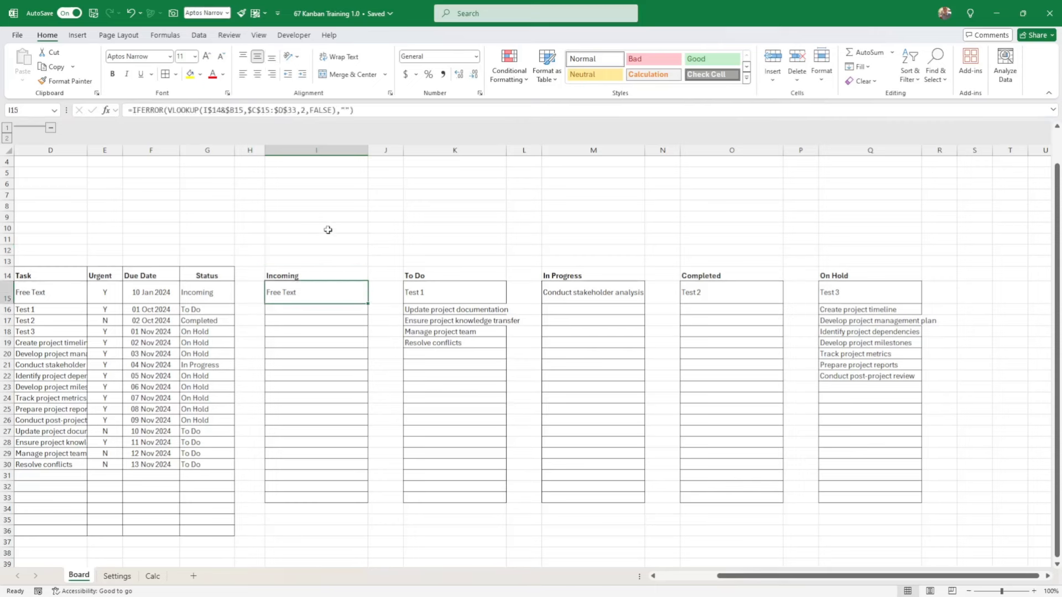
click(117, 575)
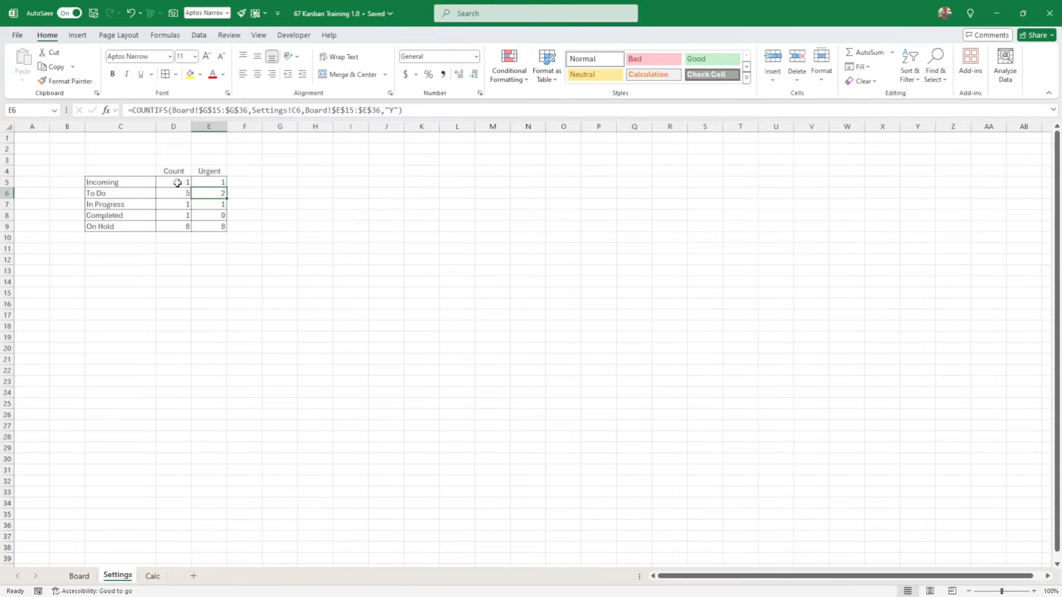
click(77, 576)
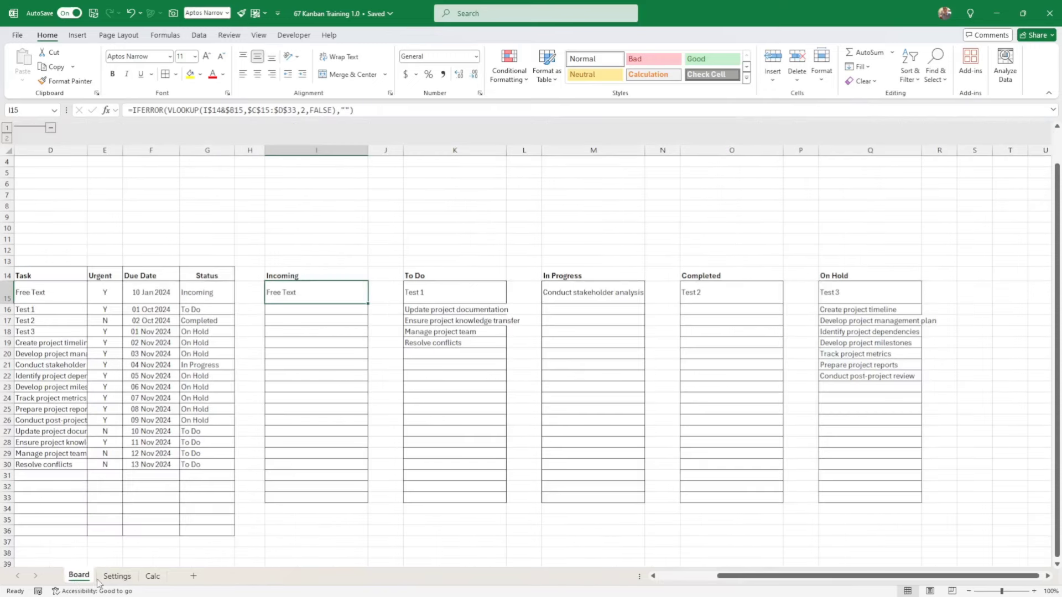
Link Board cell I12 above the Incoming column to the Incoming count with the formula =Settings!D5.
click(287, 250)
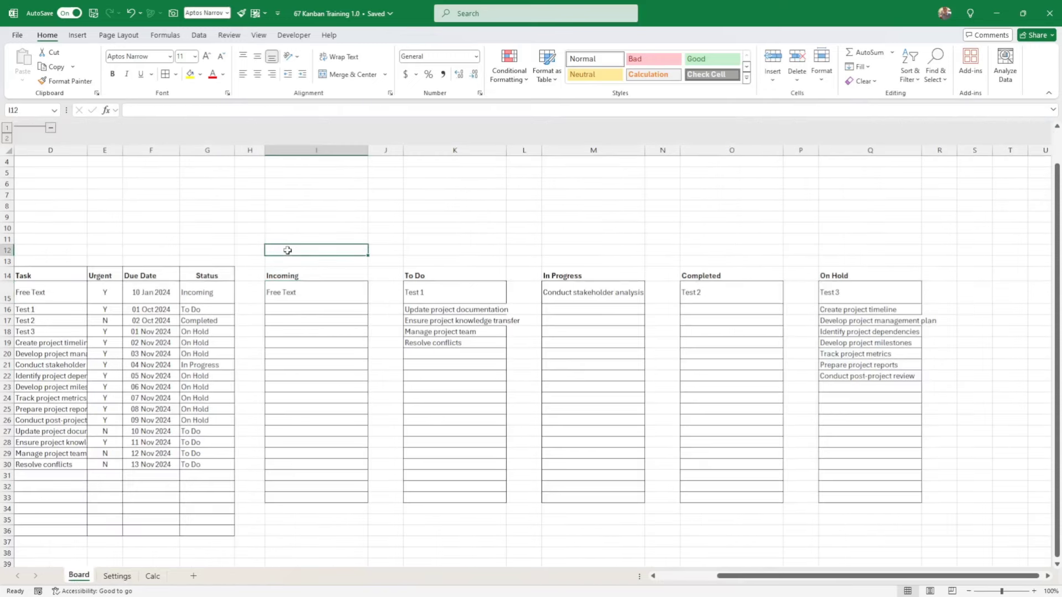
text(=)
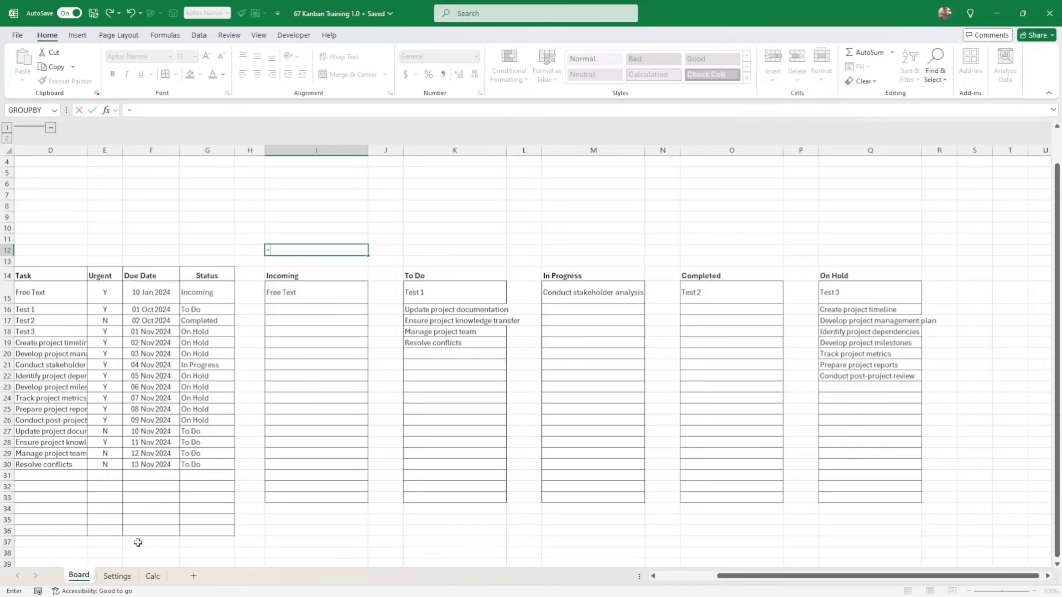
click(116, 576)
click(169, 181)
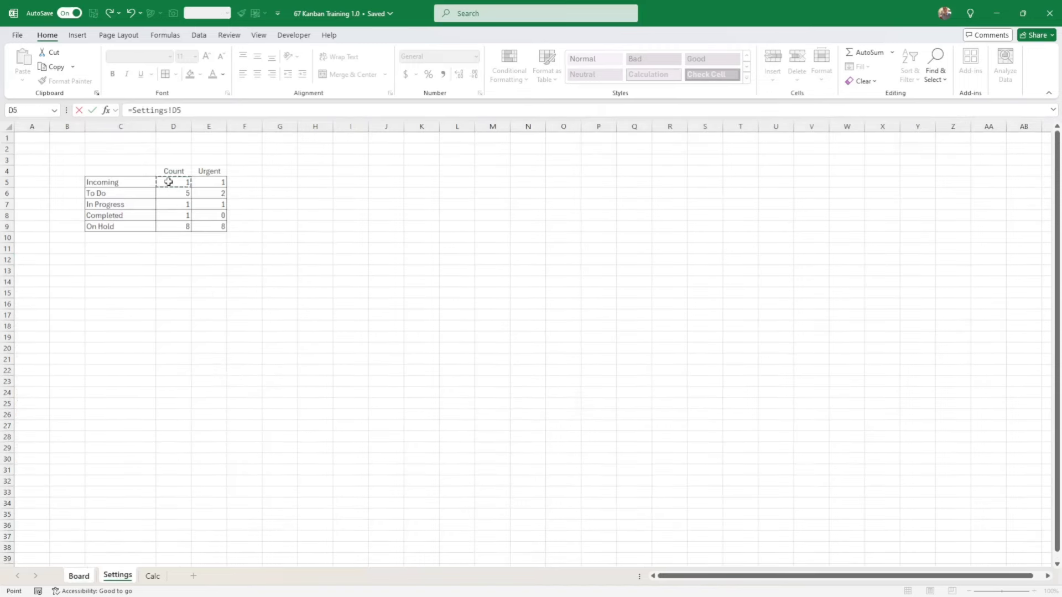
key(Return)
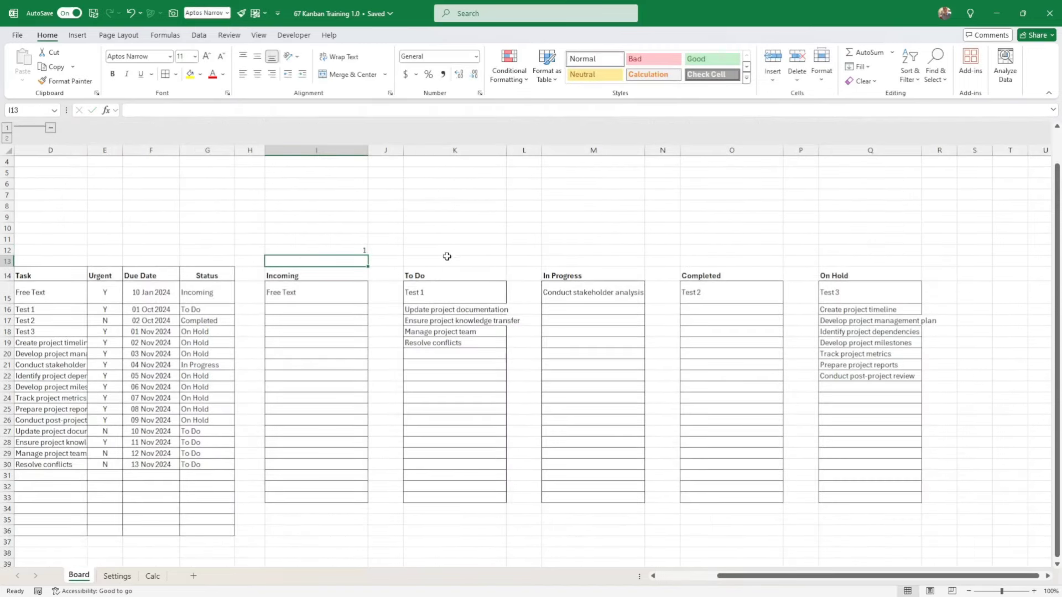
Link Board cell K12 to the To Do count on Settings and M12 to the In Progress count with =Settings!D7.
click(445, 253)
text(=)
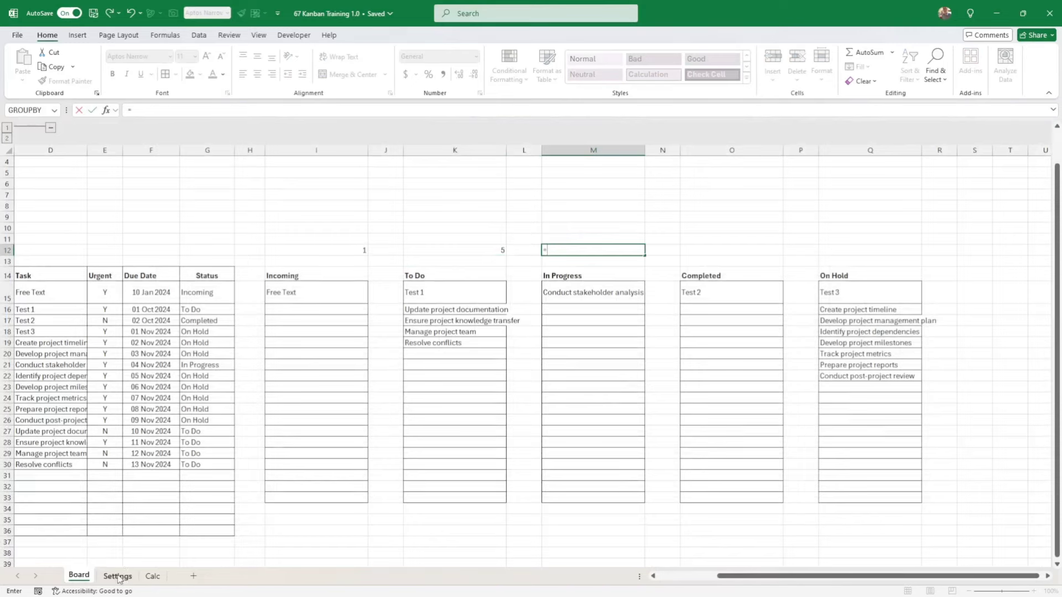
click(117, 575)
click(178, 201)
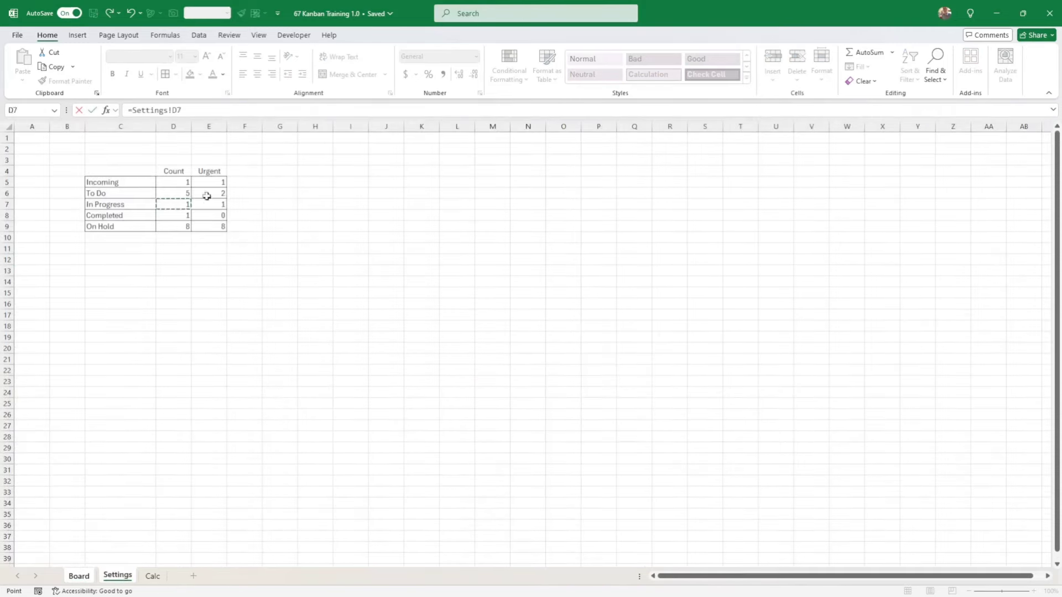
key(Return)
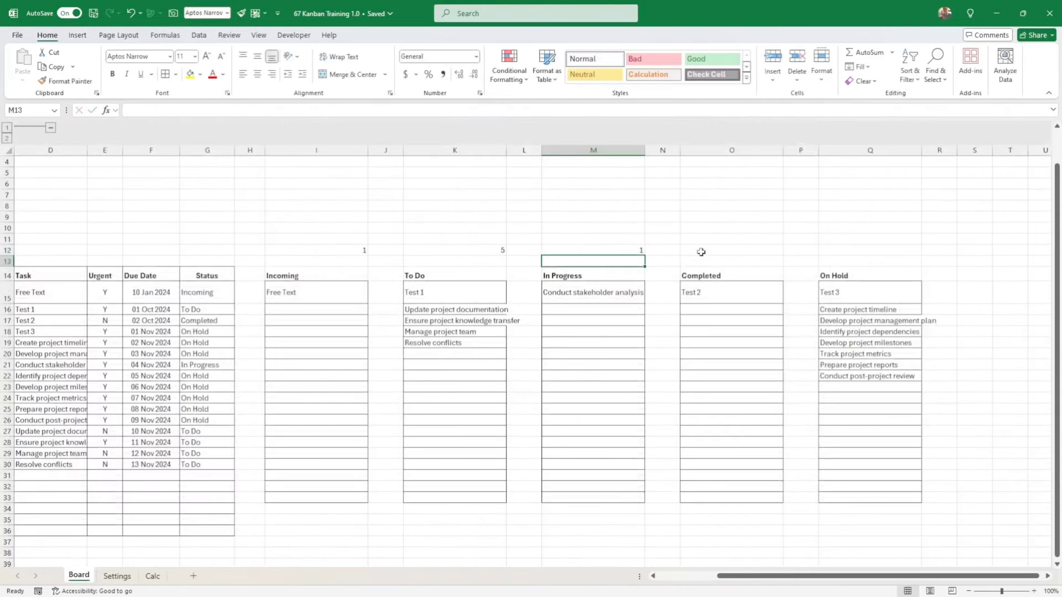
Link Board cell O12 above the Completed column to the Completed count with the formula =Settings!D8.
click(700, 251)
text(=)
click(117, 576)
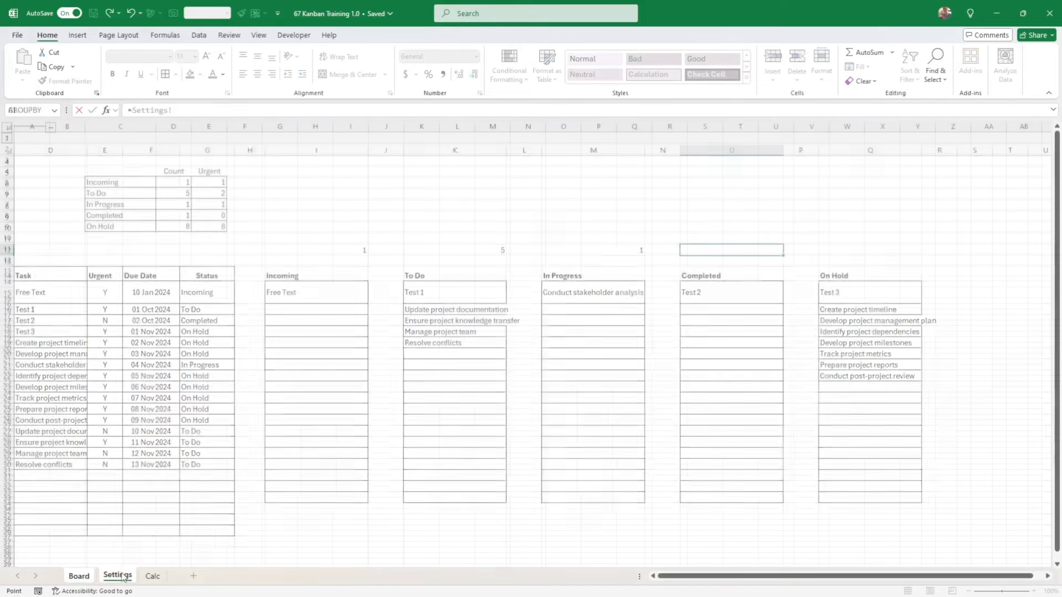
click(181, 214)
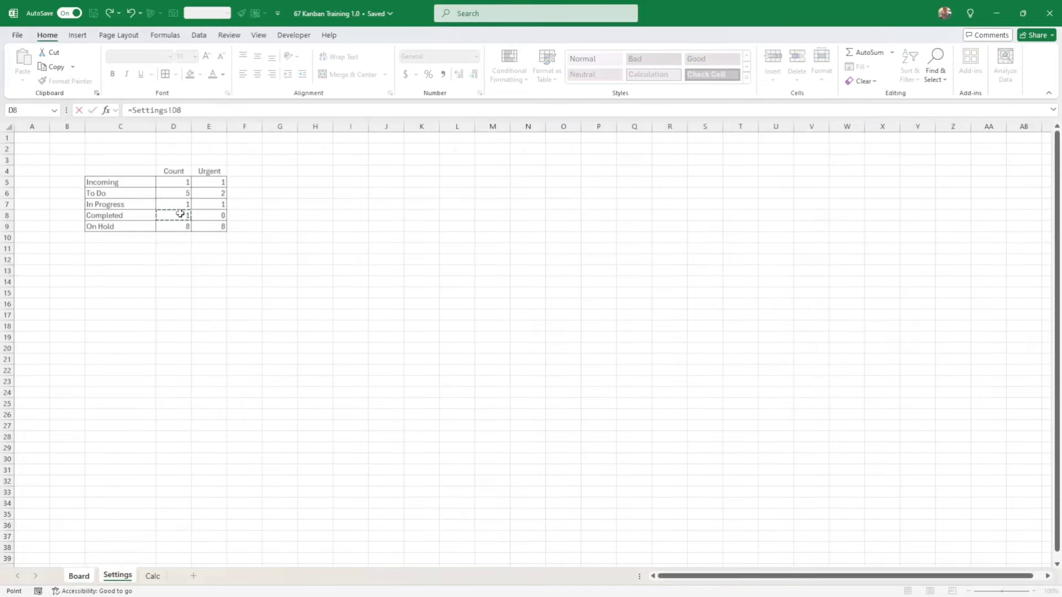
key(Return)
Link Board cell Q12 above the On Hold column to the On Hold count in Settings cell D9.
click(856, 249)
text(=)
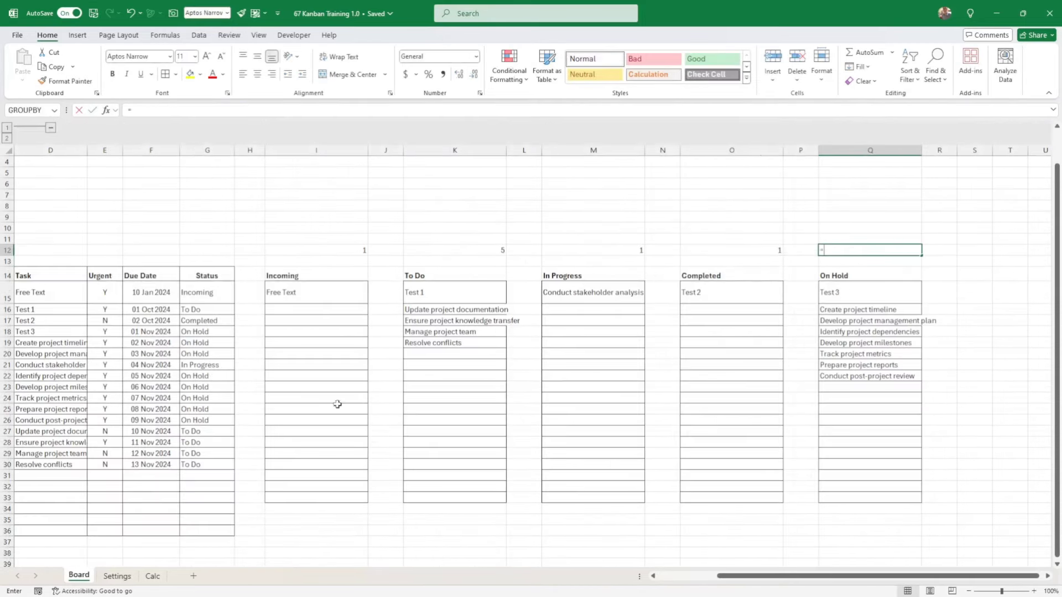
click(114, 576)
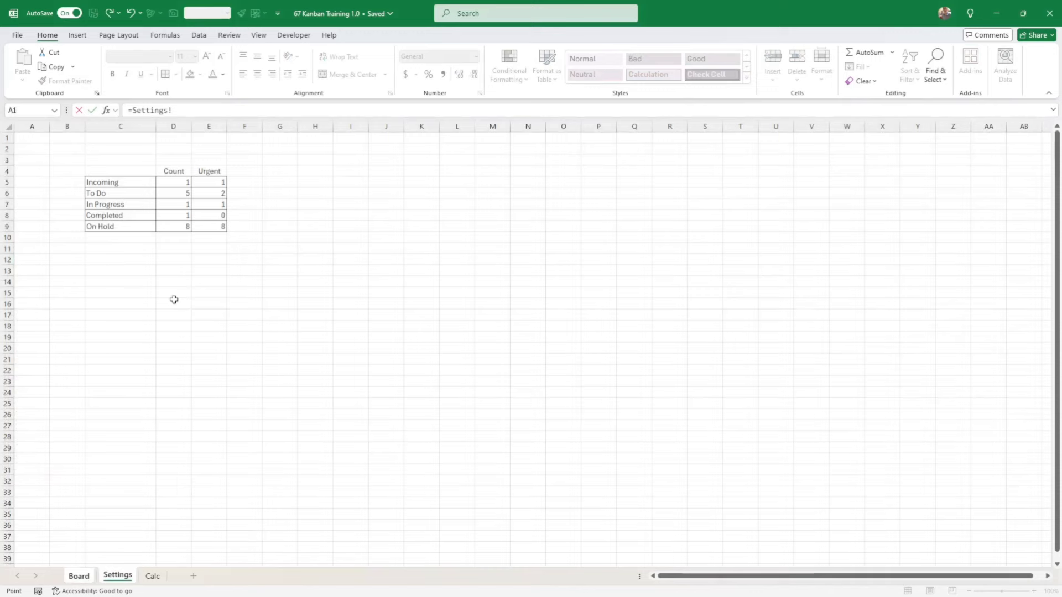
click(187, 224)
key(Return)
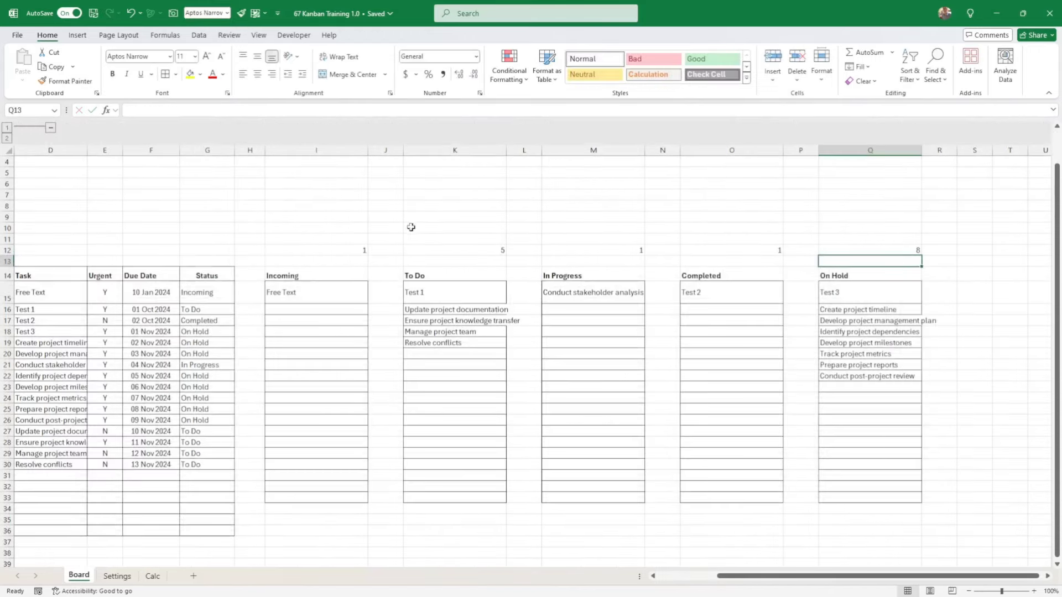
Center the status counts horizontally in Board cells I12:Q12.
drag(339, 249, 896, 250)
click(258, 73)
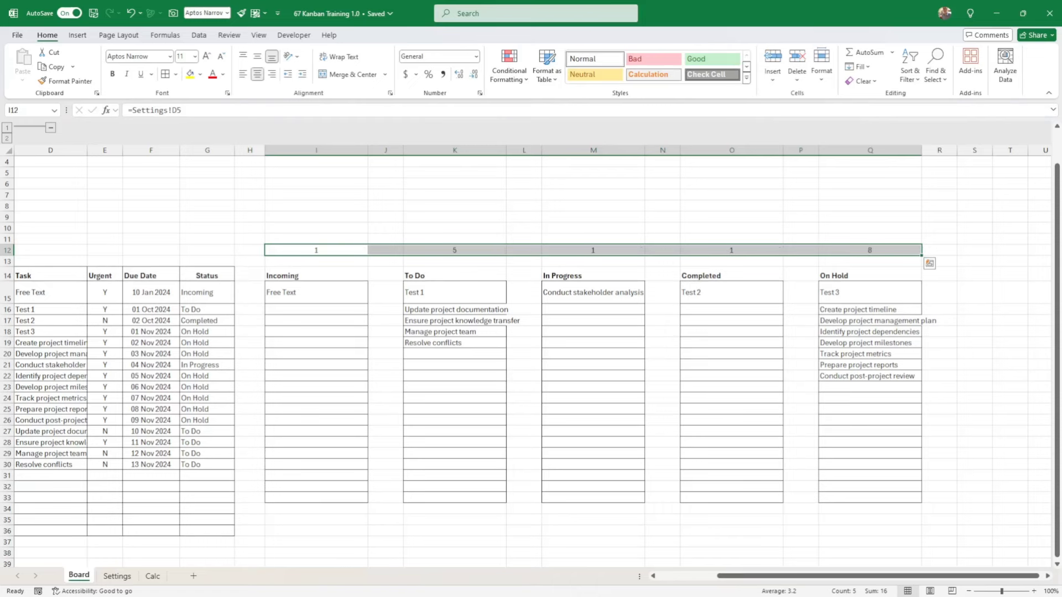
click(208, 467)
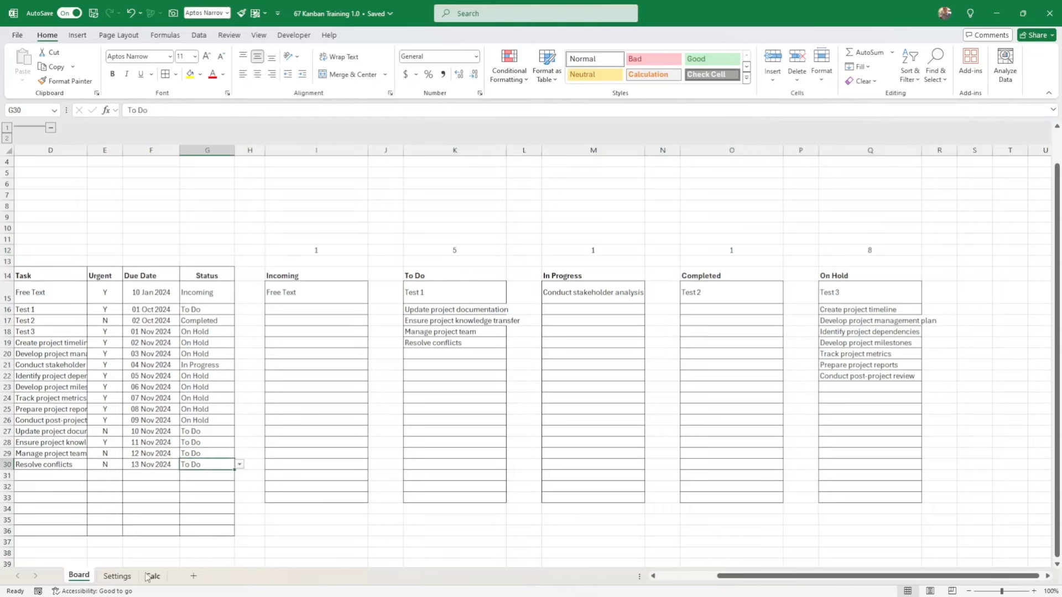
Insert a Clustered Column chart from Settings C4:D9 and place it beside the count table, starting around cell I2.
click(111, 580)
click(221, 356)
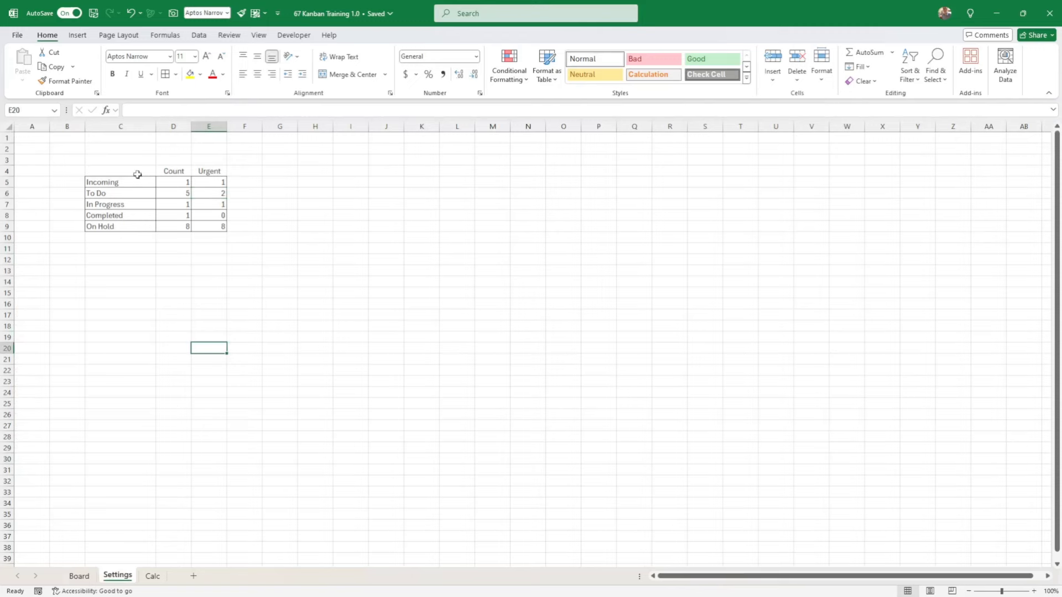
drag(137, 173, 183, 224)
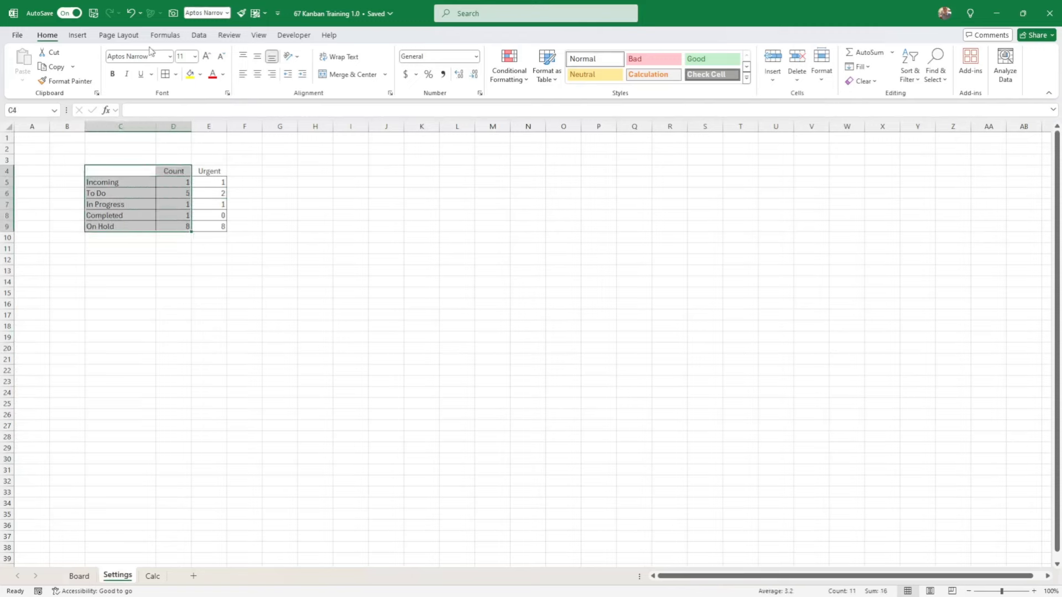
click(77, 35)
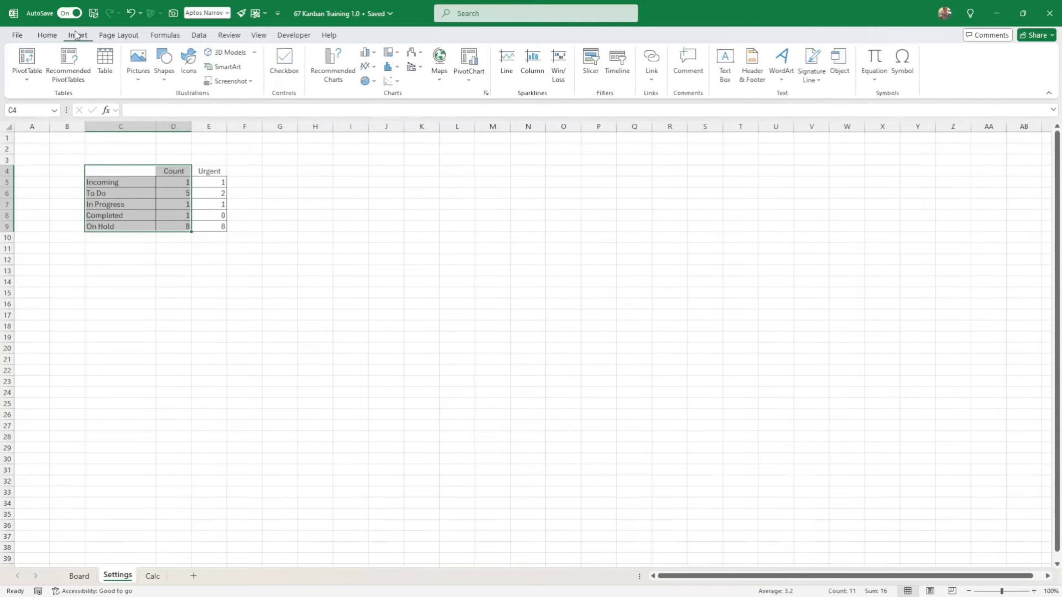
click(331, 65)
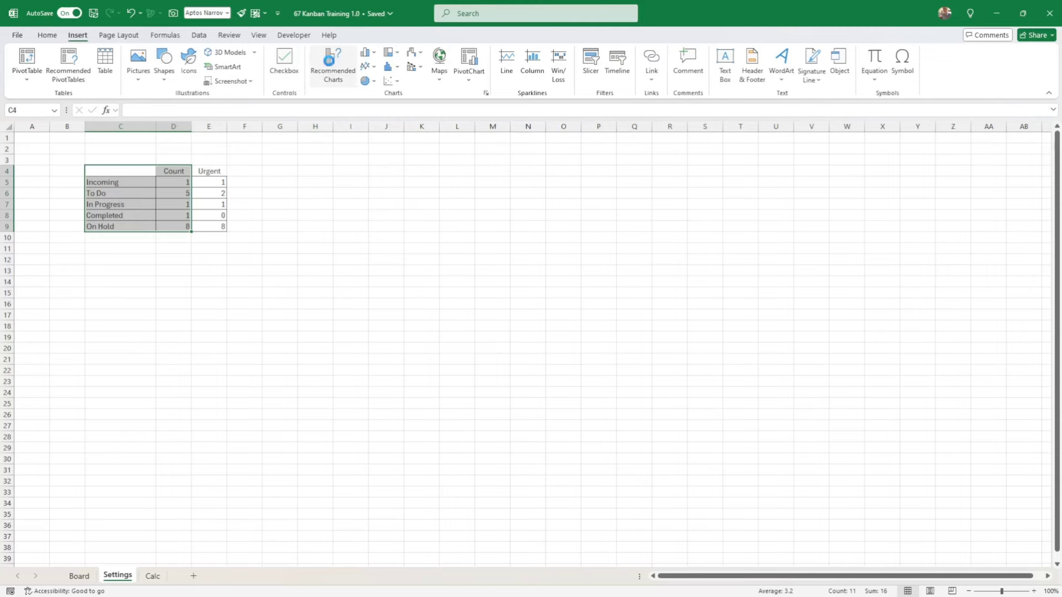
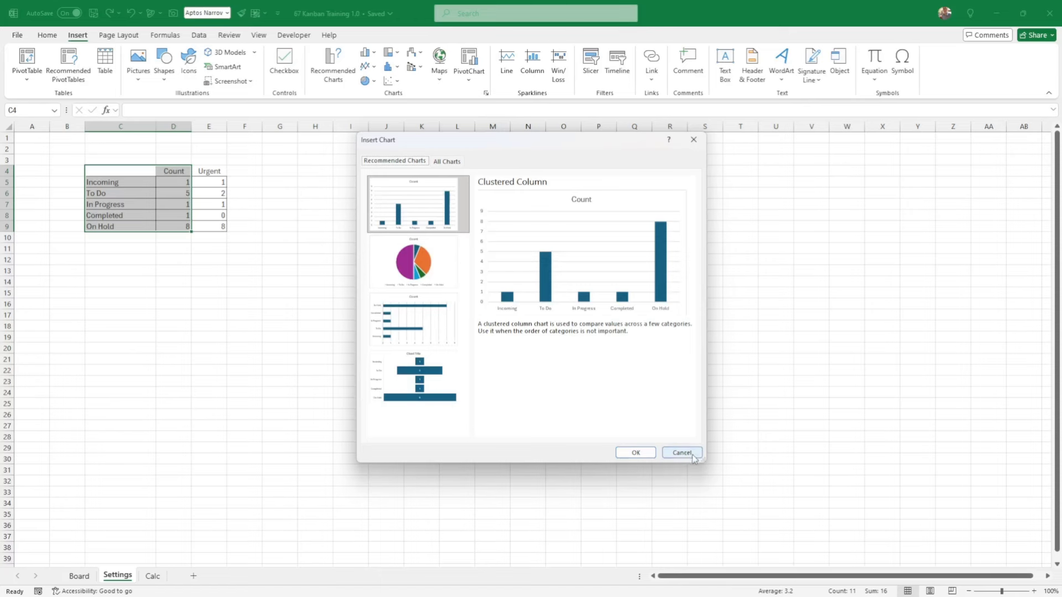
click(639, 453)
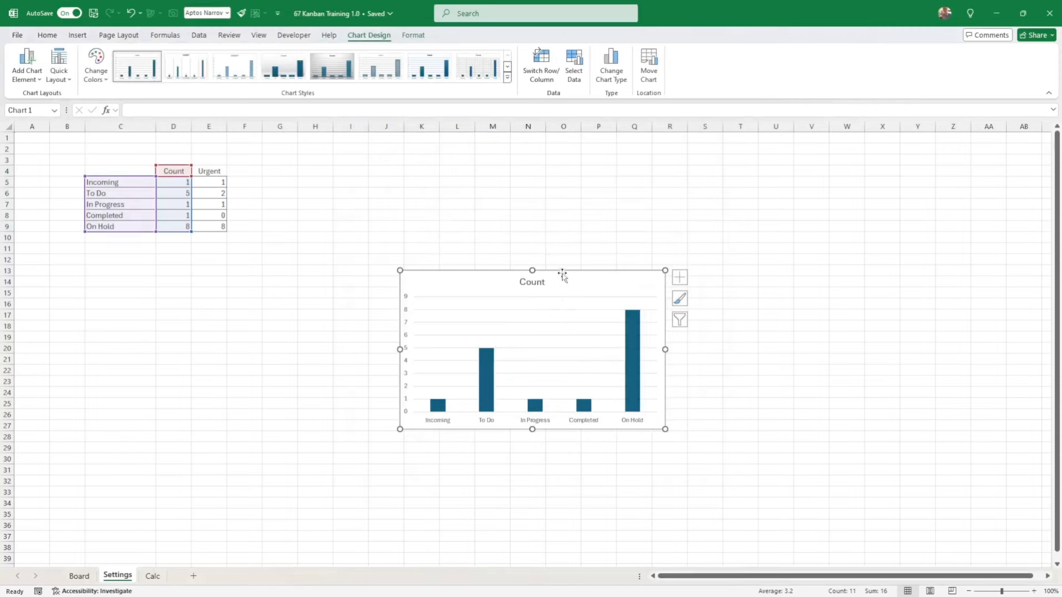
drag(562, 275, 514, 149)
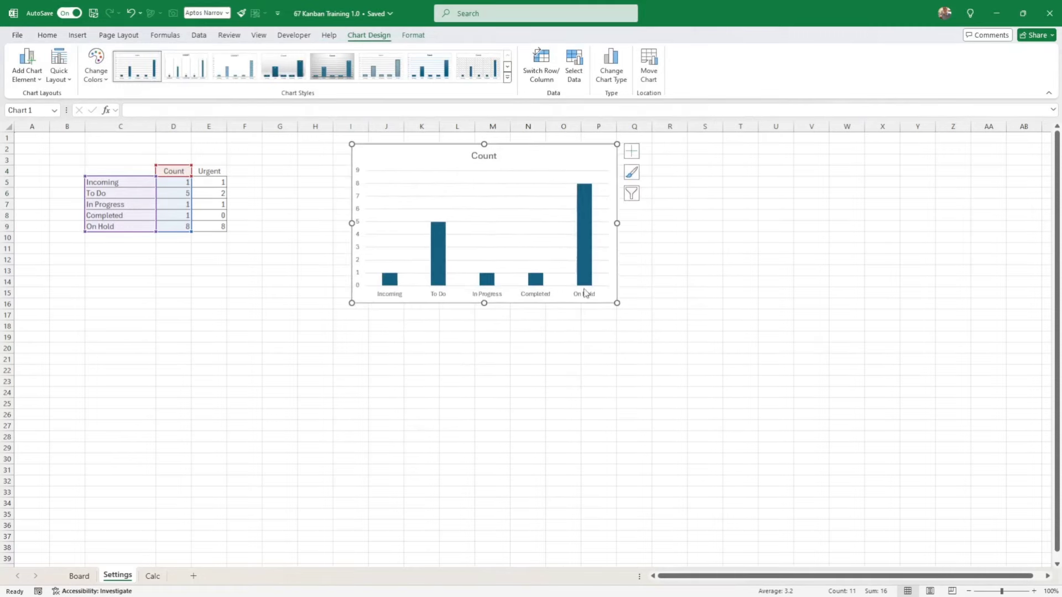
click(441, 318)
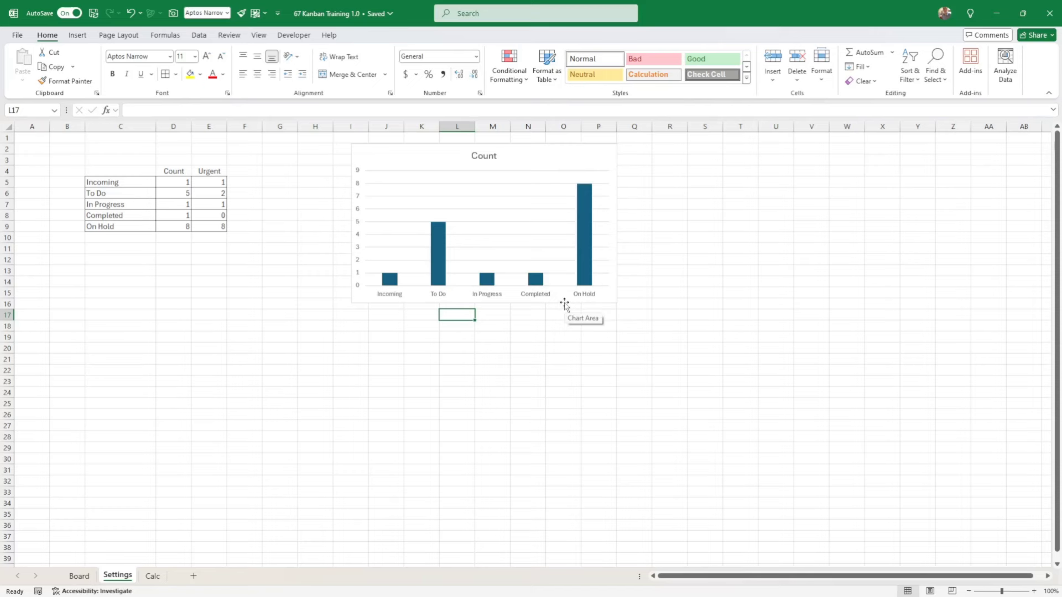
Move the Count column chart further from the status table, to about columns J–Q, rows 3–16.
drag(562, 303, 549, 309)
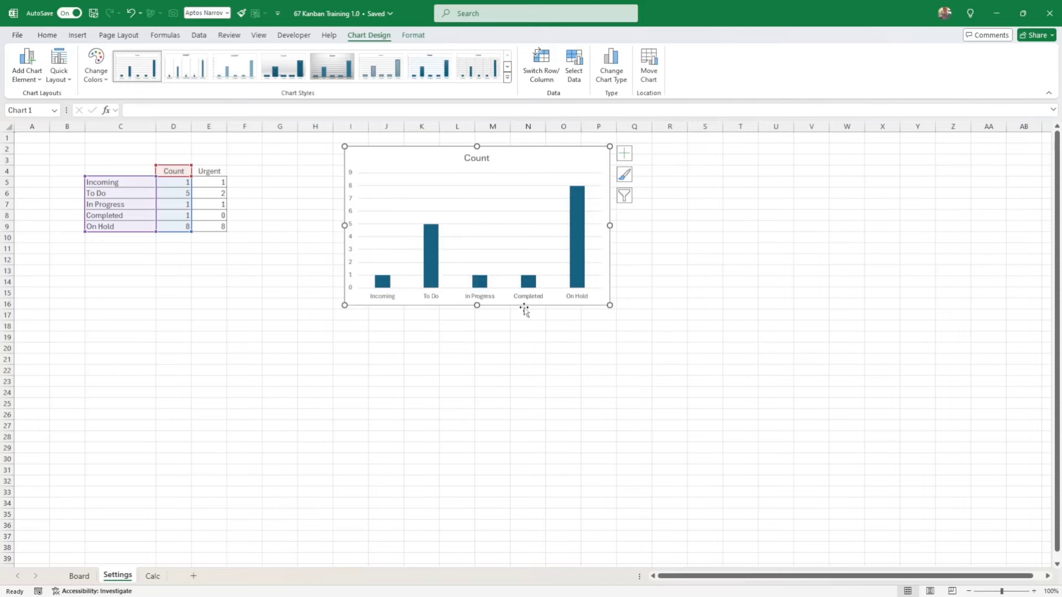
drag(445, 307, 486, 313)
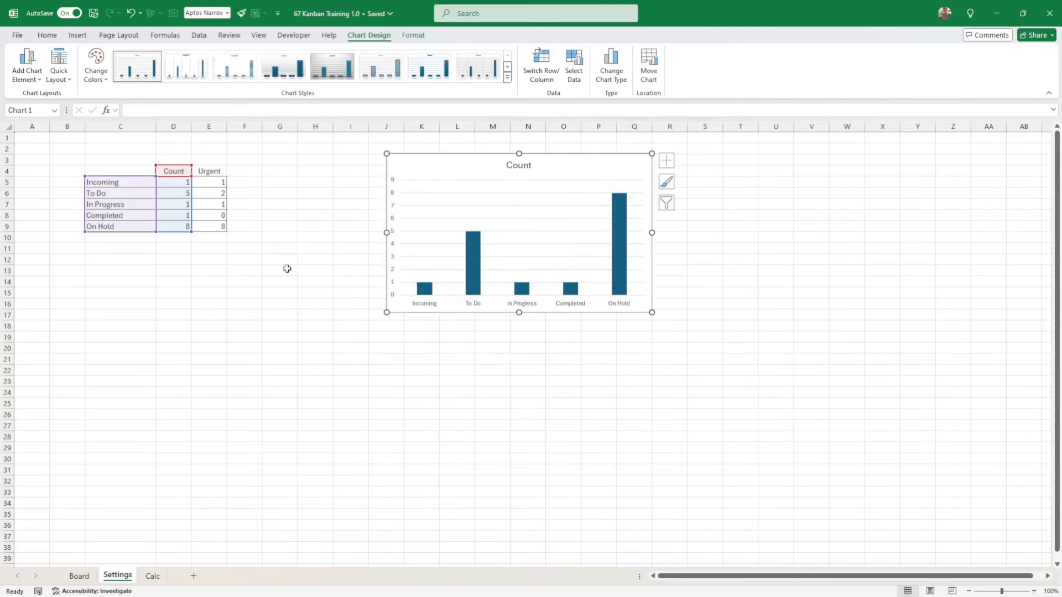
click(260, 268)
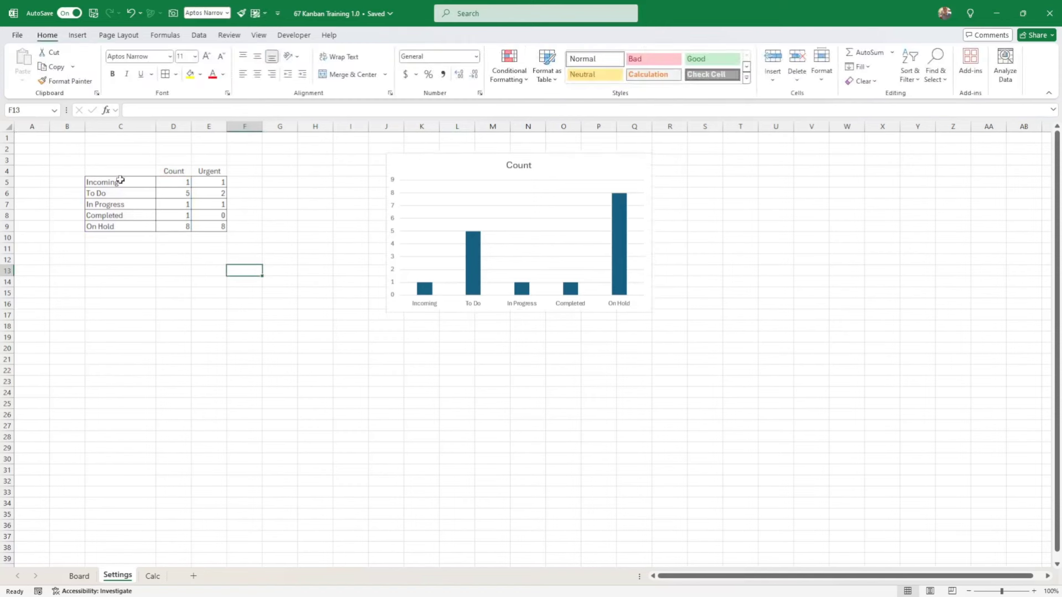
Insert a clustered column chart from C5:D7 (Incoming, To Do, In Progress counts) and place it, reduced in size, below the status table.
click(121, 180)
drag(123, 180, 175, 205)
click(77, 35)
click(333, 65)
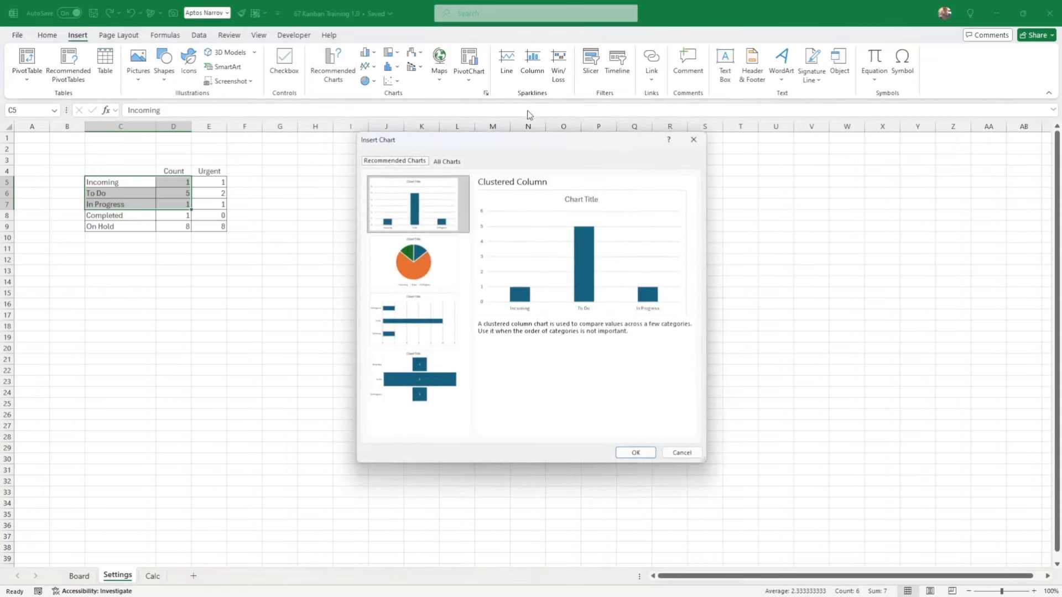
click(636, 452)
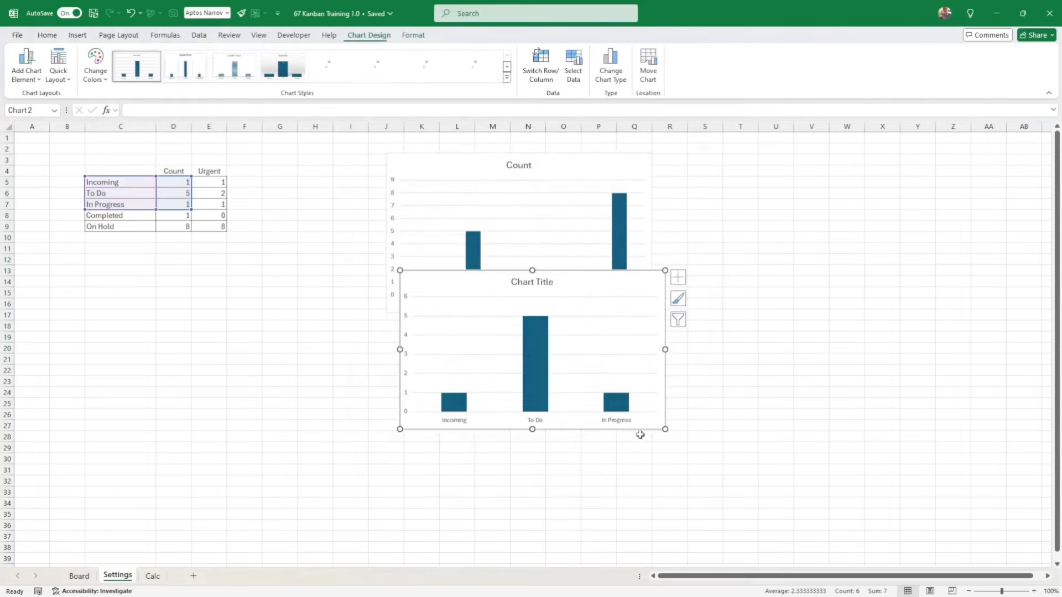
drag(666, 414, 412, 451)
drag(403, 436, 297, 469)
Insert a doughnut chart from C5:D7 and place it, reduced in size, beside the new column chart below the table.
drag(120, 182, 172, 205)
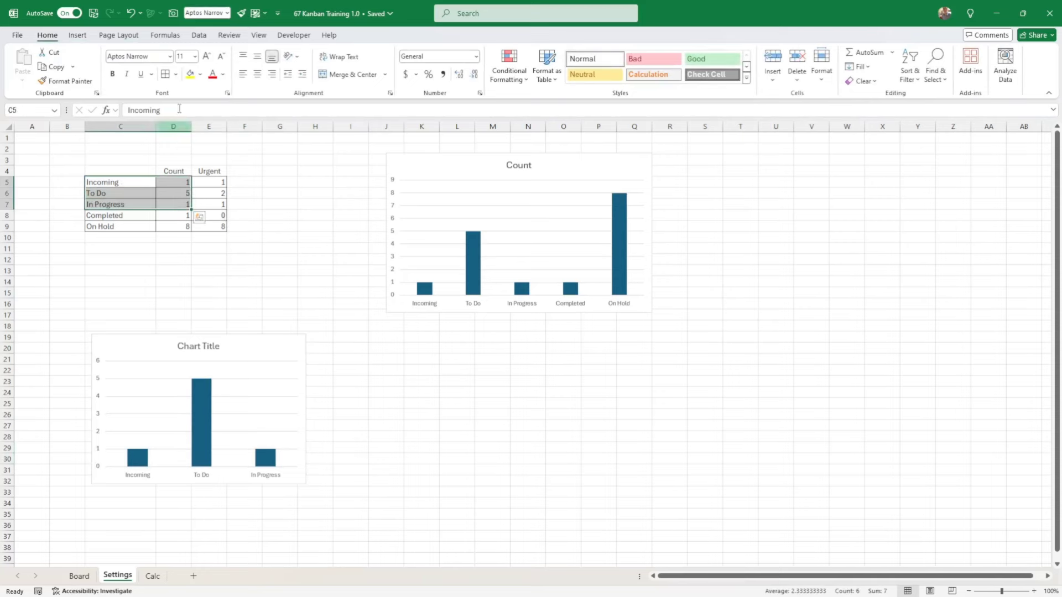
click(77, 35)
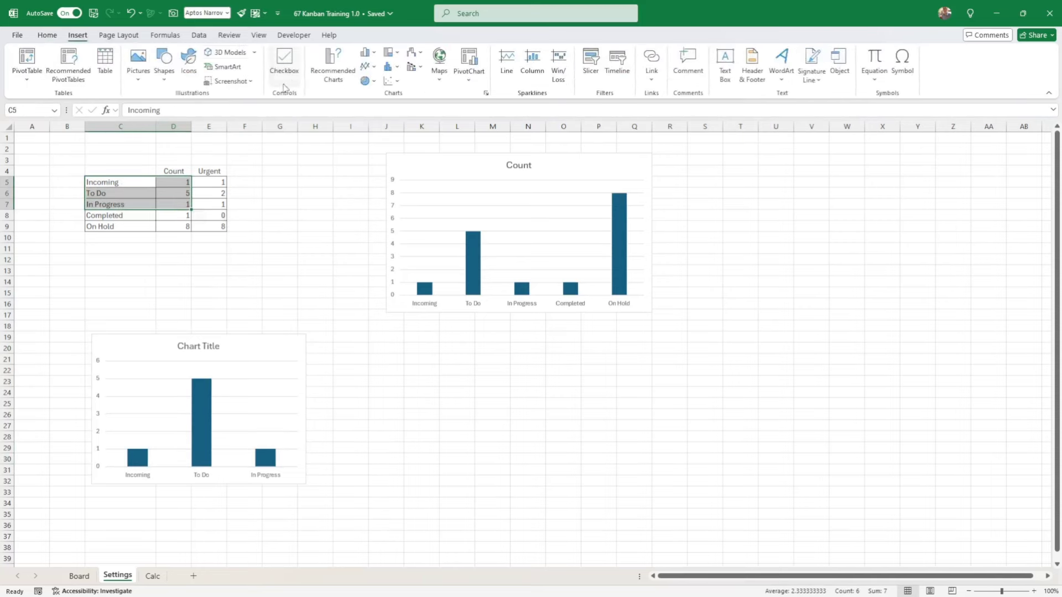
click(371, 81)
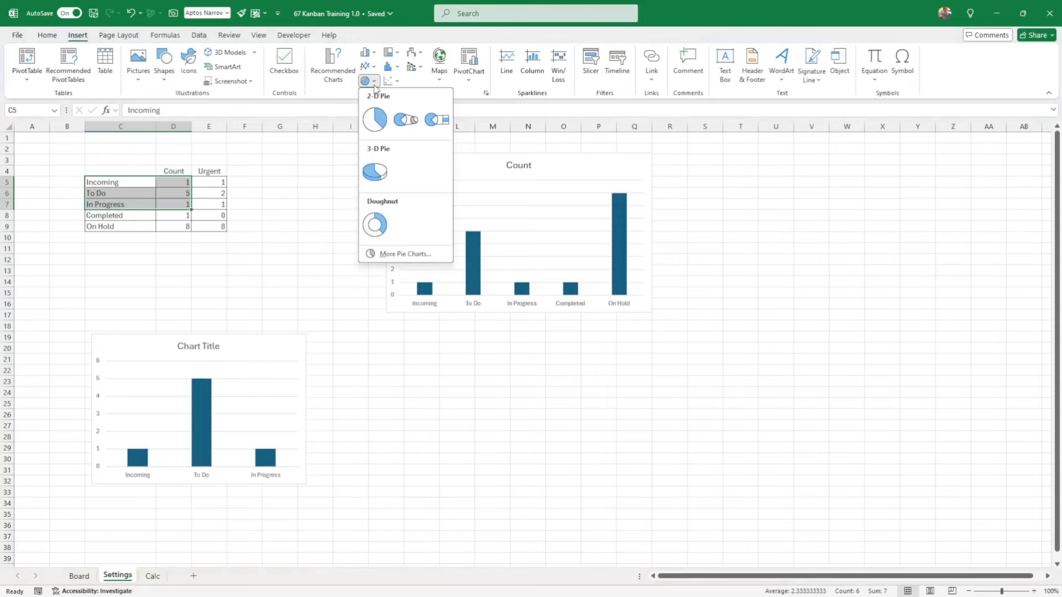
click(375, 224)
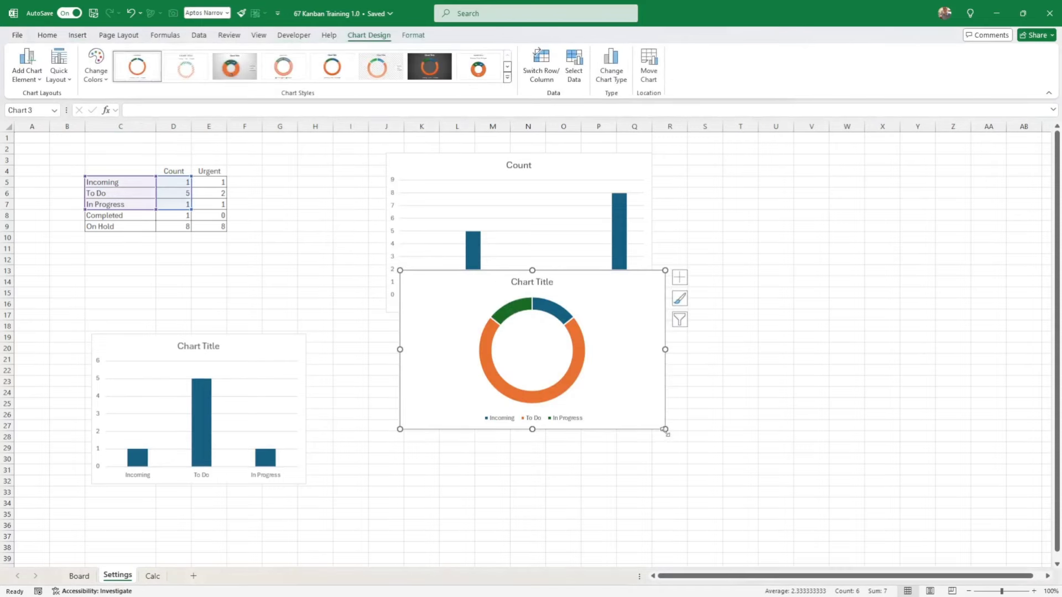
drag(665, 429, 470, 497)
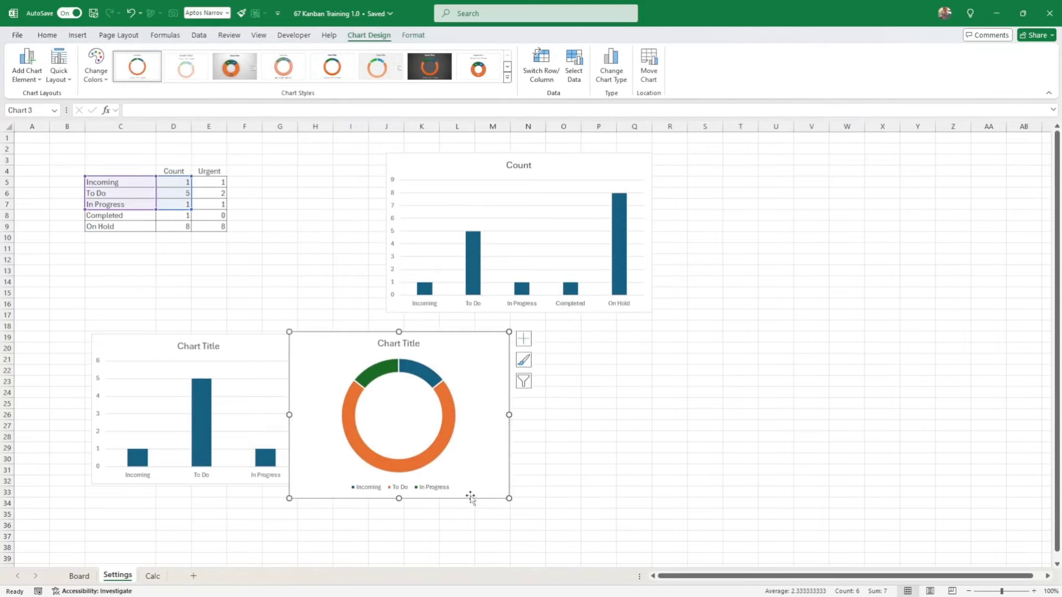
Add data labels to the doughnut chart showing category name and percentage instead of value.
click(446, 435)
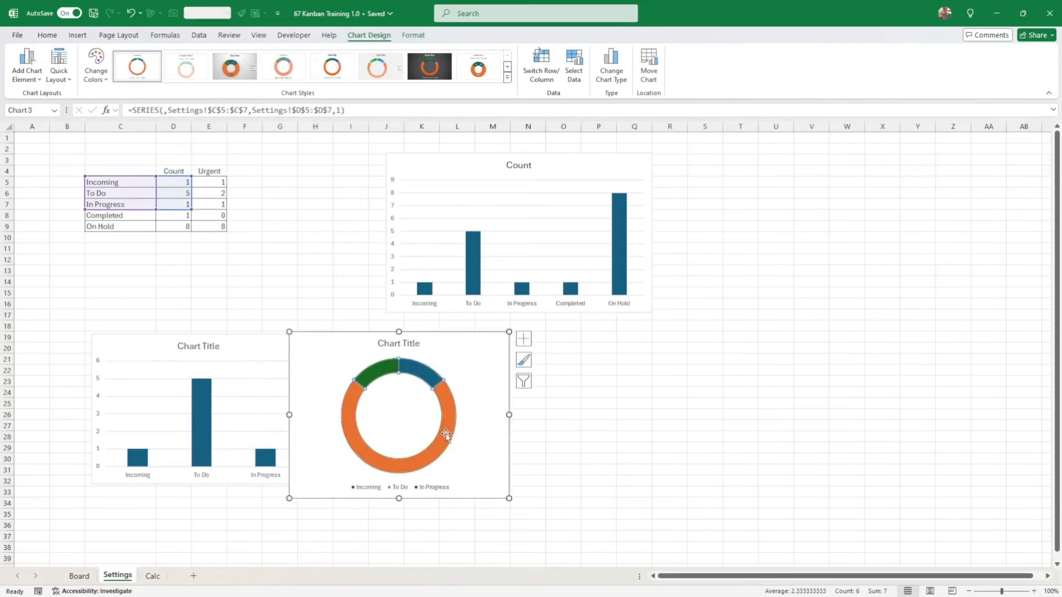
right_click(446, 435)
click(489, 526)
right_click(441, 434)
click(489, 523)
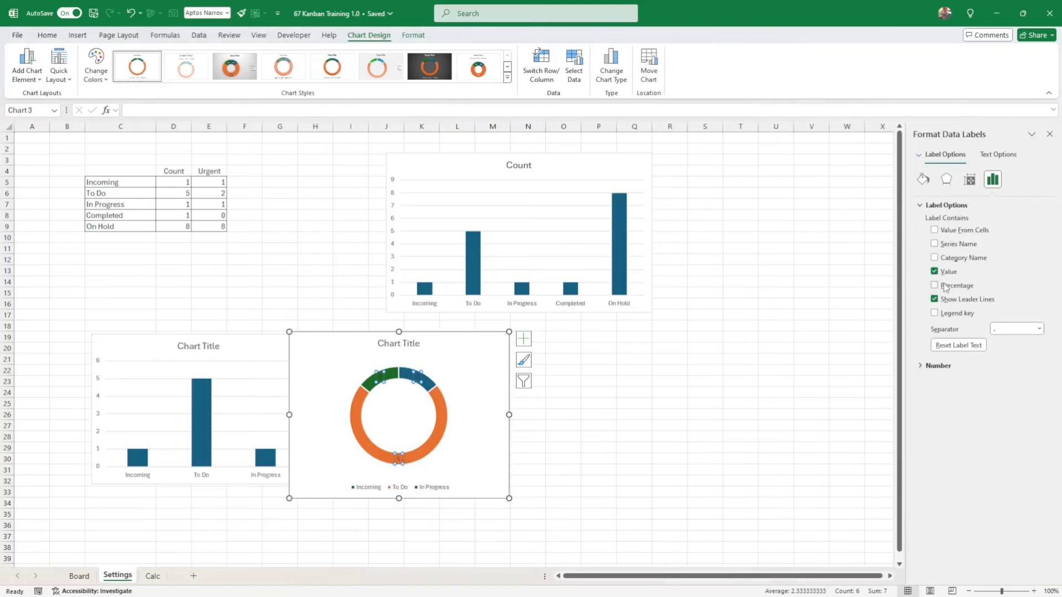
click(934, 258)
click(934, 272)
click(934, 285)
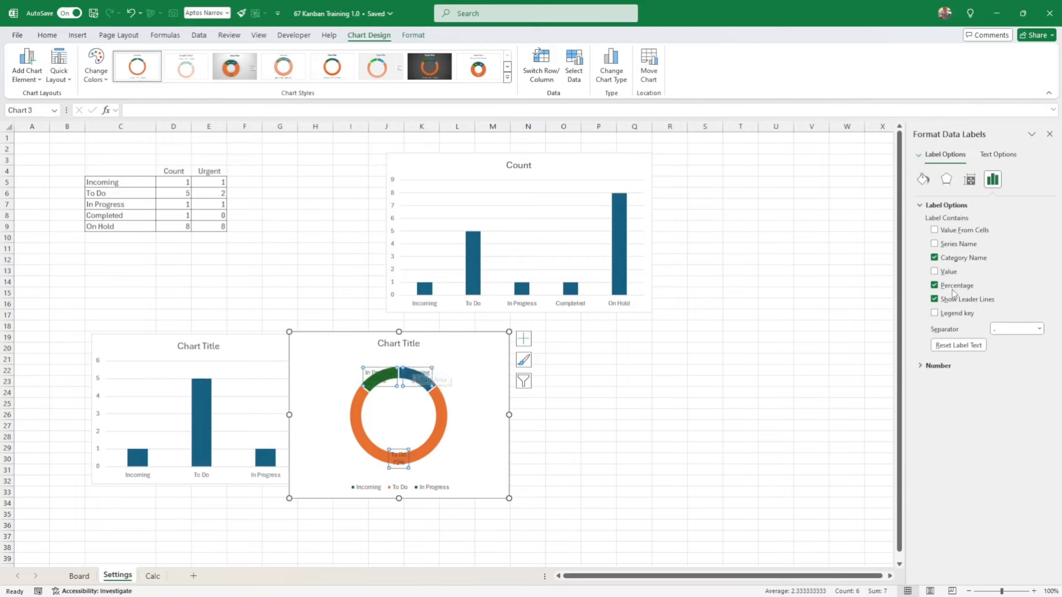
click(569, 406)
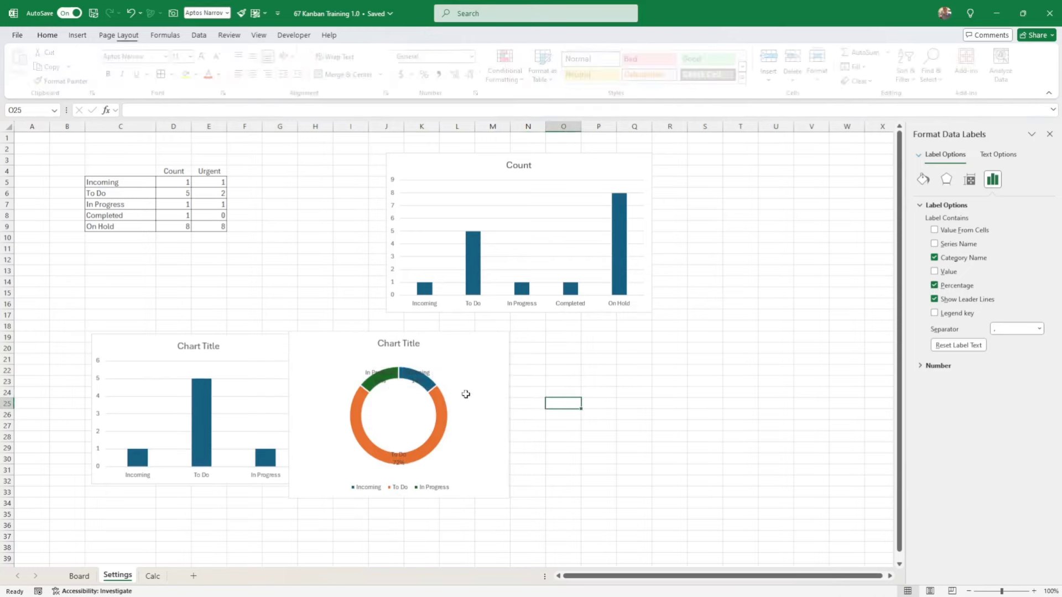
Delete the doughnut chart's legend and place the slightly shortened chart clear of the neighbouring column chart.
click(409, 380)
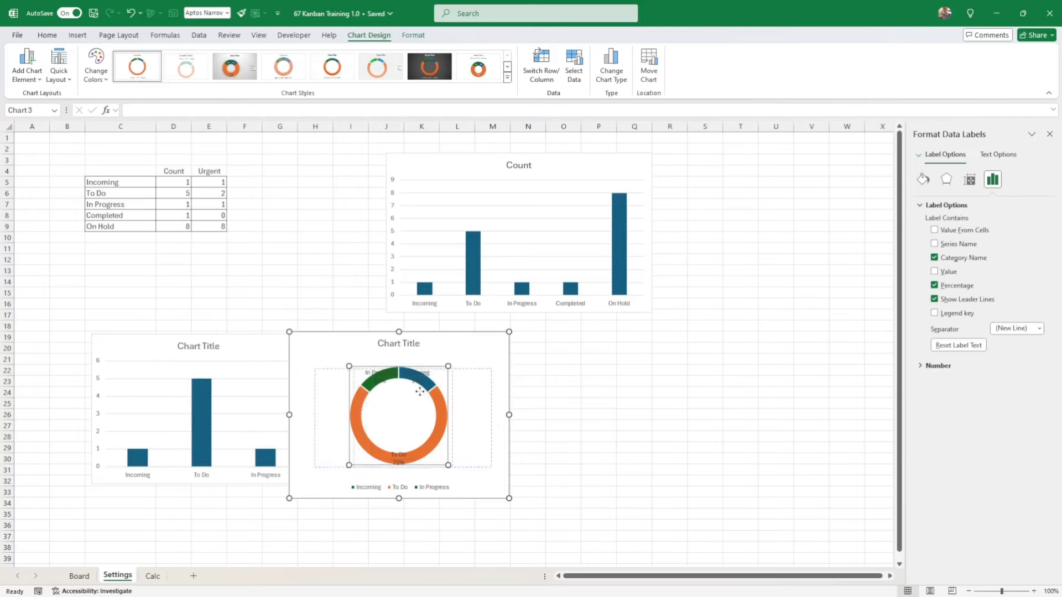
click(413, 454)
click(418, 488)
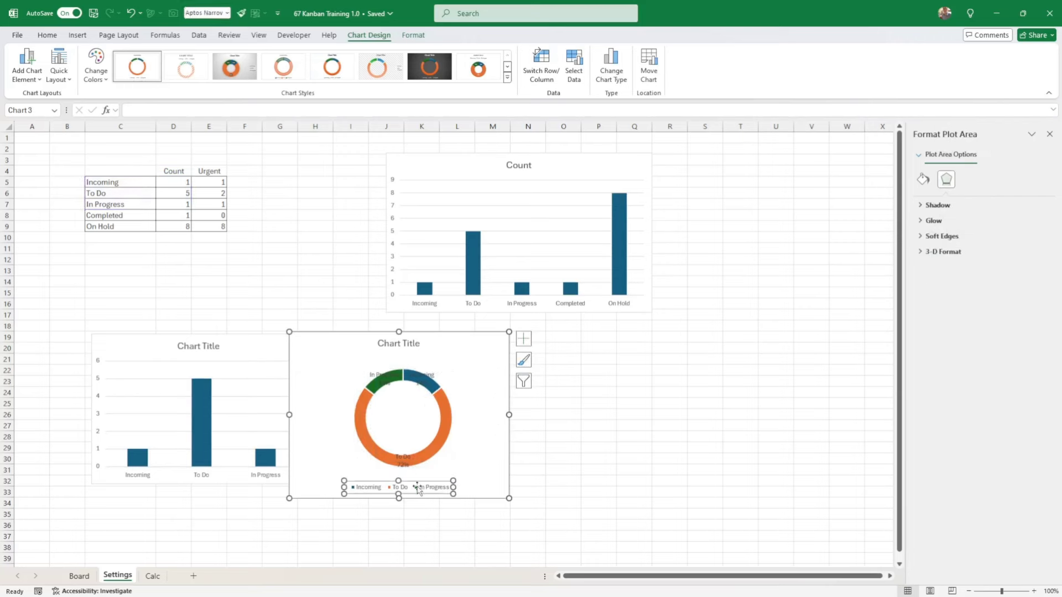
click(453, 495)
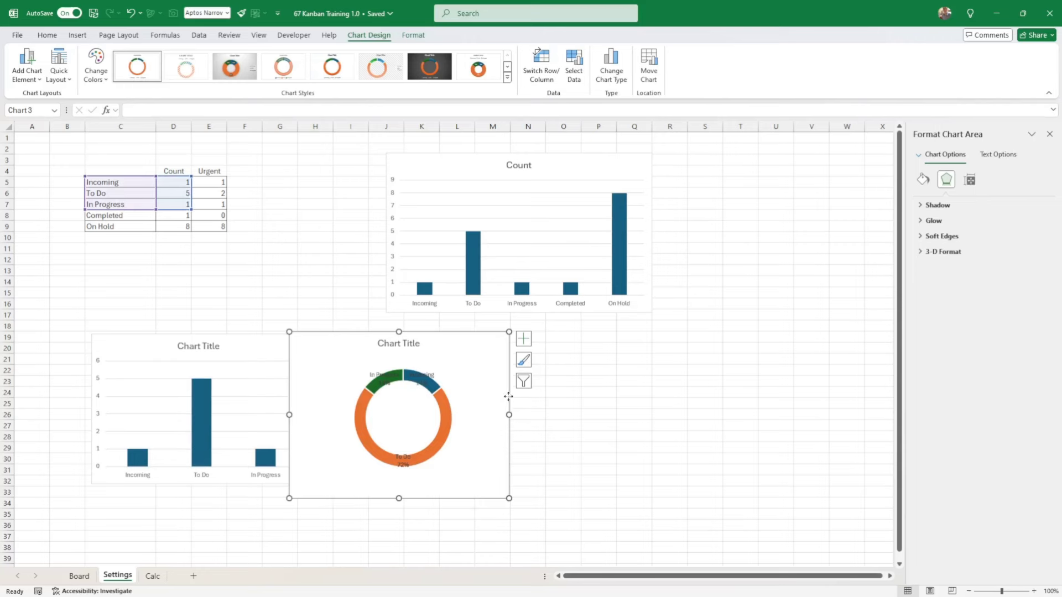
drag(510, 399, 534, 415)
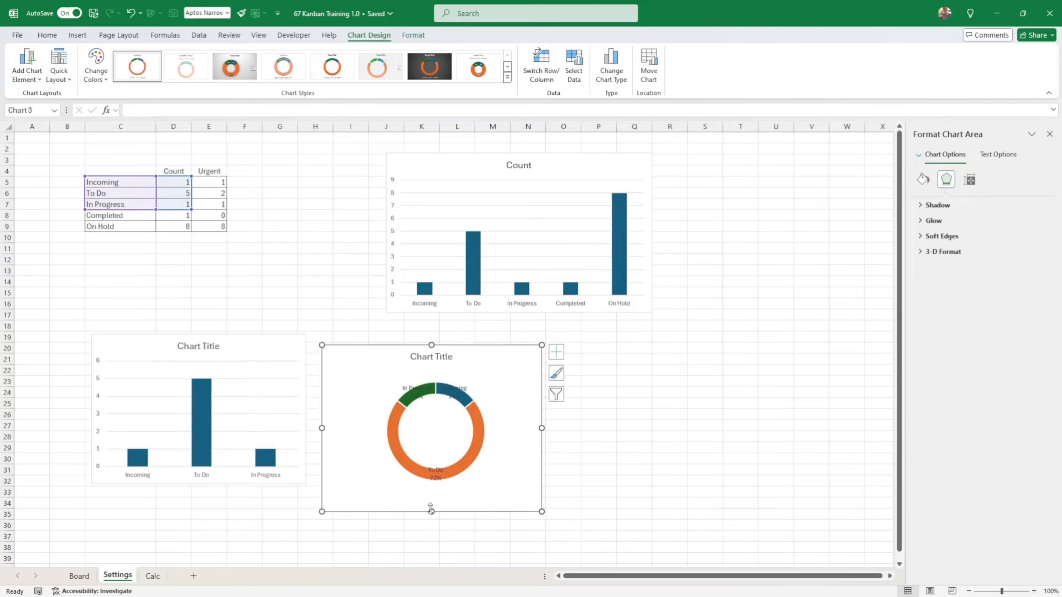
drag(431, 512, 432, 502)
Insert a clustered column chart of urgent tasks from C5:C7 and E5:E7, and place it, reduced in size, beside the doughnut chart.
drag(120, 182, 120, 204)
ctrl+drag(209, 182, 209, 204)
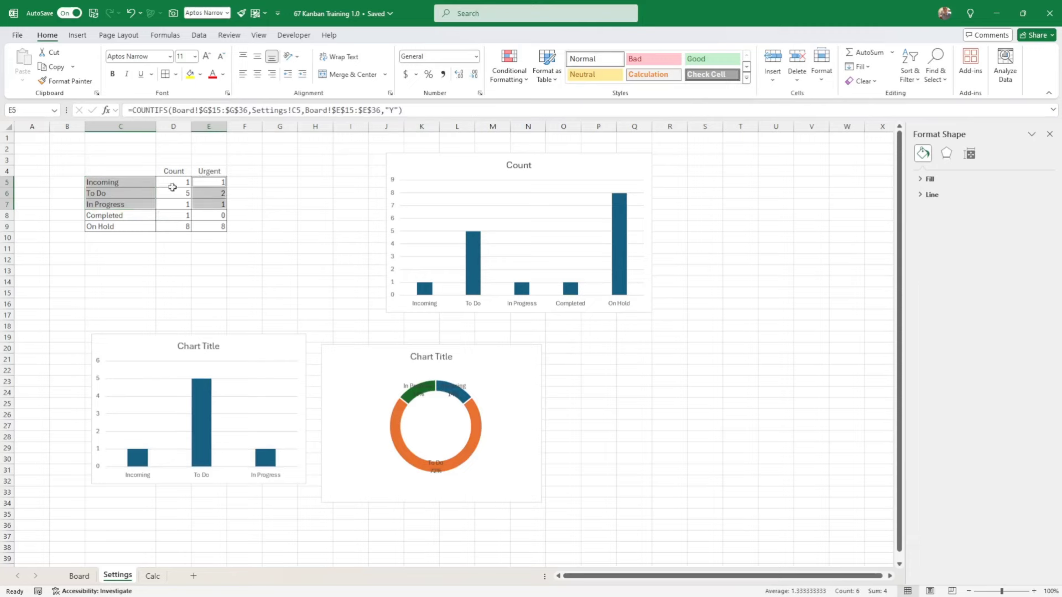
click(77, 36)
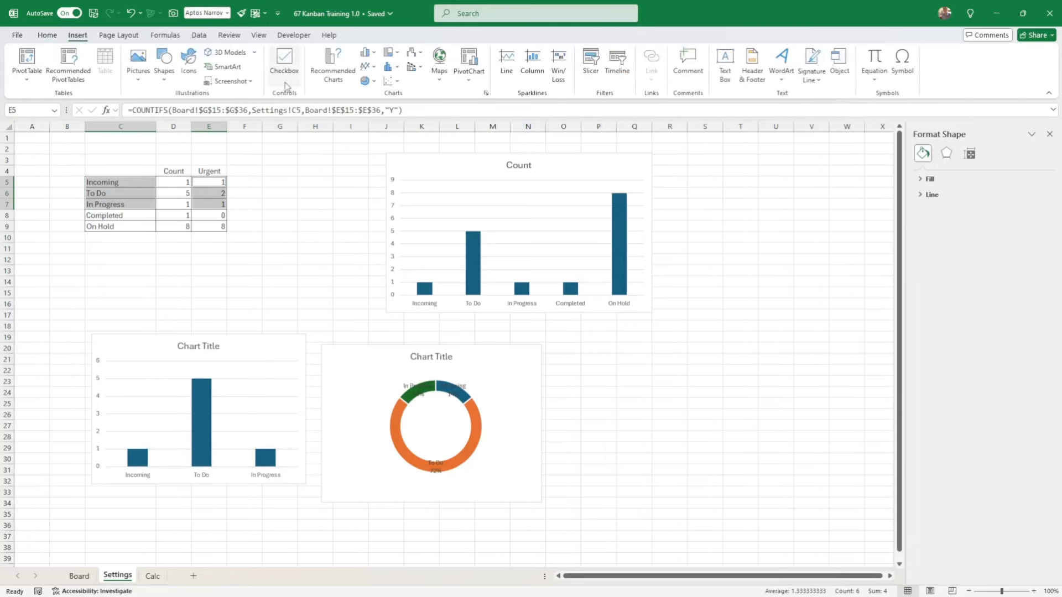
click(328, 69)
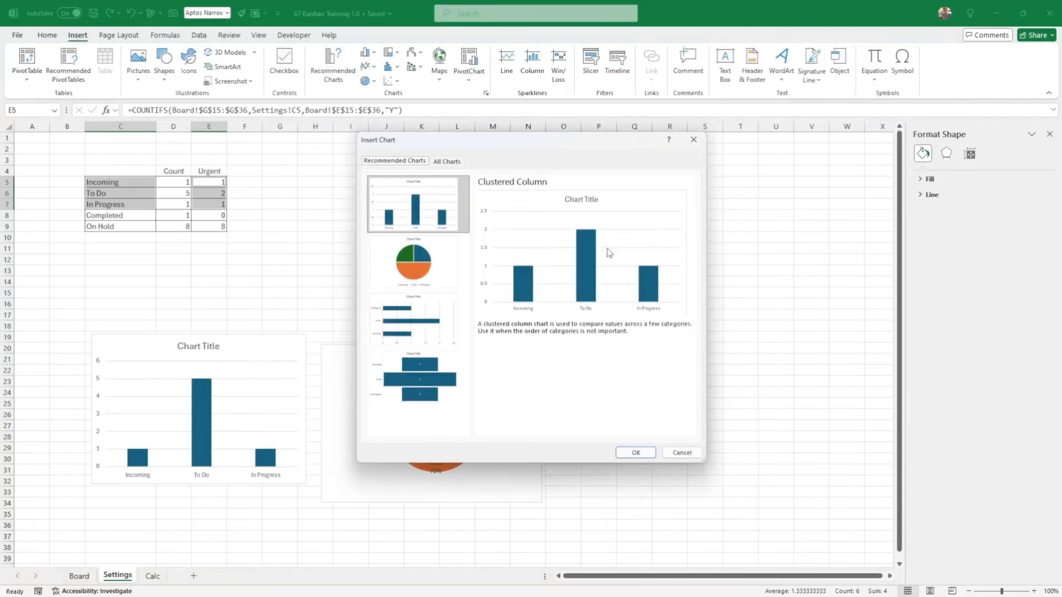
click(635, 452)
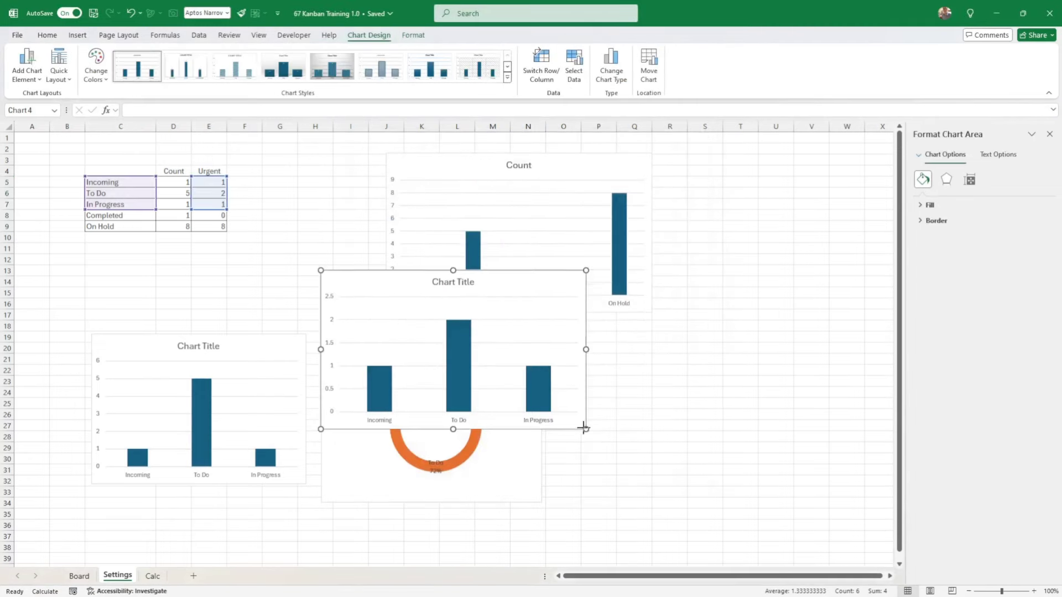
drag(585, 428, 500, 418)
drag(460, 412, 705, 503)
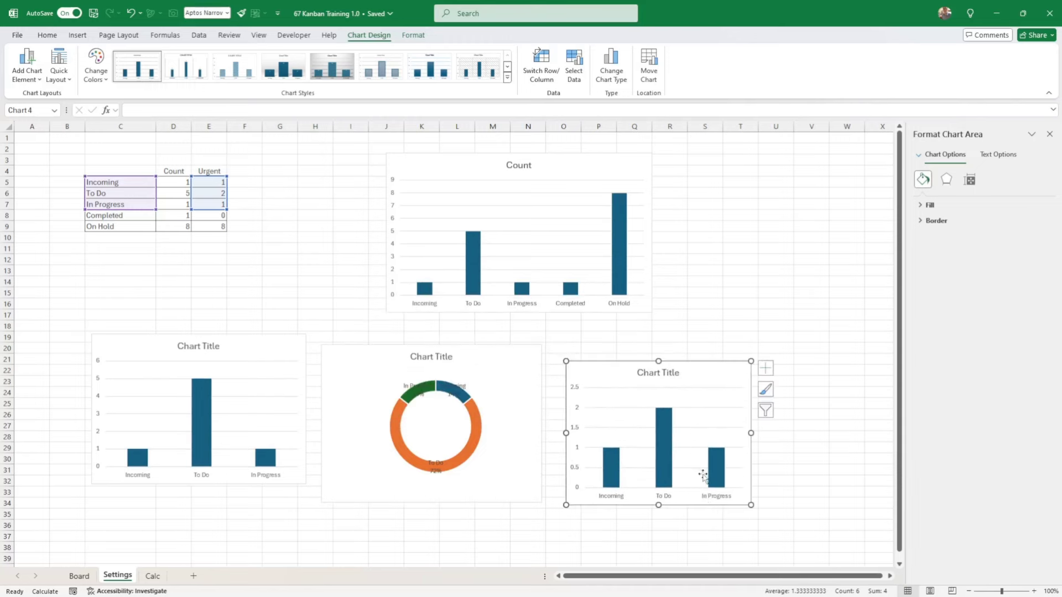
Add data labels to the columns of the urgent-task chart.
click(666, 448)
right_click(667, 448)
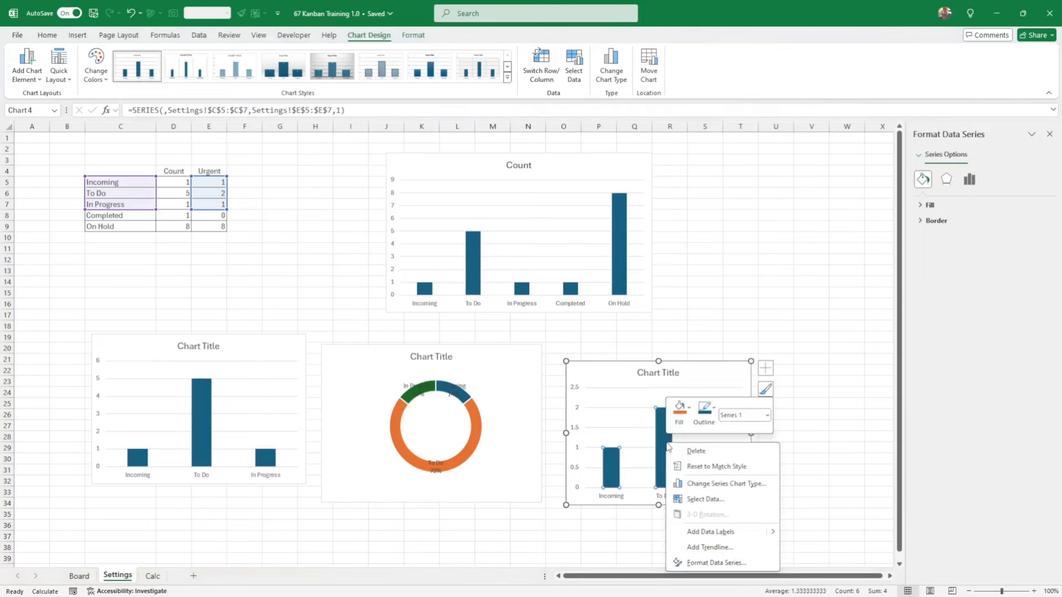
click(717, 534)
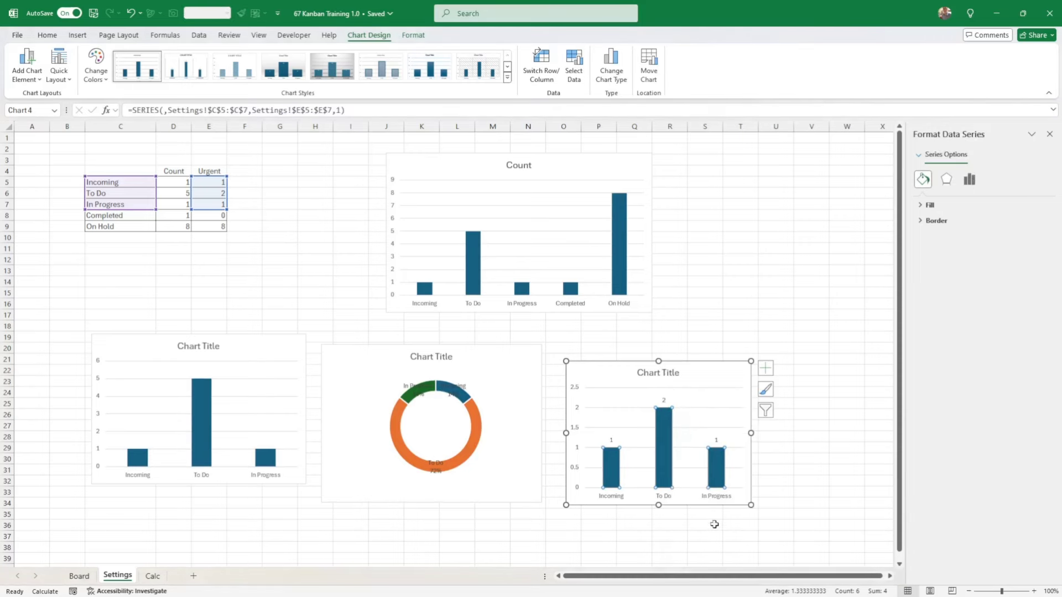
click(664, 401)
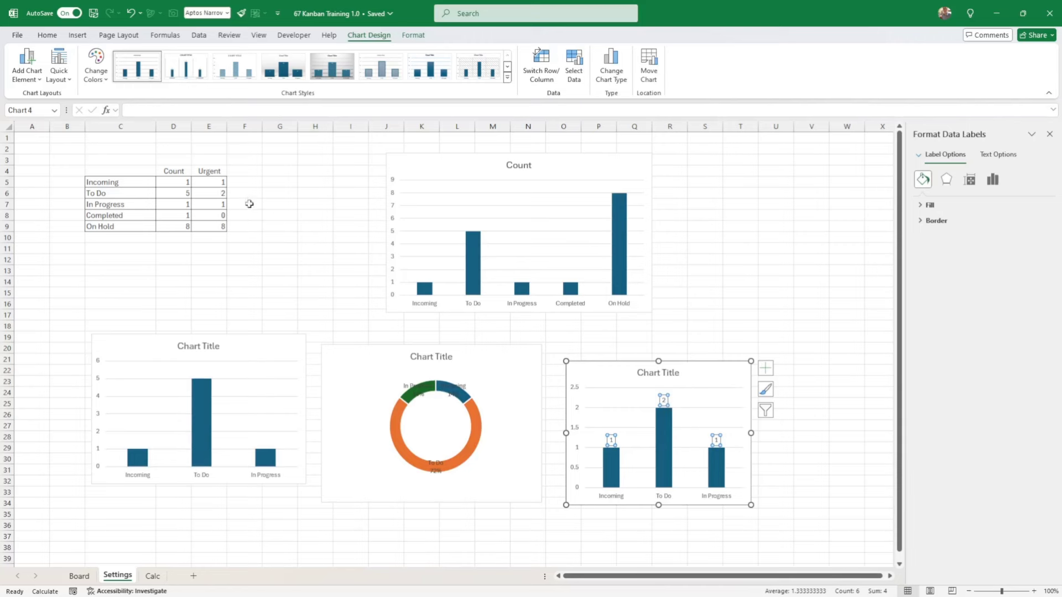
Add data labels to the three-status count column chart and move the urgent-task chart closer to the doughnut chart.
click(203, 422)
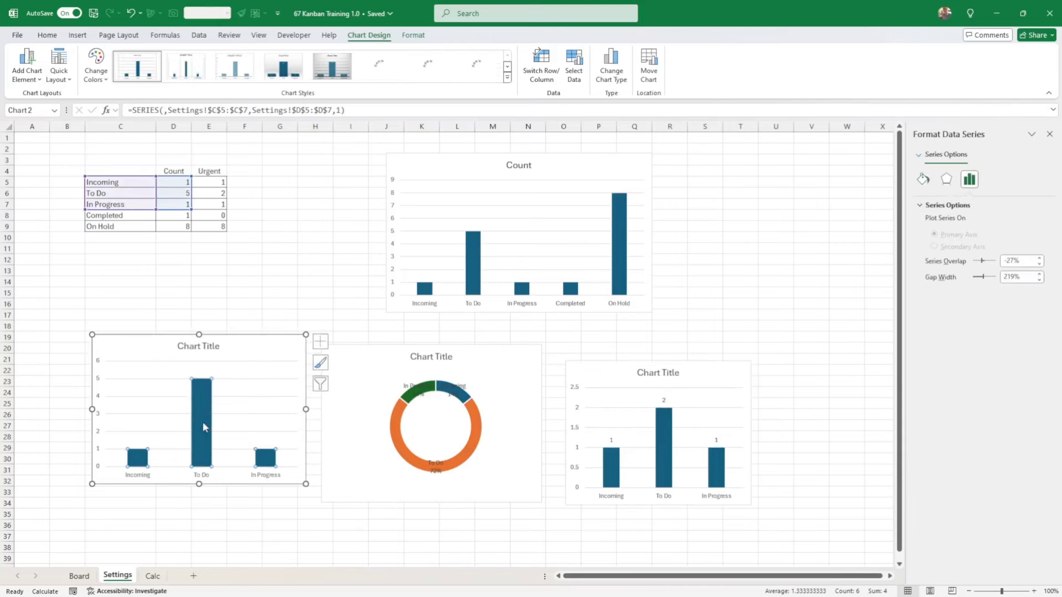
right_click(203, 422)
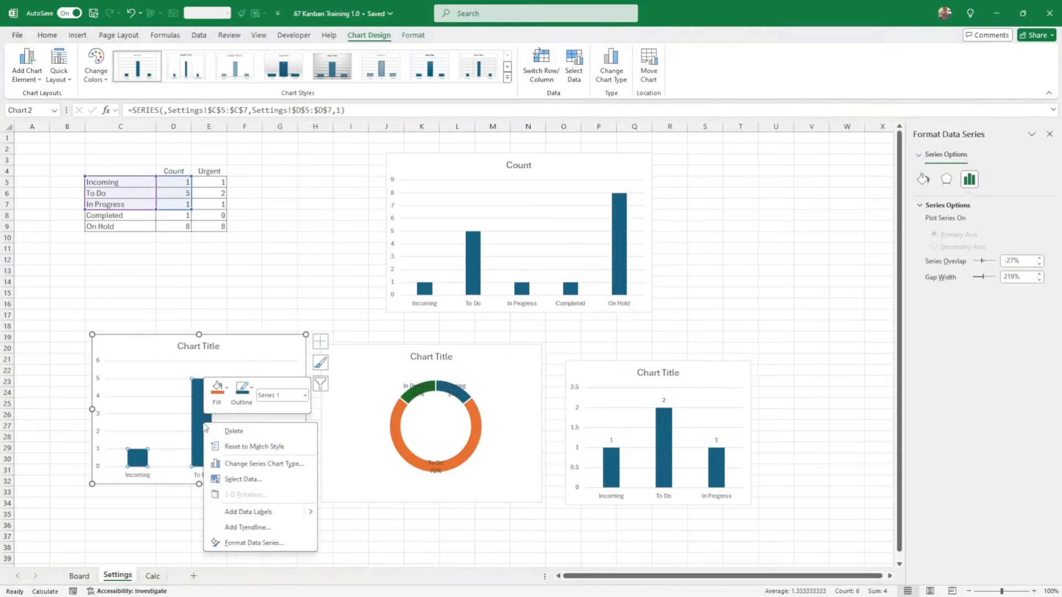
click(248, 511)
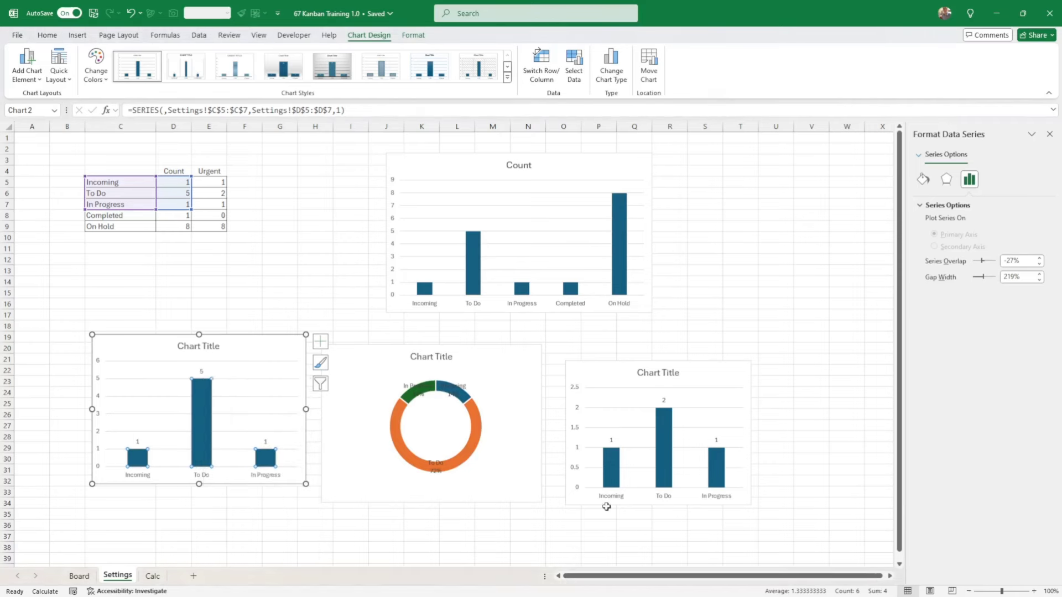
drag(607, 506, 591, 496)
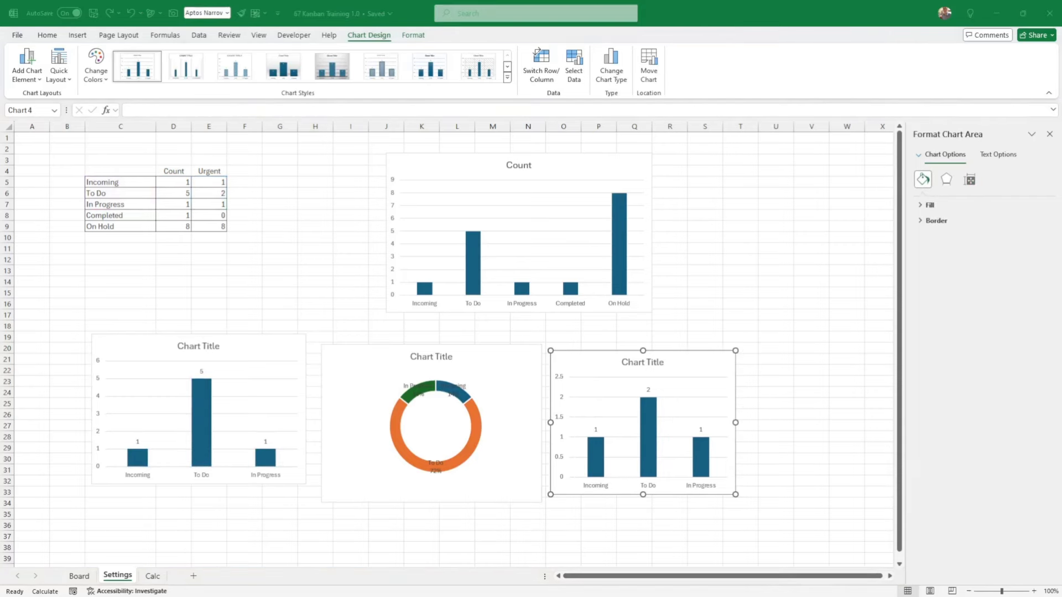
Insert a doughnut chart of the Completed and On Hold counts from C8:D9.
drag(218, 216, 220, 224)
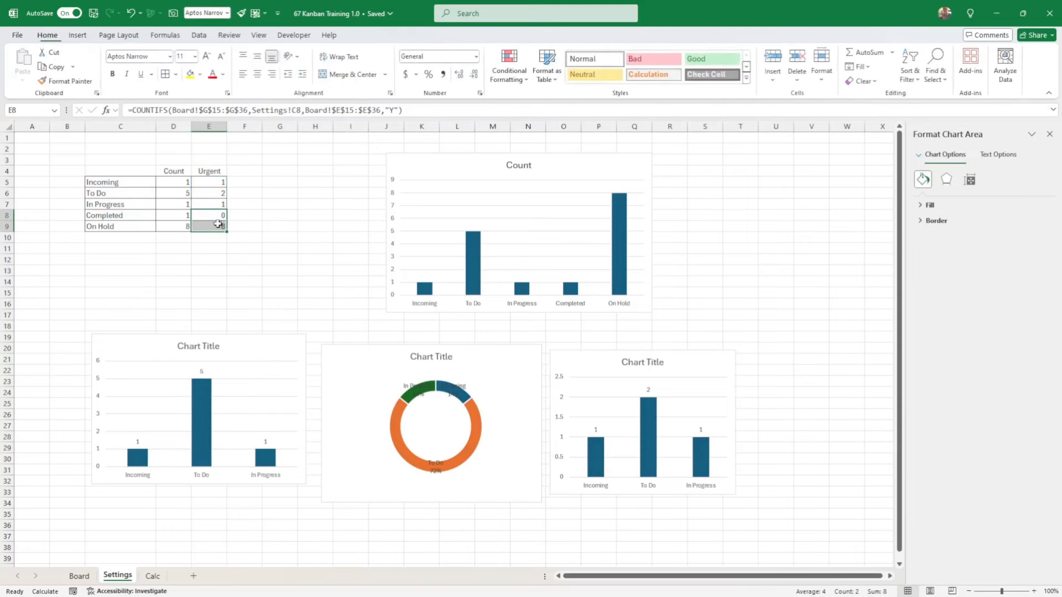
drag(132, 217, 137, 225)
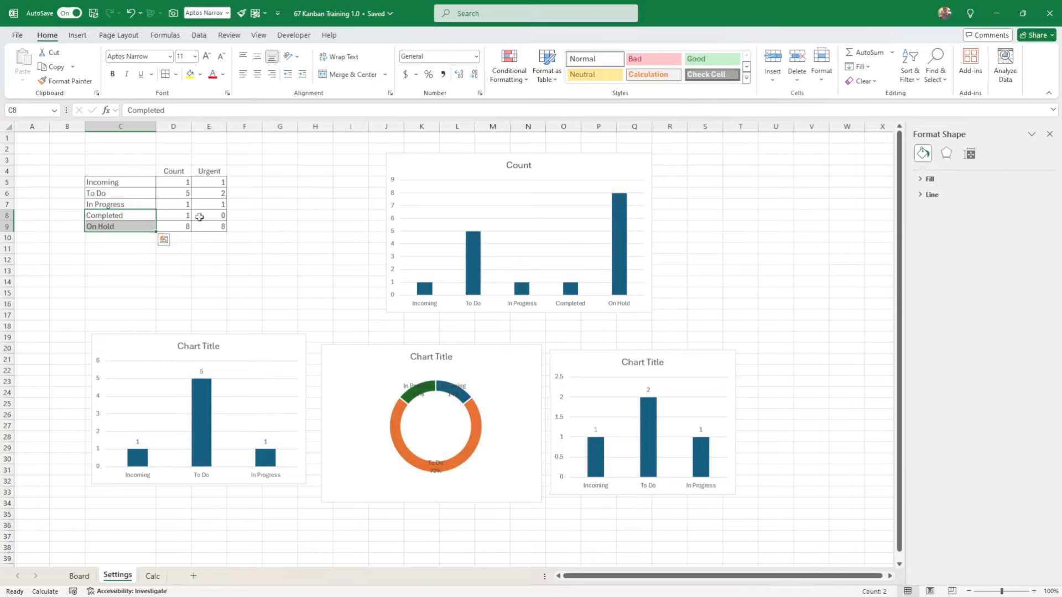
ctrl+drag(166, 215, 171, 225)
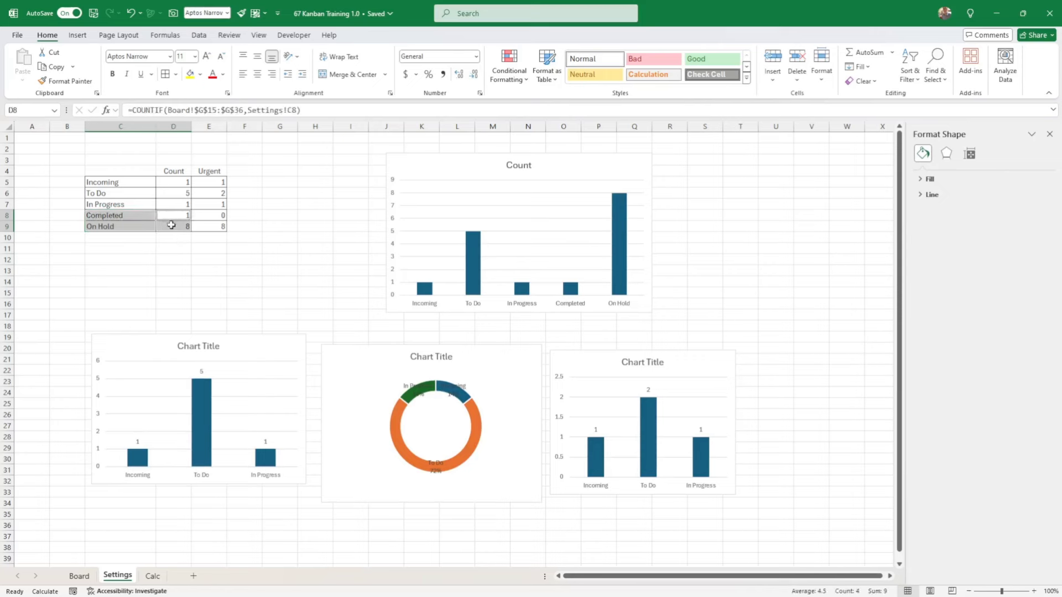
click(79, 36)
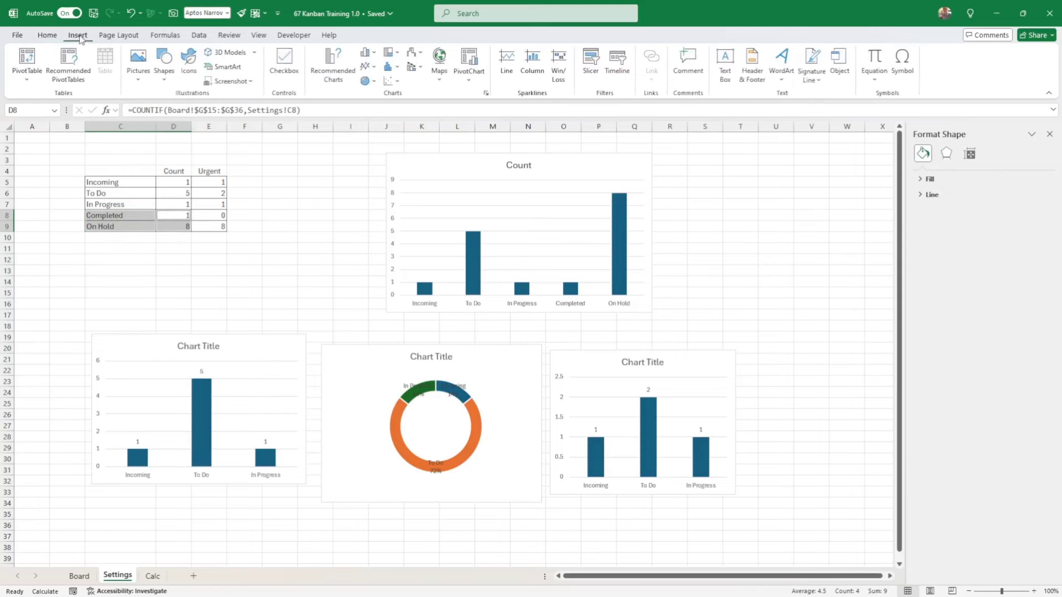
click(366, 82)
click(376, 225)
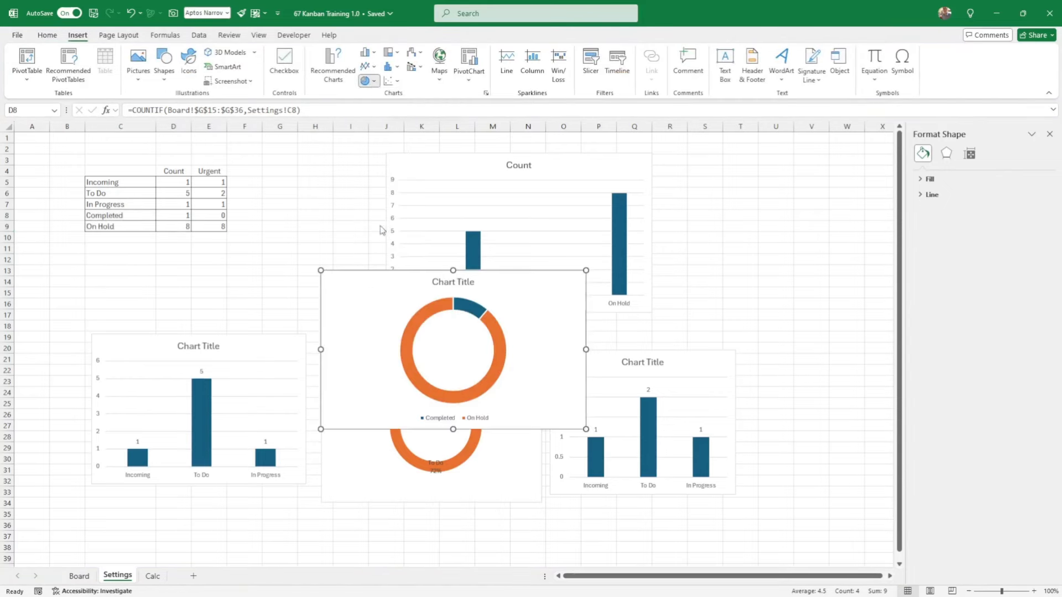
Add data labels showing category name and value to the Completed and On Hold doughnut chart.
right_click(498, 358)
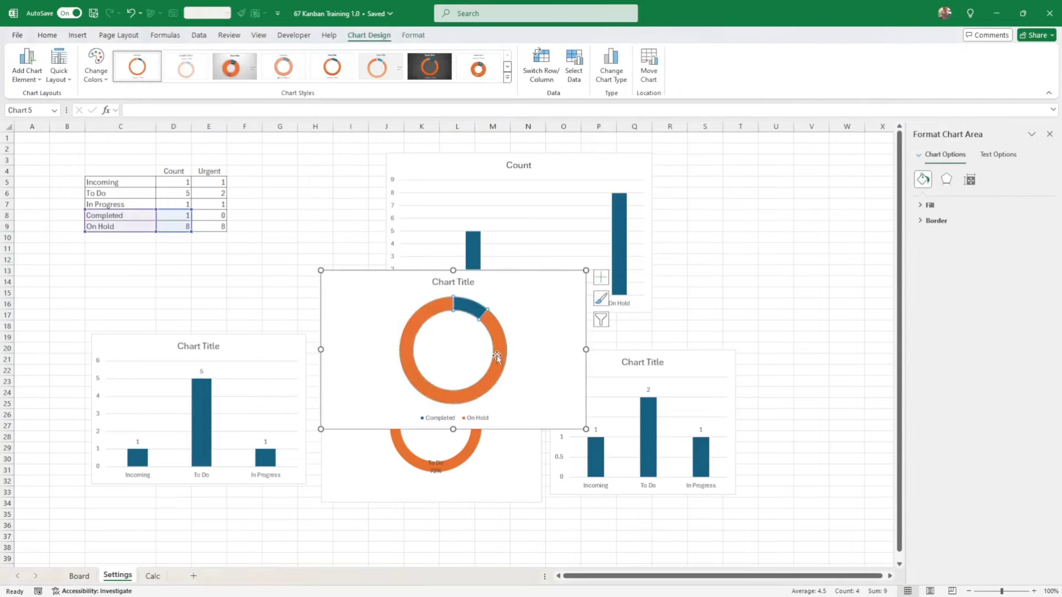
click(543, 445)
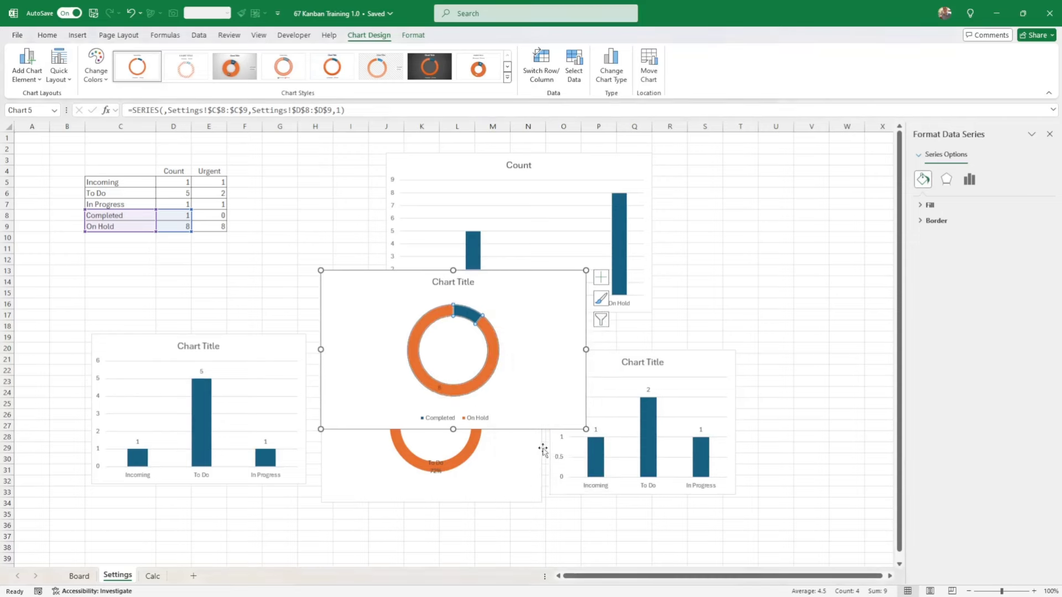
click(441, 394)
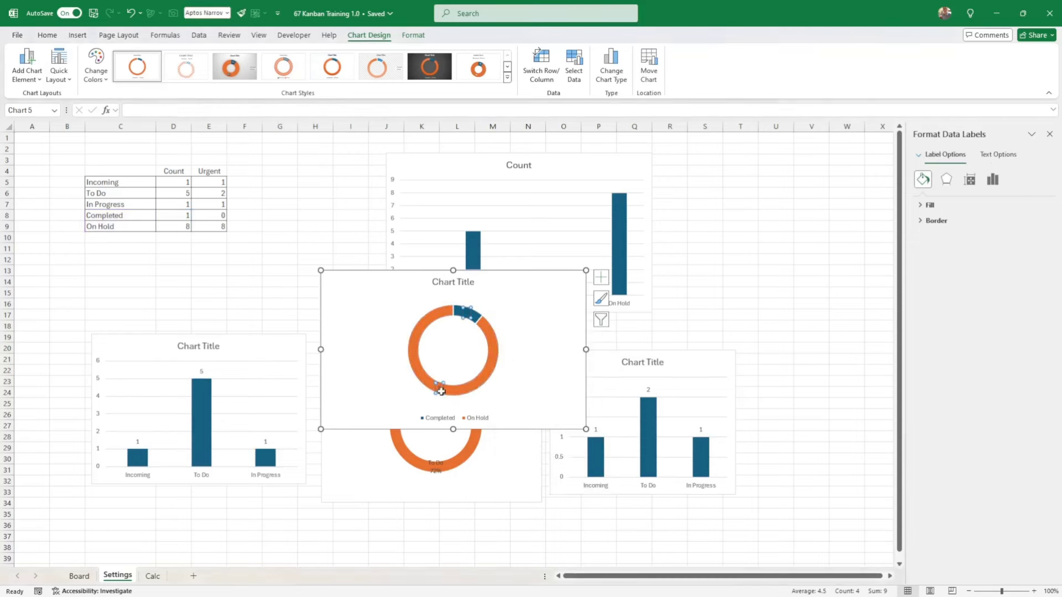
right_click(443, 395)
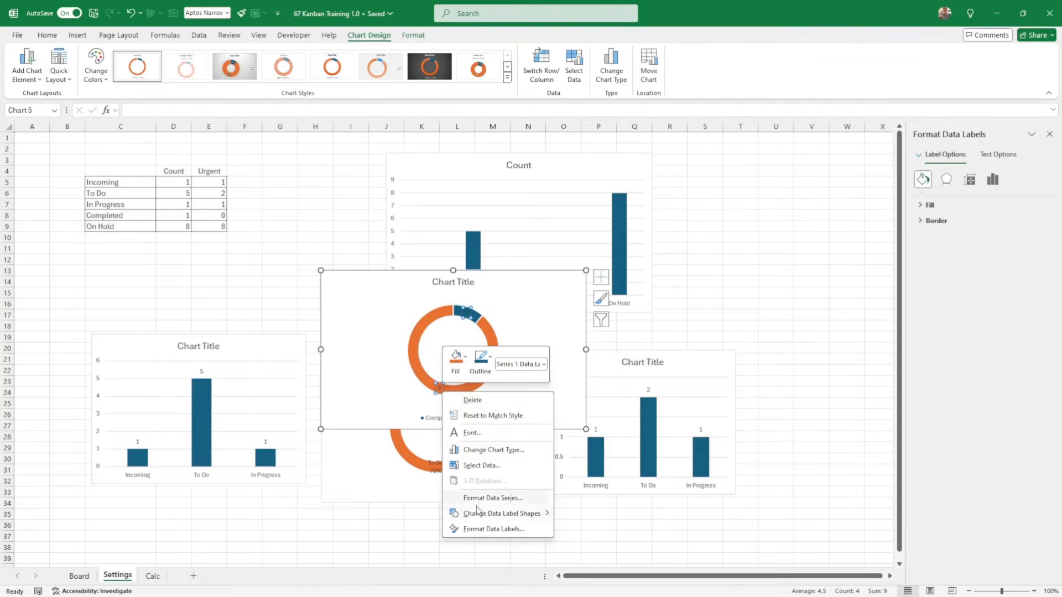
click(477, 529)
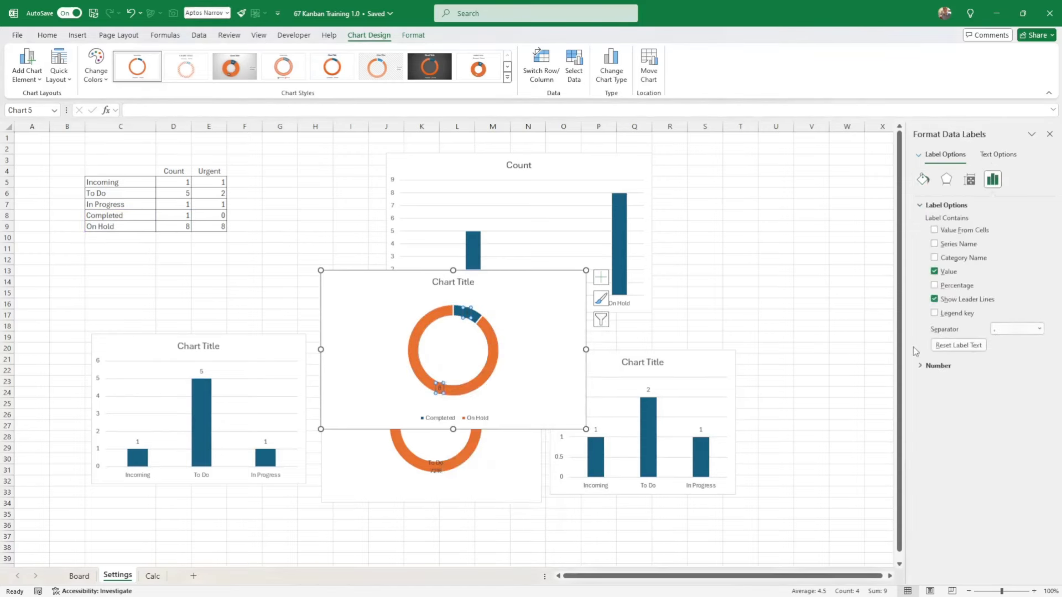
click(935, 258)
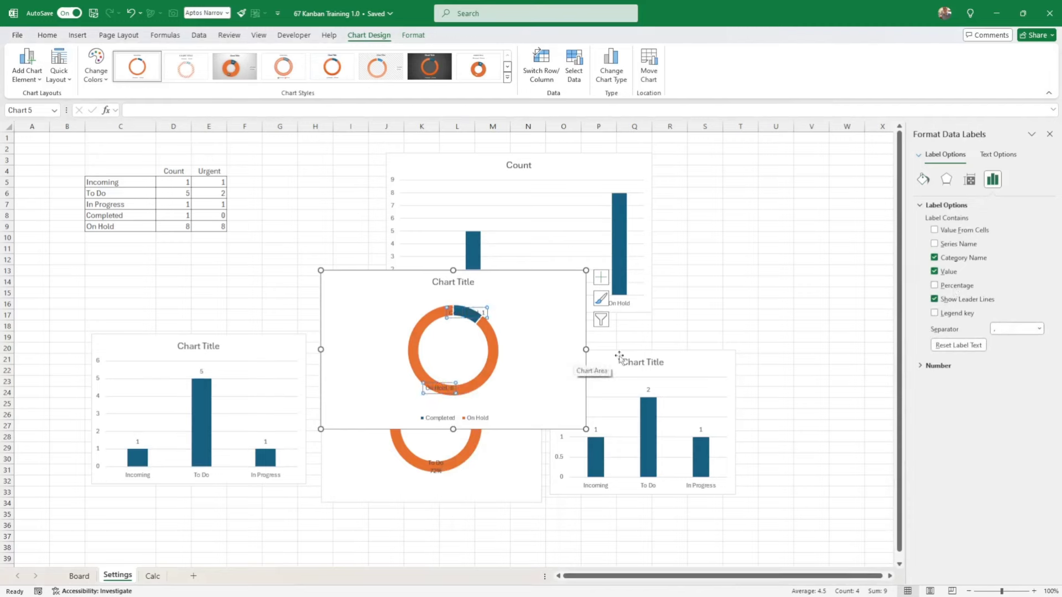
click(694, 323)
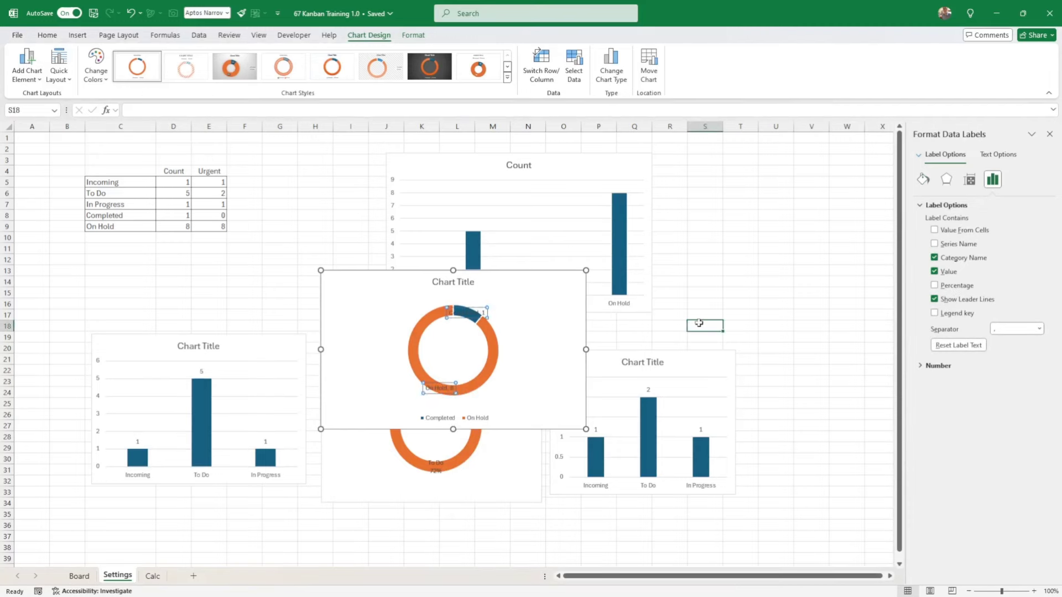
Move the Completed and On Hold data labels off the doughnut ring so they sit outside it.
click(468, 317)
drag(467, 317, 484, 304)
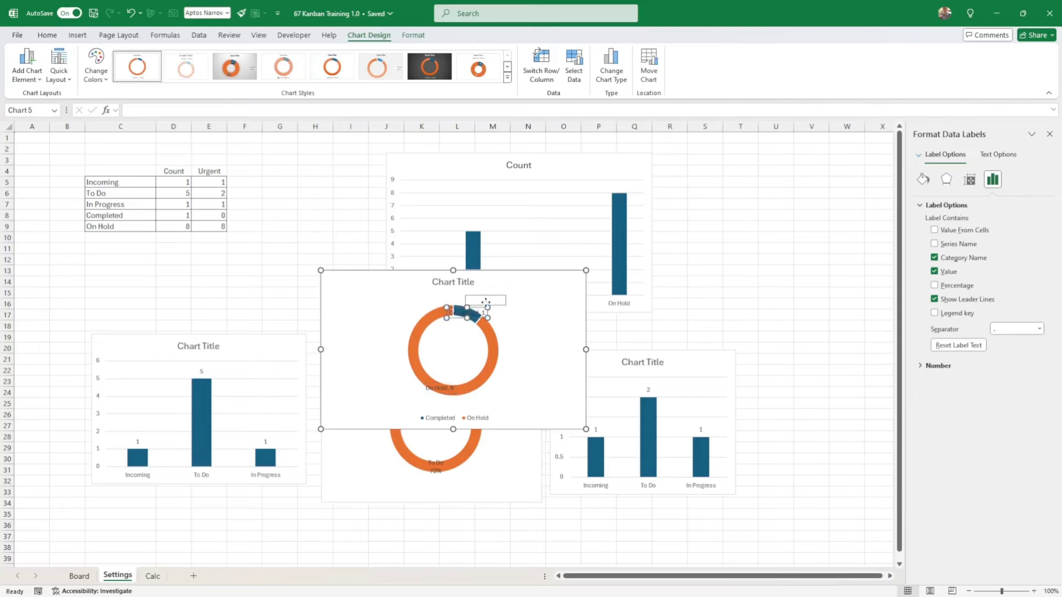
drag(458, 390, 428, 397)
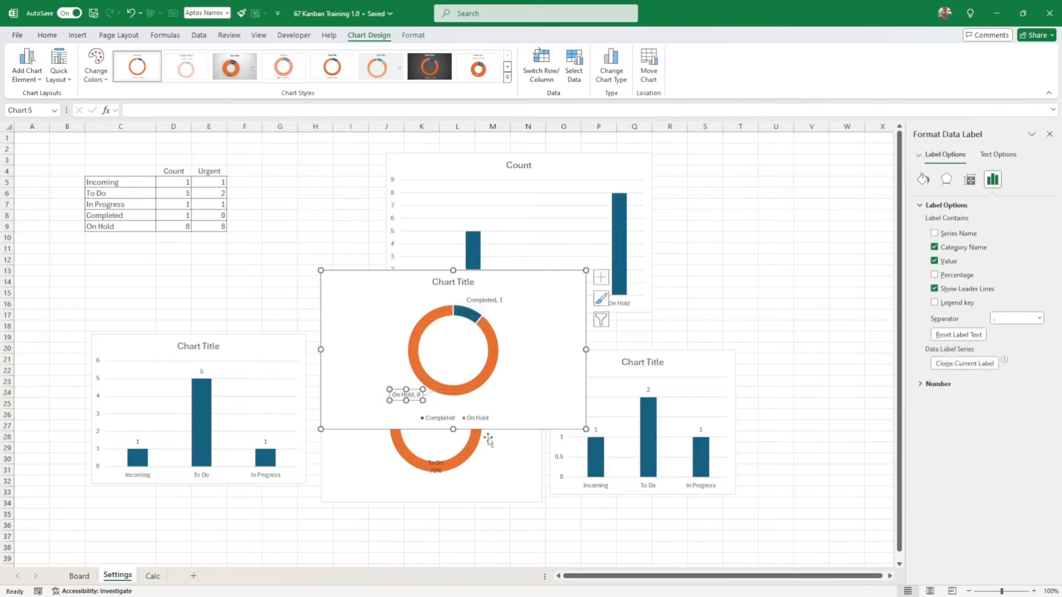
Place the Completed and On Hold doughnut chart beside the urgent-task column chart and close the formatting pane.
drag(501, 424, 840, 483)
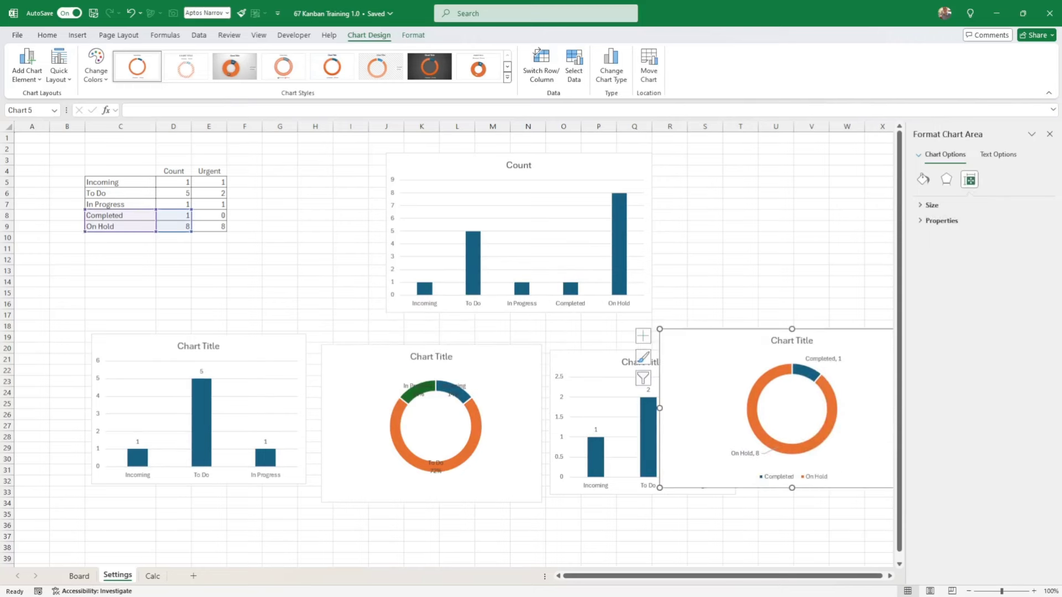
click(1049, 134)
drag(719, 354, 803, 373)
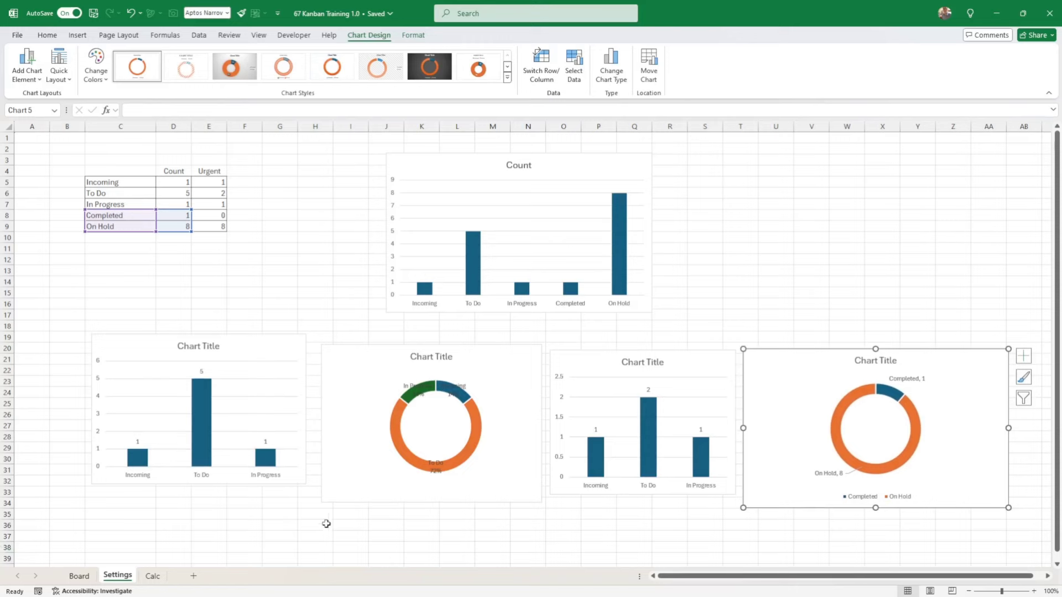
Delete the five-status Count column chart.
click(299, 481)
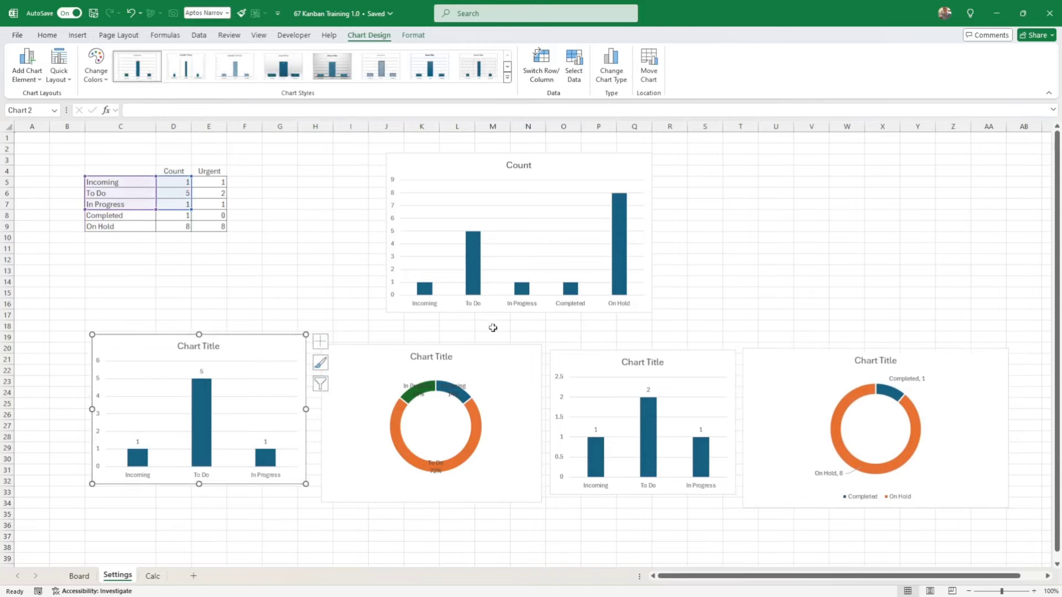
click(497, 312)
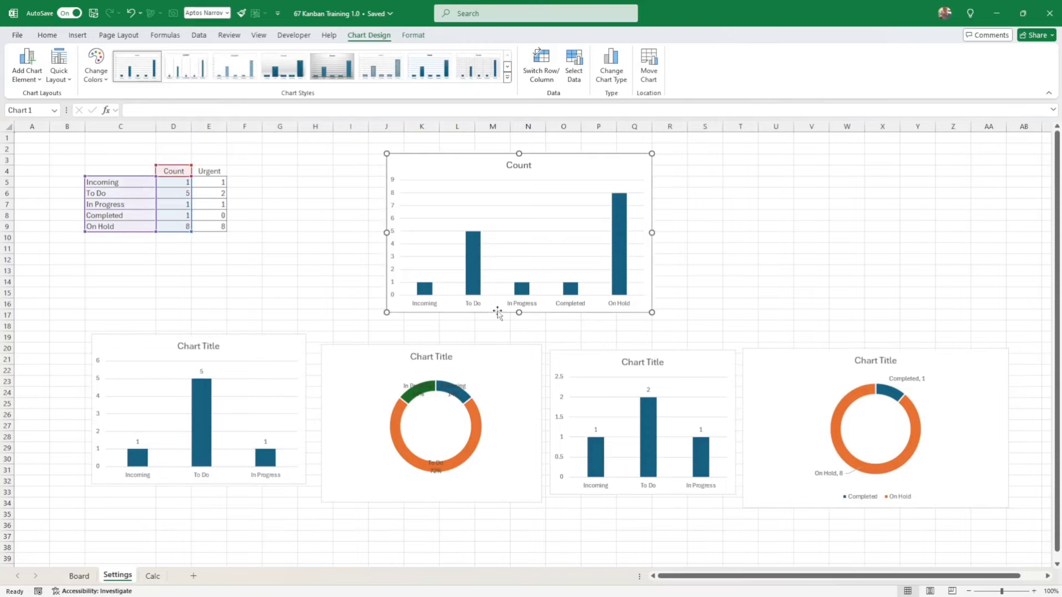
key(Delete)
Cut the four remaining charts from the Settings sheet and paste them onto the Board sheet at cell I2.
click(283, 480)
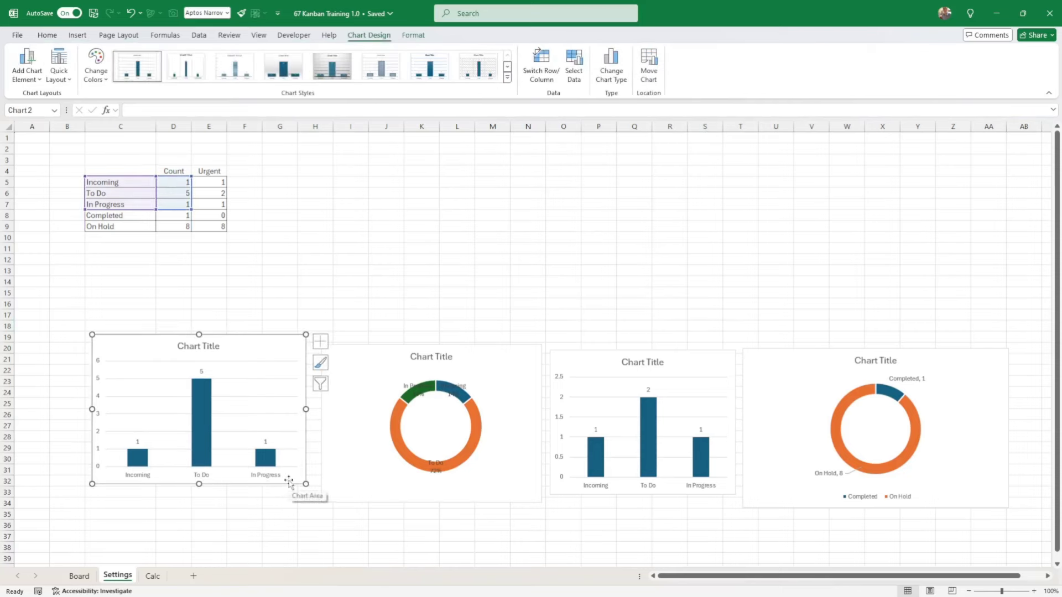
key(ctrl+a)
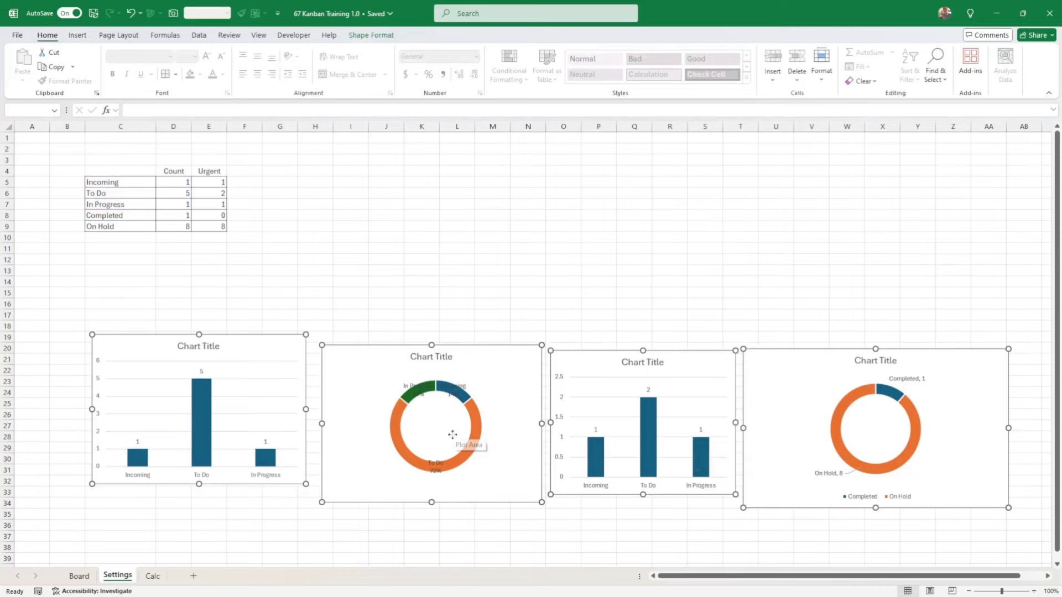
key(Delete)
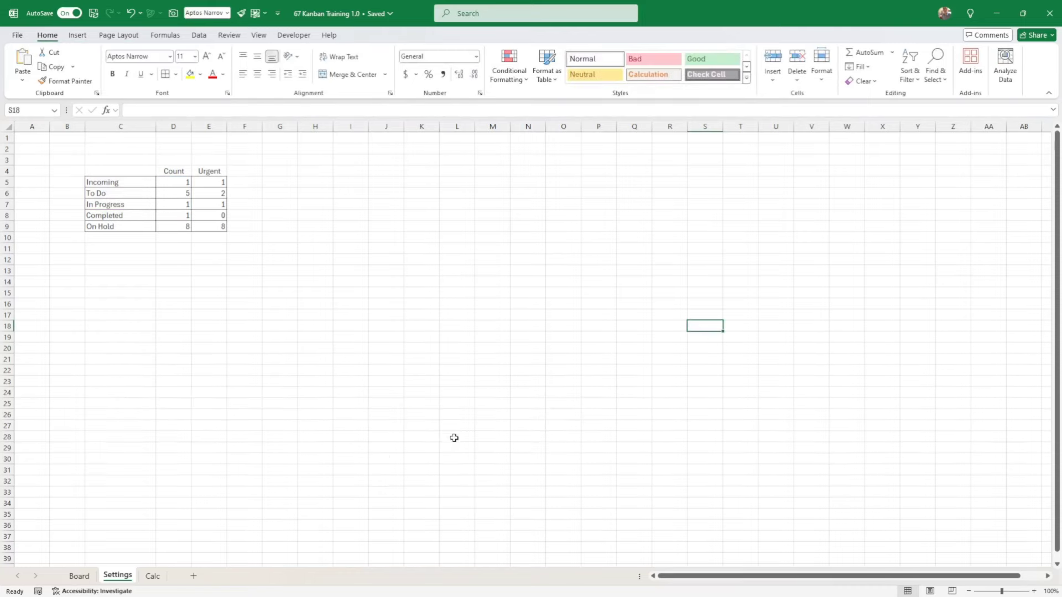
click(79, 575)
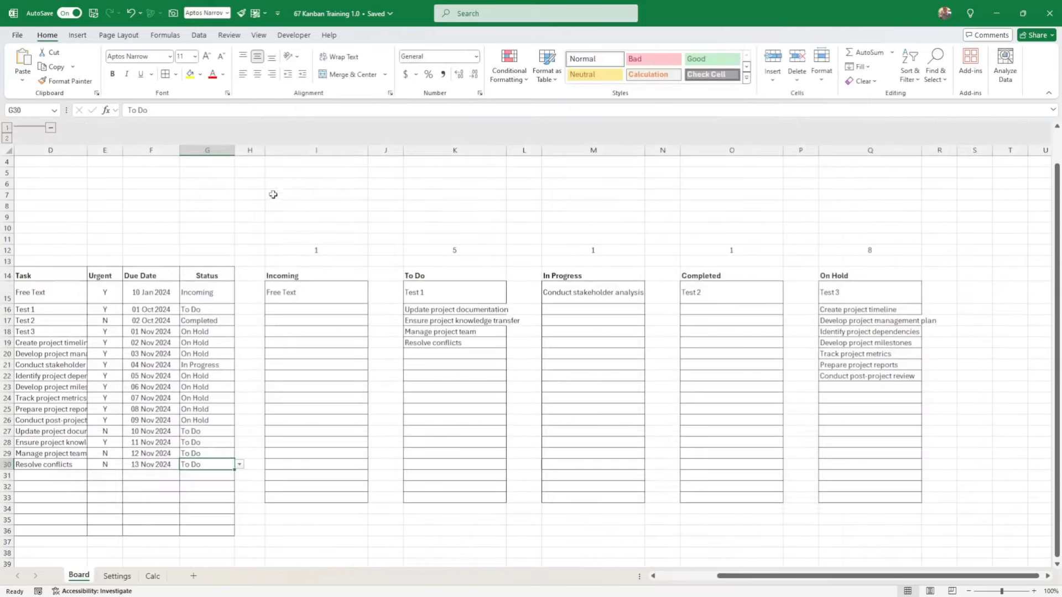
scroll(274, 183, up, 1)
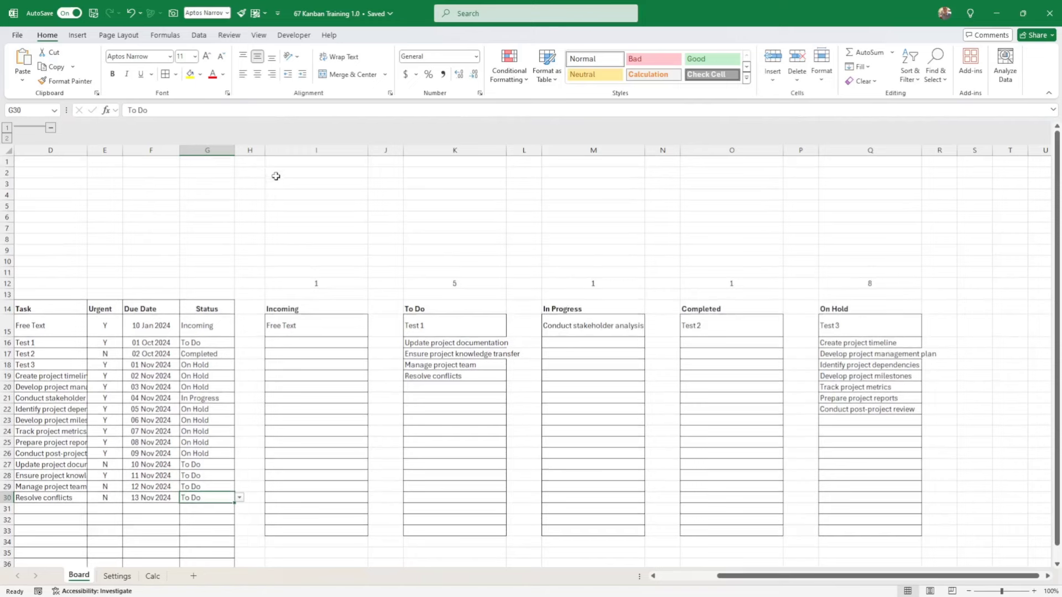
click(276, 173)
key(ctrl+v)
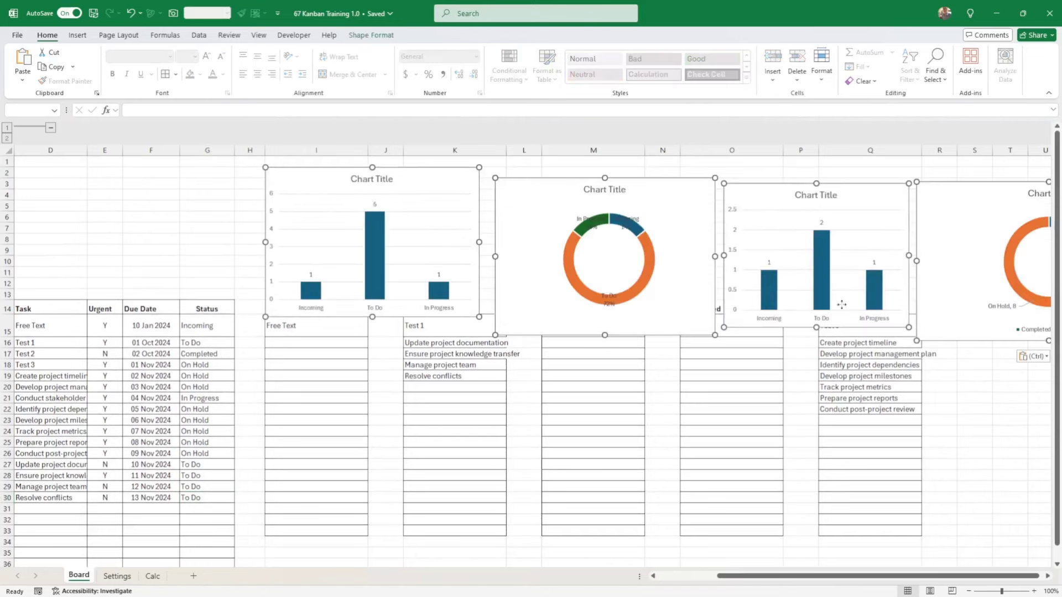
Shrink all four pasted charts together and shift the group so the first chart starts above the Incoming column.
drag(274, 313, 330, 288)
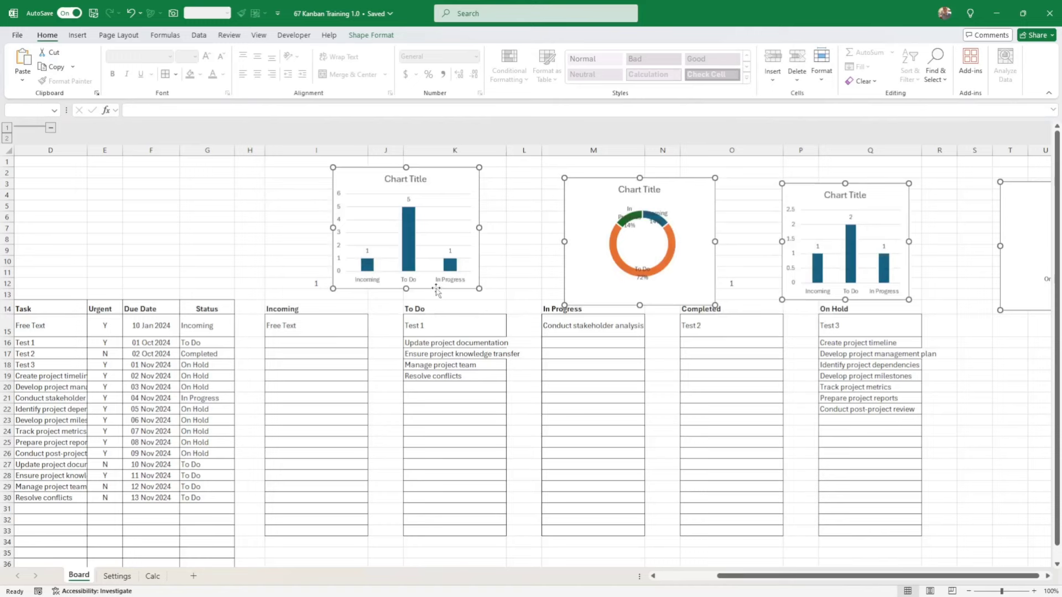
drag(437, 291, 380, 291)
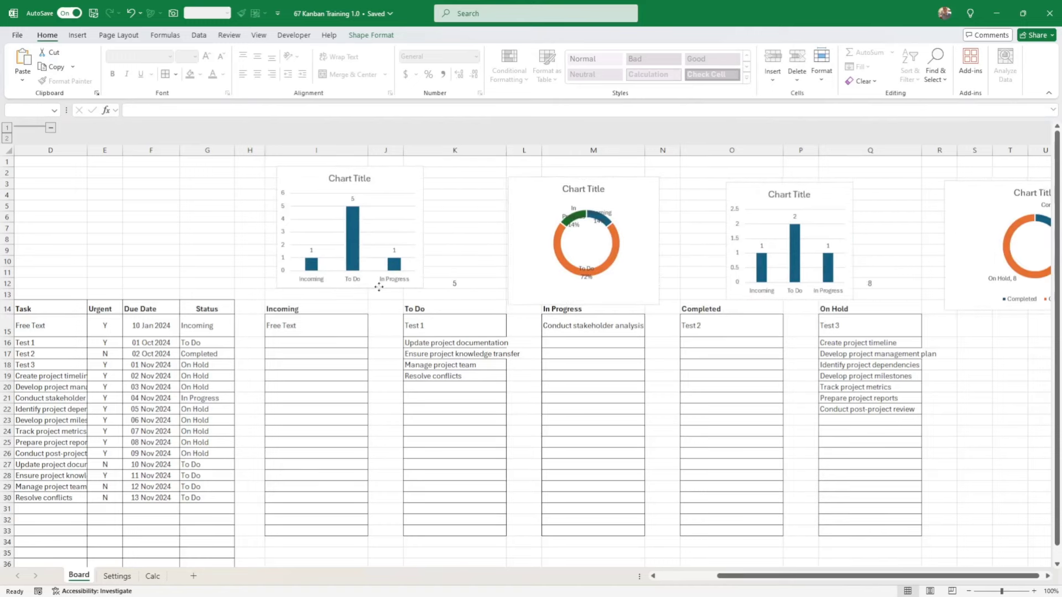
click(519, 358)
Narrow the first column chart to fit above Incoming and arrange the other three, reduced in size, above To Do, In Progress and Completed.
click(423, 288)
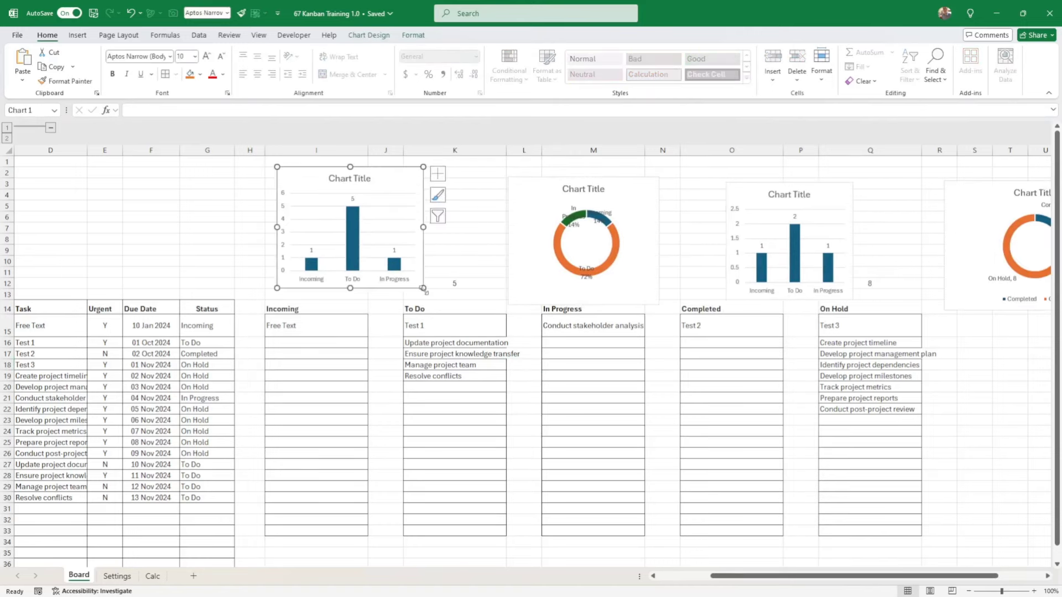
drag(424, 288, 370, 288)
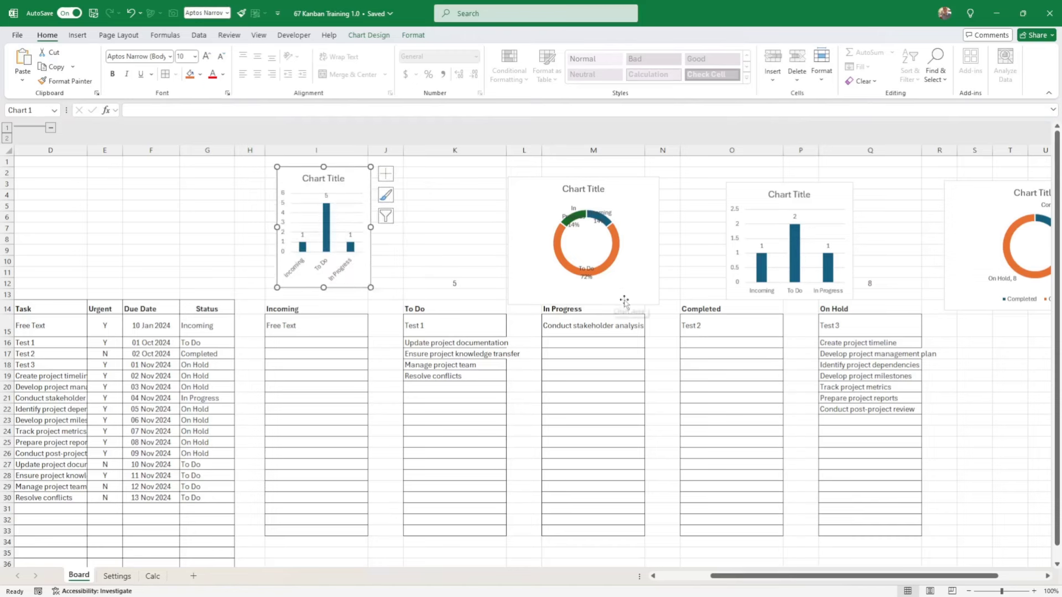
drag(626, 302, 505, 273)
drag(775, 296, 587, 270)
drag(988, 298, 711, 272)
drag(849, 285, 763, 279)
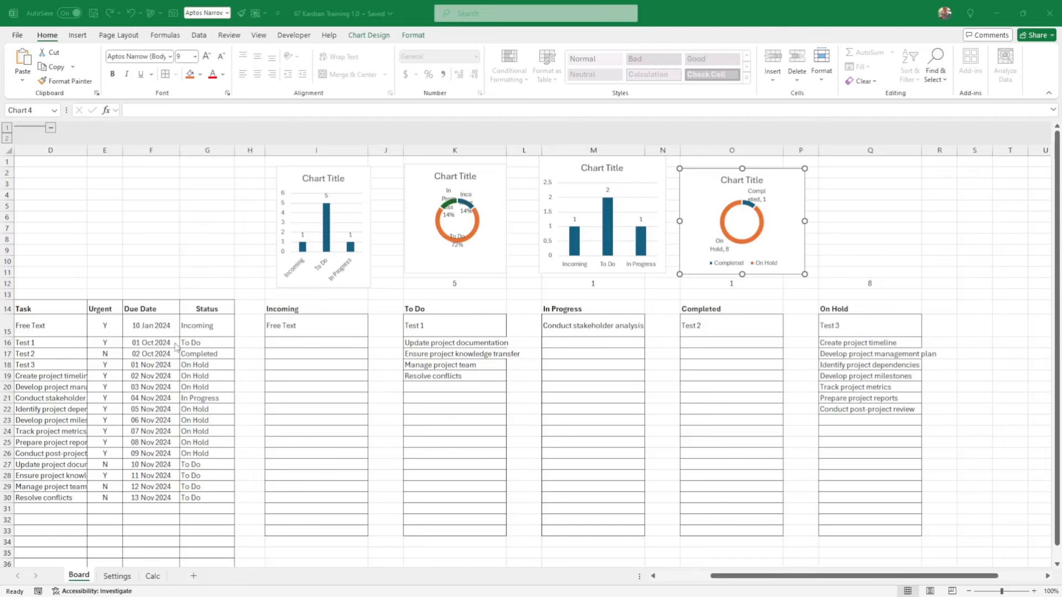
Apply the Paper theme colors to the workbook.
click(121, 35)
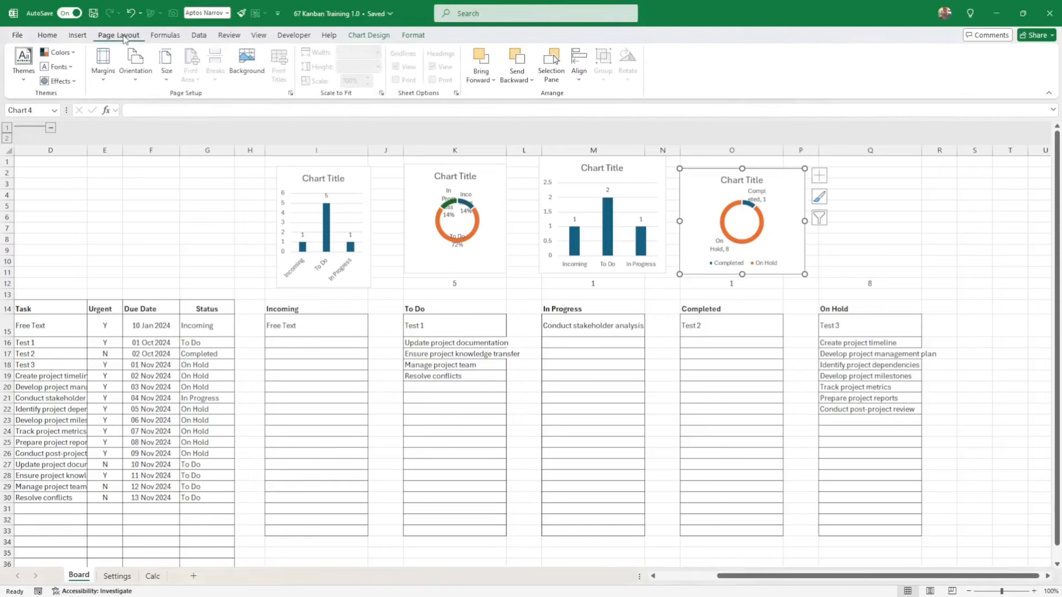
click(66, 55)
scroll(85, 295, down, 2)
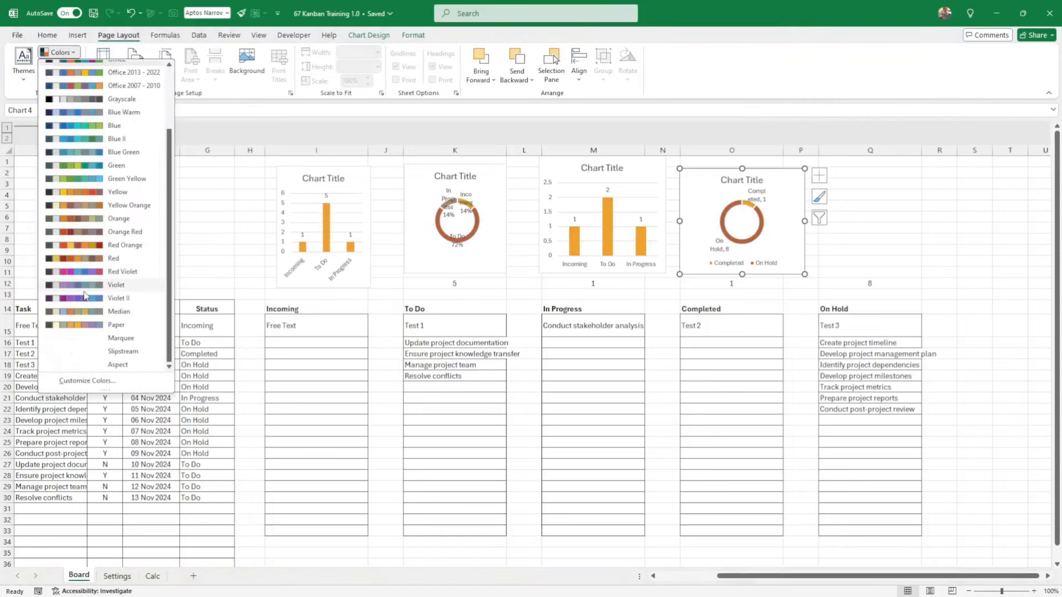
click(83, 324)
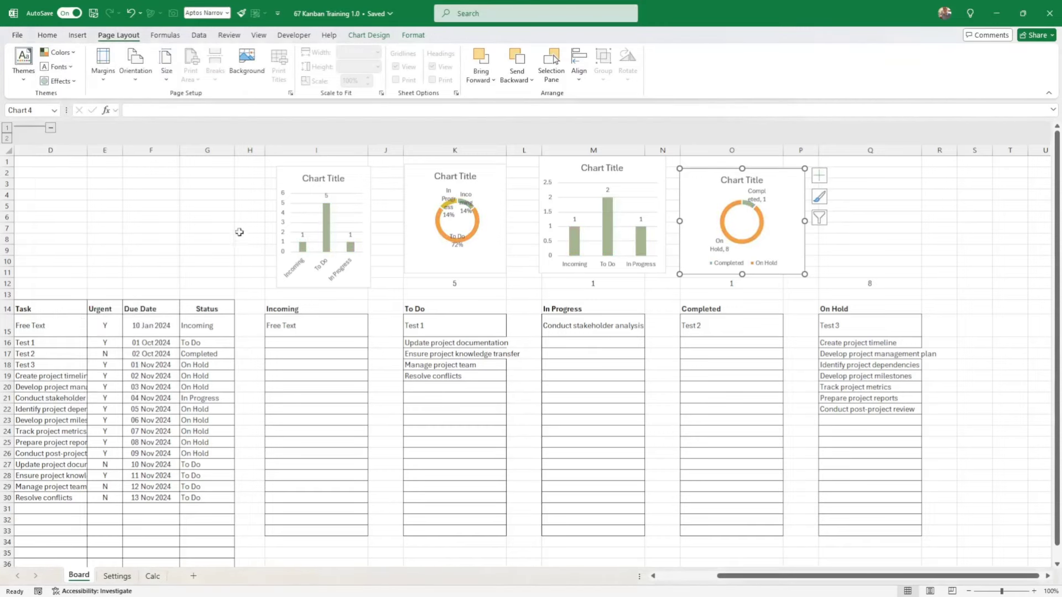
click(190, 195)
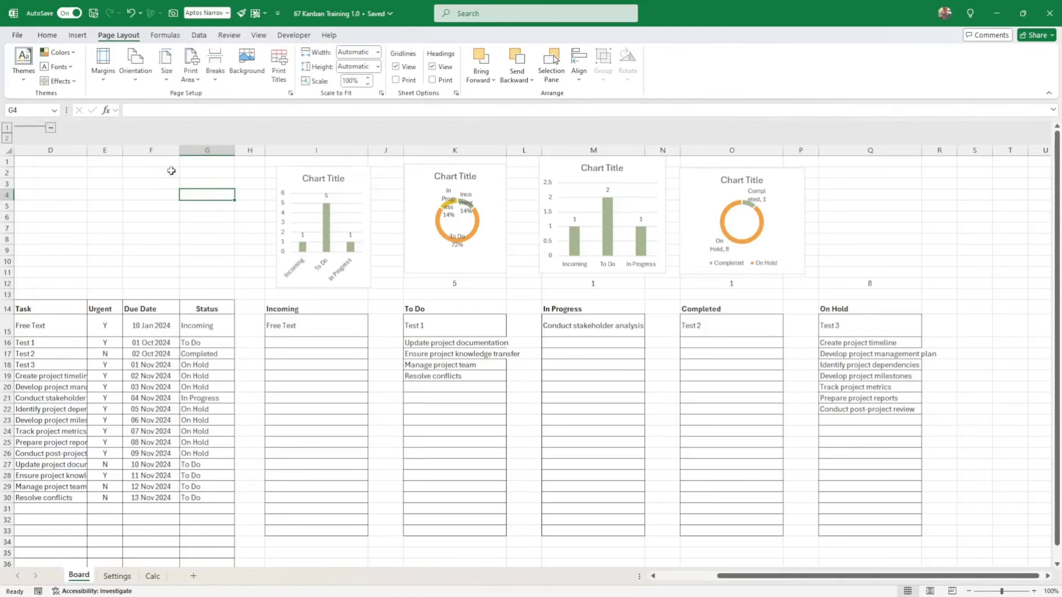
Format the Incoming header in I14 with a pink theme fill, white text, and centered horizontal and vertical alignment.
click(312, 308)
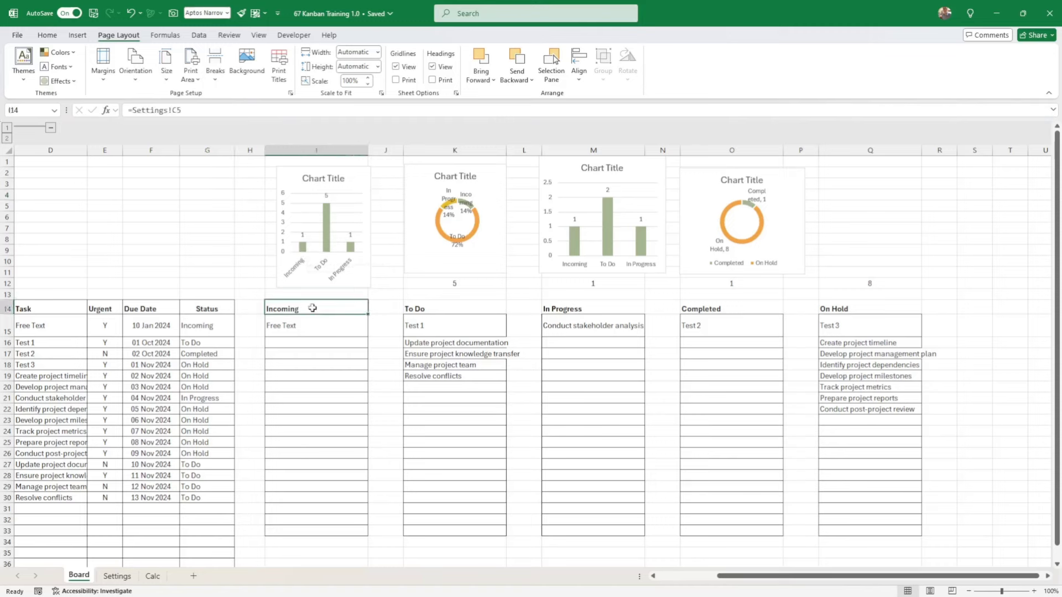
click(57, 40)
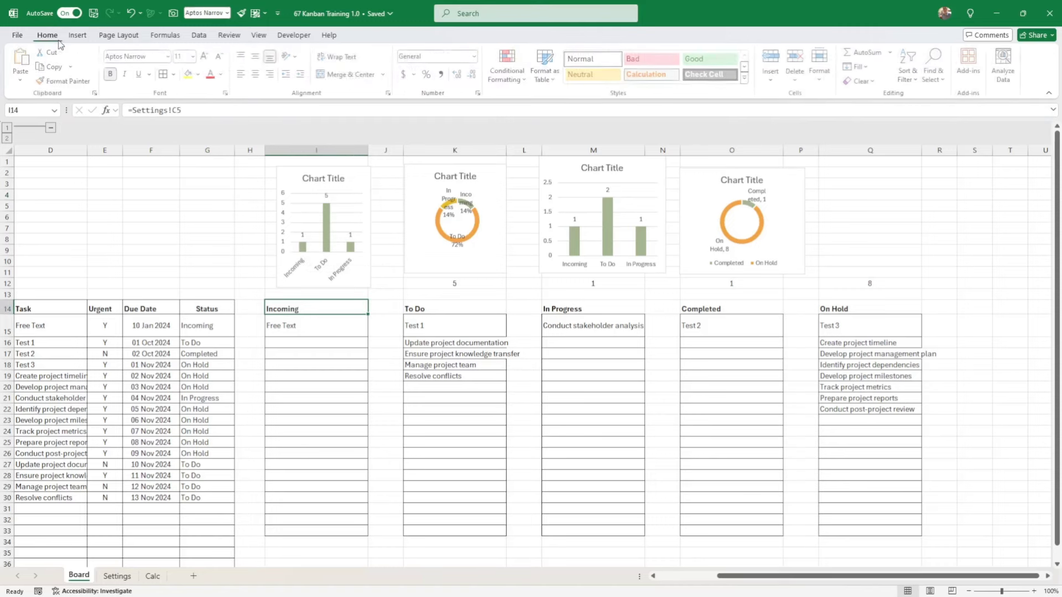
click(201, 75)
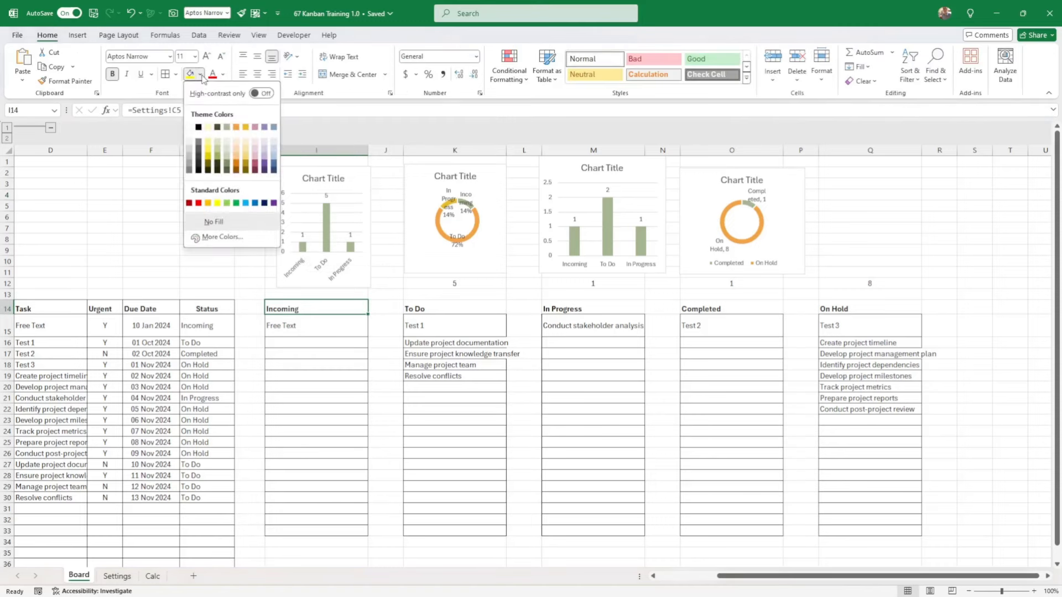
click(256, 128)
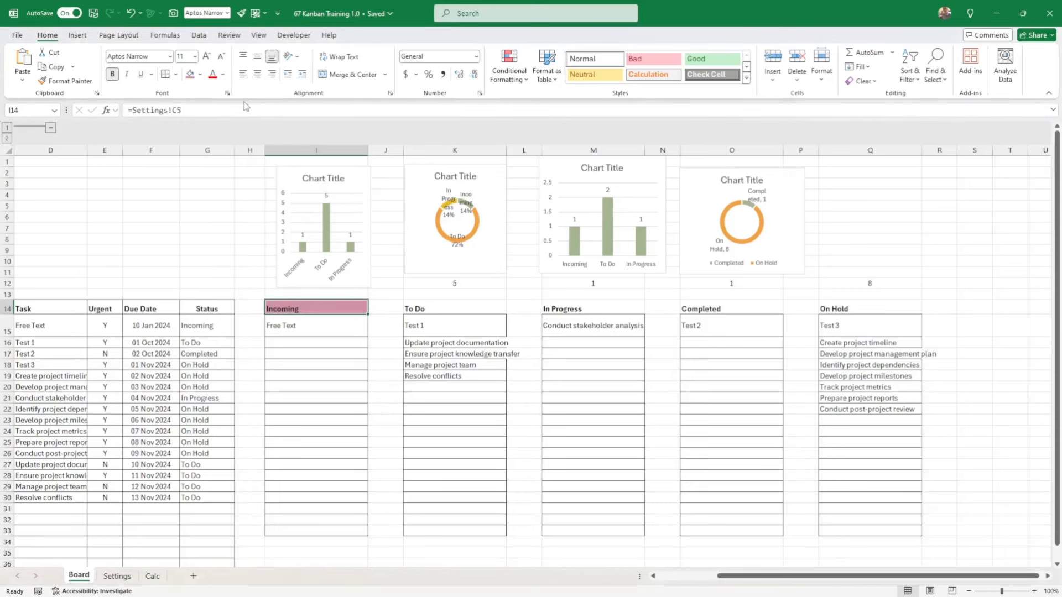
click(223, 74)
click(213, 145)
click(257, 57)
click(257, 75)
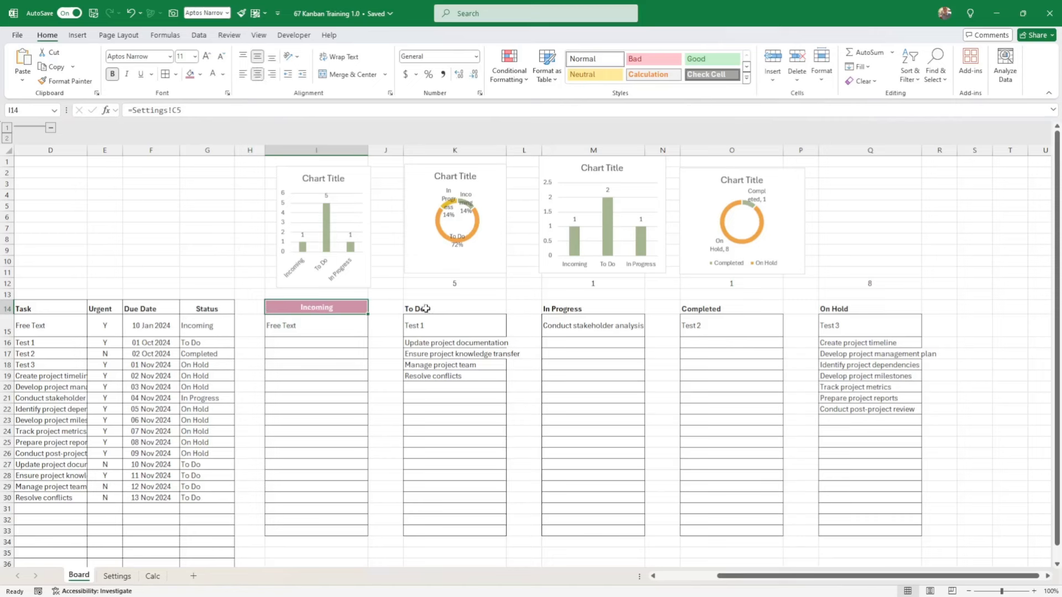
Copy the Incoming header's formatting to the To Do header in K14.
click(66, 80)
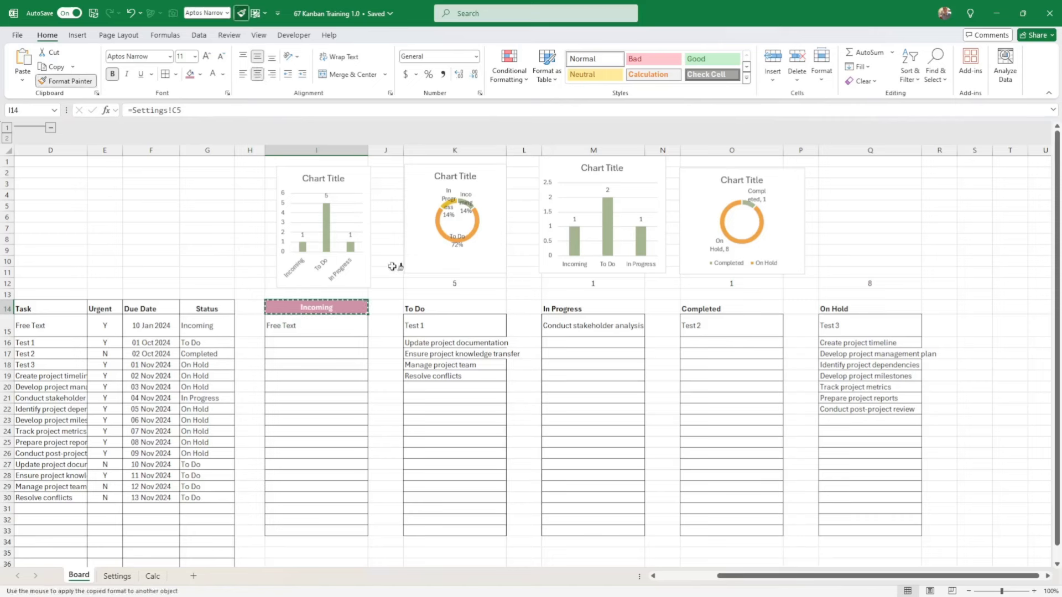
click(435, 306)
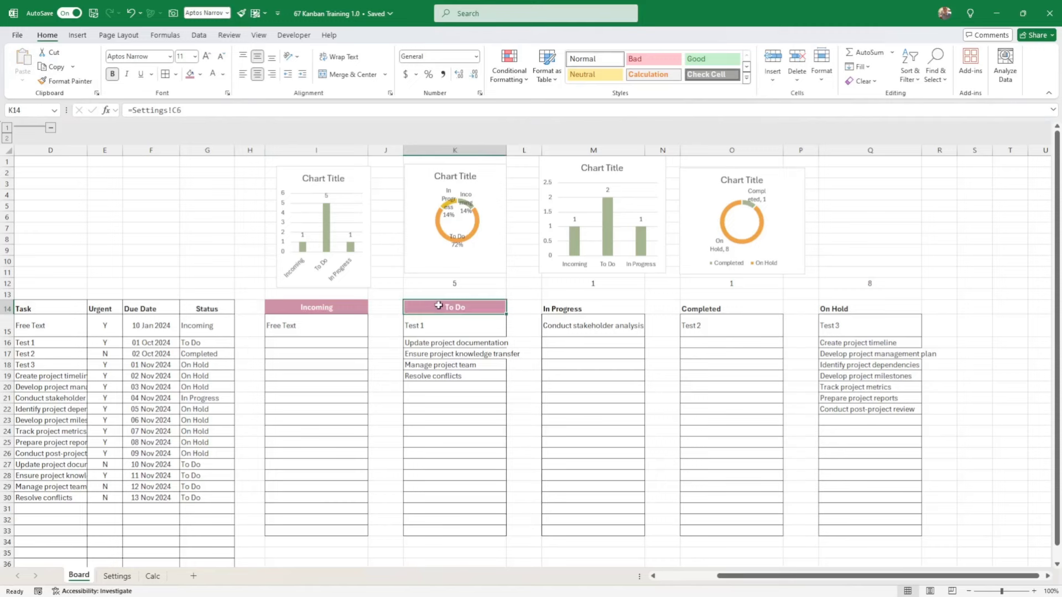
Fill the To Do header in K14 with purple and copy its formatting to the In Progress header in M14 with a green fill.
click(201, 74)
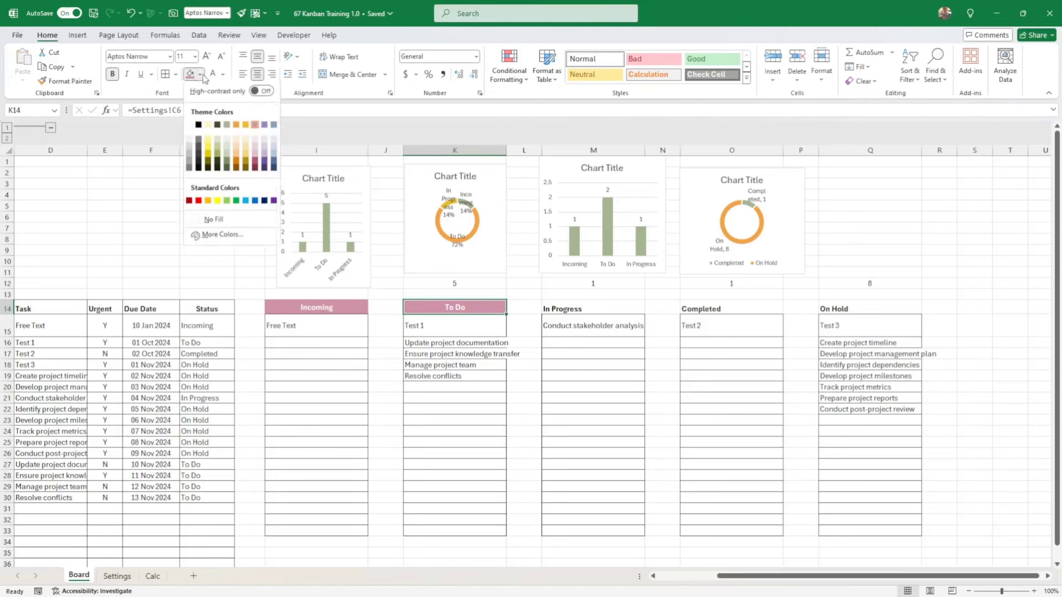
click(265, 125)
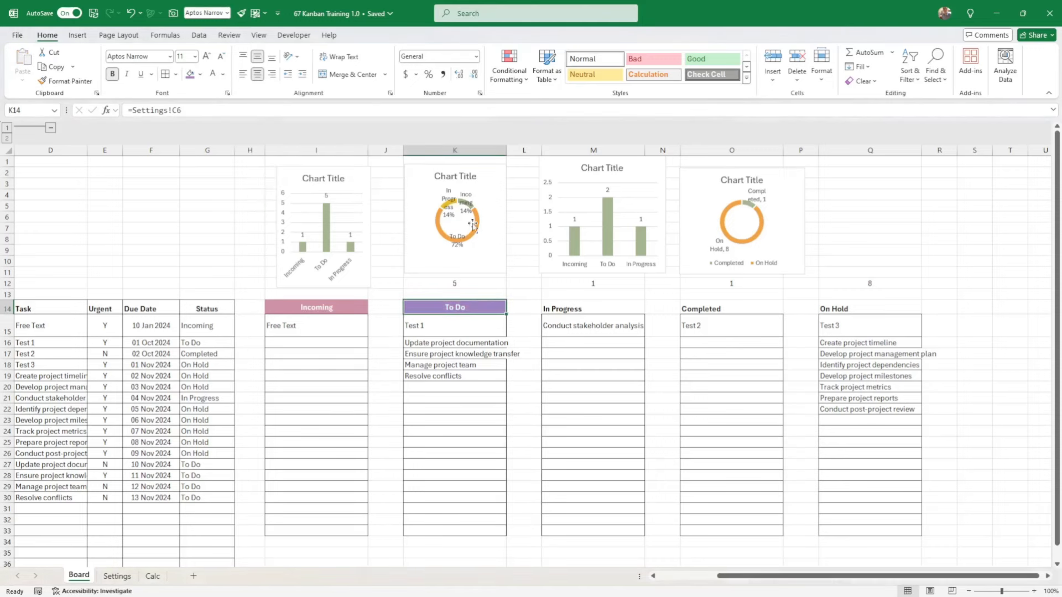
click(65, 81)
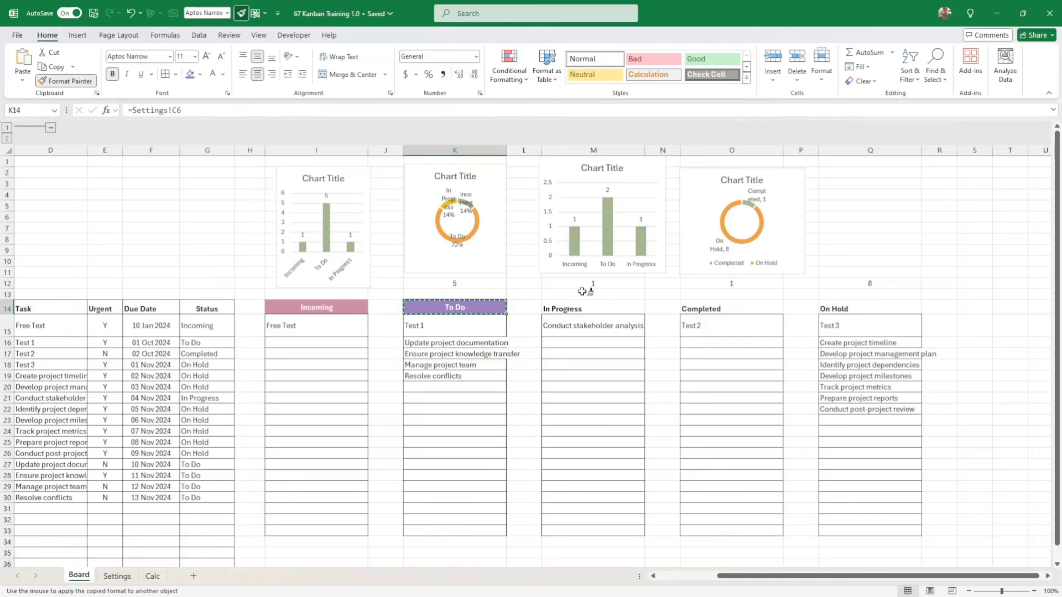
click(591, 306)
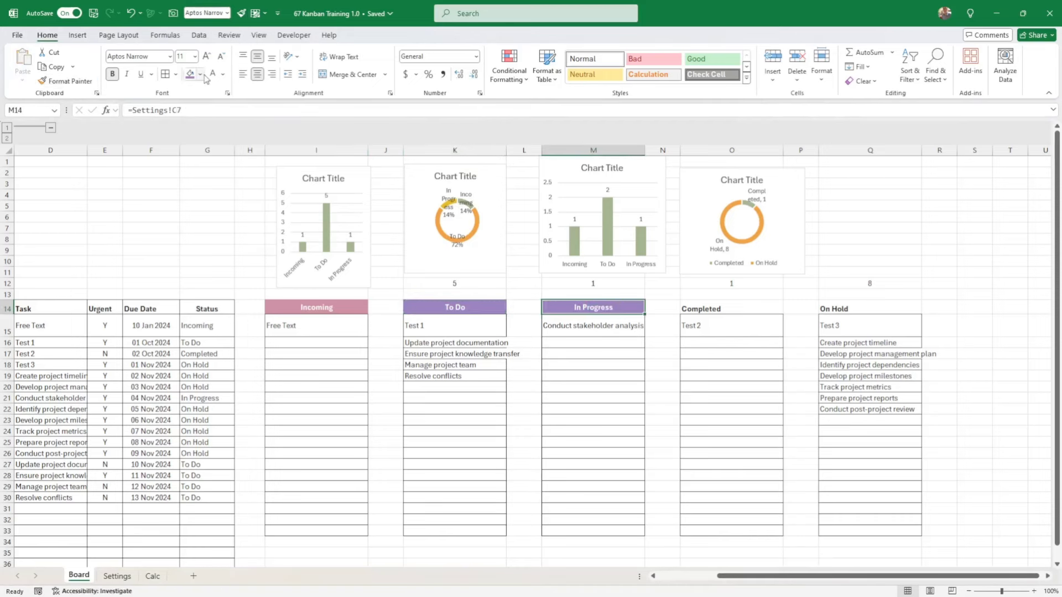
click(201, 75)
click(227, 128)
Copy the In Progress header's formatting to the Completed header in O14 and change its fill to the blue theme color.
click(65, 81)
click(731, 308)
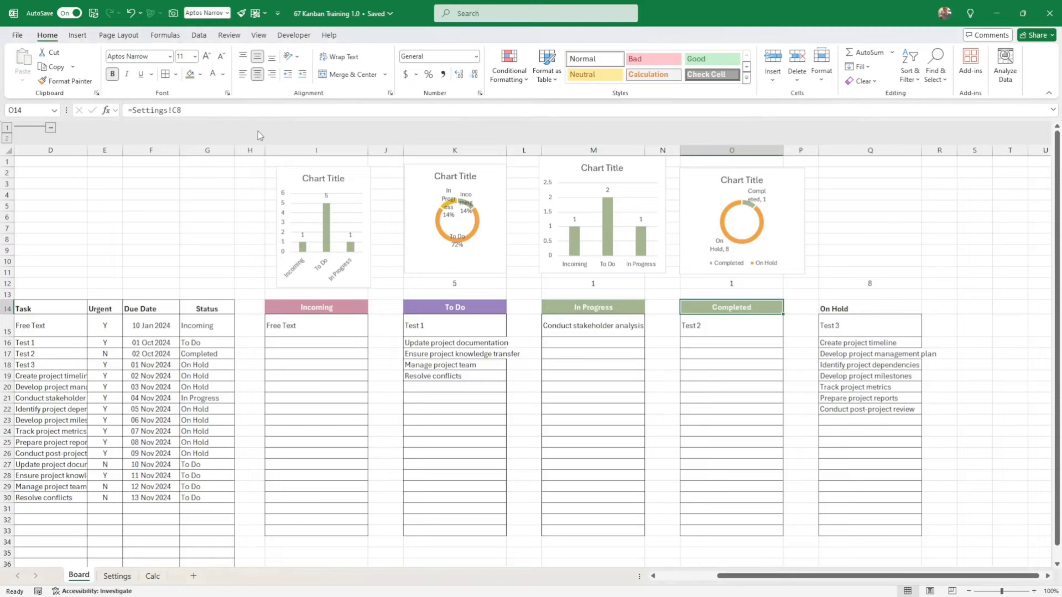
click(201, 74)
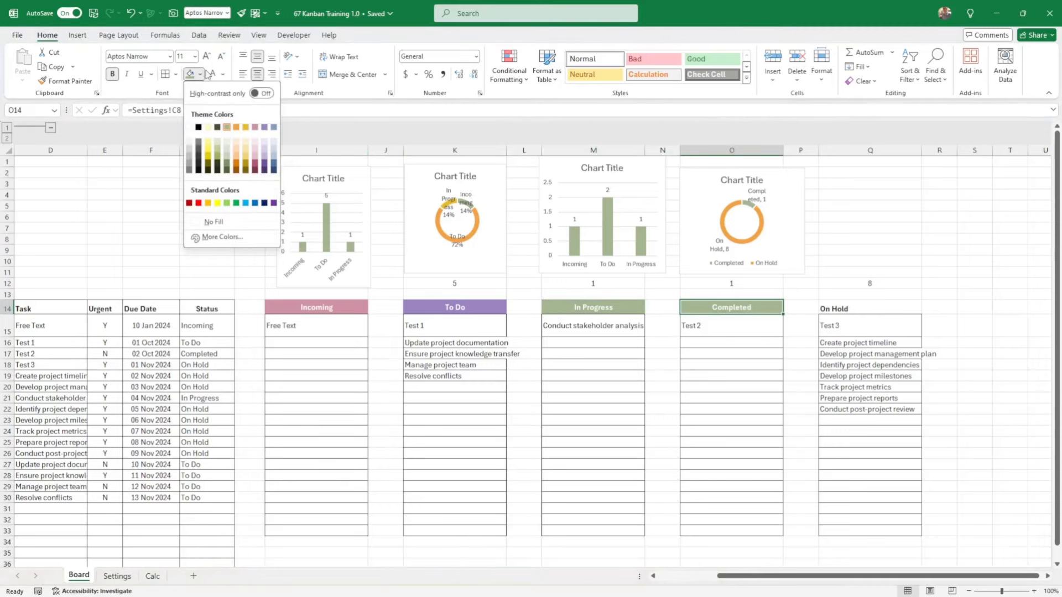
click(273, 127)
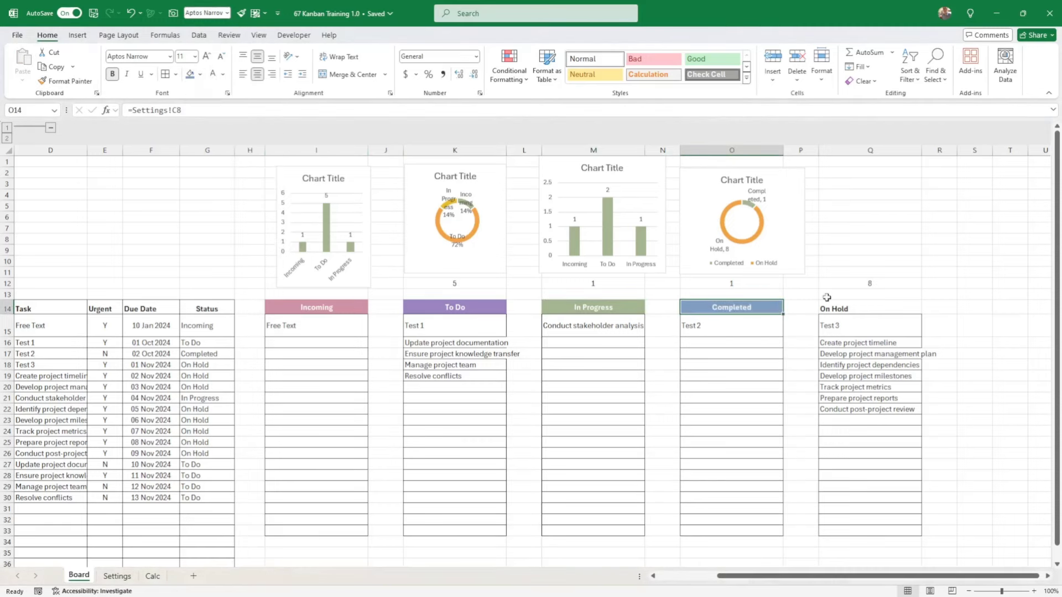
Copy the Completed header's formatting to the On Hold header in Q14 and change its fill to a dark gray theme shade.
click(78, 81)
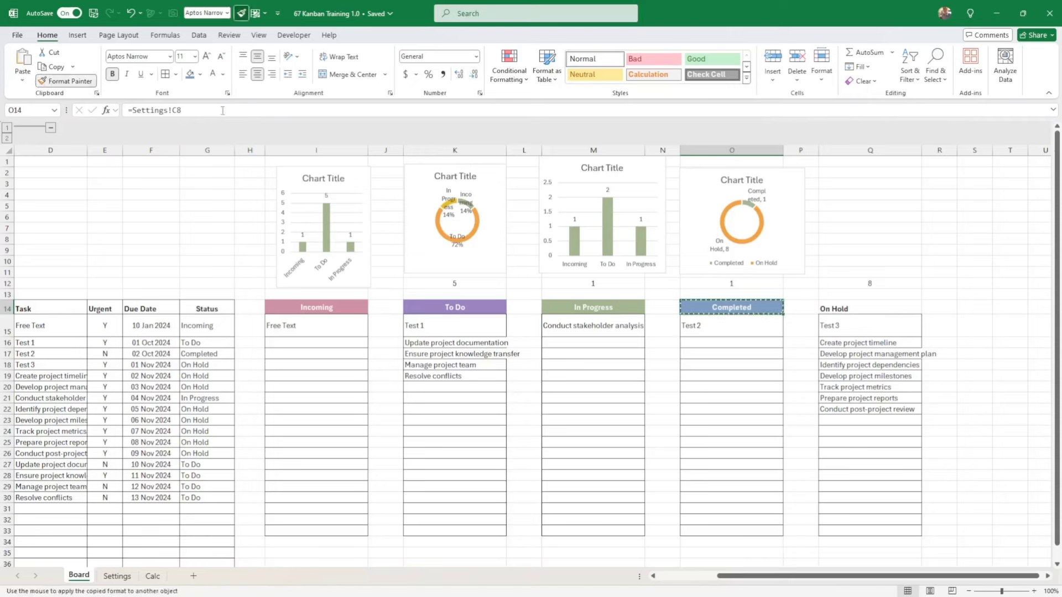
click(871, 308)
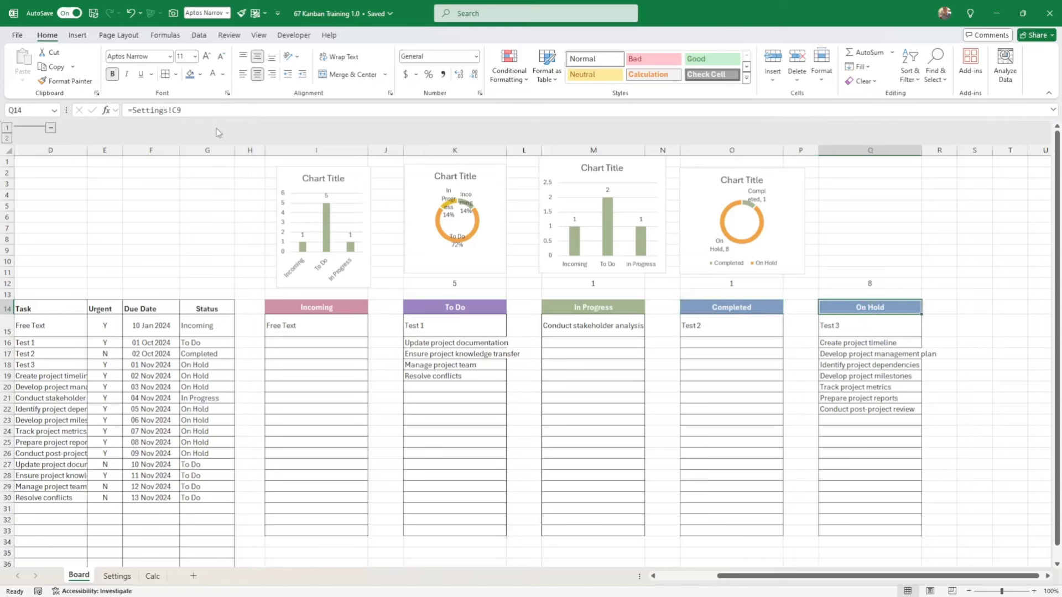
click(200, 74)
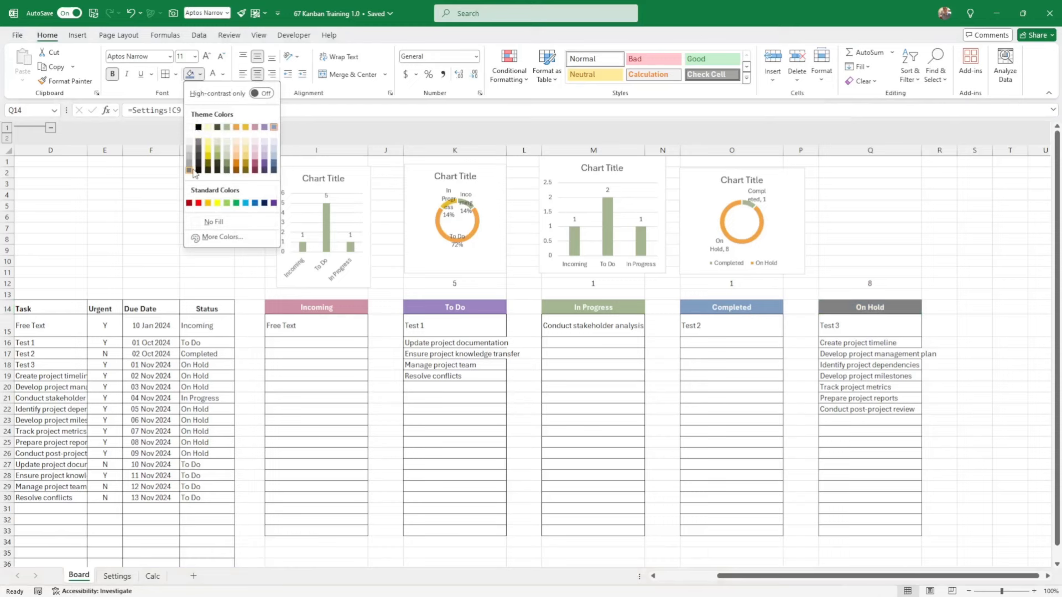
click(190, 171)
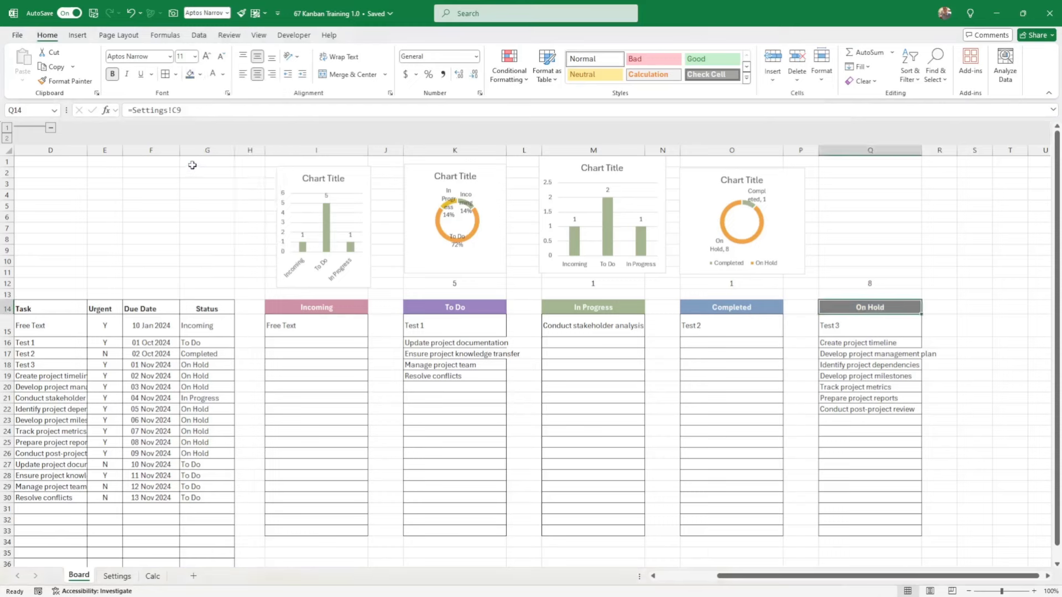
click(810, 336)
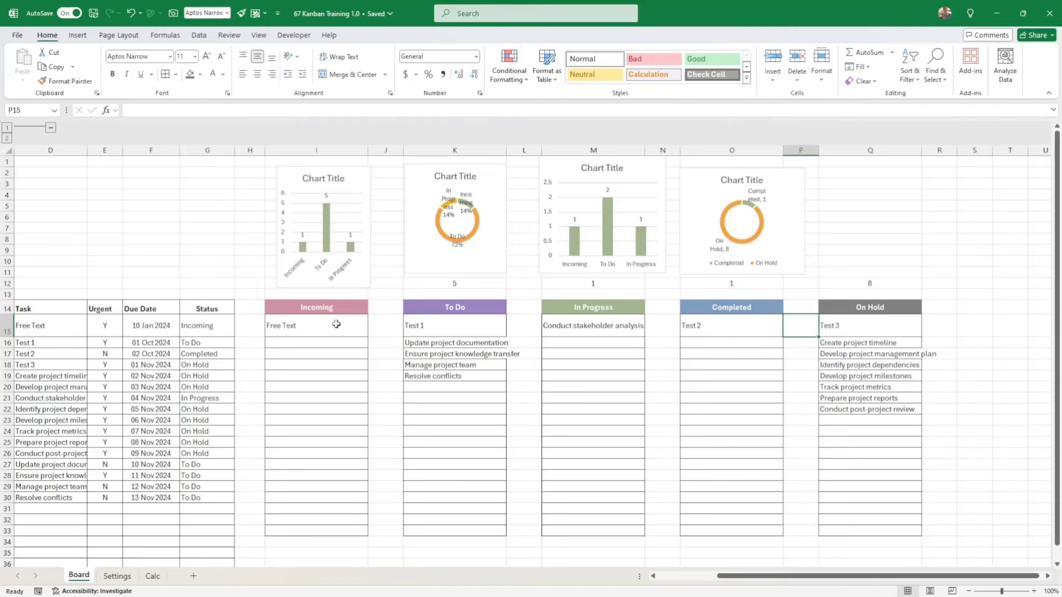
Apply the pink shape style to the Incoming bar and the purple one to the To Do bar in the chart above Incoming.
click(302, 250)
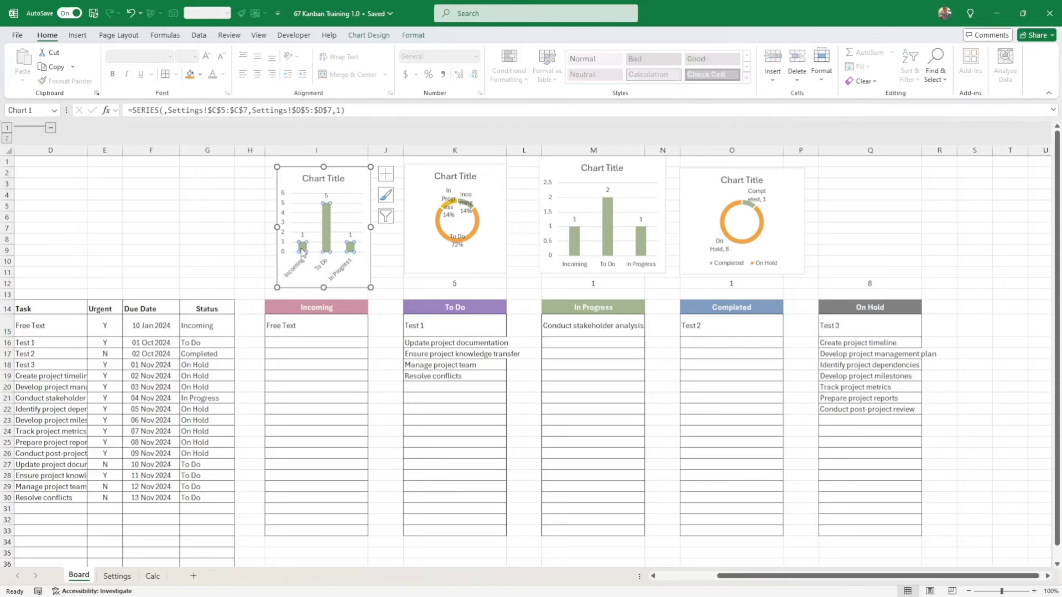
click(303, 249)
click(414, 35)
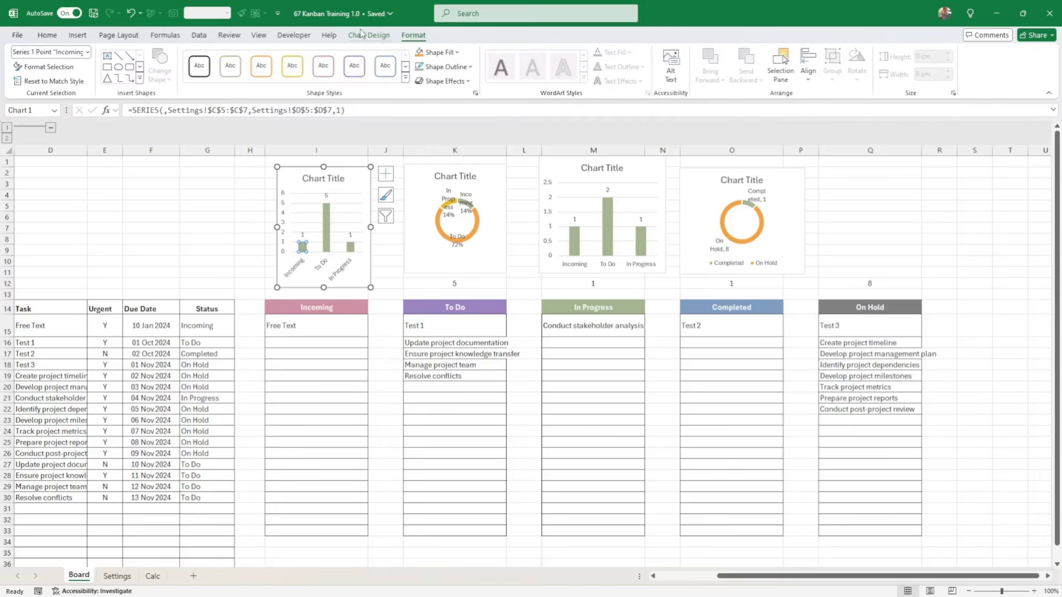
click(405, 78)
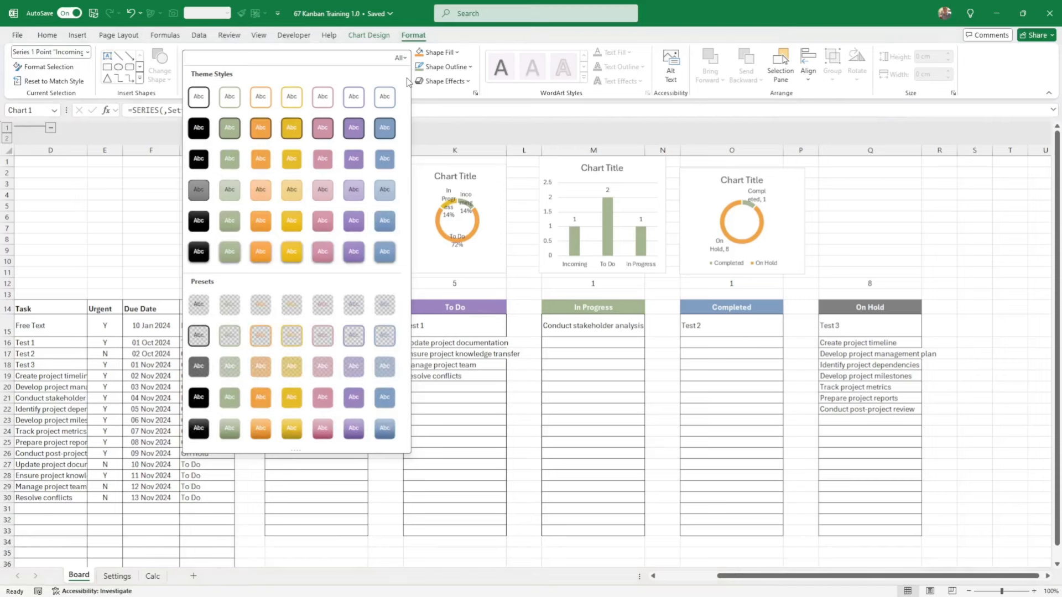
click(324, 223)
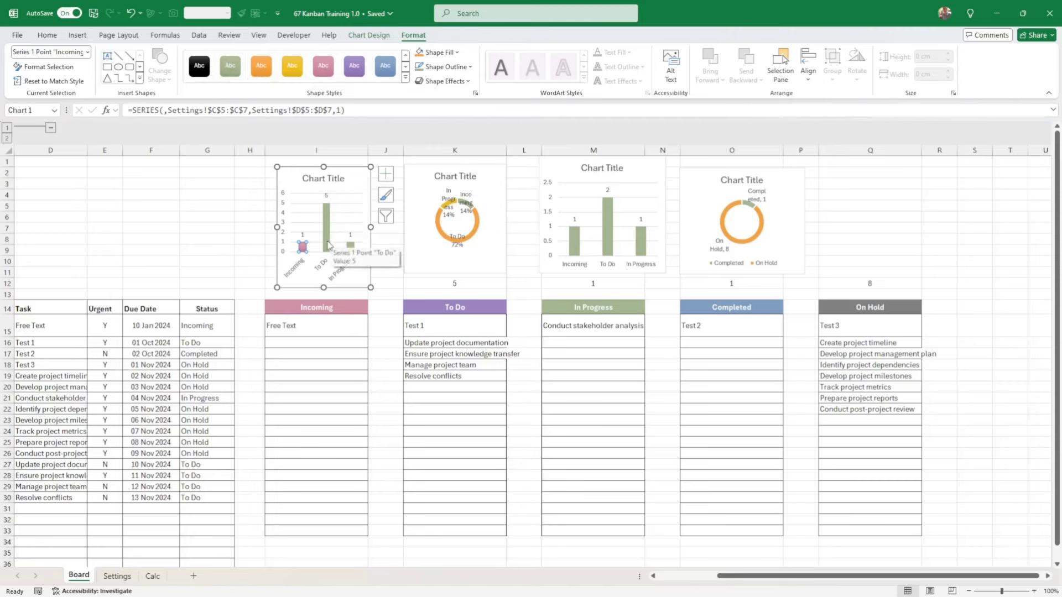
click(328, 244)
click(354, 66)
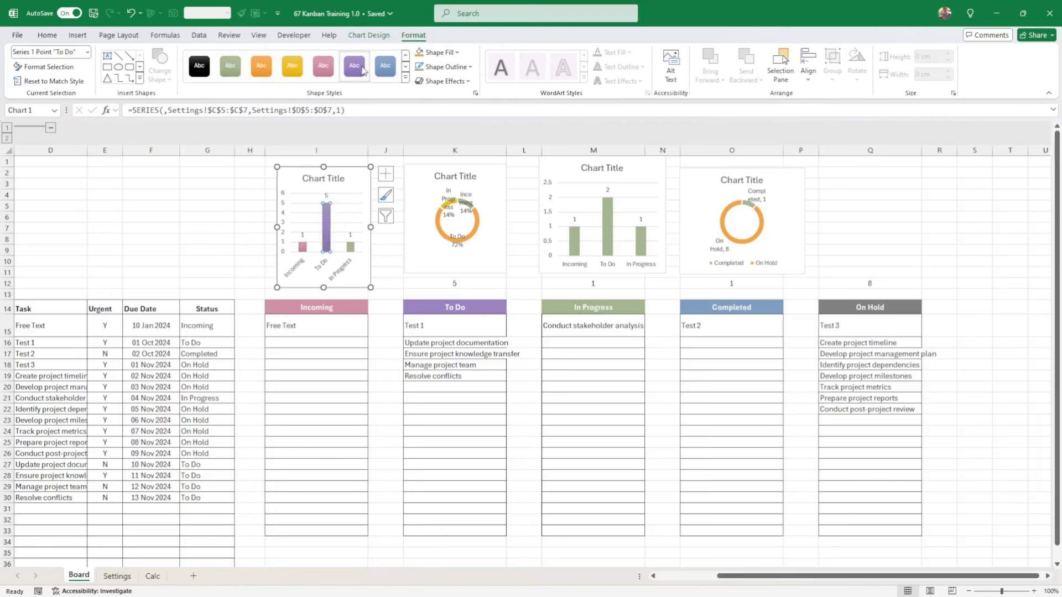
click(351, 249)
In the column chart above In Progress, apply the purple shape style to the To Do bar and pink to the Incoming bar.
click(612, 252)
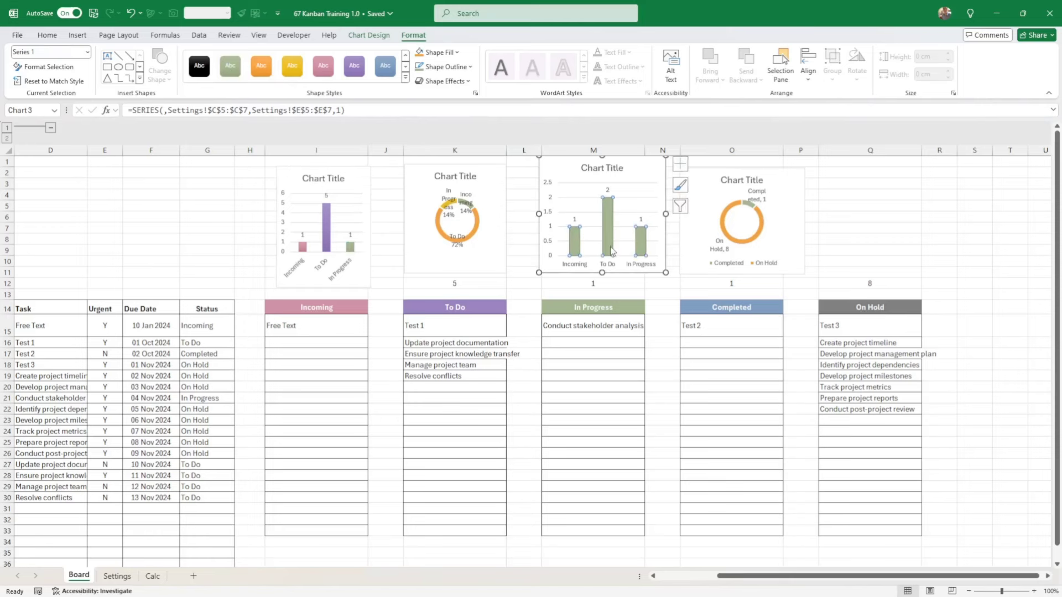
click(611, 249)
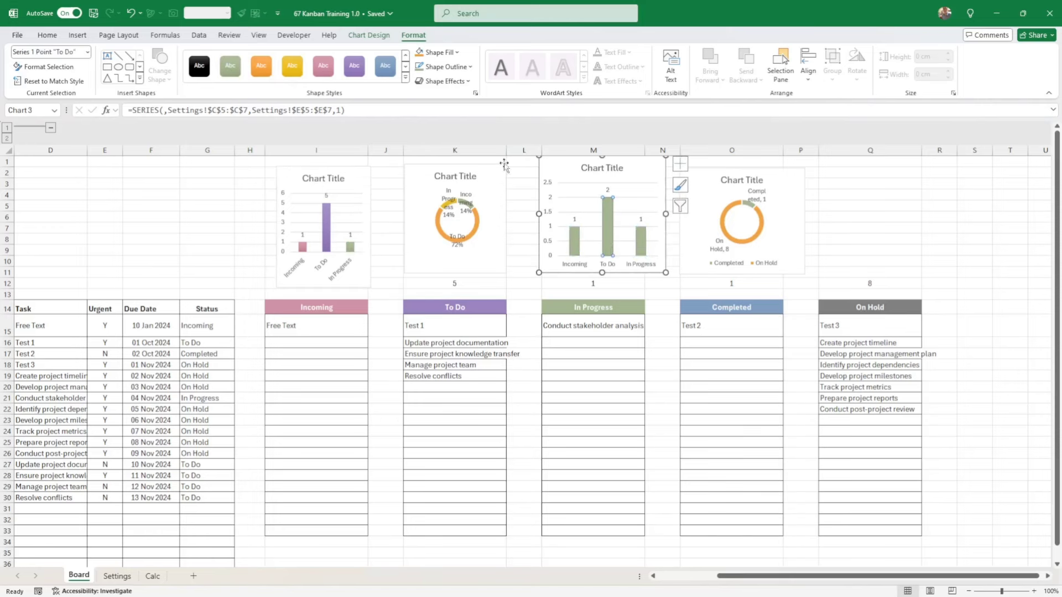
click(354, 65)
click(569, 243)
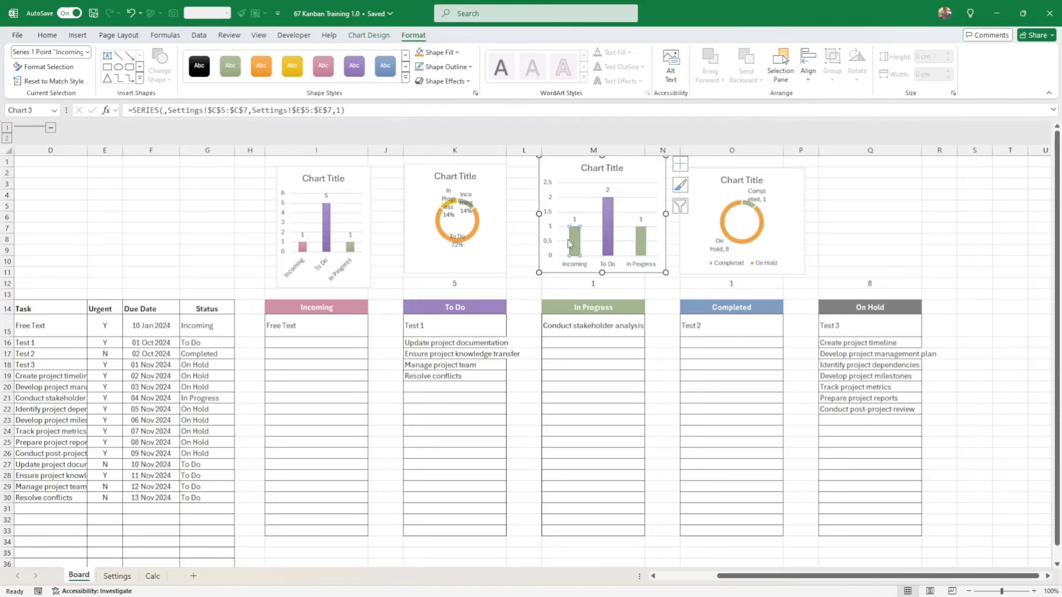
click(323, 67)
Delete the title of the doughnut chart above the To Do column.
click(505, 263)
click(471, 176)
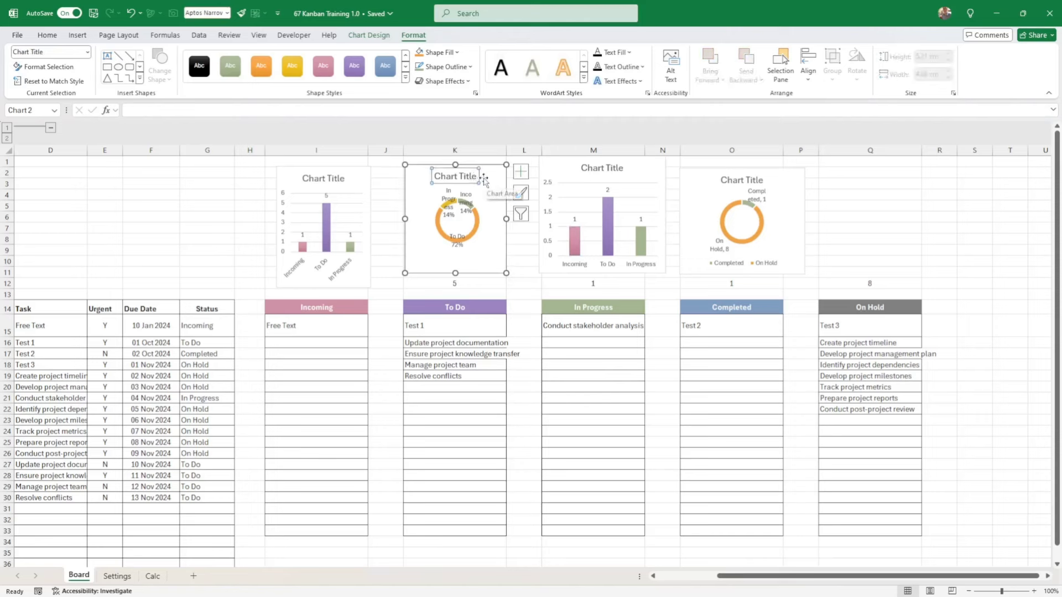
key(Delete)
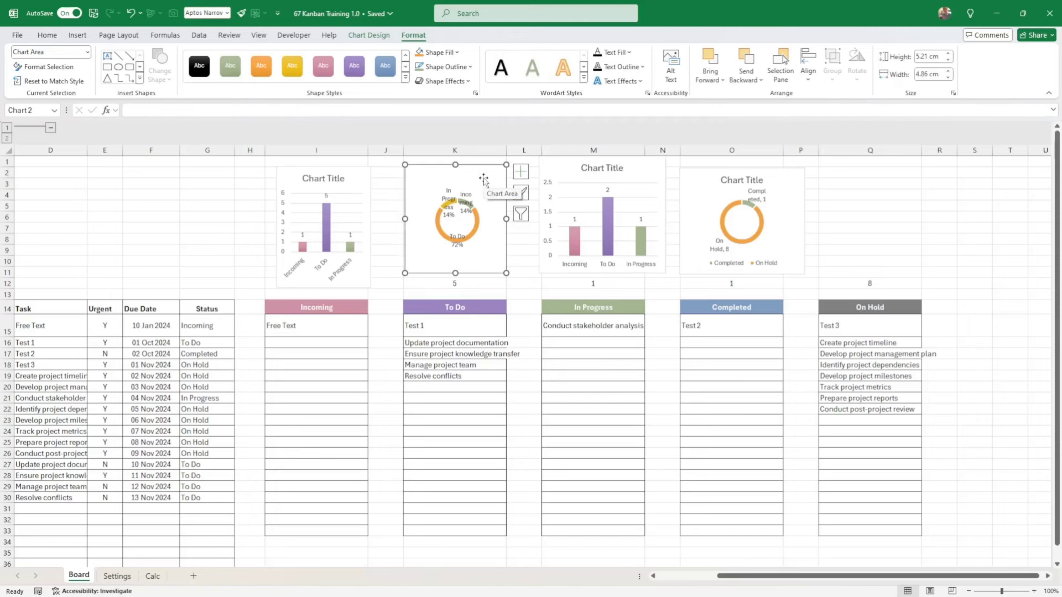
Enlarge the To Do doughnut chart to about 5.79 cm high by 6.1 cm wide and expand its plot area inside the frame.
click(479, 221)
drag(506, 273, 532, 285)
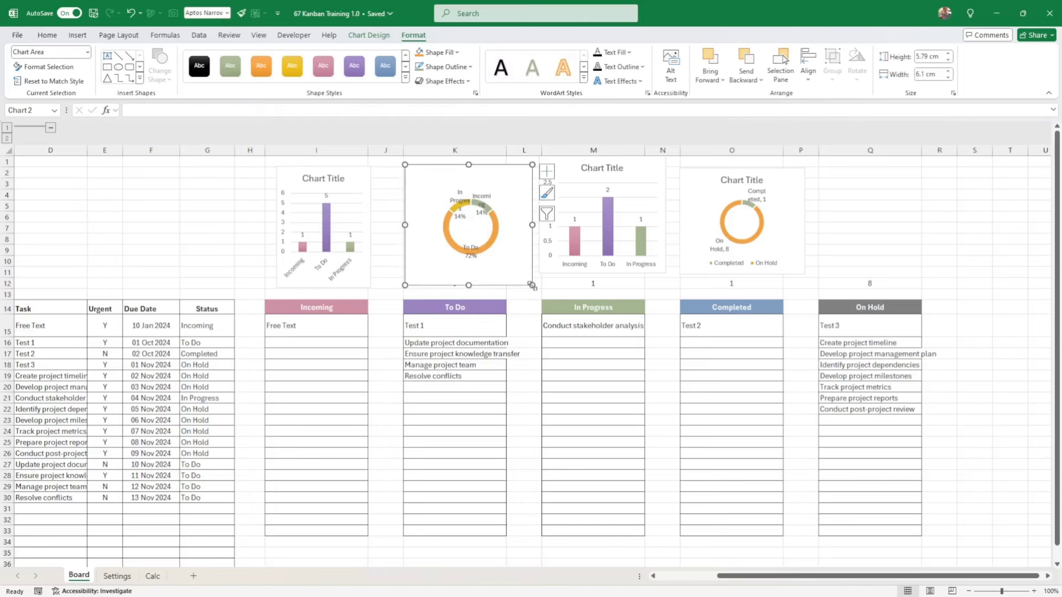
click(489, 244)
drag(500, 255, 512, 261)
drag(441, 191, 430, 179)
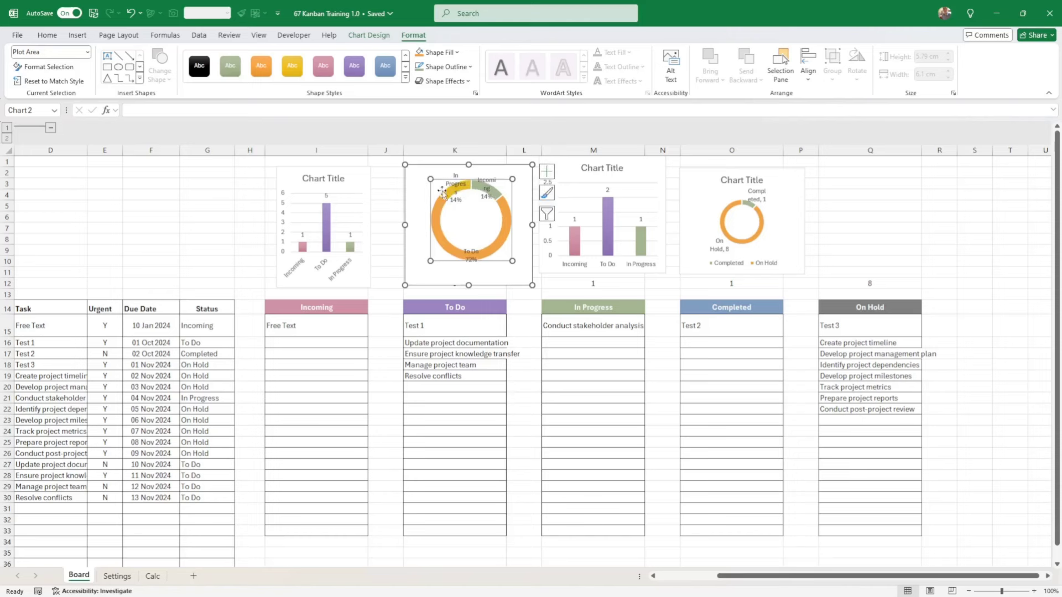
Set the doughnut hole size of the chart above To Do to 67%.
click(503, 241)
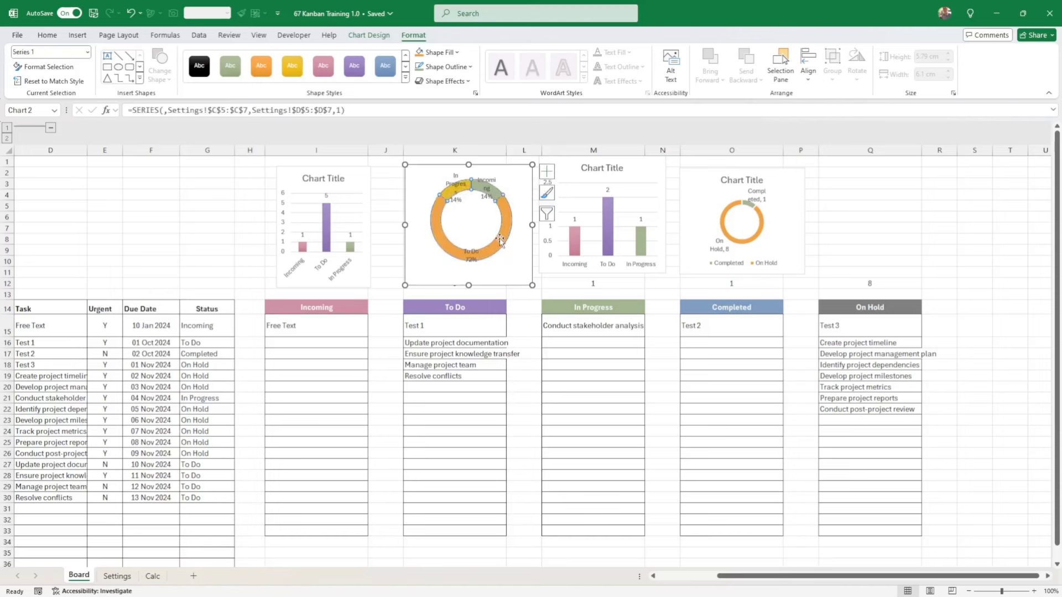
right_click(502, 240)
click(546, 358)
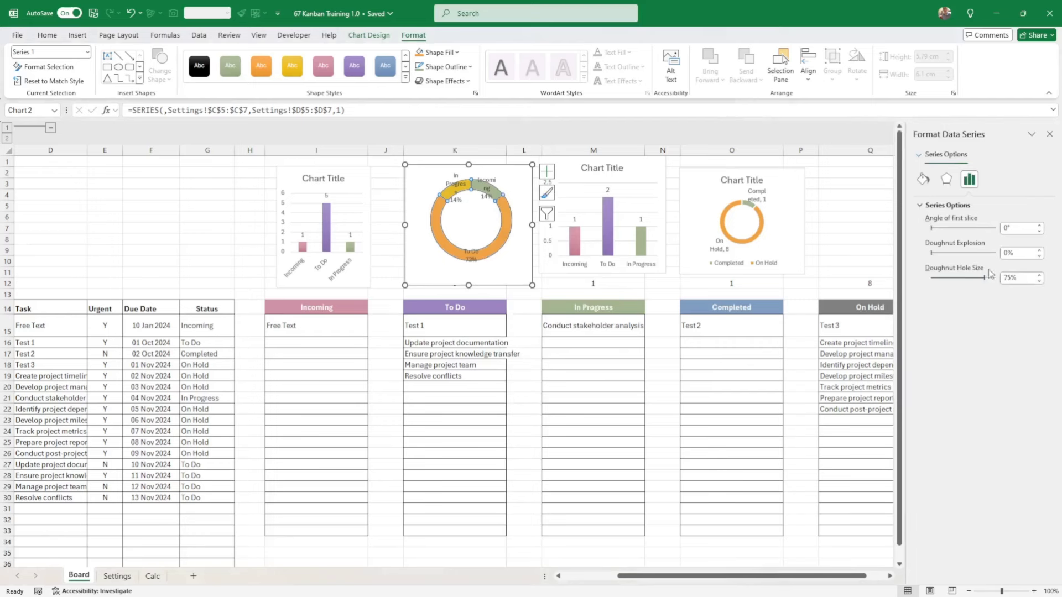
double_click(1008, 279)
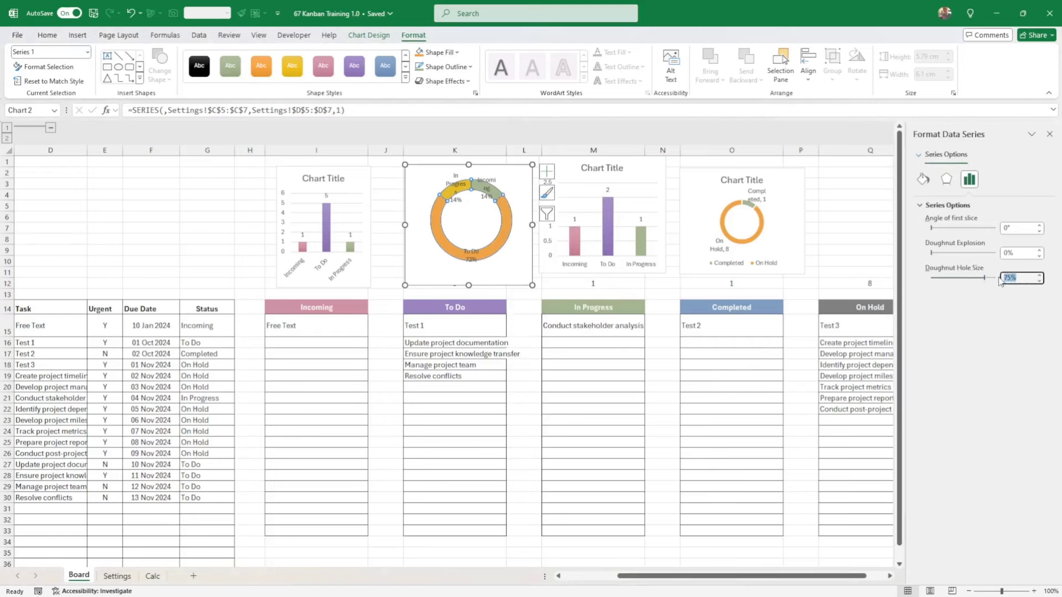
text(50)
key(Return)
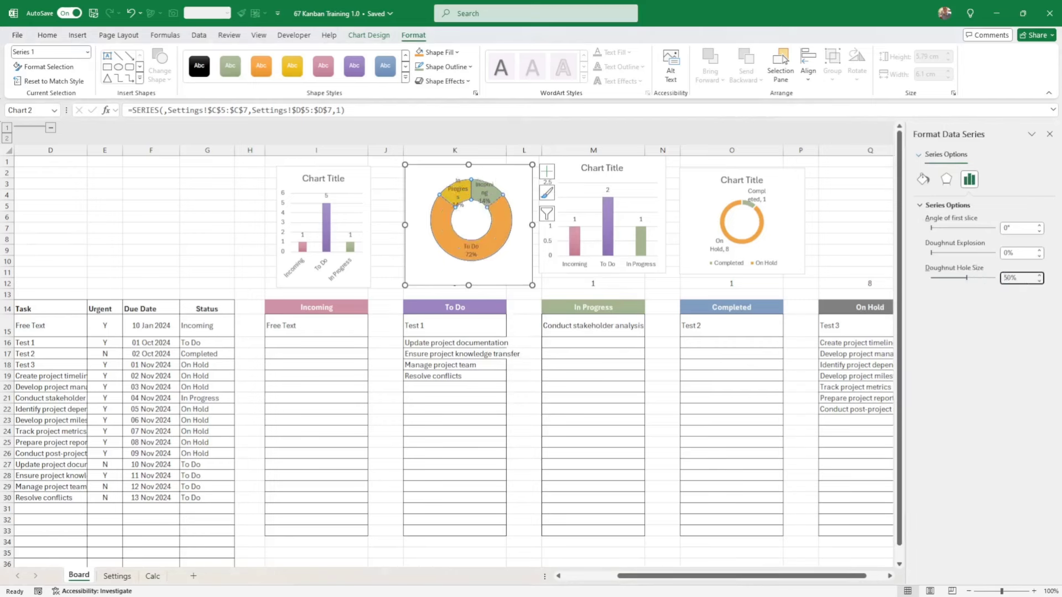
click(1039, 276)
click(1039, 276)
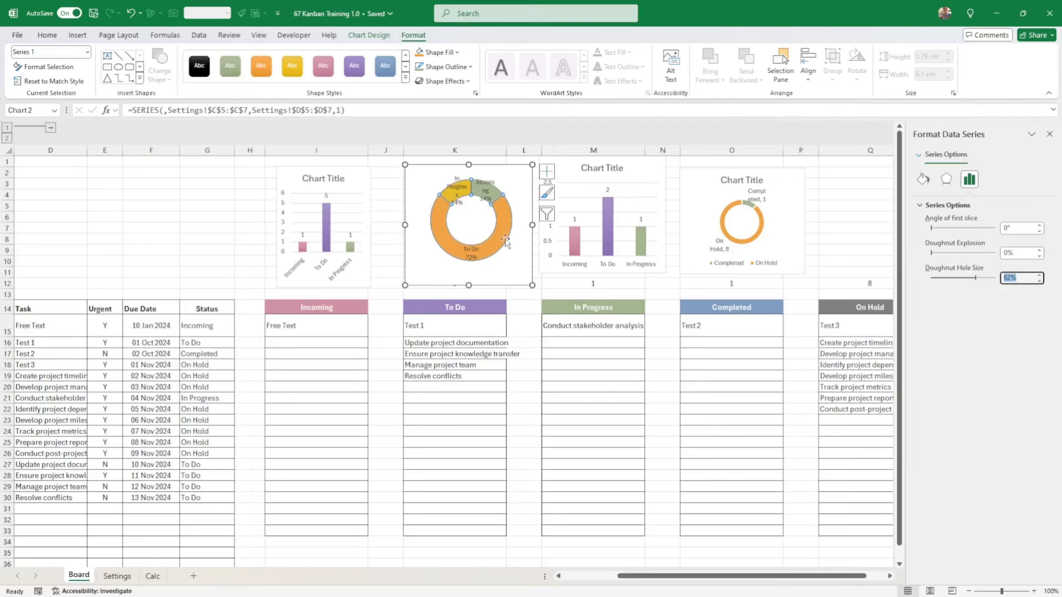
click(1040, 276)
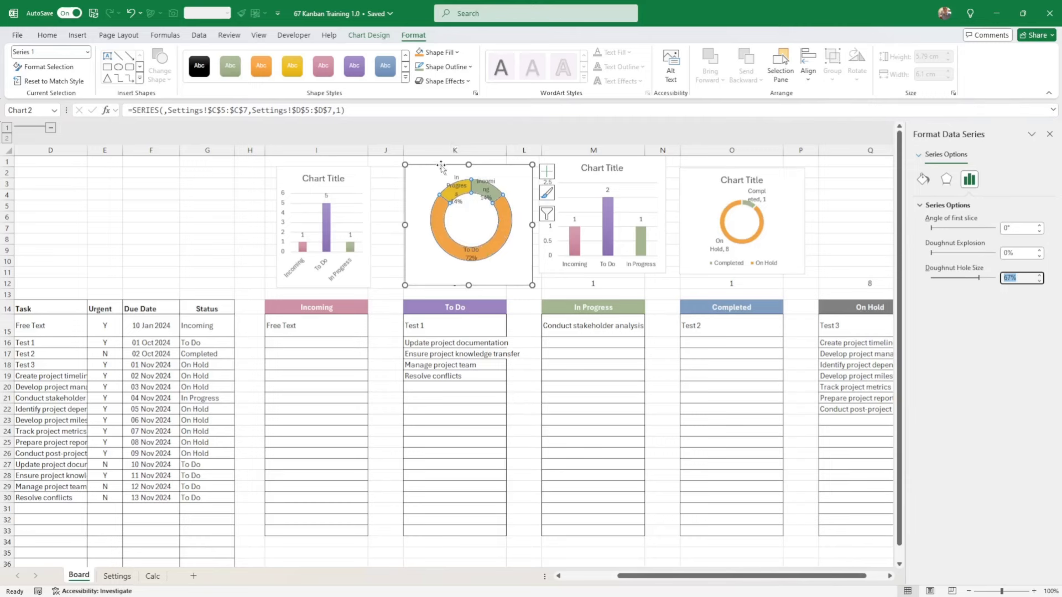
Shift the doughnut chart slightly left to center it above the To Do column and remove its chart area fill.
drag(441, 172, 435, 171)
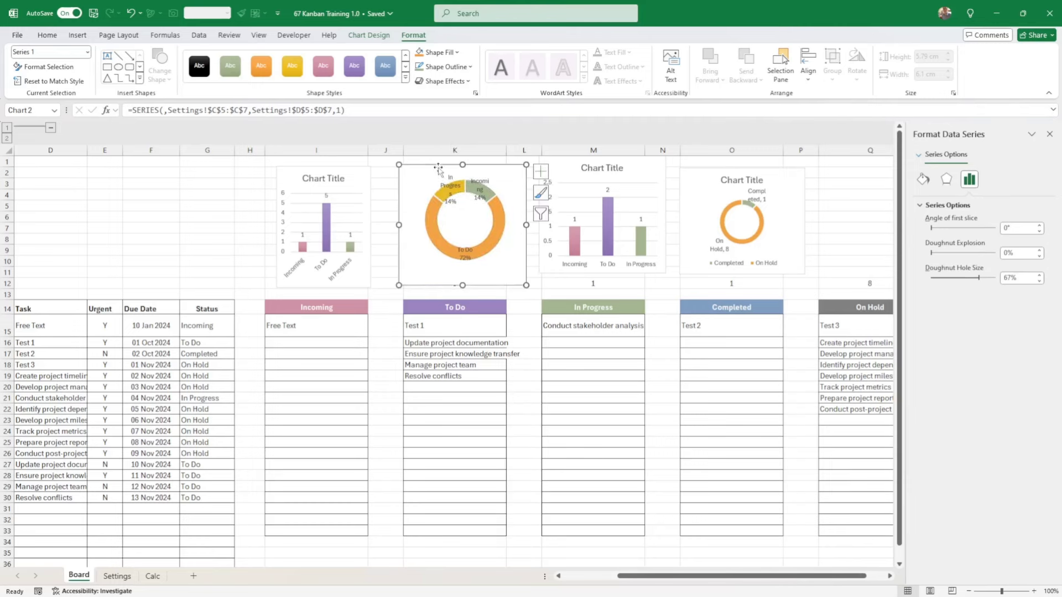
click(441, 52)
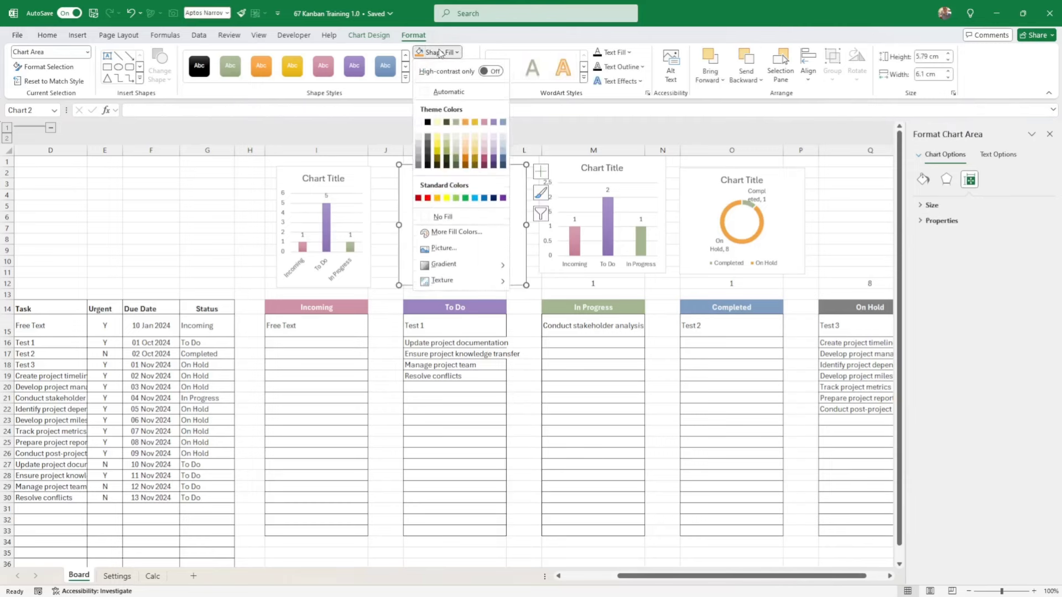
click(442, 216)
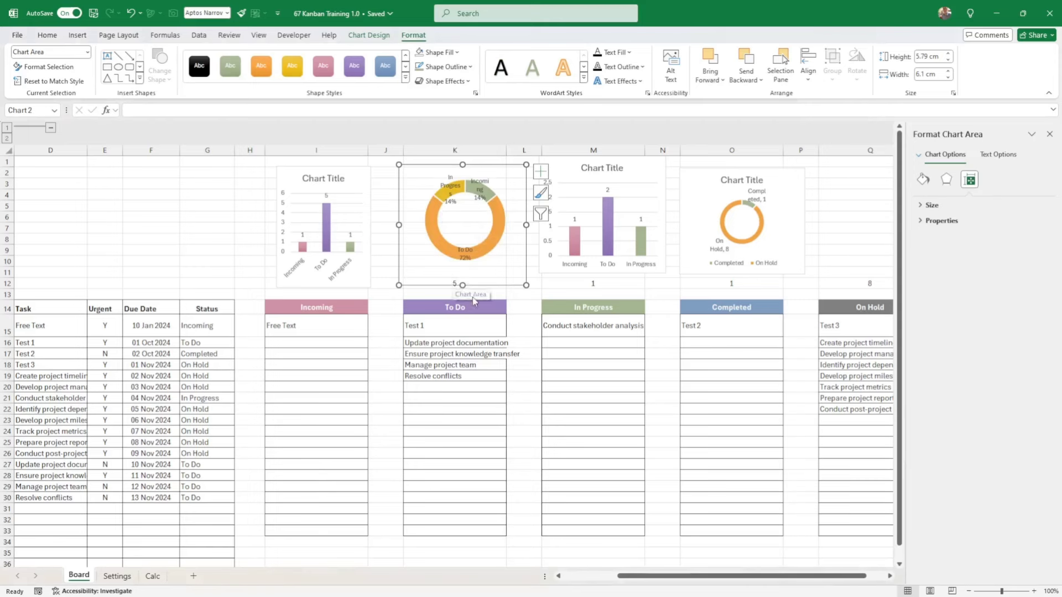
Recolor the To Do slice of the doughnut chart above the To Do column with the purple shape style.
click(484, 243)
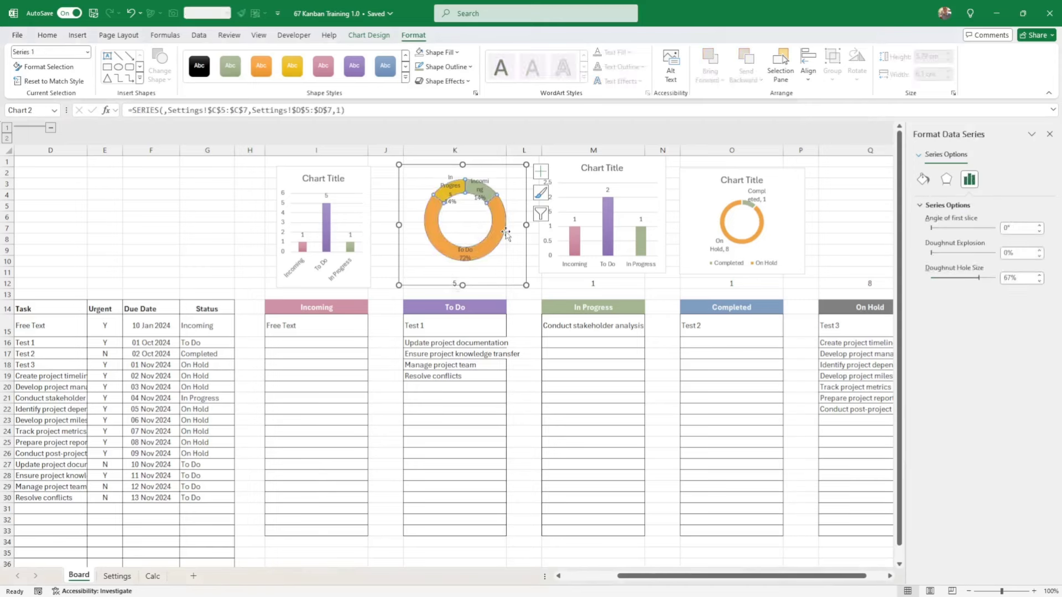
click(498, 232)
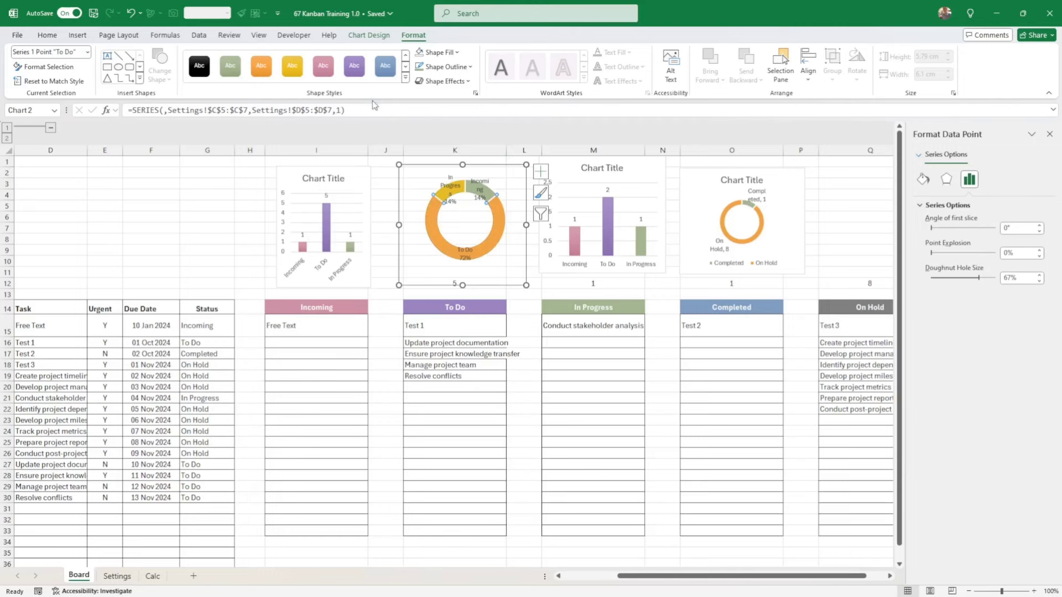
click(354, 66)
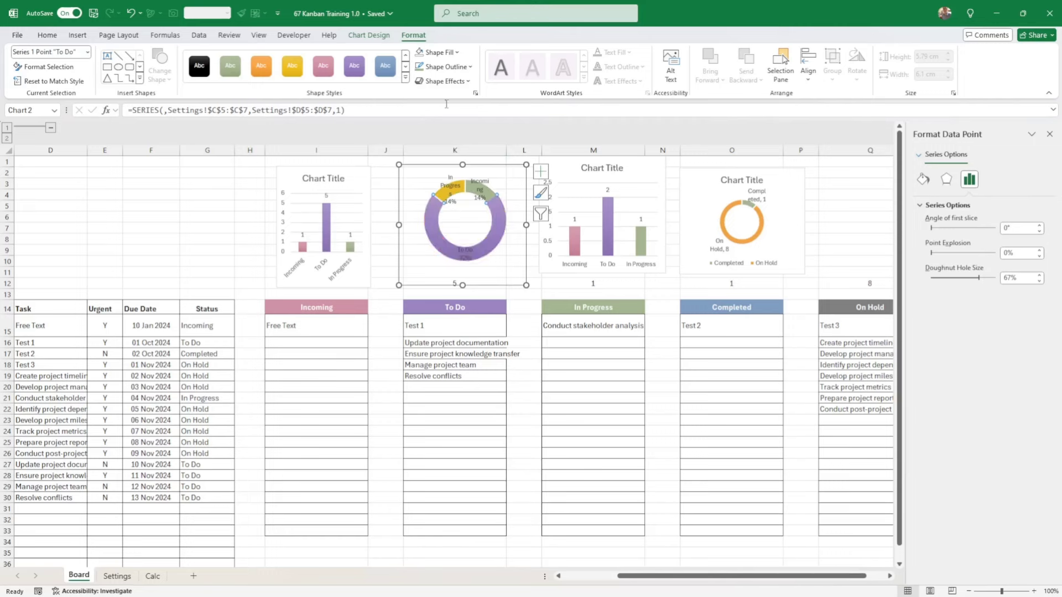
Apply the pink shape style to the Incoming slice and the green one to the In Progress slice of the same doughnut chart.
click(441, 190)
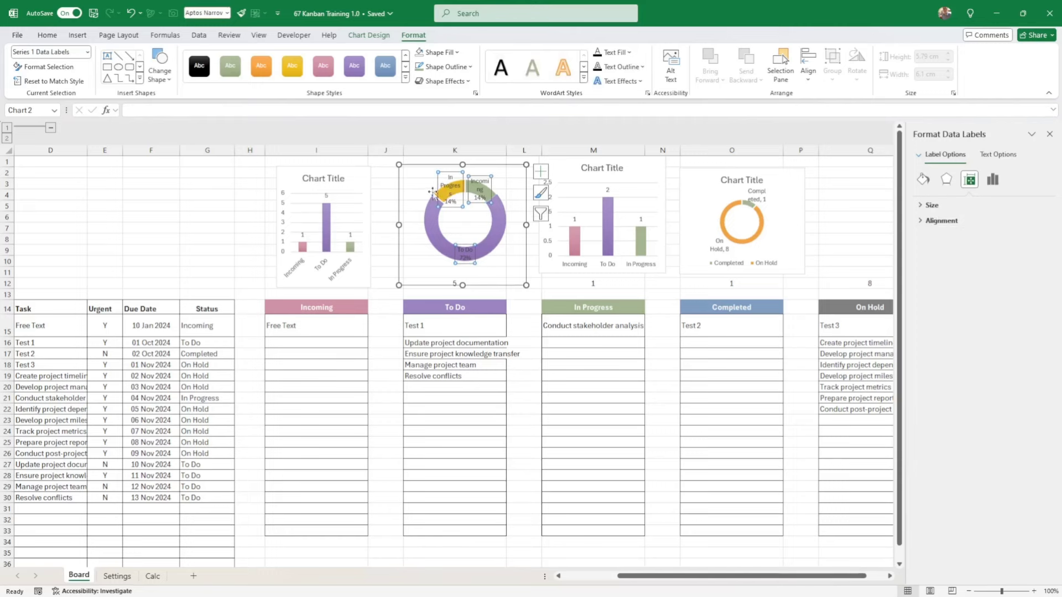
click(490, 196)
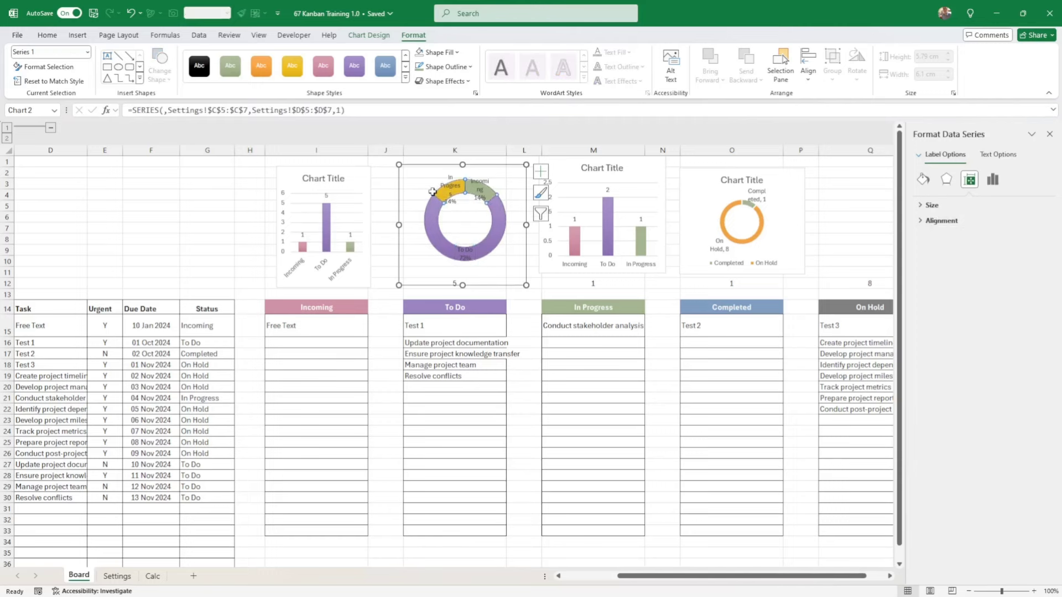
click(492, 193)
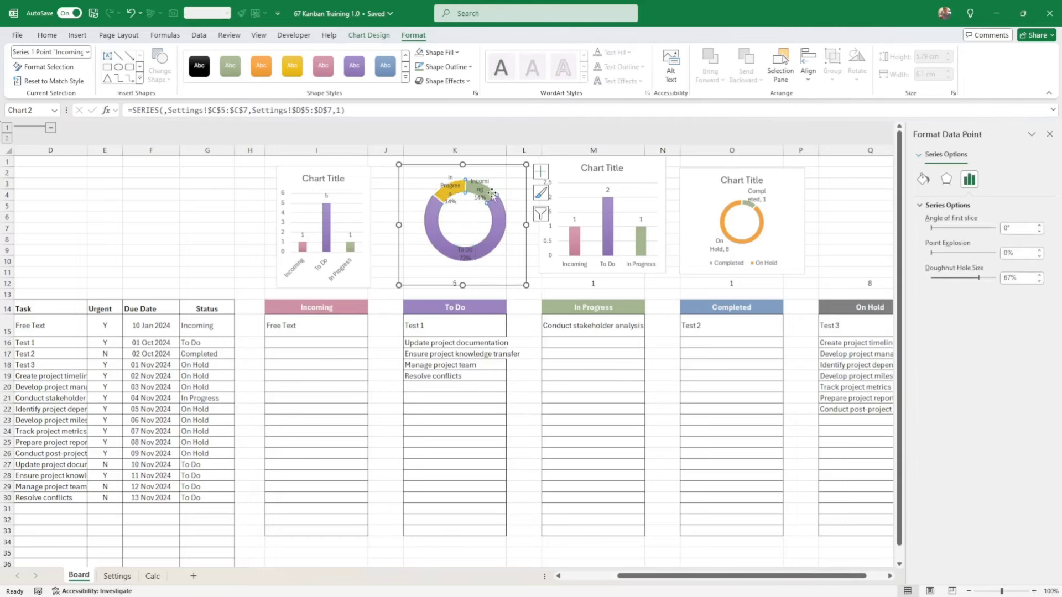
click(325, 76)
click(231, 68)
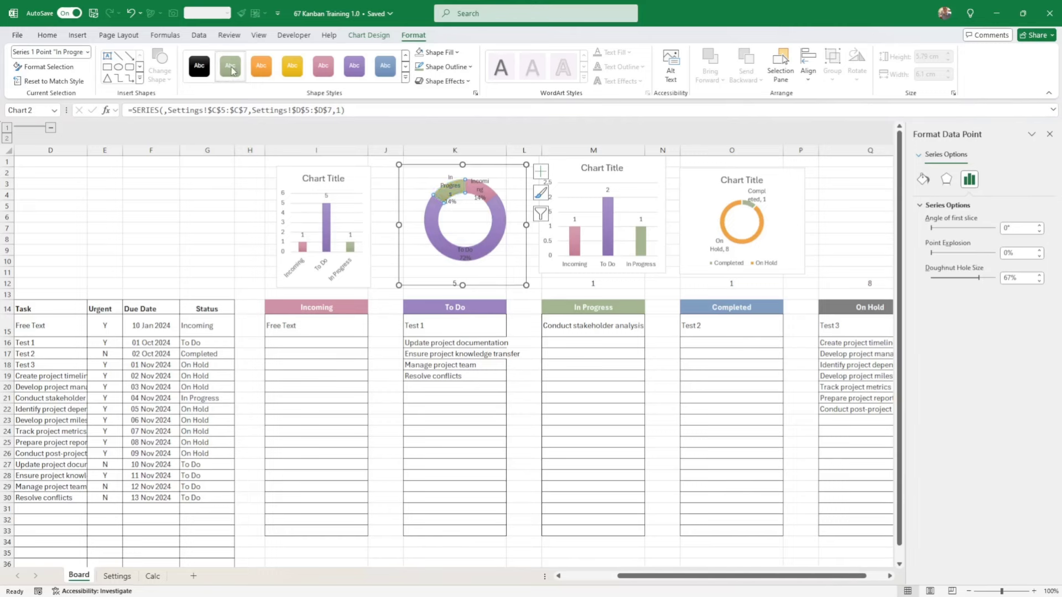
Examine the label content, number, fill and alignment options of the To Do doughnut chart's data labels.
click(472, 256)
right_click(471, 256)
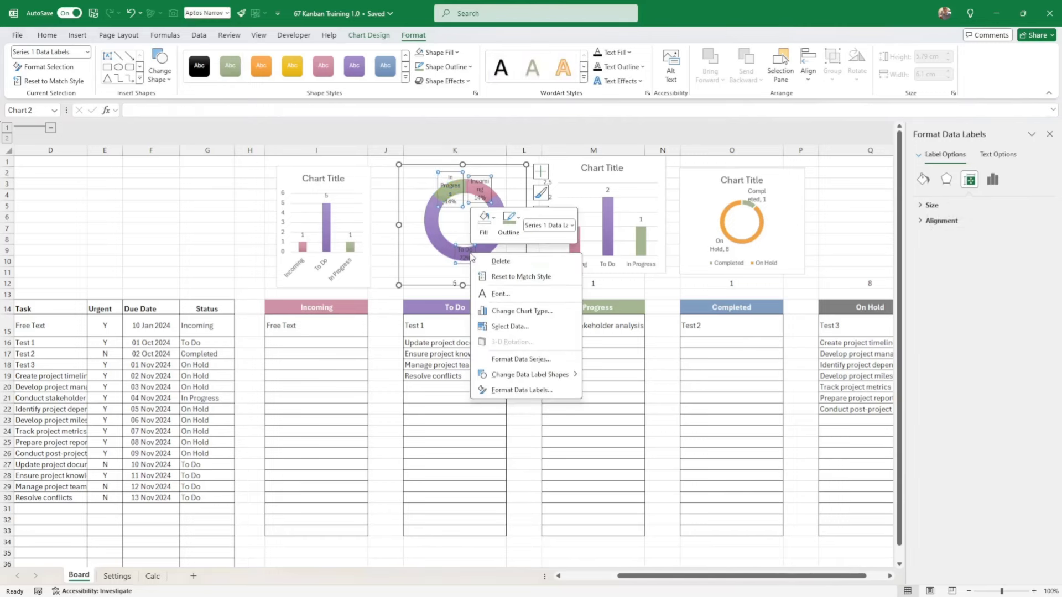
click(530, 390)
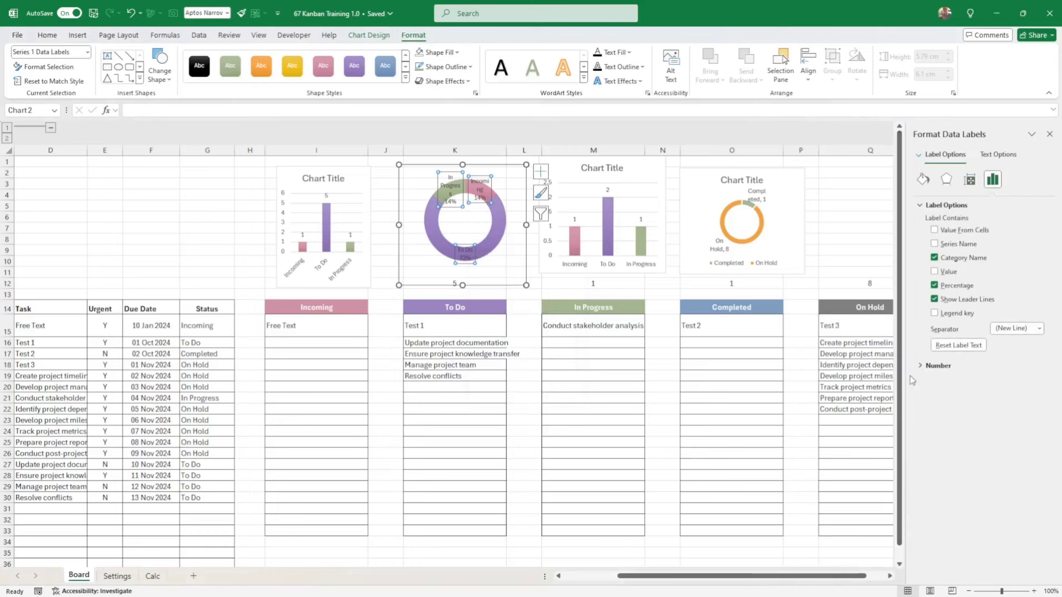
click(953, 367)
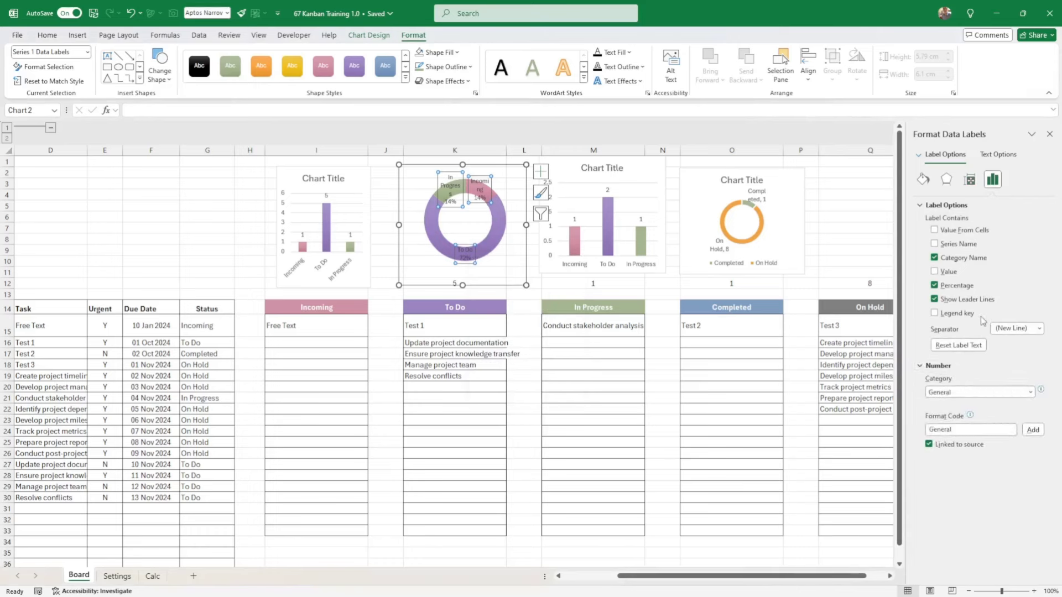
click(923, 179)
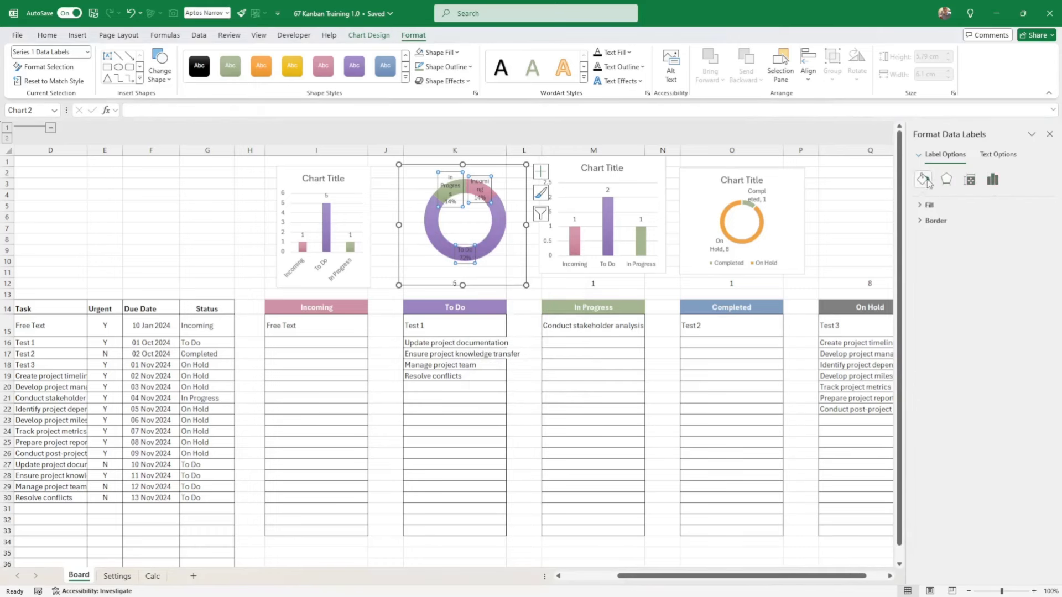
click(969, 179)
click(922, 221)
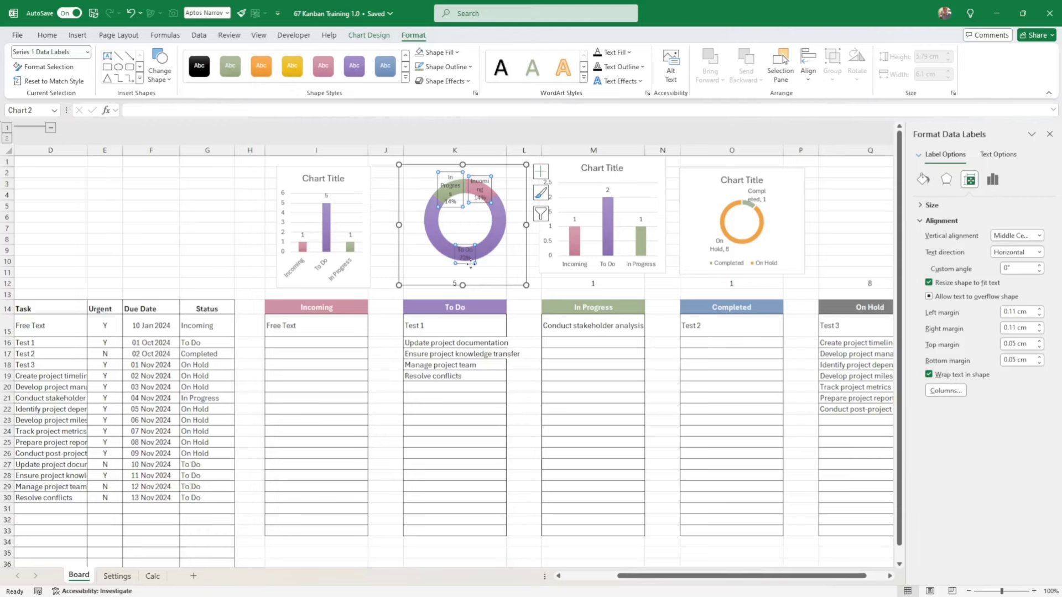
Move the three data labels outward off the To Do doughnut ring and shrink the chart to about 5.32 cm high by 5.68 cm wide.
drag(467, 263, 472, 273)
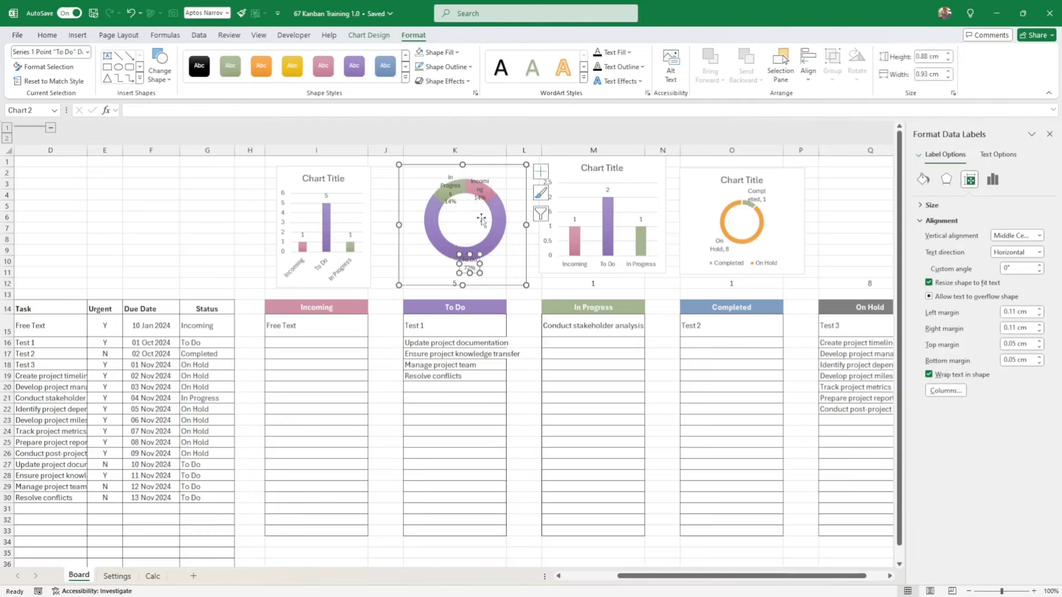
click(452, 182)
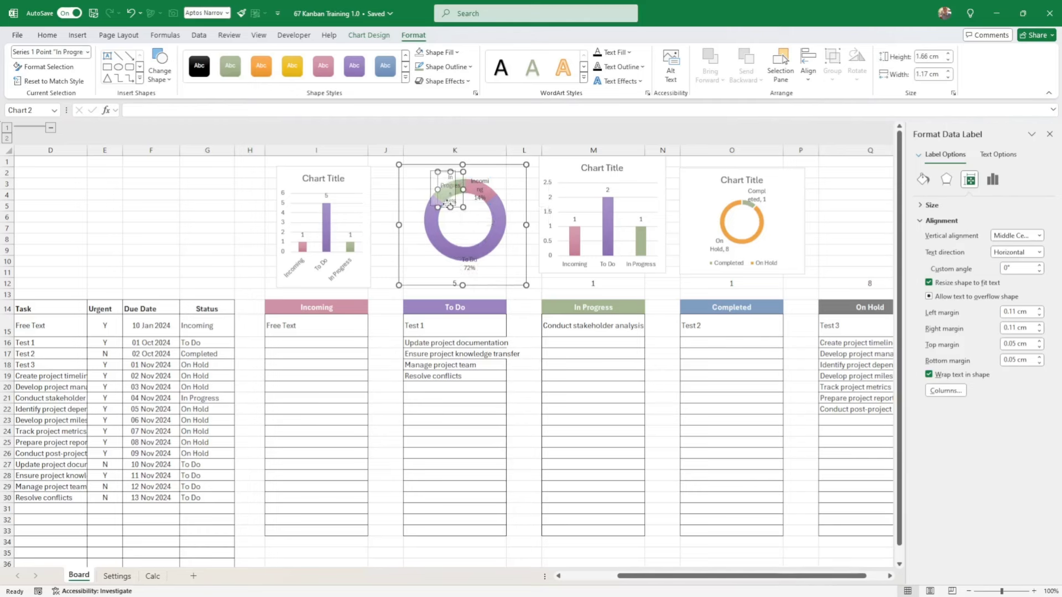
drag(451, 194, 426, 189)
click(489, 197)
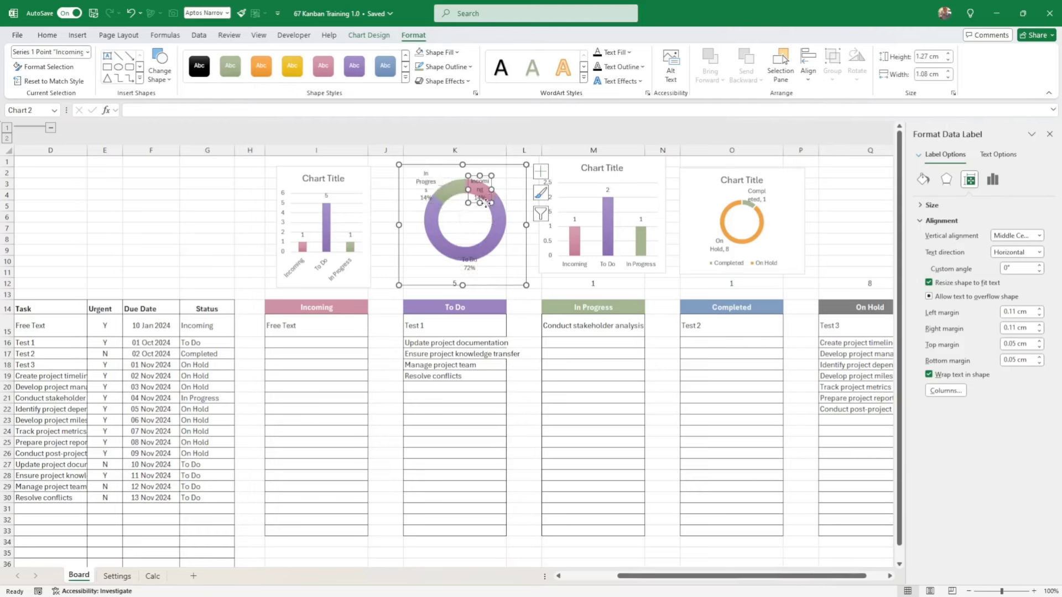
drag(485, 204, 508, 198)
click(519, 255)
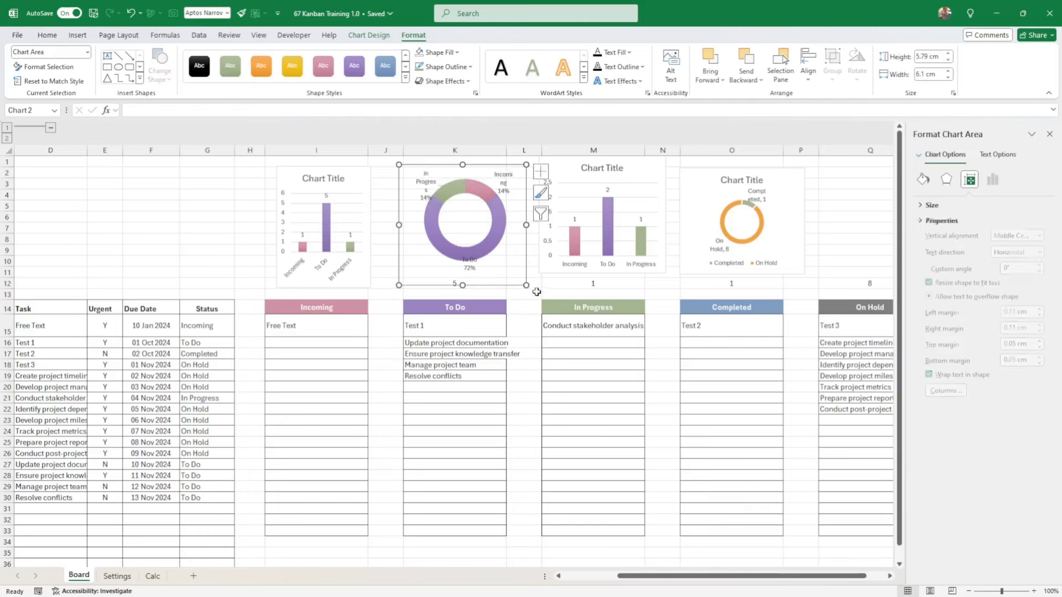
drag(526, 286, 493, 274)
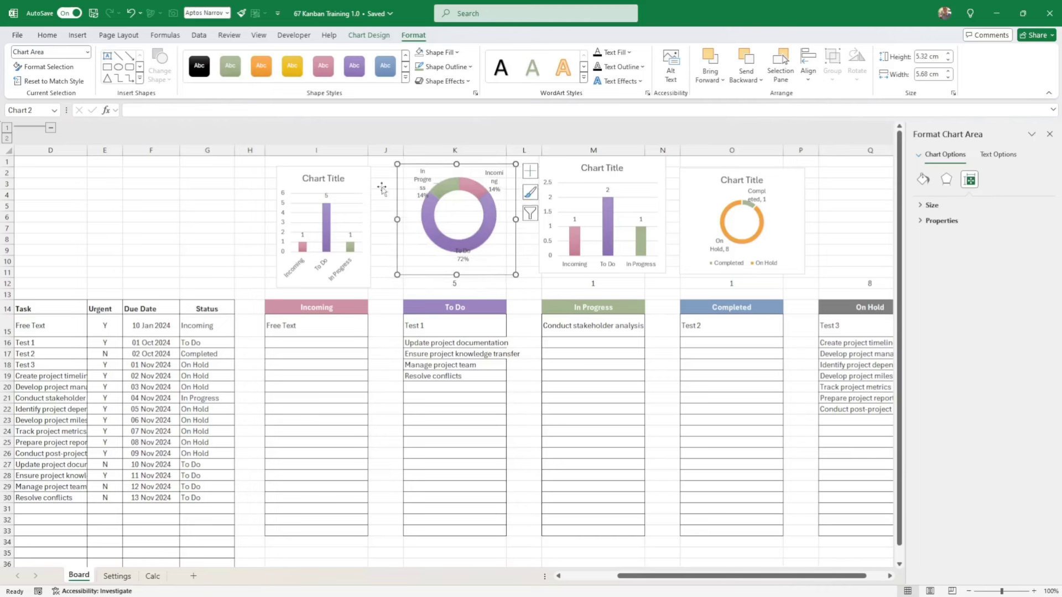
Copy the To Do doughnut chart's formatting onto the doughnut chart above the Completed column and delete that chart's title.
click(48, 36)
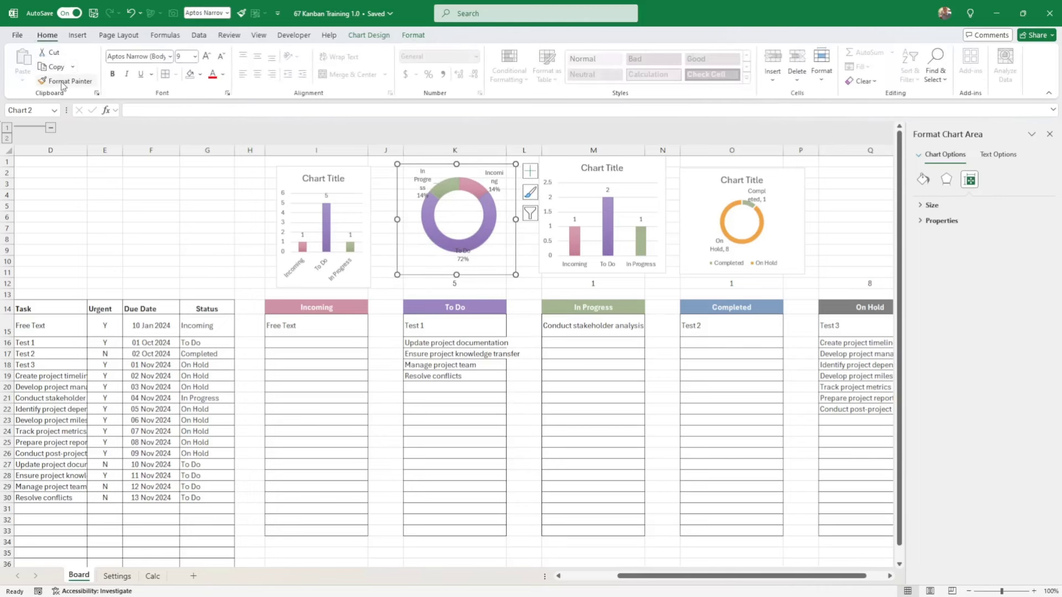
click(79, 83)
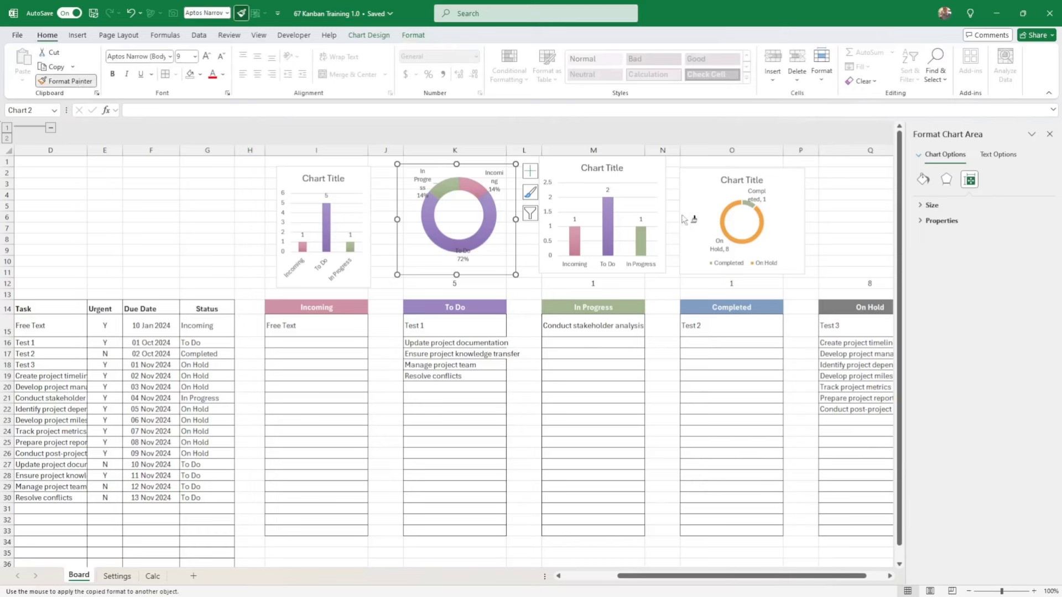
click(800, 268)
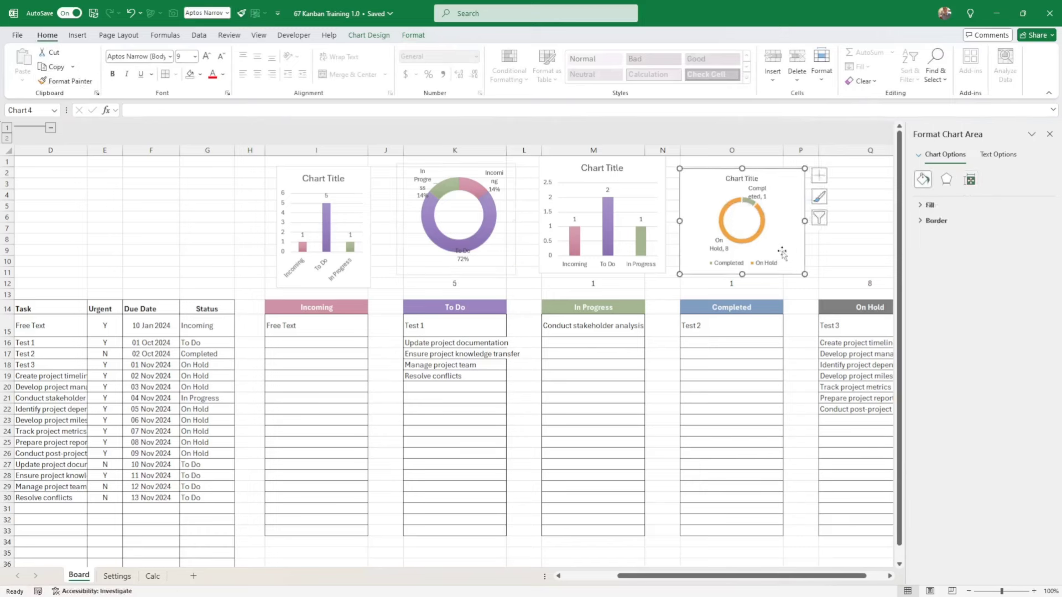
click(741, 178)
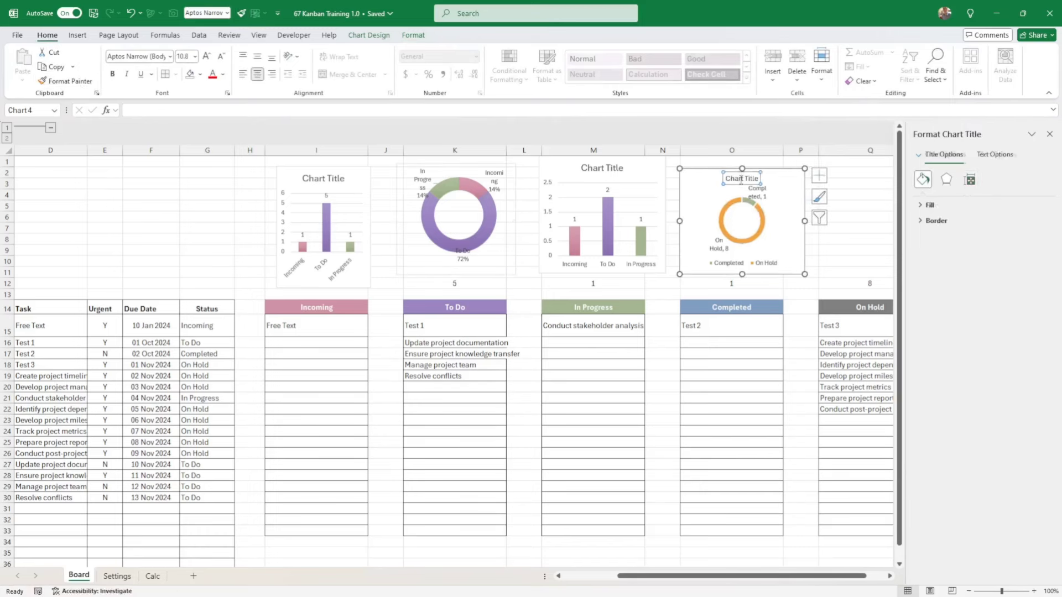
key(Delete)
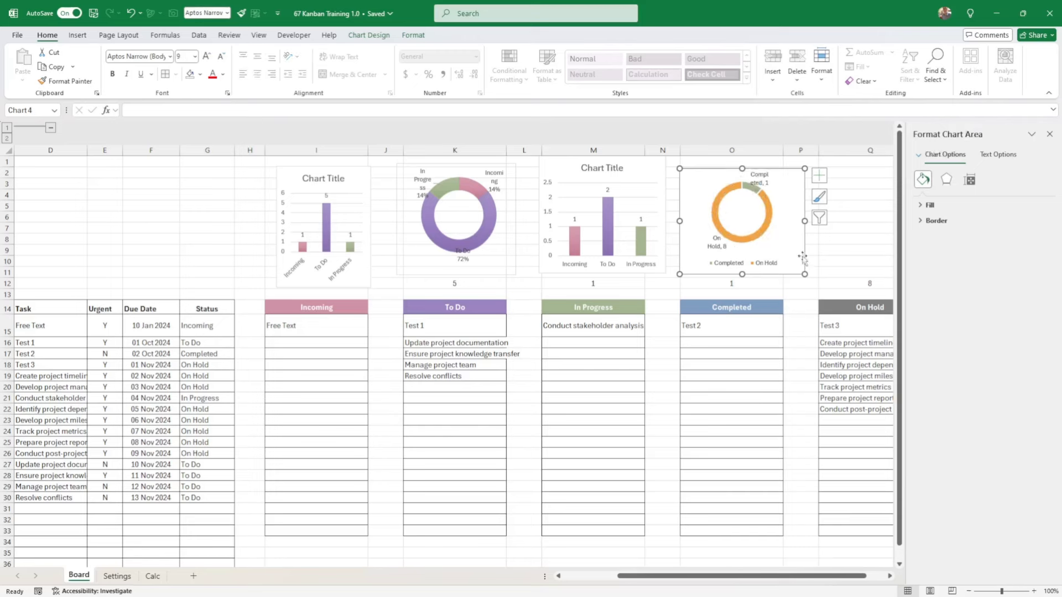
Set the doughnut hole size of the chart above Completed to 67%, matching the To Do doughnut chart.
click(479, 245)
click(479, 244)
click(1039, 281)
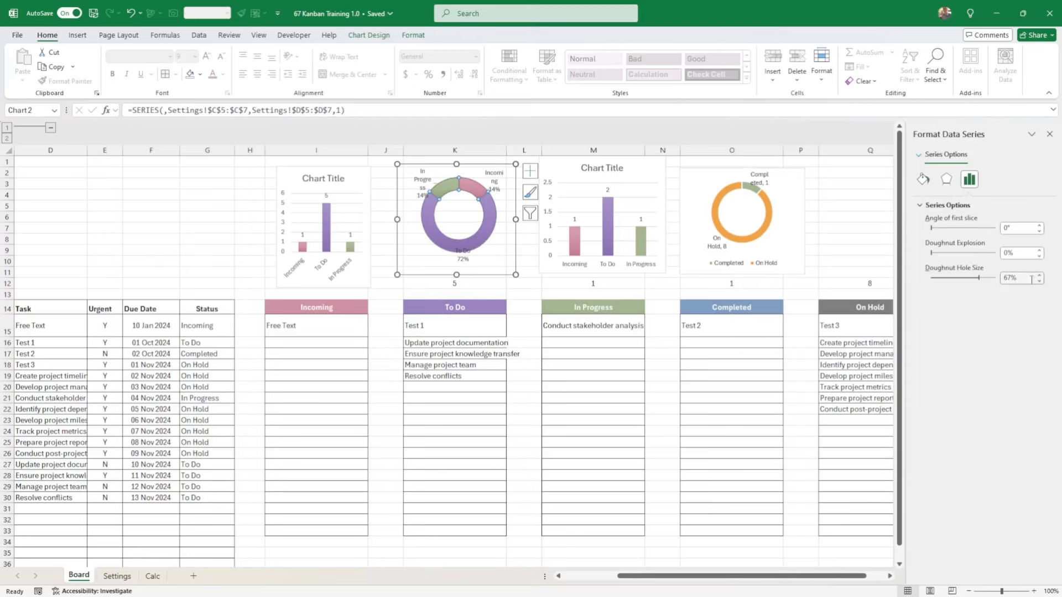
click(765, 229)
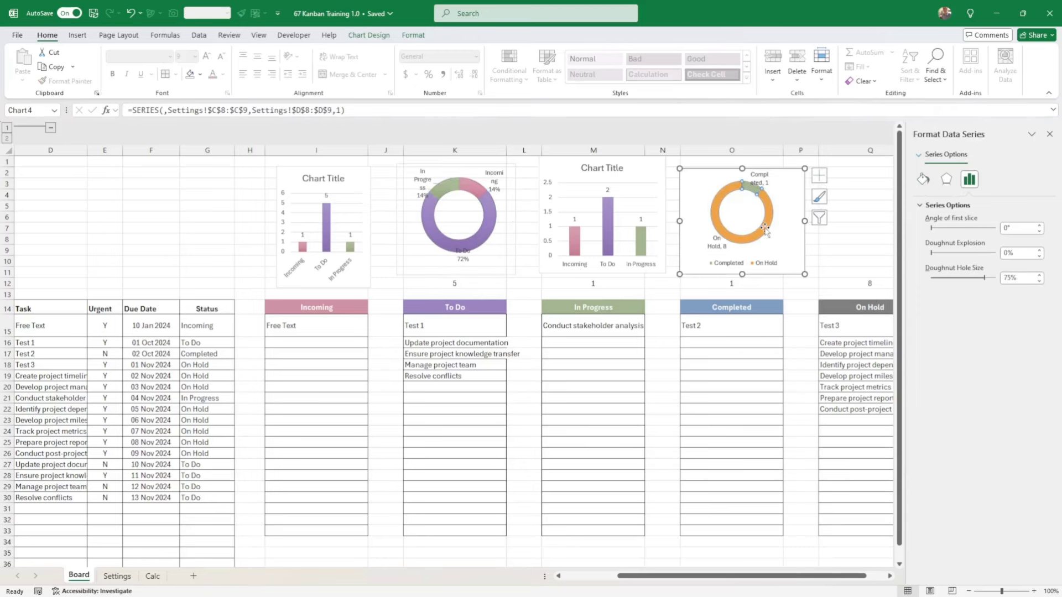
click(1021, 279)
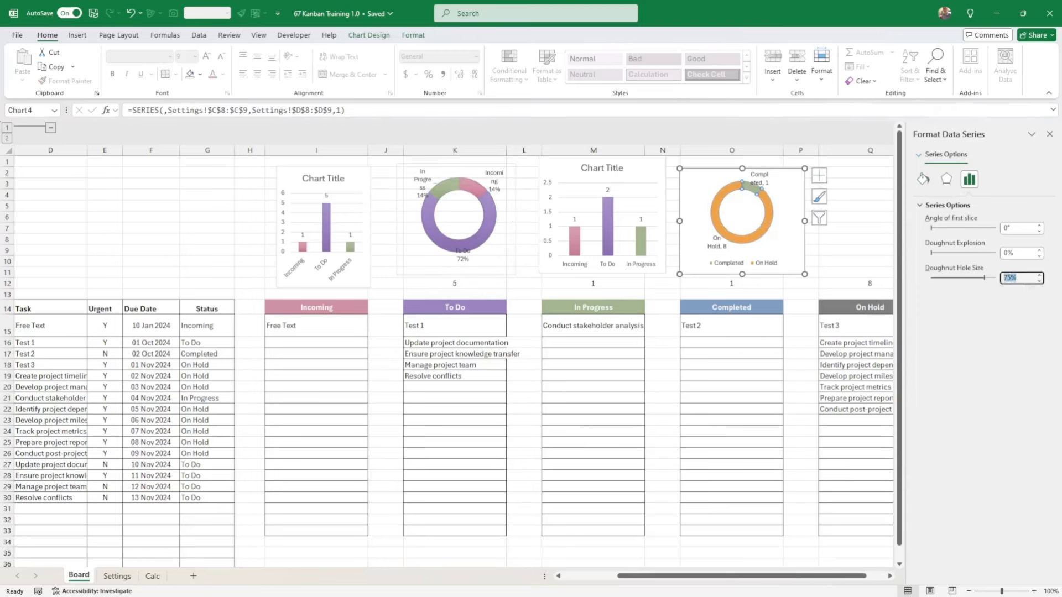
key(Return)
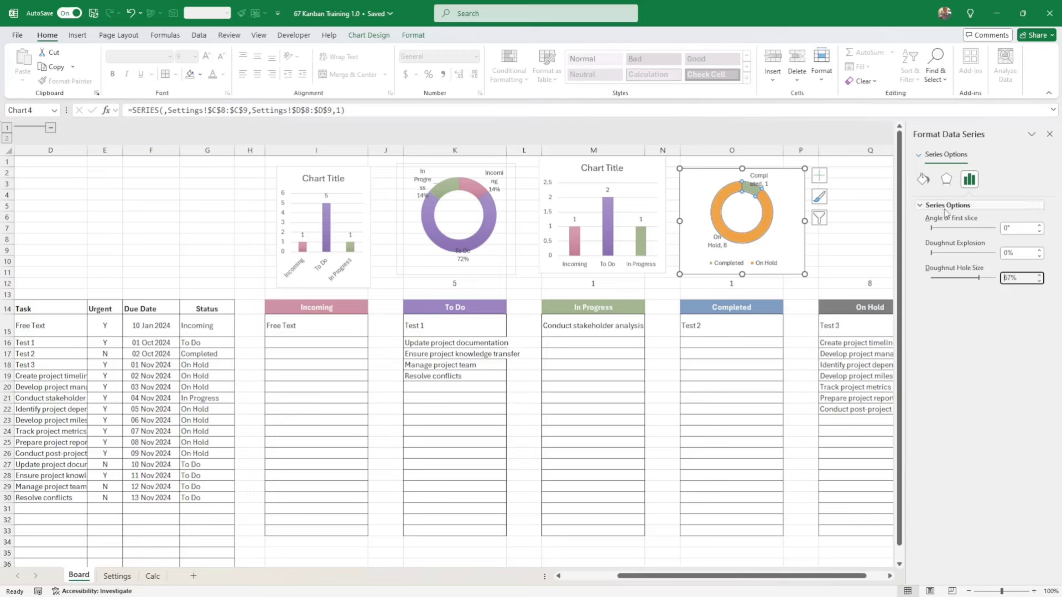
Try the semi-transparent dark grey theme style on the On Hold slice of the chart above Completed, and undo it.
click(760, 235)
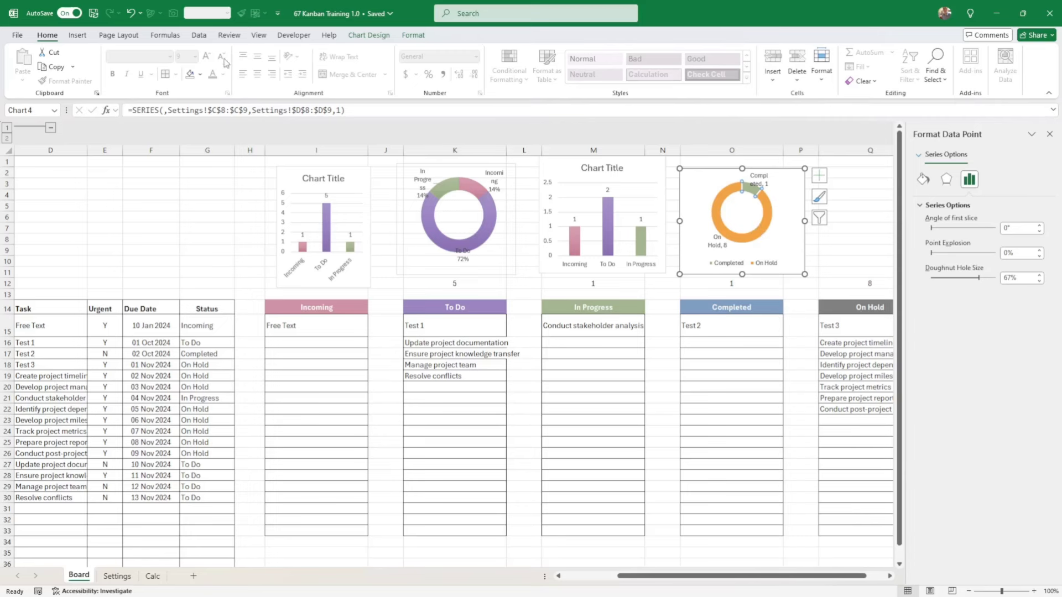
click(414, 35)
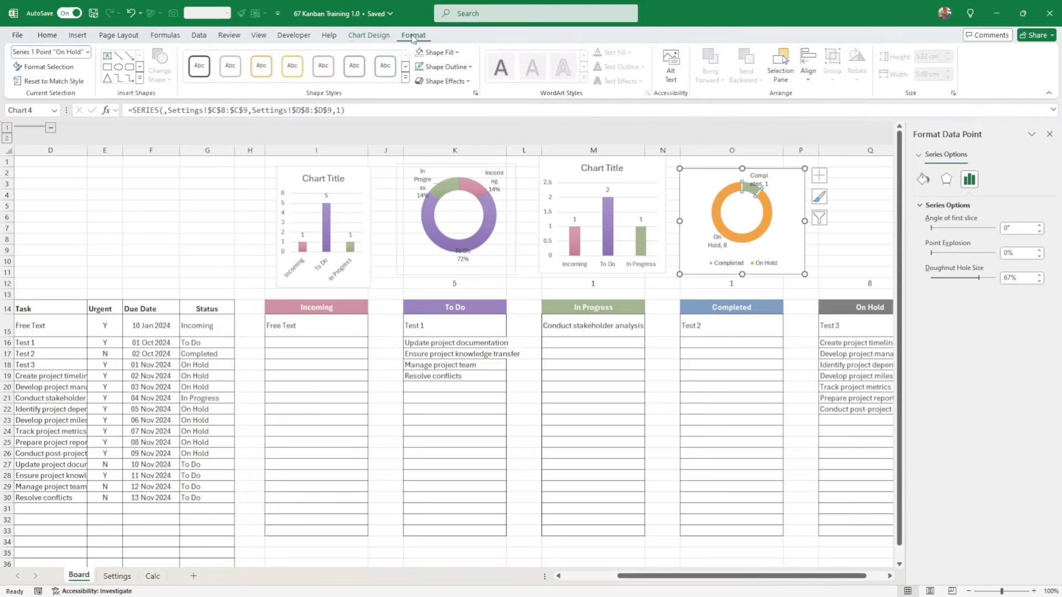
click(406, 78)
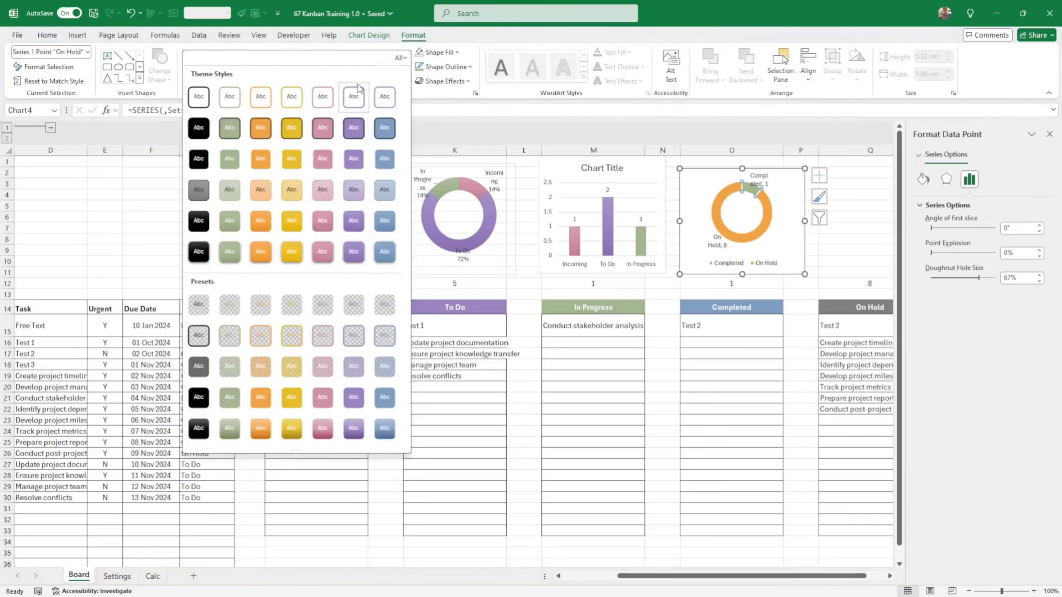
click(199, 190)
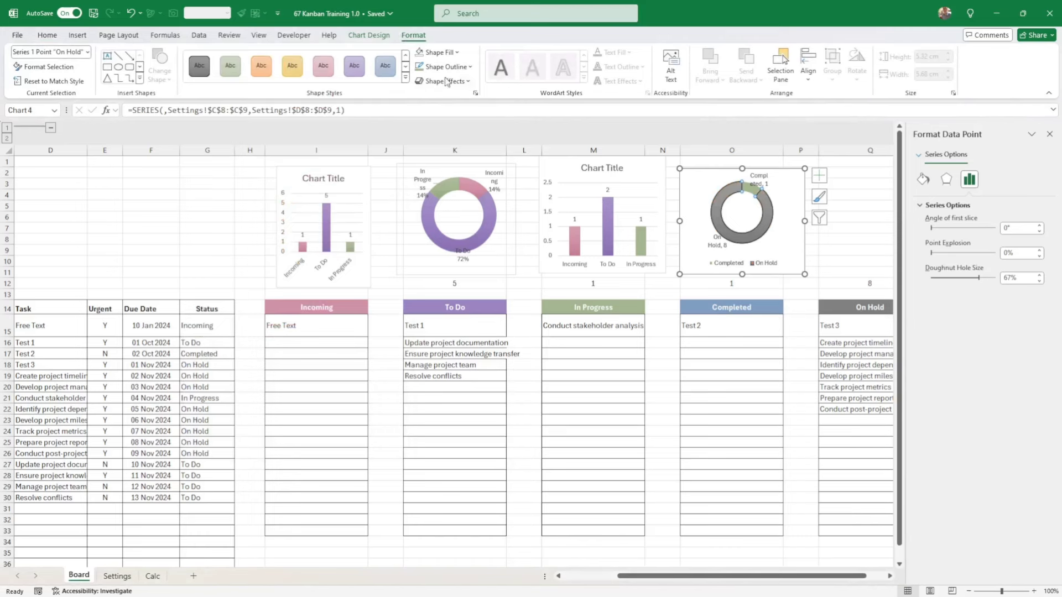
key(ctrl+z)
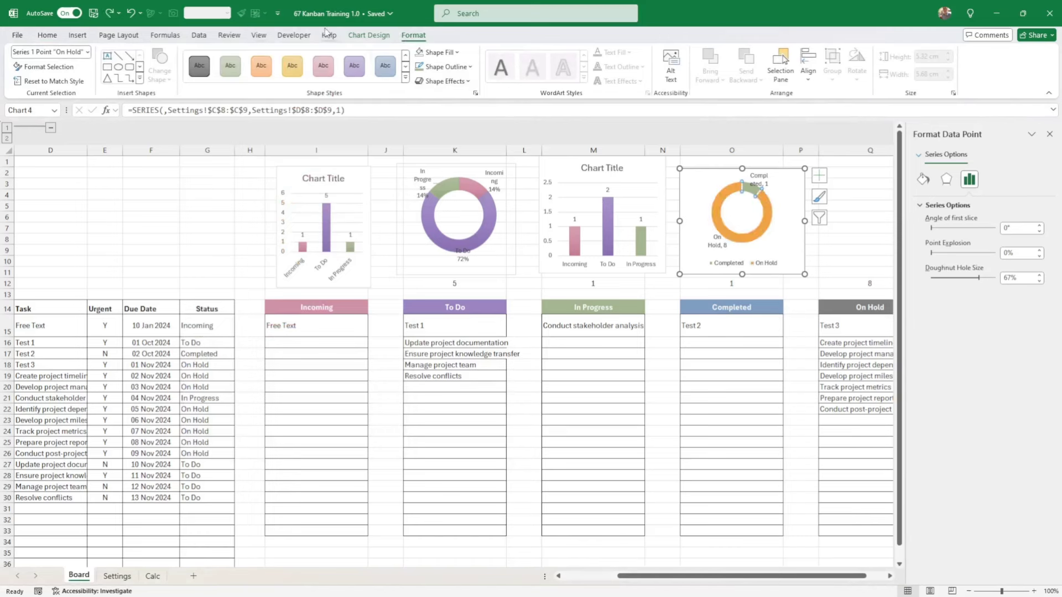
Fill the On Hold slice of the chart above Completed with plain grey and apply a blue theme style to its Completed slice.
click(437, 52)
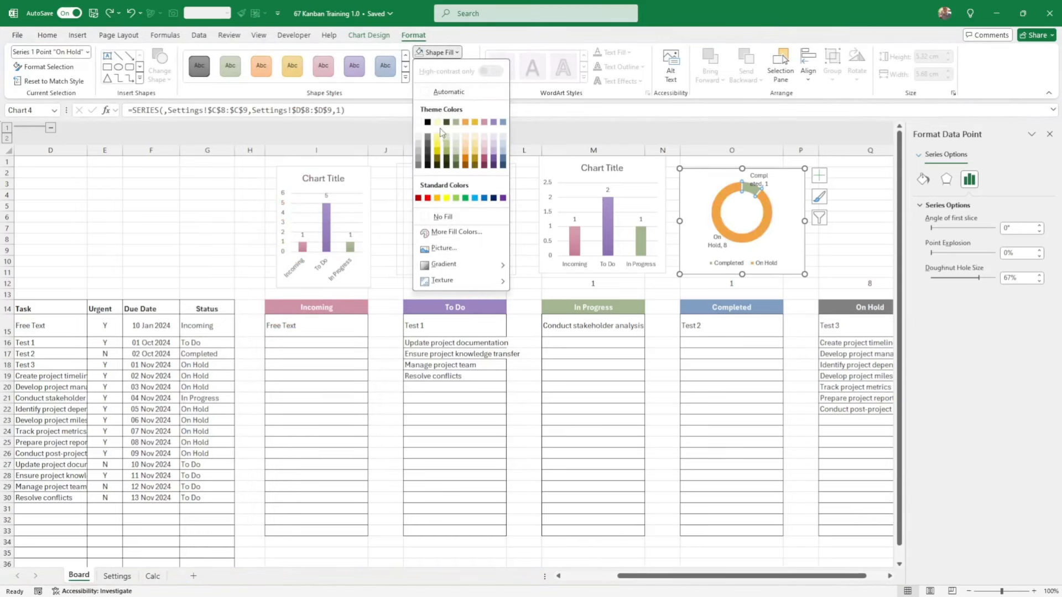
click(418, 154)
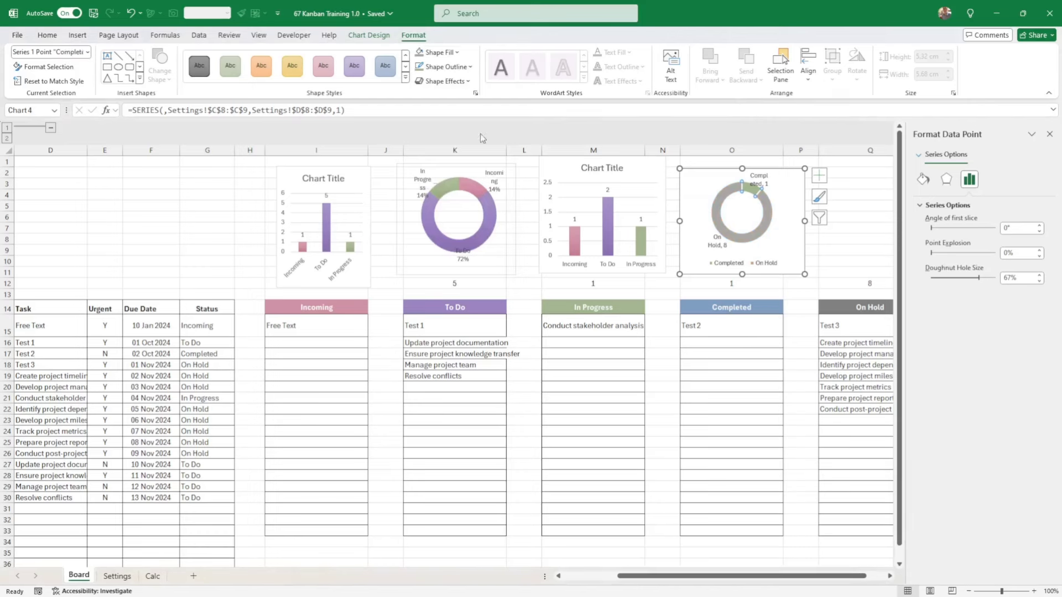
click(407, 78)
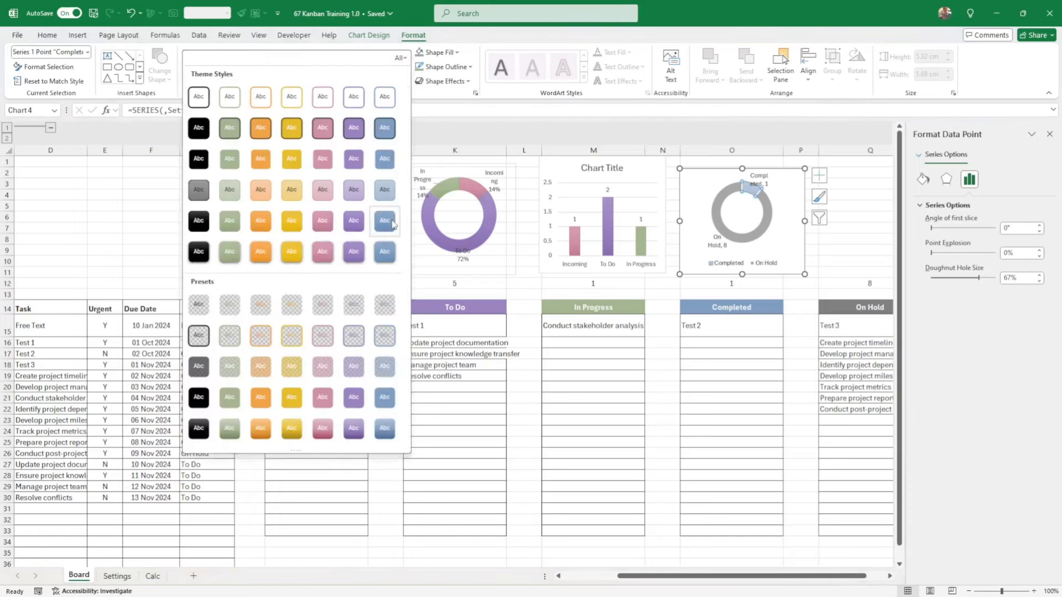
click(393, 223)
click(663, 386)
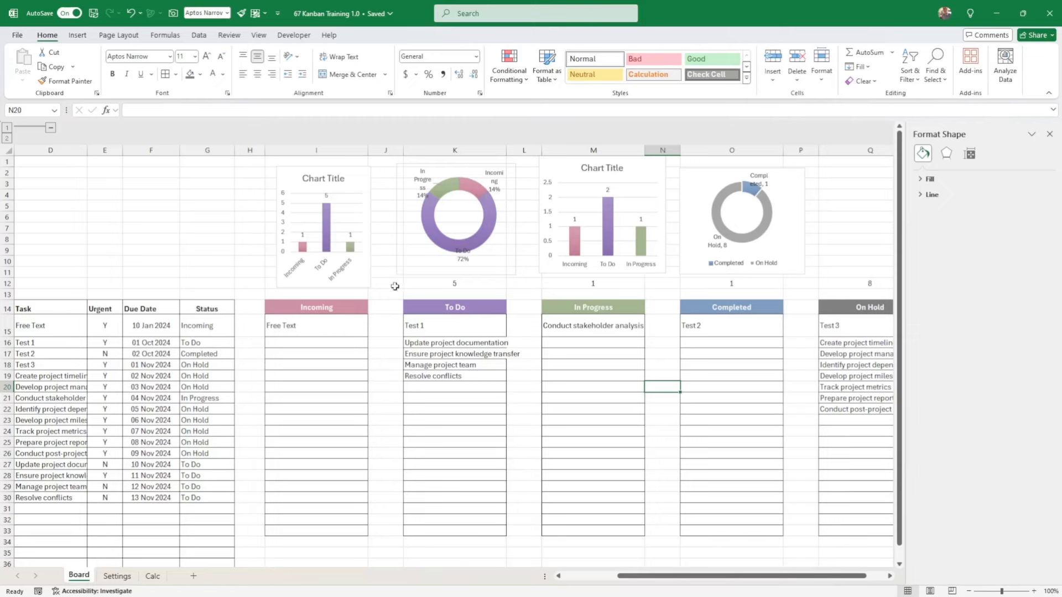
Resize the column chart above the Incoming column to 4.68 cm high and 4.95 cm wide, clearing the count in row 12.
click(354, 288)
click(340, 270)
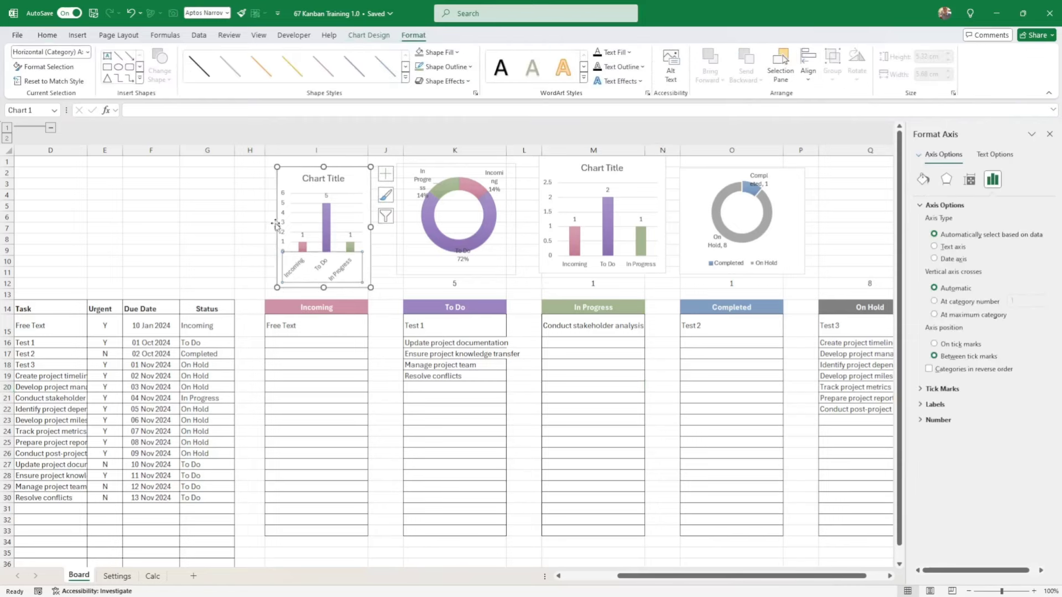
drag(276, 226, 266, 222)
click(325, 292)
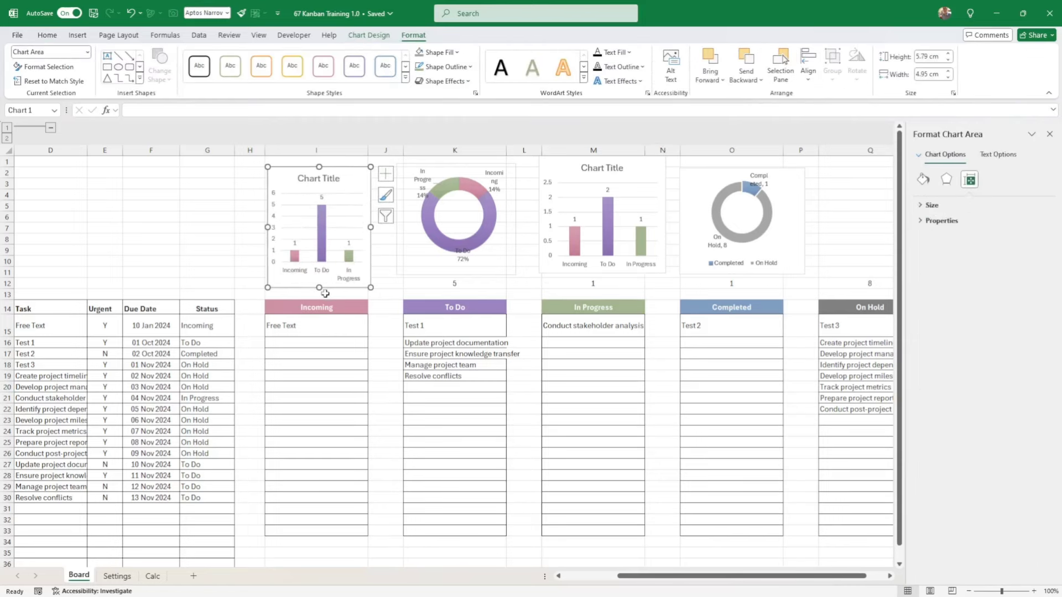
drag(319, 289, 320, 266)
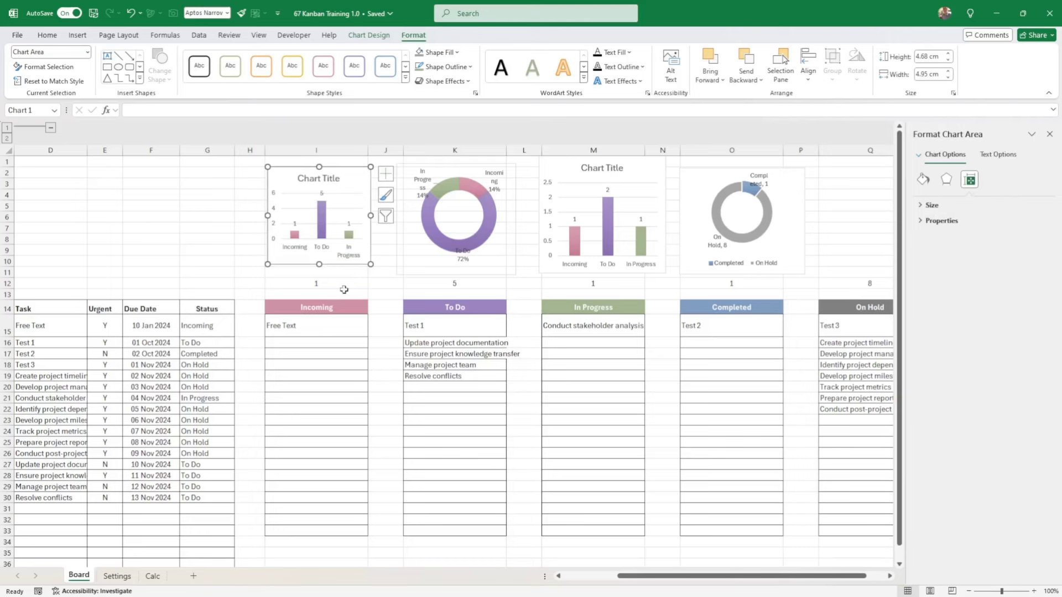
Copy the Incoming header's formatting onto its count cell I12 and make row 12 slightly taller.
click(327, 309)
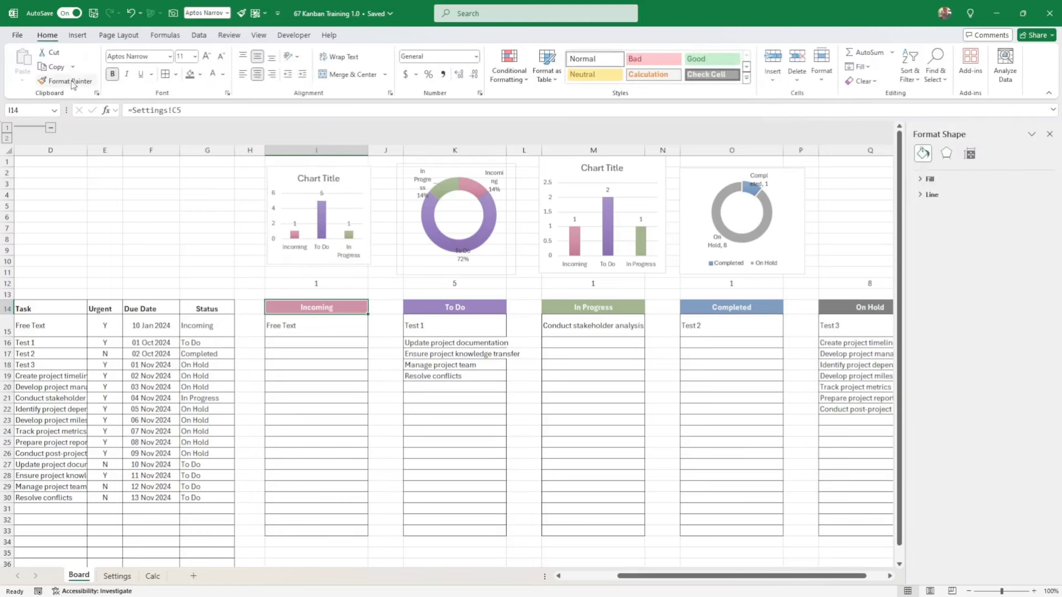
click(70, 81)
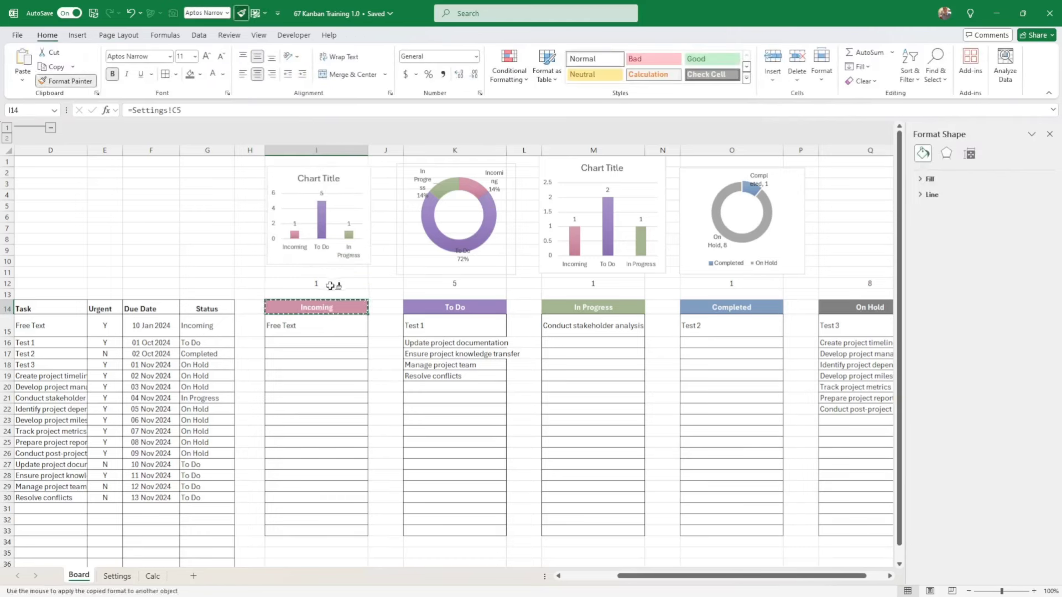
click(330, 286)
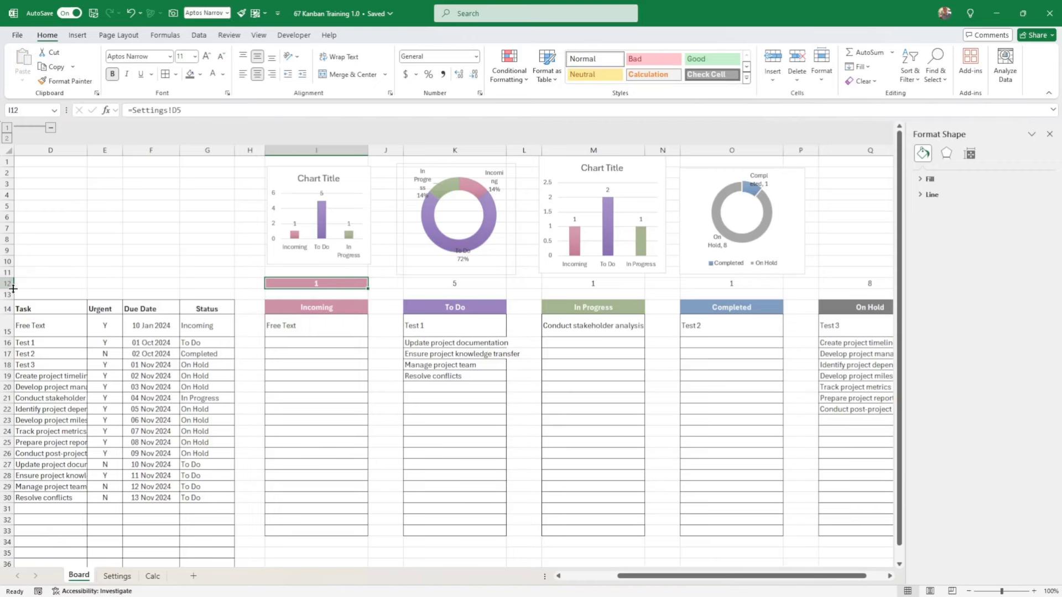
drag(14, 288, 13, 293)
Copy the To Do header's formatting onto its count cell K12.
click(436, 309)
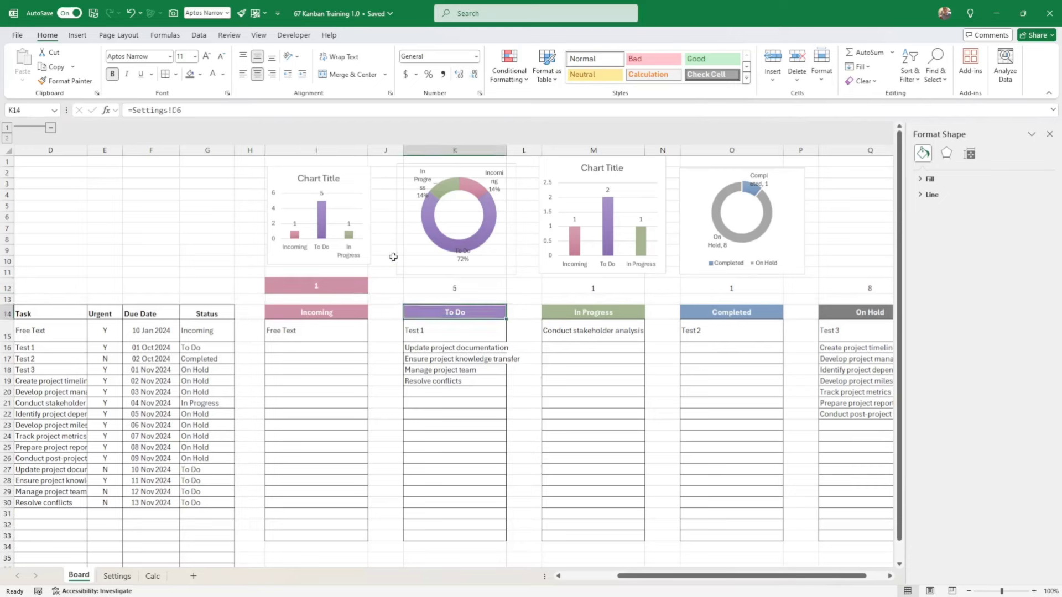
click(65, 81)
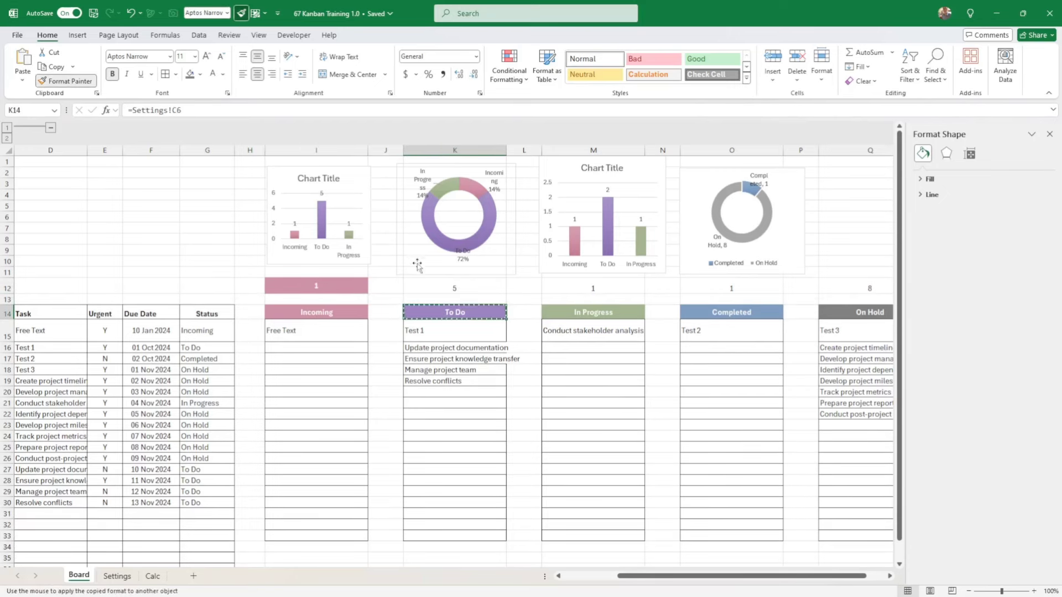
click(434, 286)
Try copying the formatting of the In Progress to On Hold headers onto rows 12 and 13 above them, and undo it.
drag(591, 313, 860, 313)
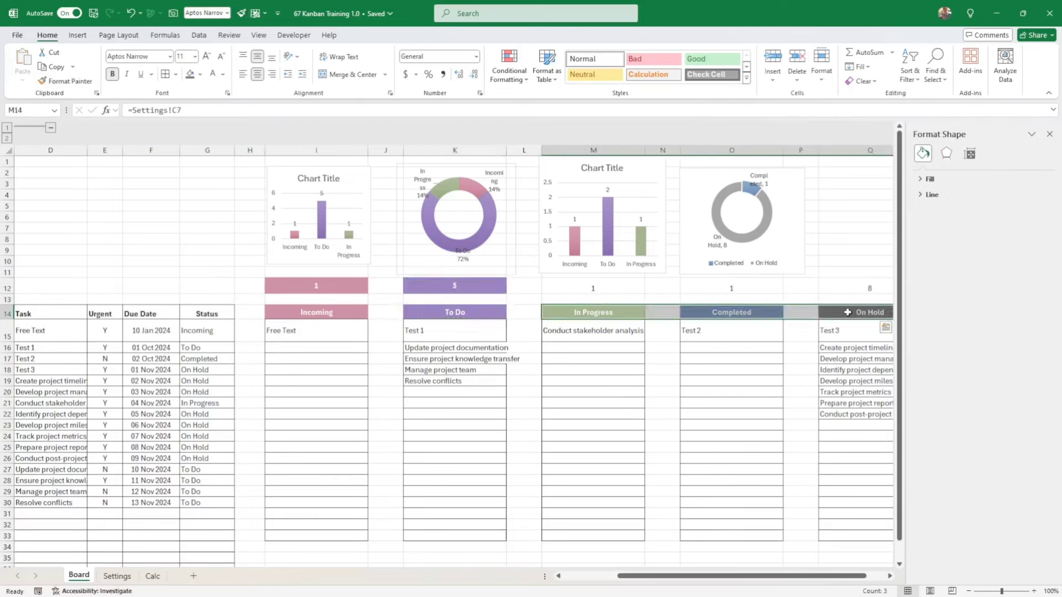
click(65, 81)
drag(592, 288, 832, 299)
key(ctrl+z)
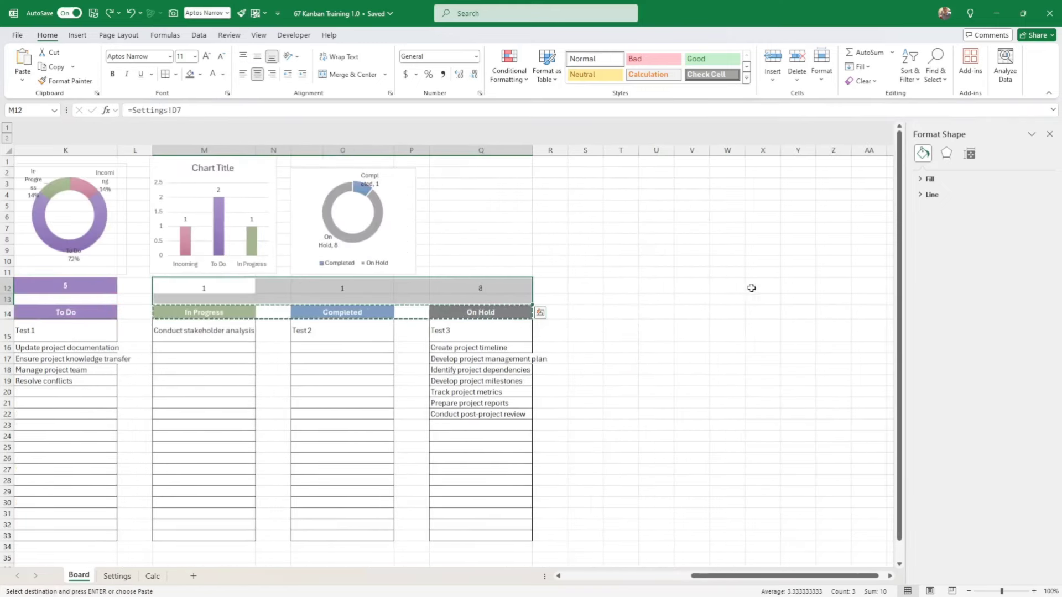
Copy the formatting of headers M14:Q14 onto the In Progress, Completed and On Hold counts in M12:Q12.
click(237, 311)
drag(237, 312, 502, 311)
click(85, 84)
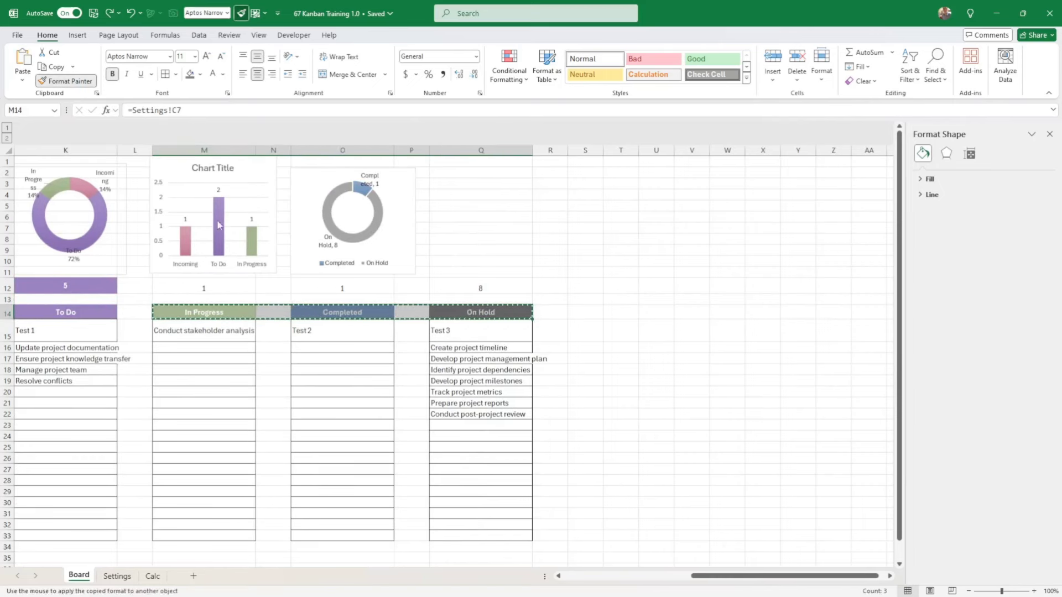
drag(243, 289, 437, 289)
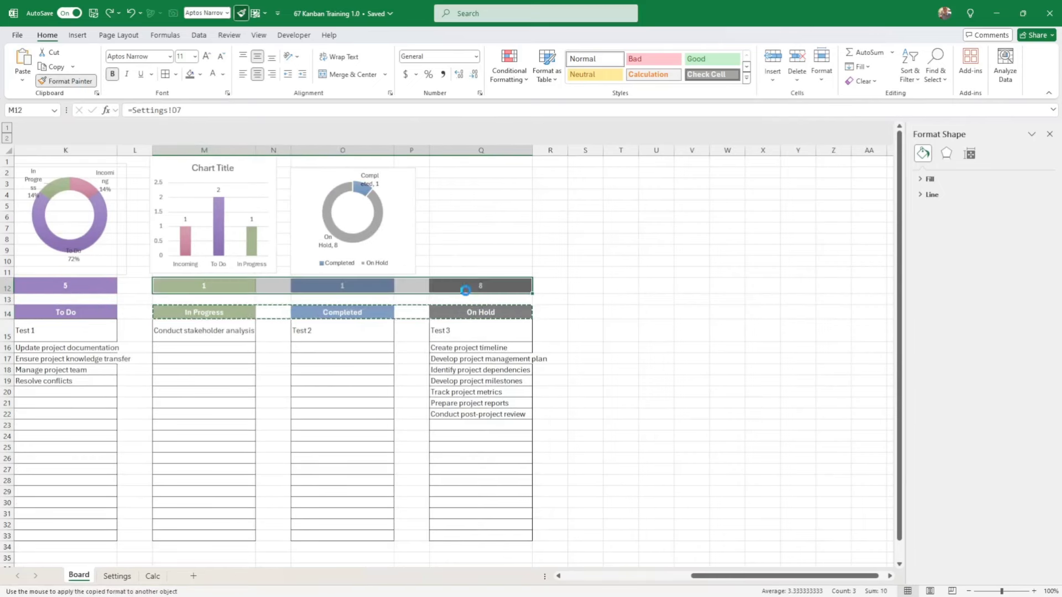
Collapse the grouped helper columns B and C and turn off the Board sheet's gridlines.
click(355, 360)
drag(355, 361, 61, 332)
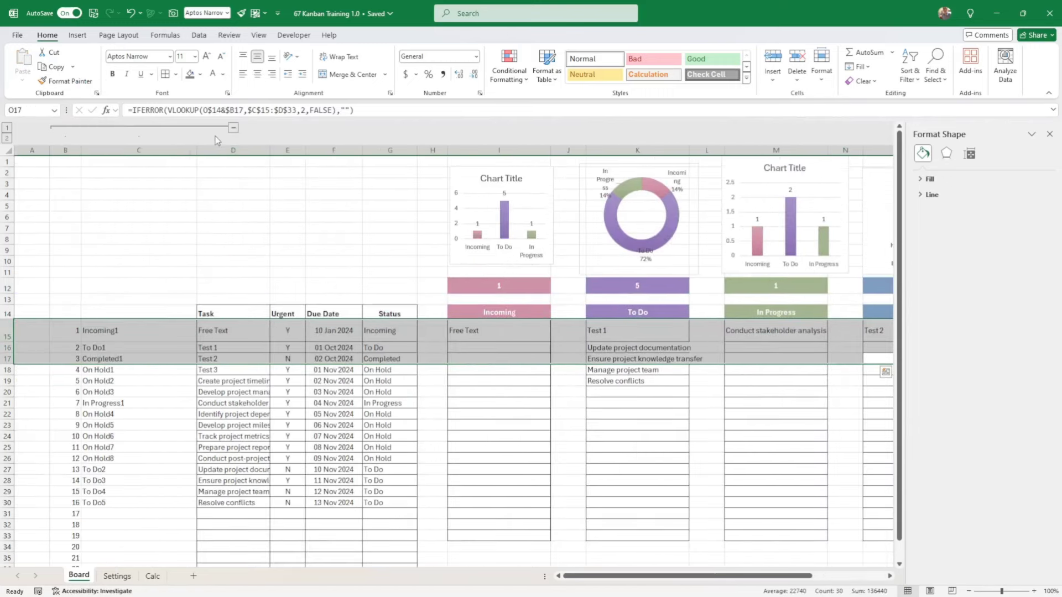
click(233, 131)
click(173, 249)
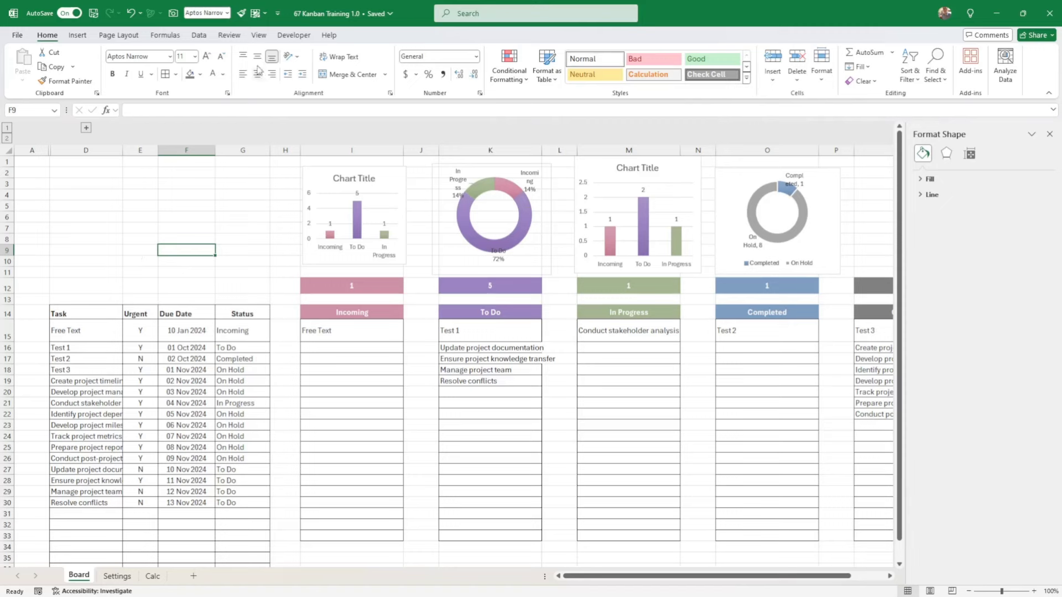
click(259, 35)
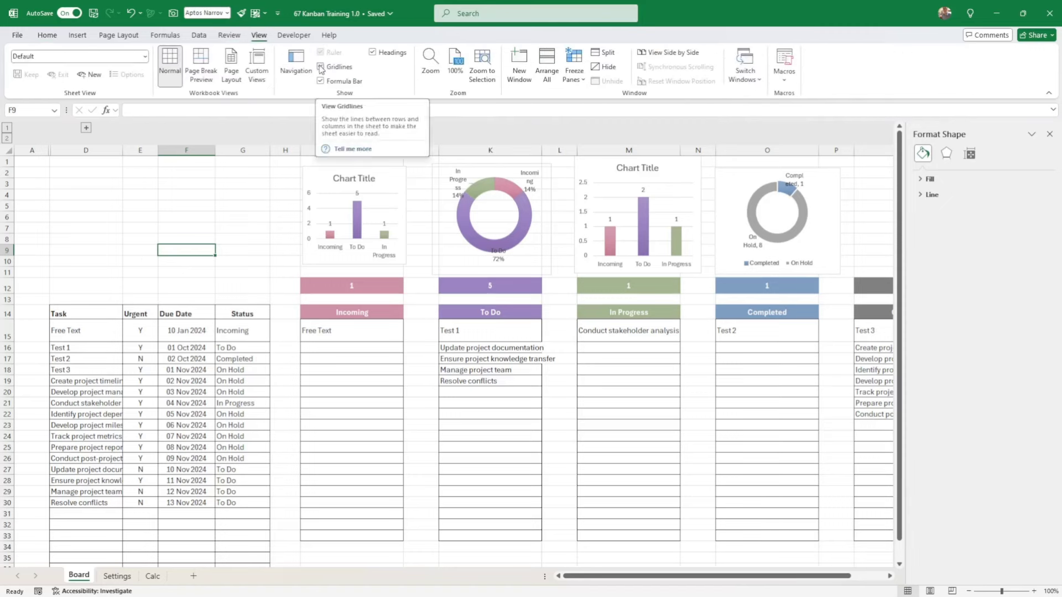
click(320, 66)
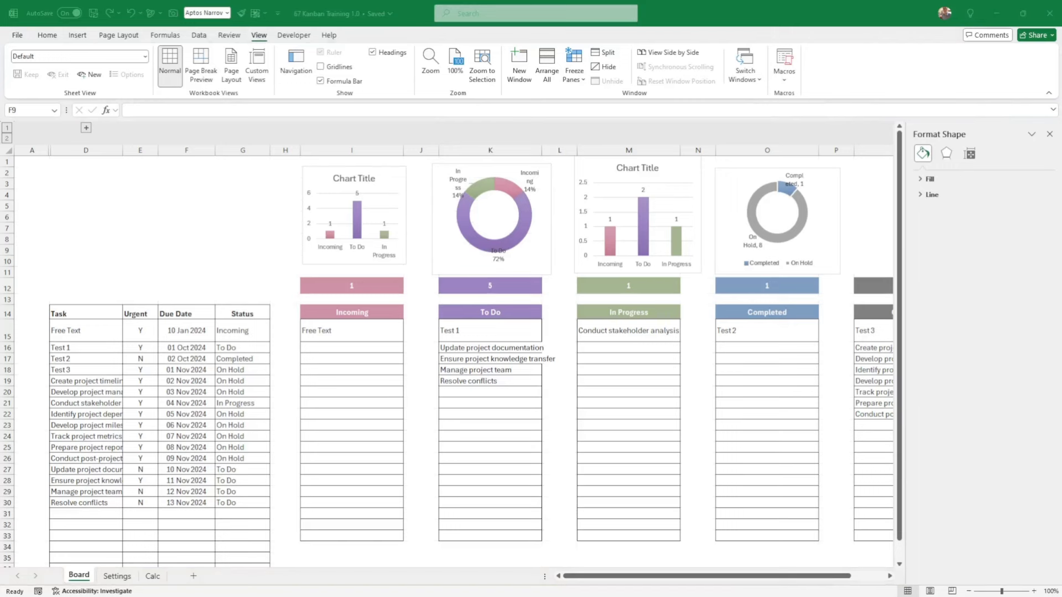
click(290, 440)
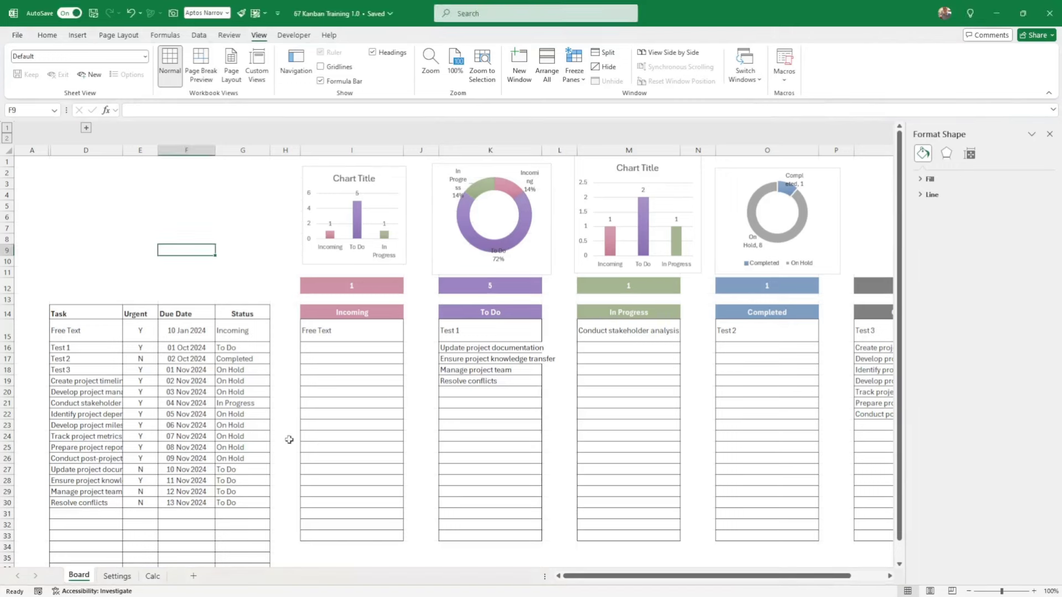
click(289, 439)
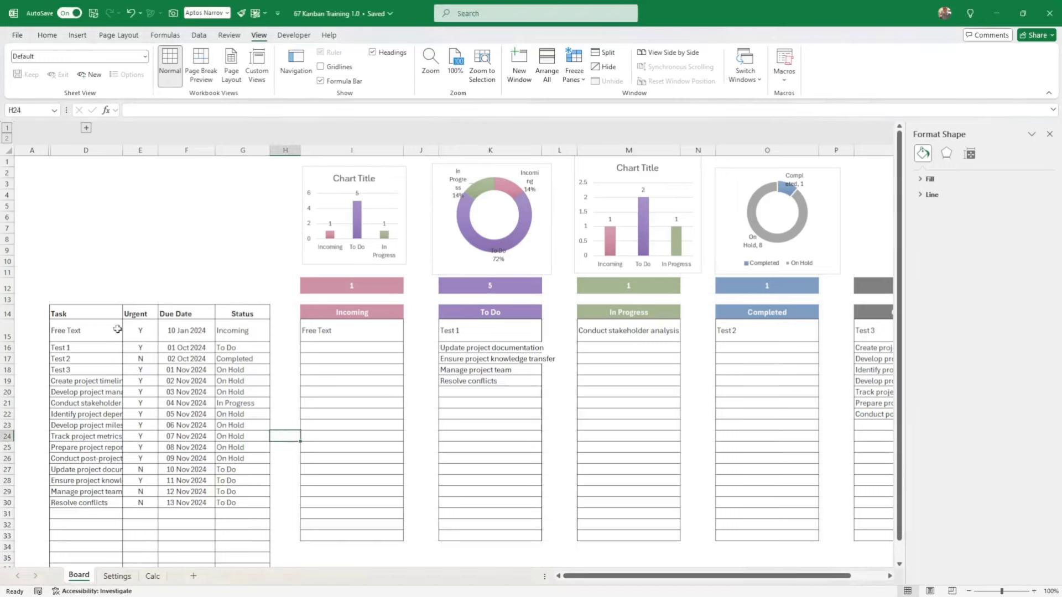
Create a conditional formatting rule on the Status cells G15:G36 for cell values equal to =Settings!$C$5.
click(243, 329)
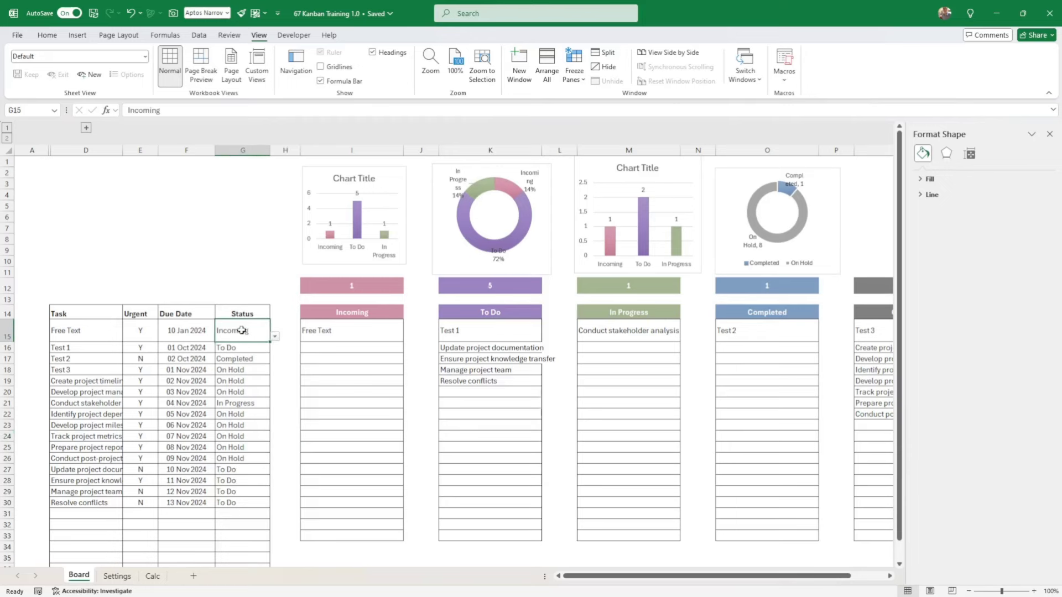
drag(242, 330, 246, 551)
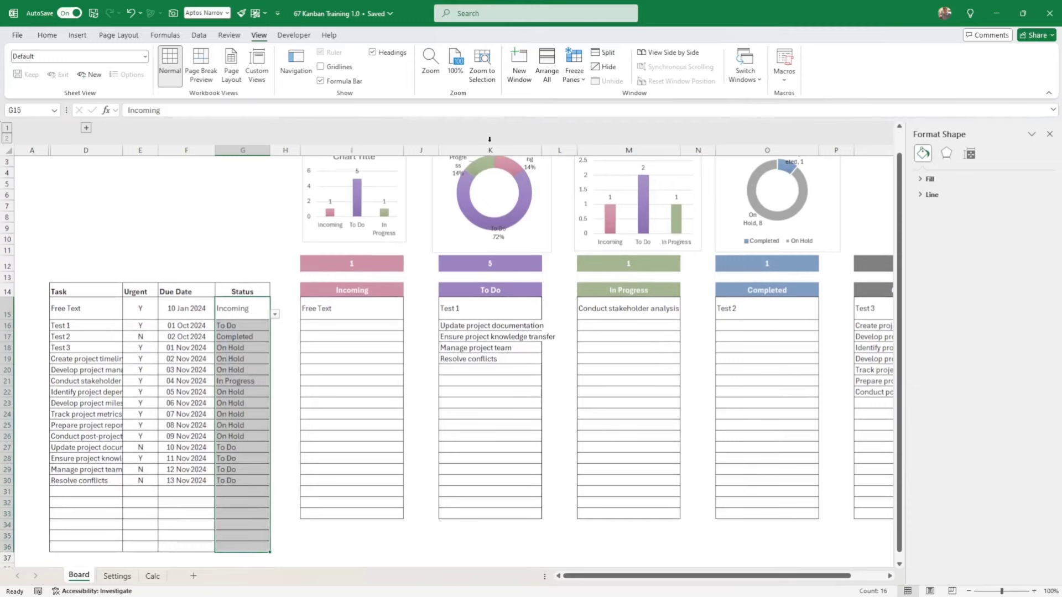
click(48, 36)
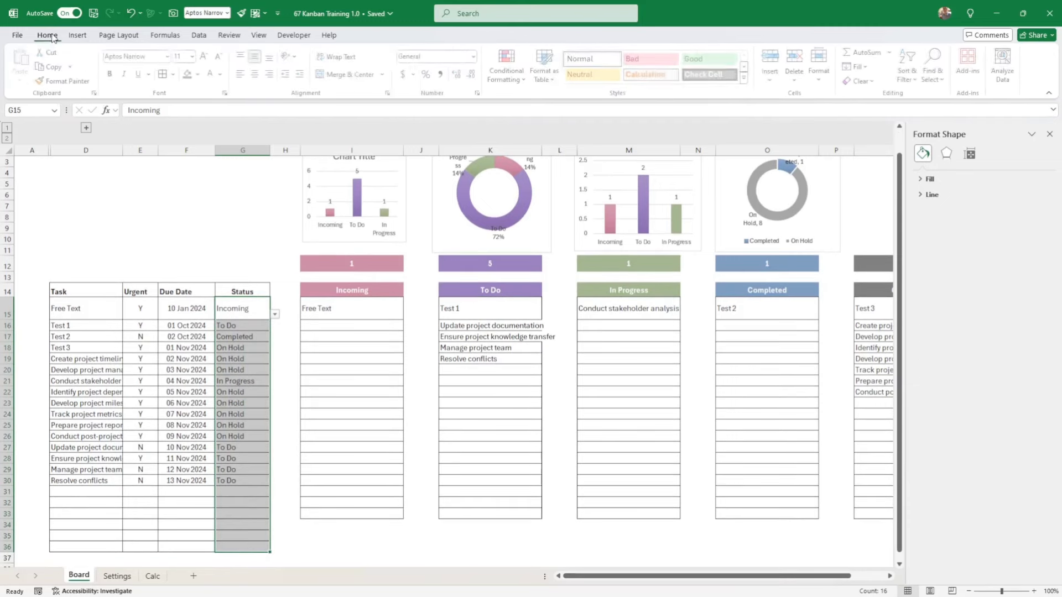
click(519, 79)
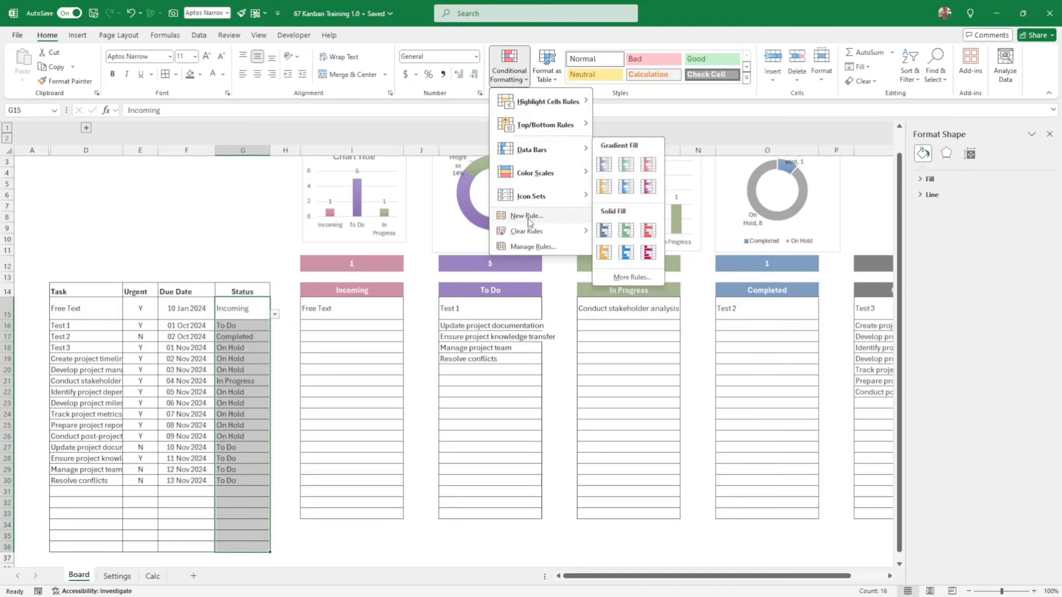
click(528, 217)
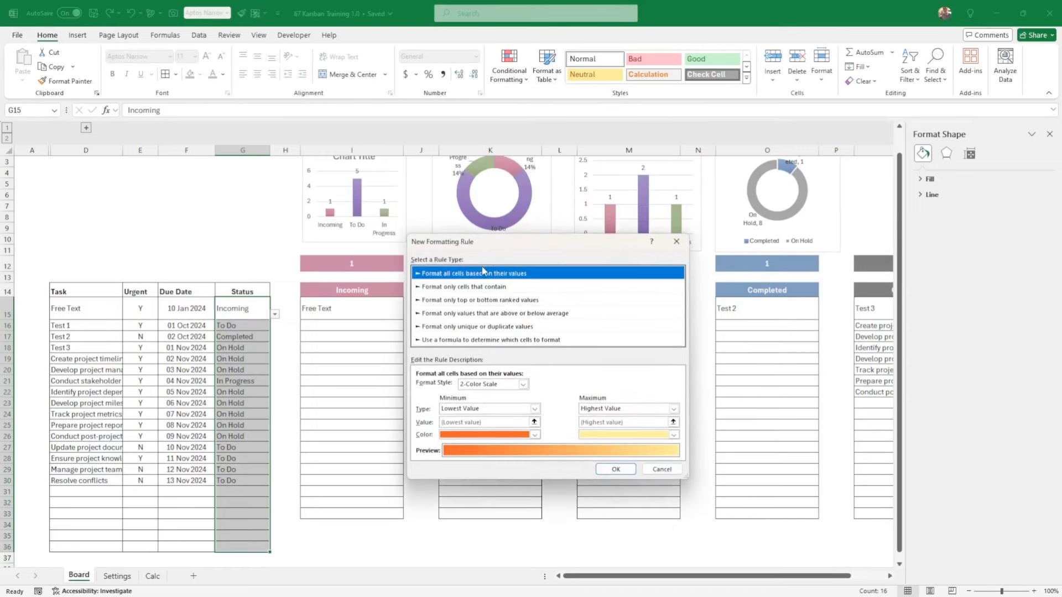
click(482, 287)
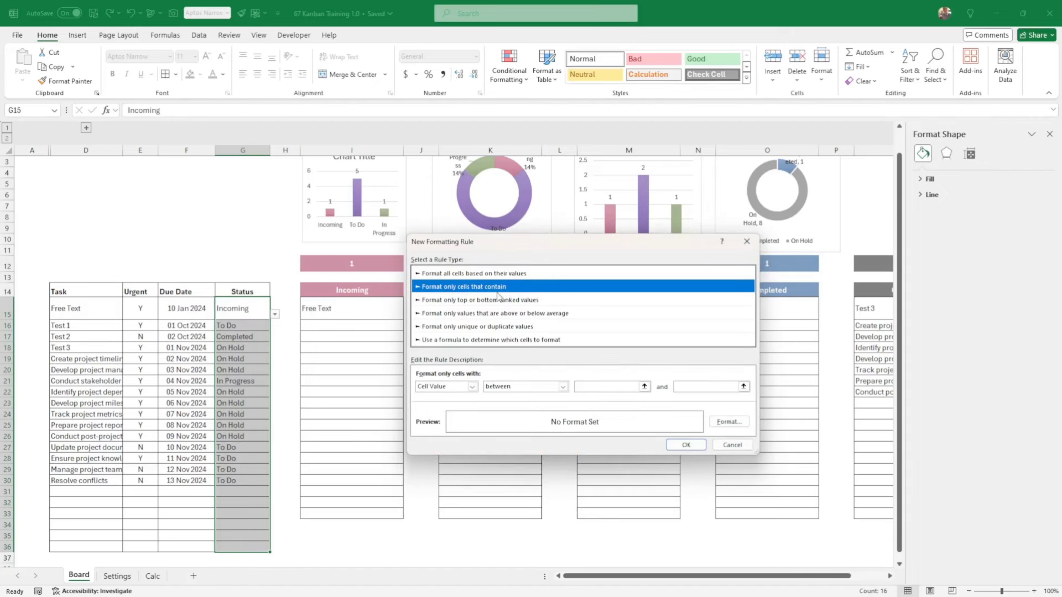
click(563, 386)
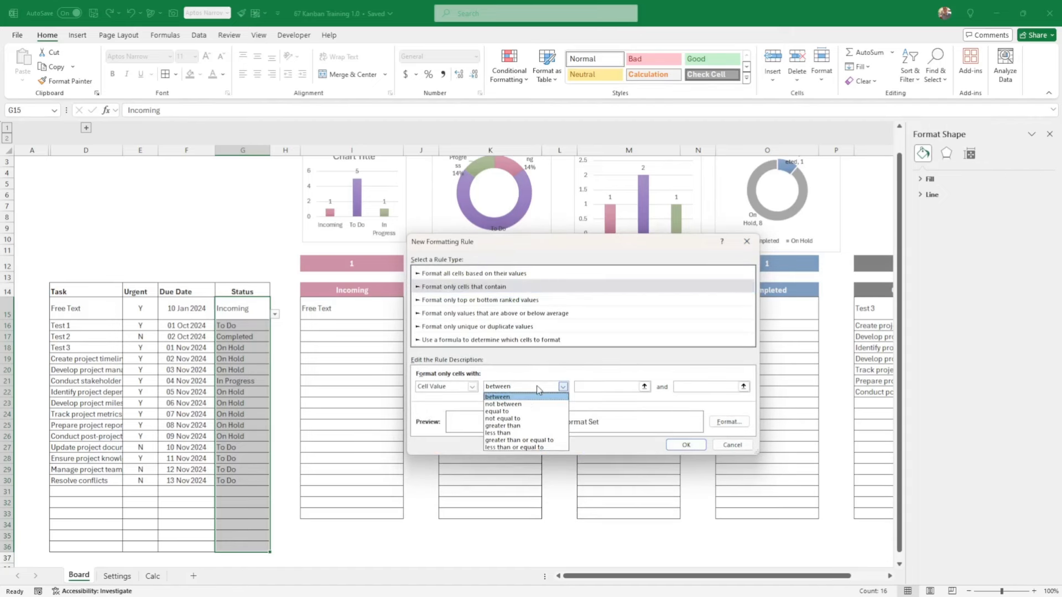
click(517, 412)
click(587, 388)
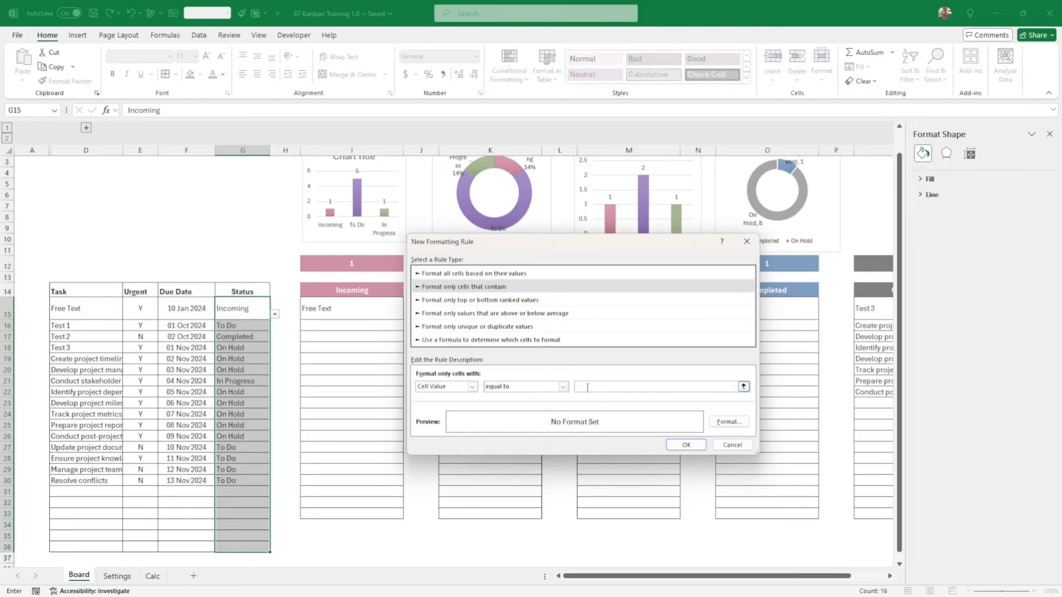
click(117, 576)
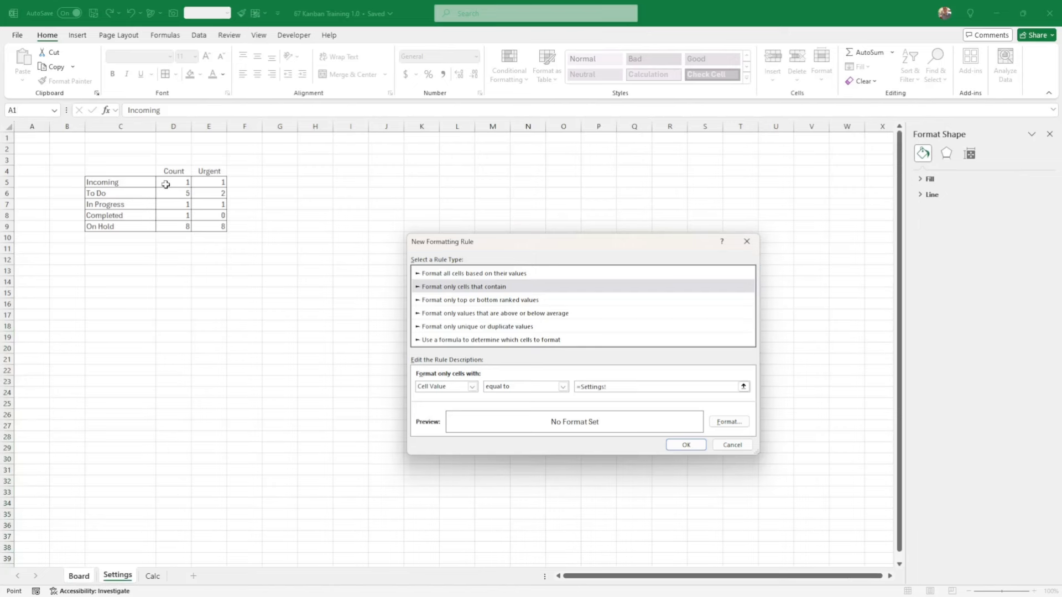
click(132, 183)
Give the Incoming status rule the lightest pink theme fill and apply it to the Status column.
click(729, 422)
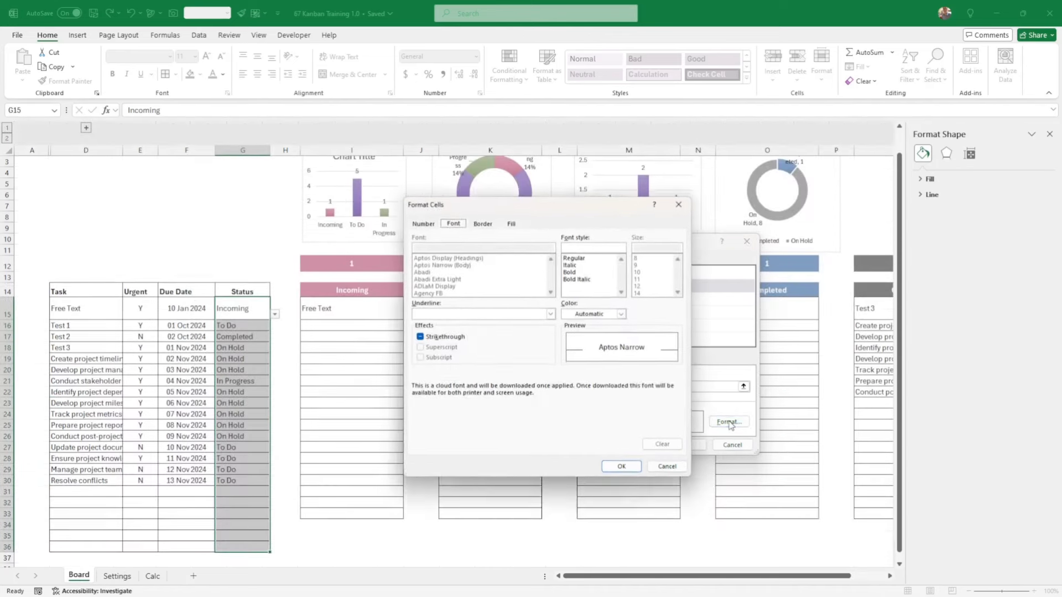
click(512, 222)
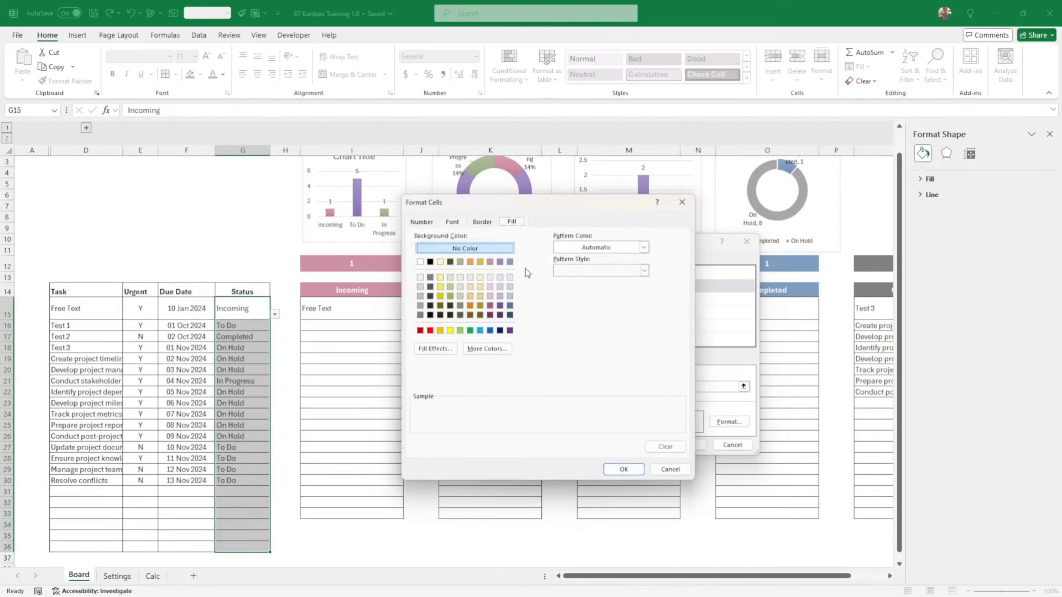
click(490, 262)
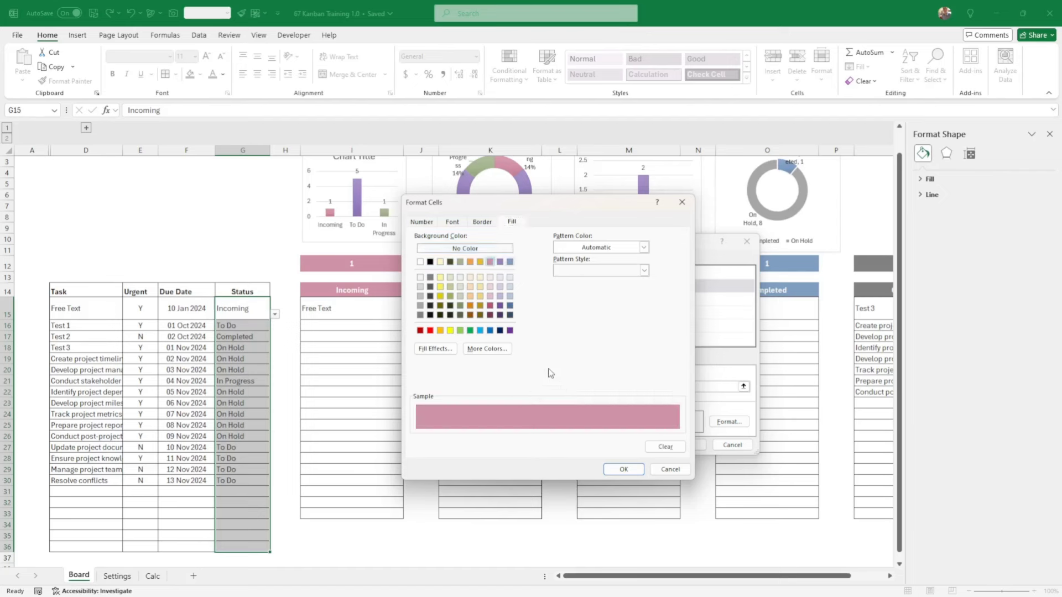
click(490, 277)
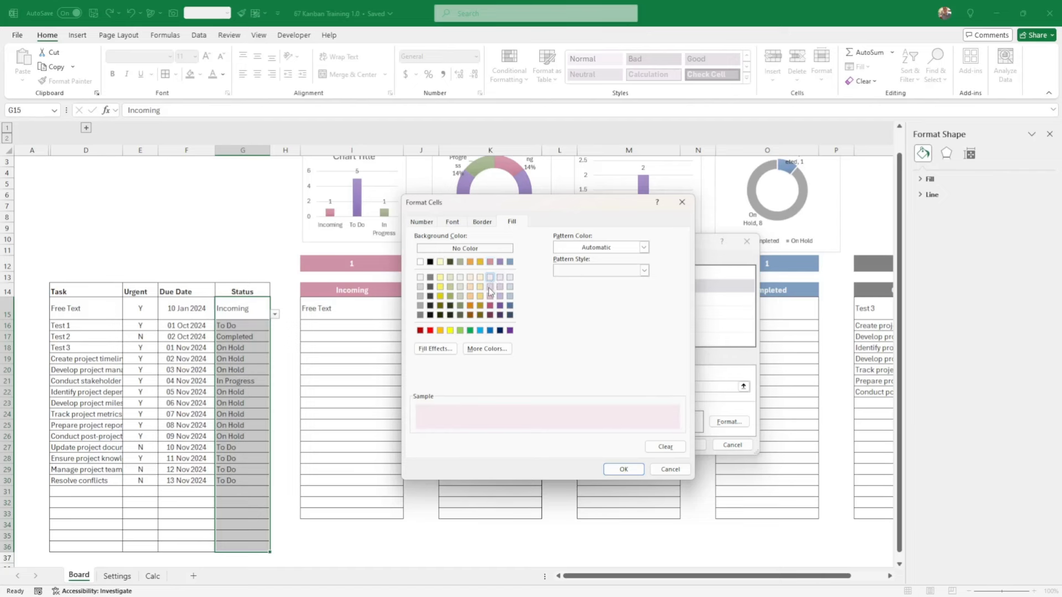
click(489, 287)
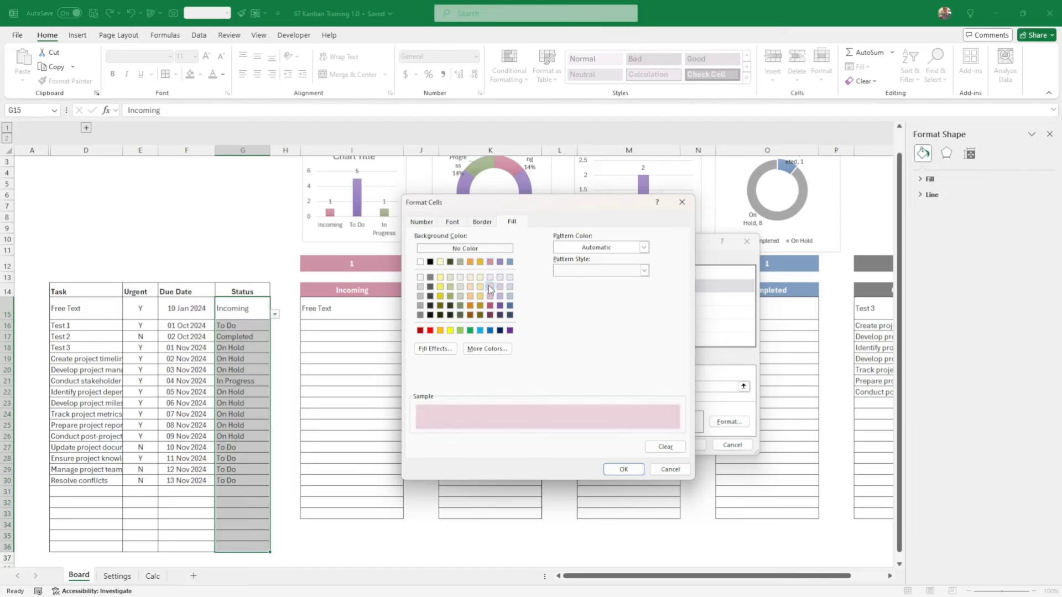
click(490, 277)
click(623, 469)
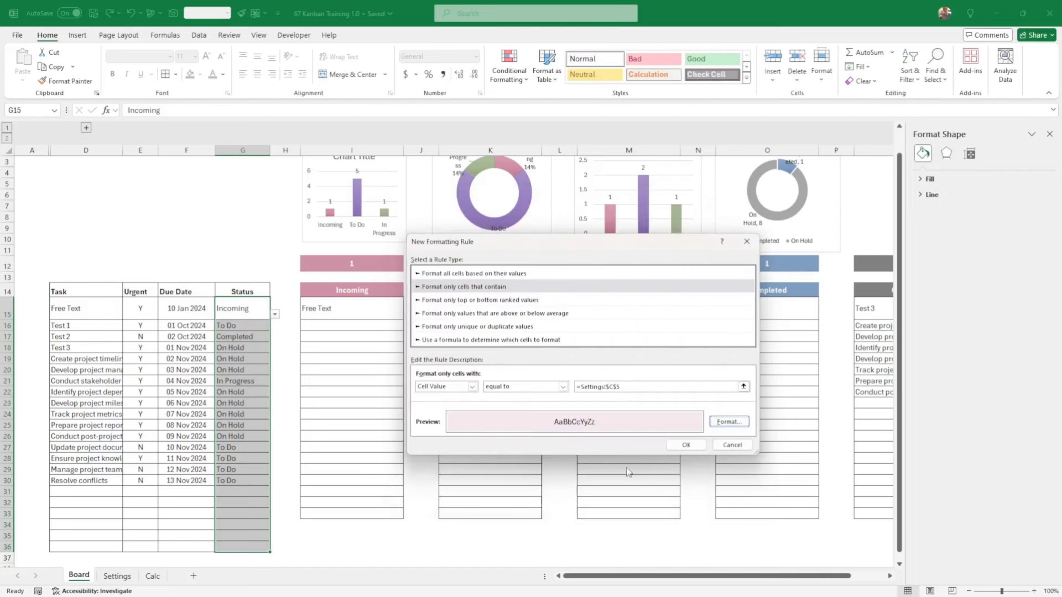
click(680, 446)
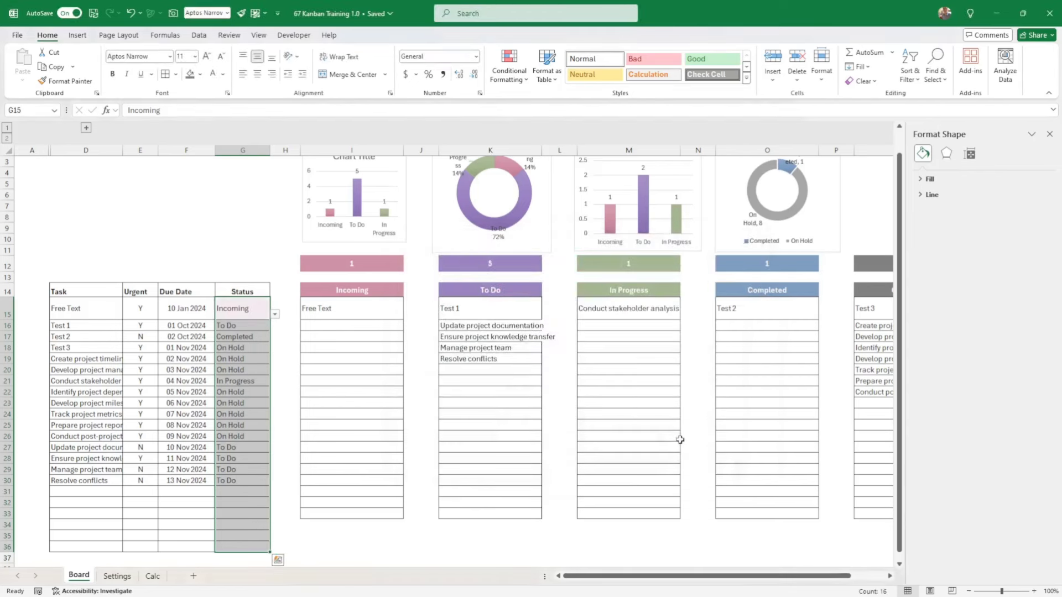
click(329, 362)
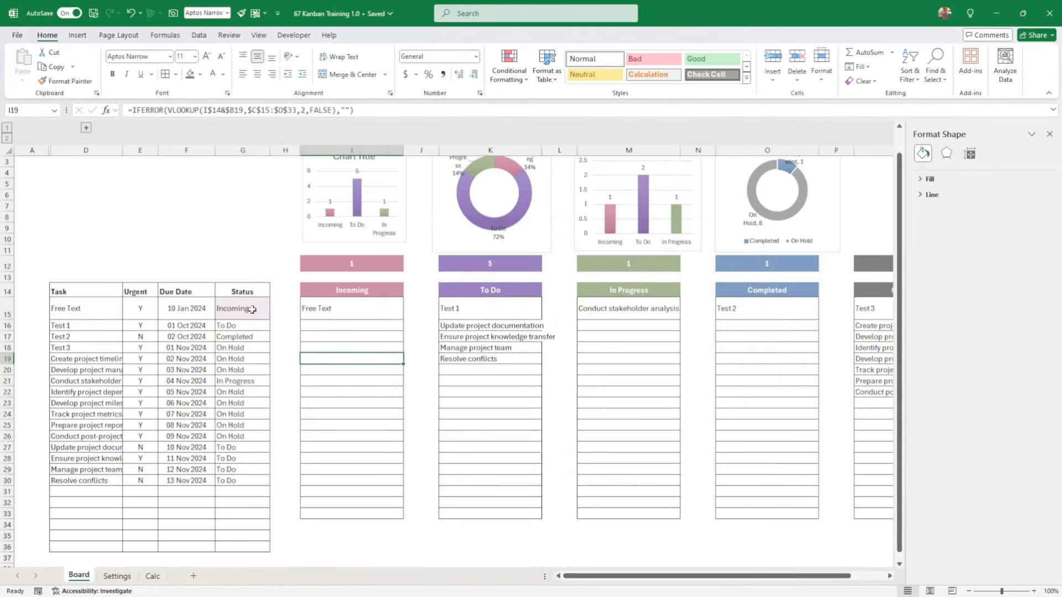
Open the conditional formatting rules for Status cell G15 and duplicate the =Settings!$C$5 rule.
click(252, 309)
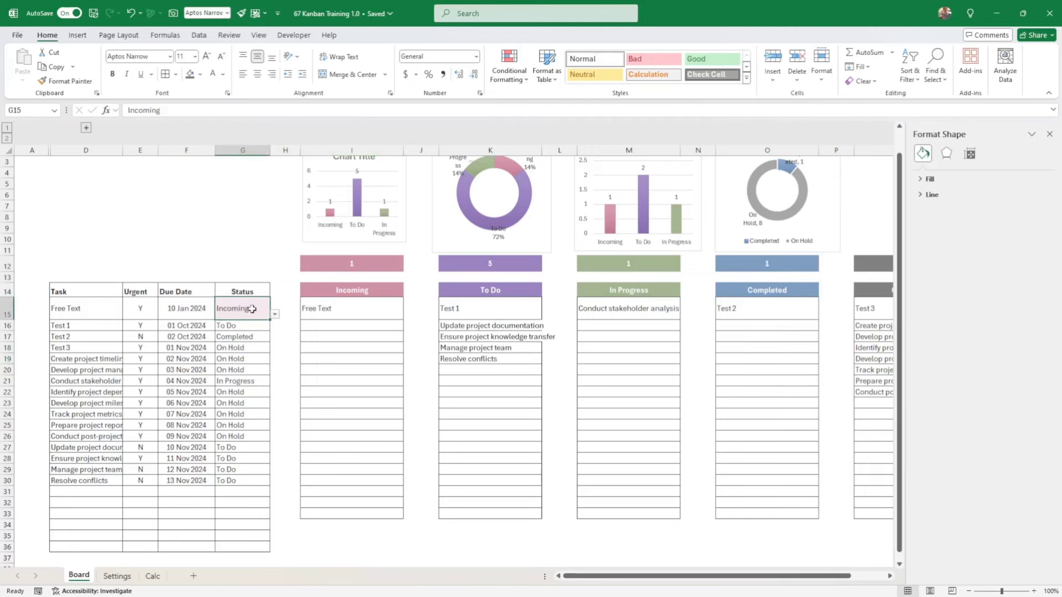
click(509, 70)
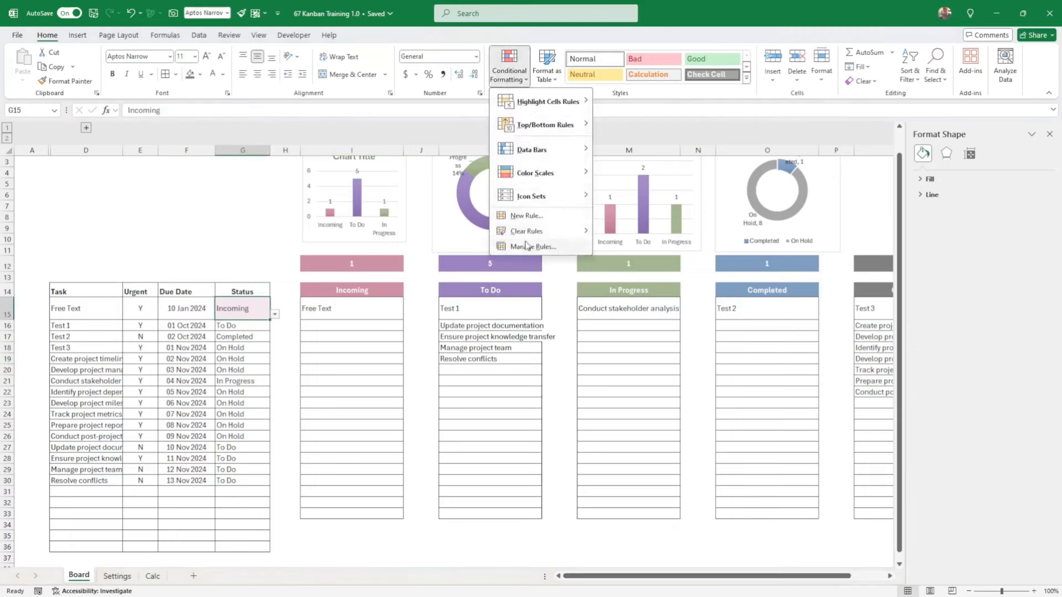
click(528, 246)
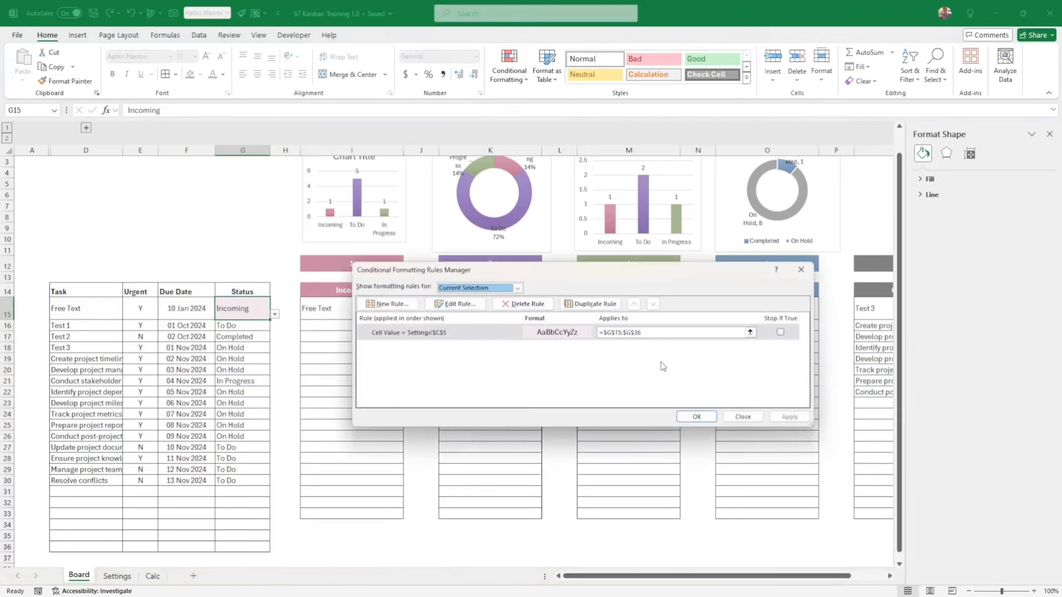
click(647, 332)
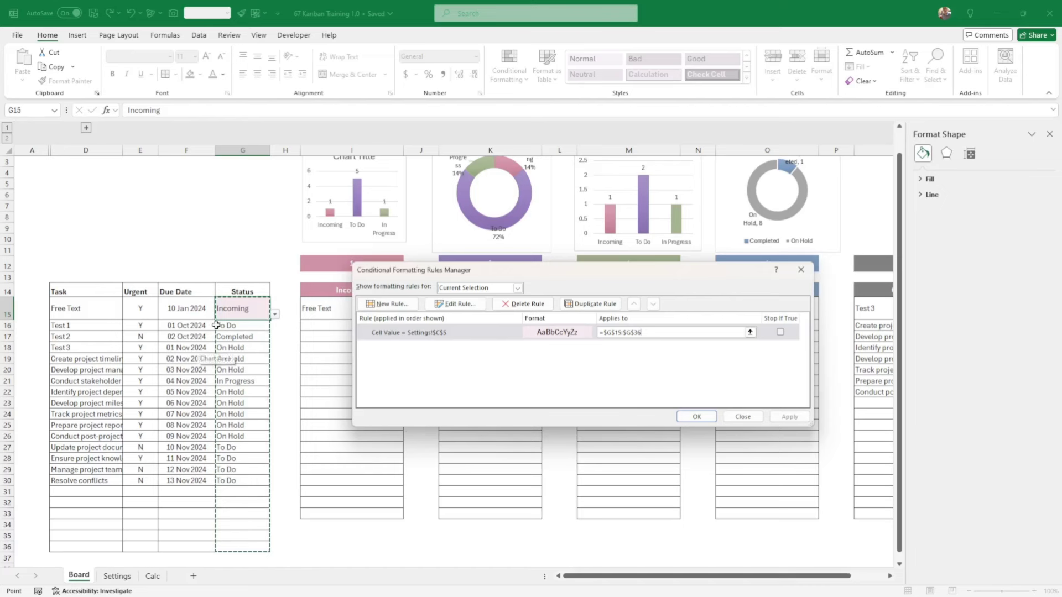
click(552, 331)
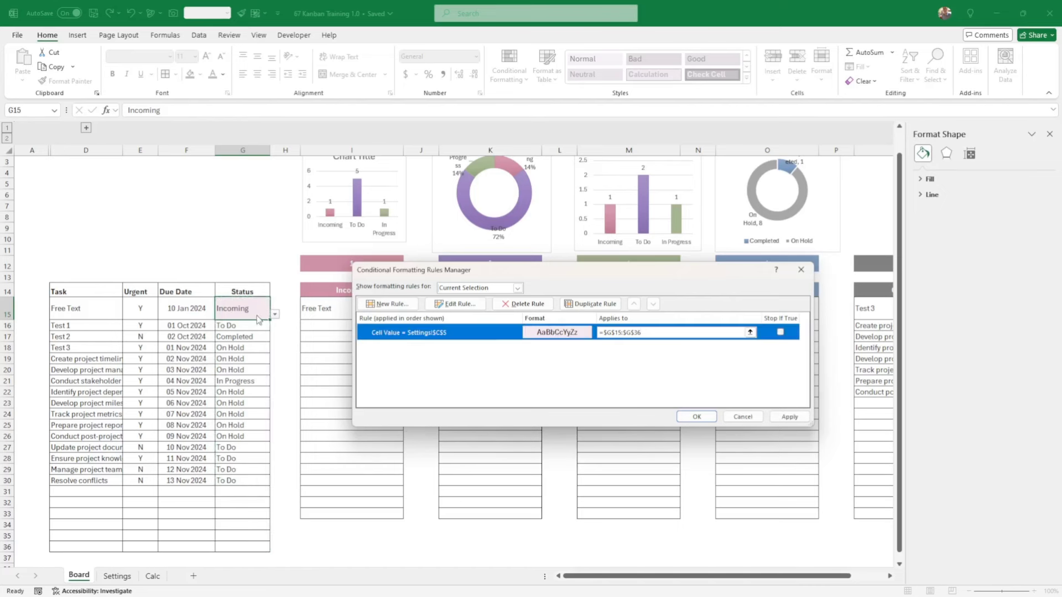
click(591, 304)
Point the duplicated rule at =Settings!$C$6, give it the lightest purple theme fill and apply it to the Status column.
click(466, 305)
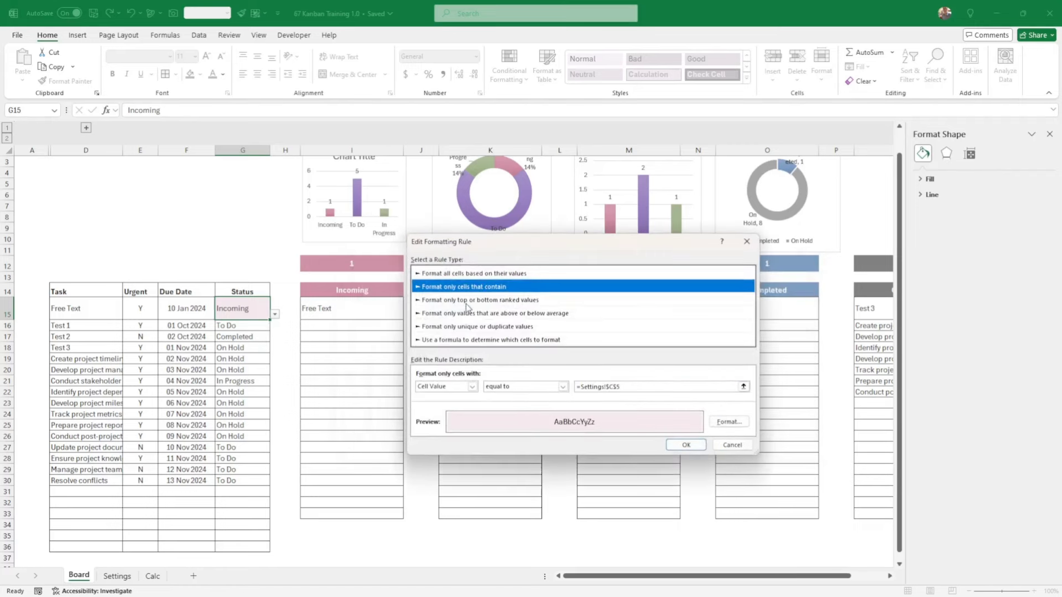
click(627, 386)
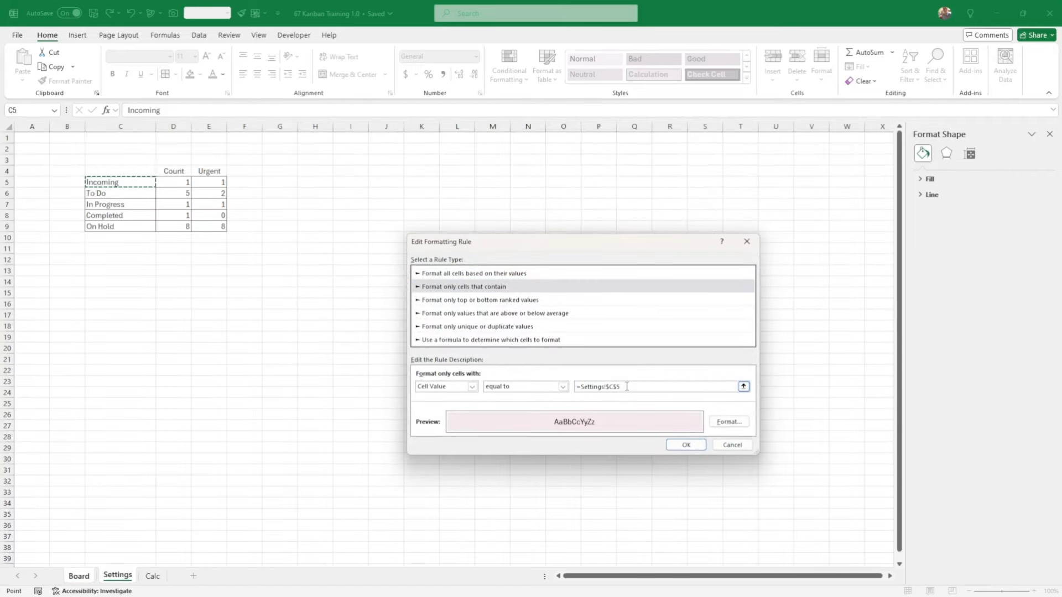
key(BackSpace)
click(729, 422)
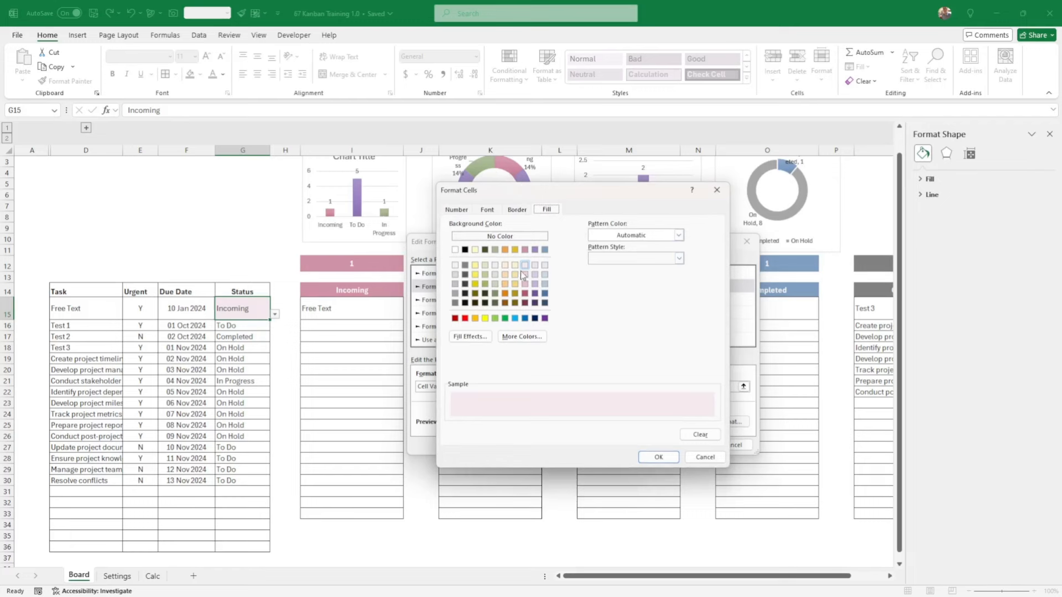
click(535, 265)
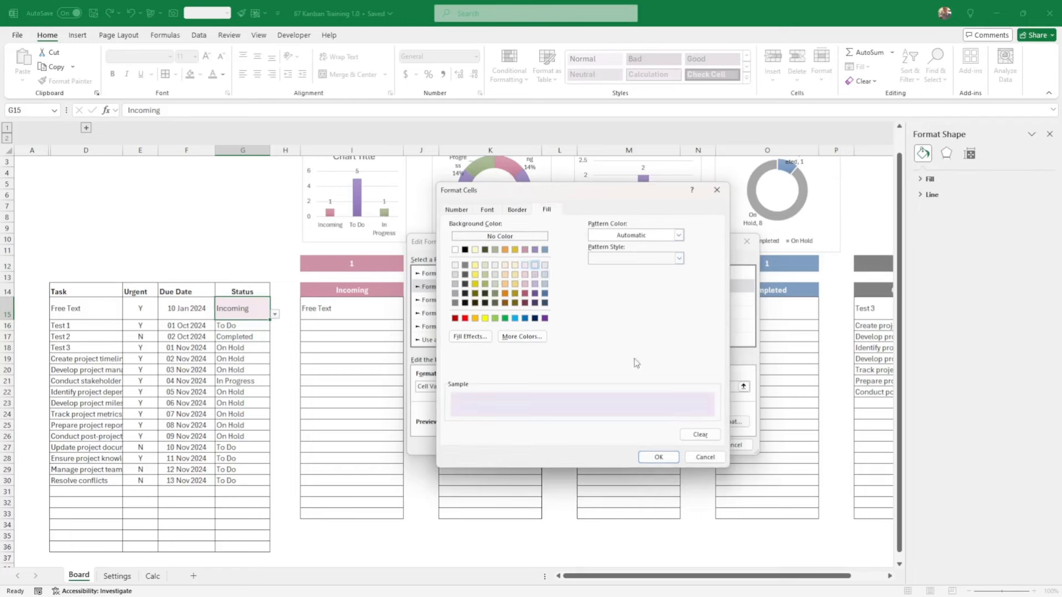
click(658, 457)
click(684, 446)
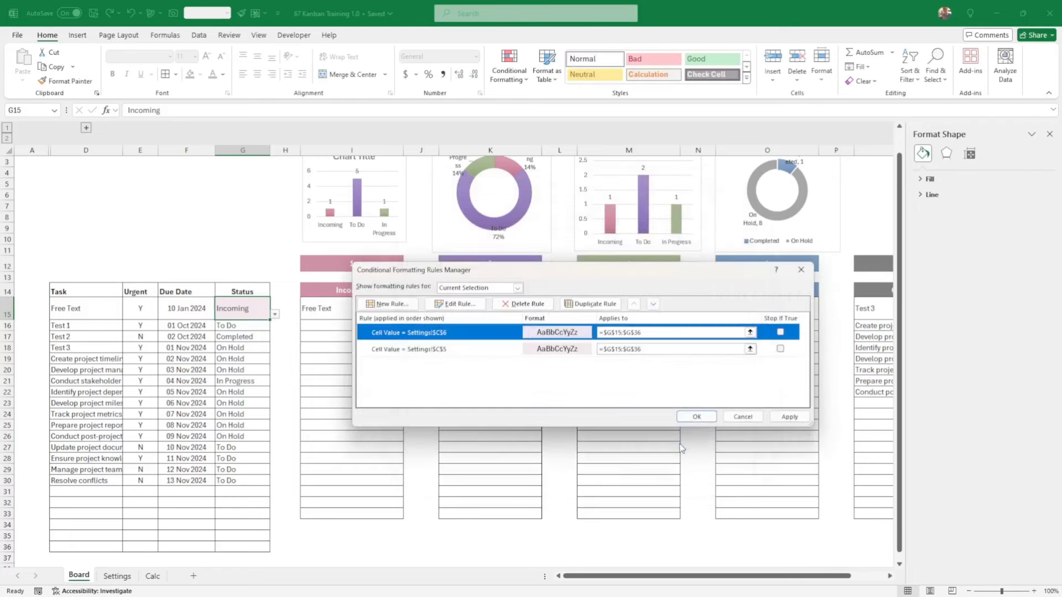
click(789, 418)
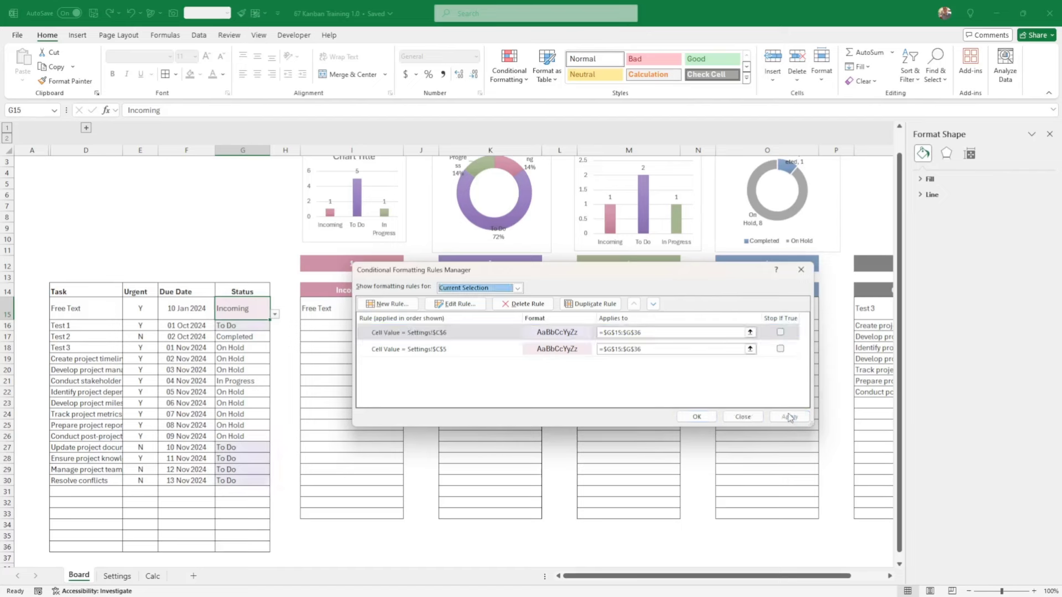
Duplicate the Incoming status rule, point the copy at =Settings!$C$7 with the lightest green theme fill, and apply it.
click(549, 348)
click(589, 304)
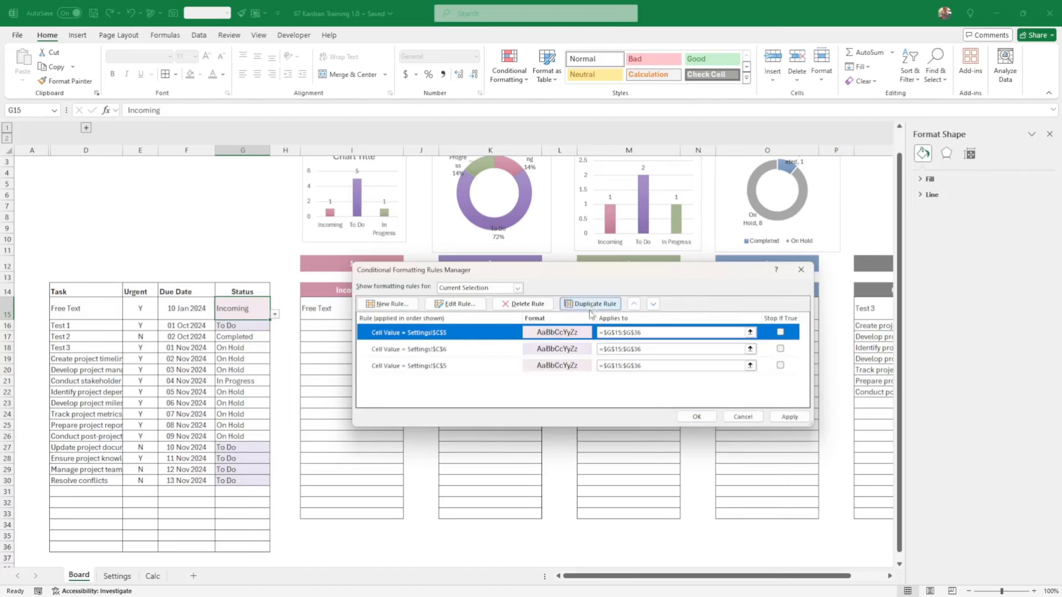
click(469, 309)
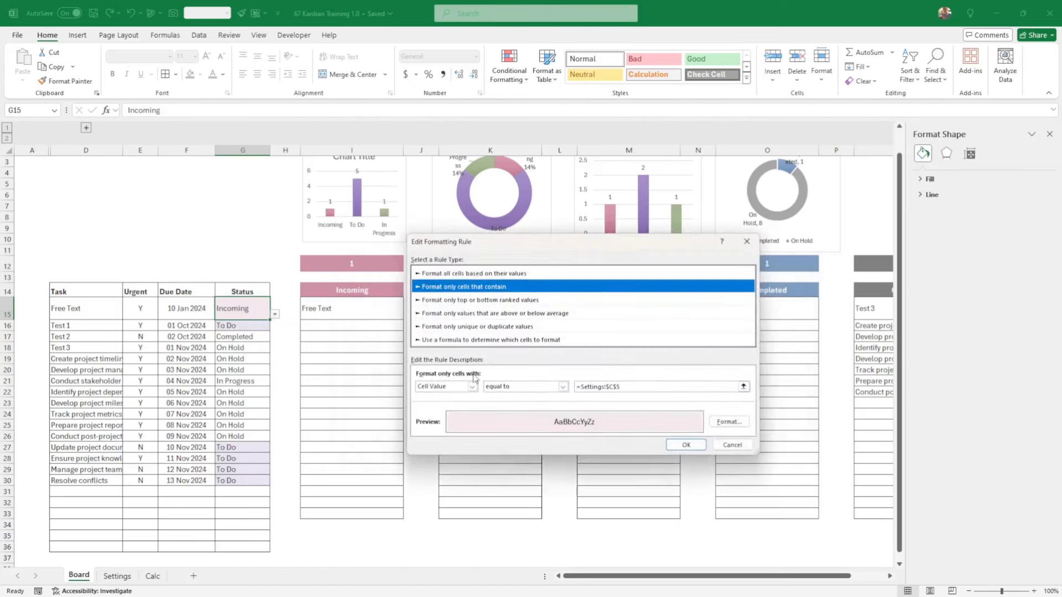
key(BackSpace)
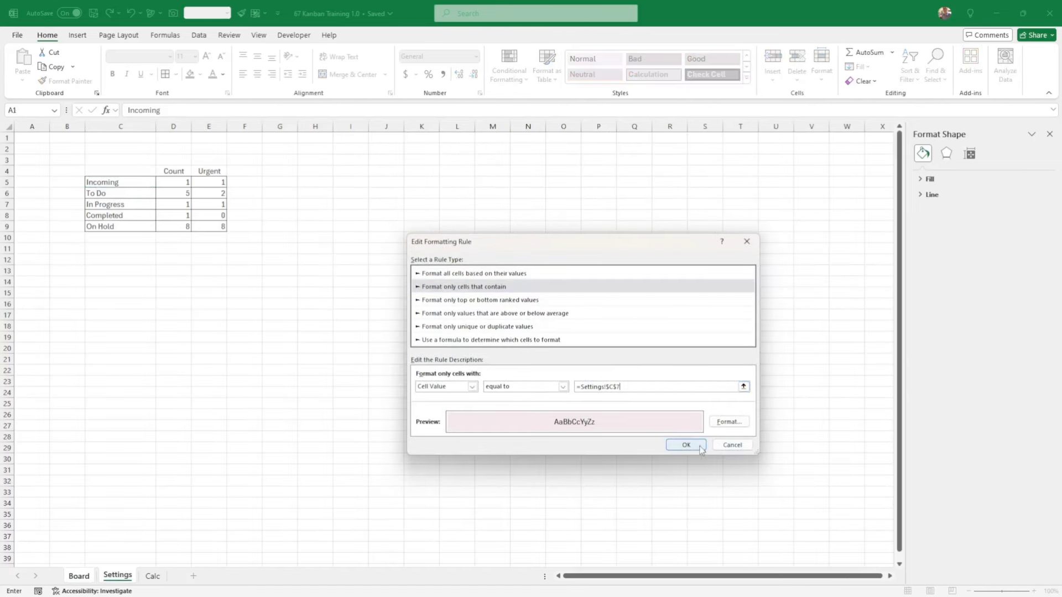
click(729, 423)
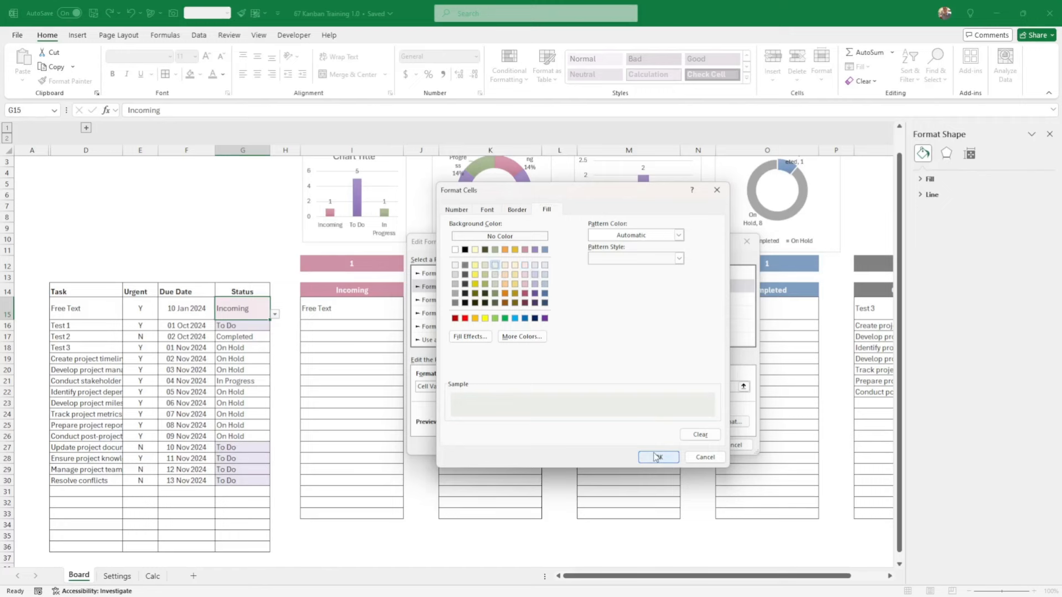
click(659, 458)
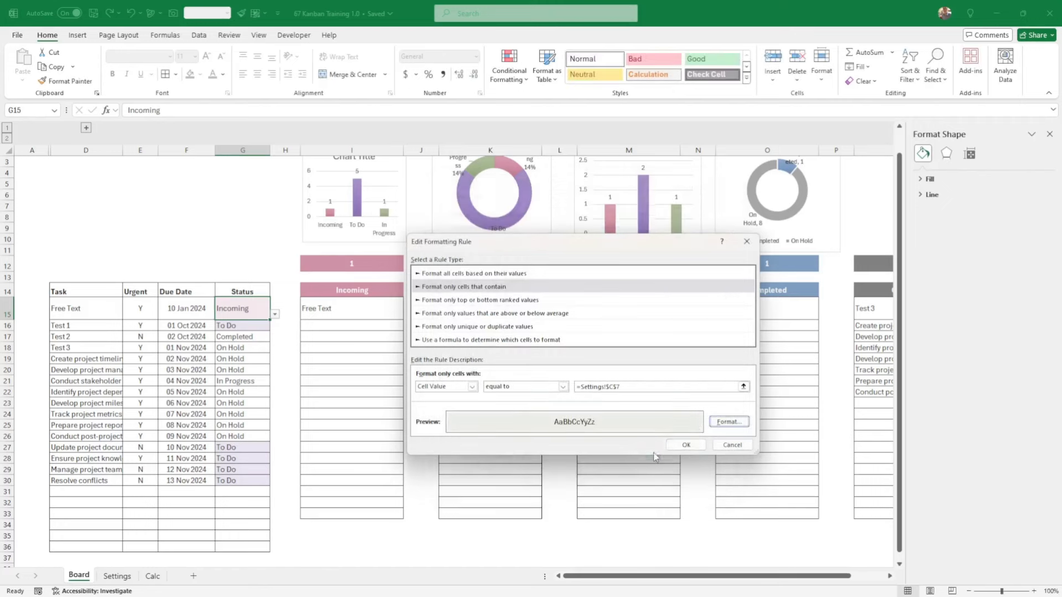
click(685, 445)
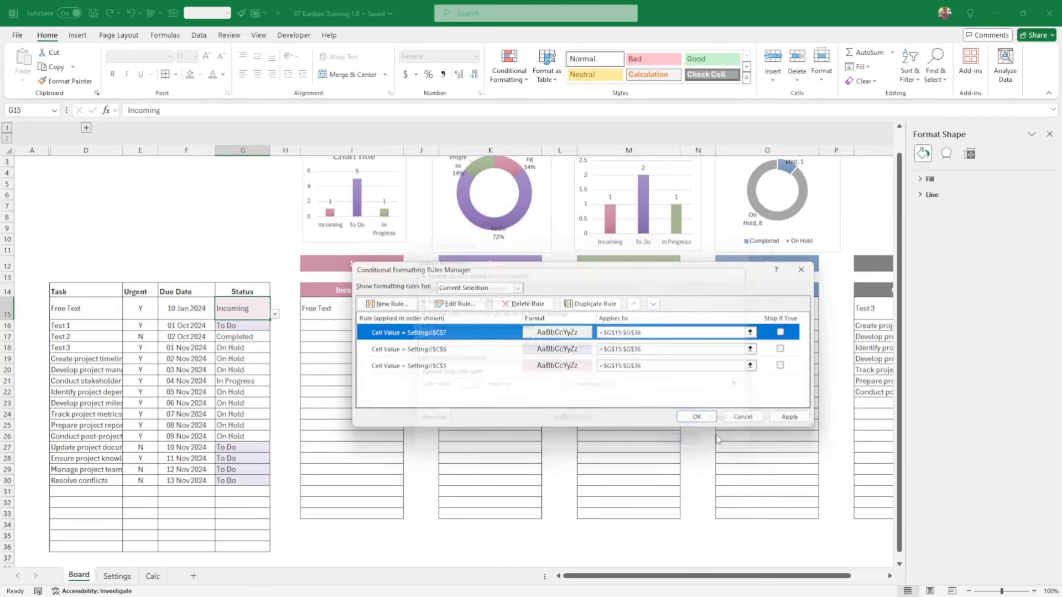
click(797, 417)
Duplicate the =Settings!$C$7 In Progress rule twice.
click(565, 334)
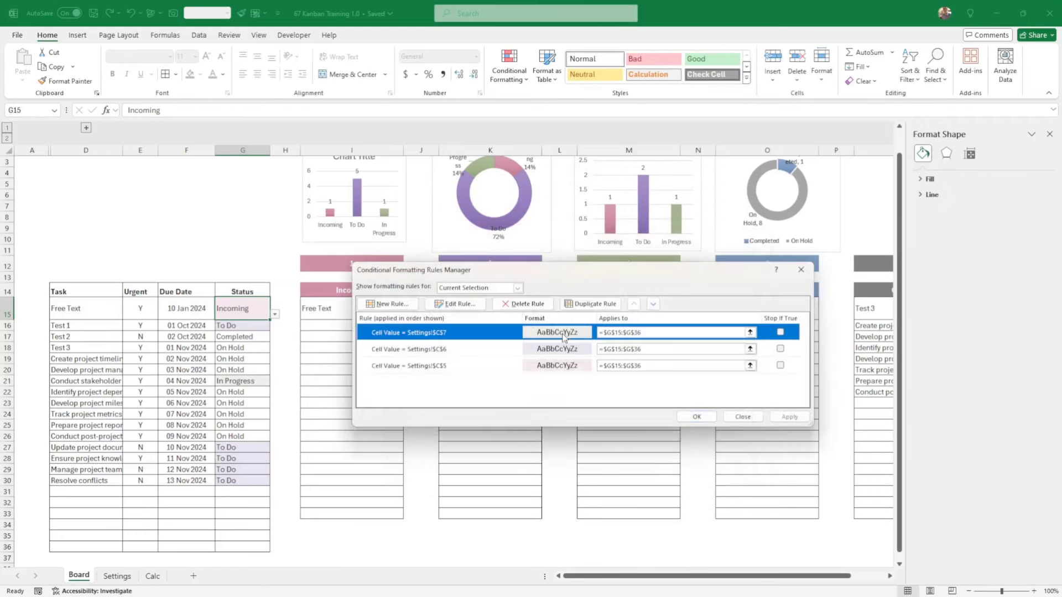
click(590, 305)
click(590, 305)
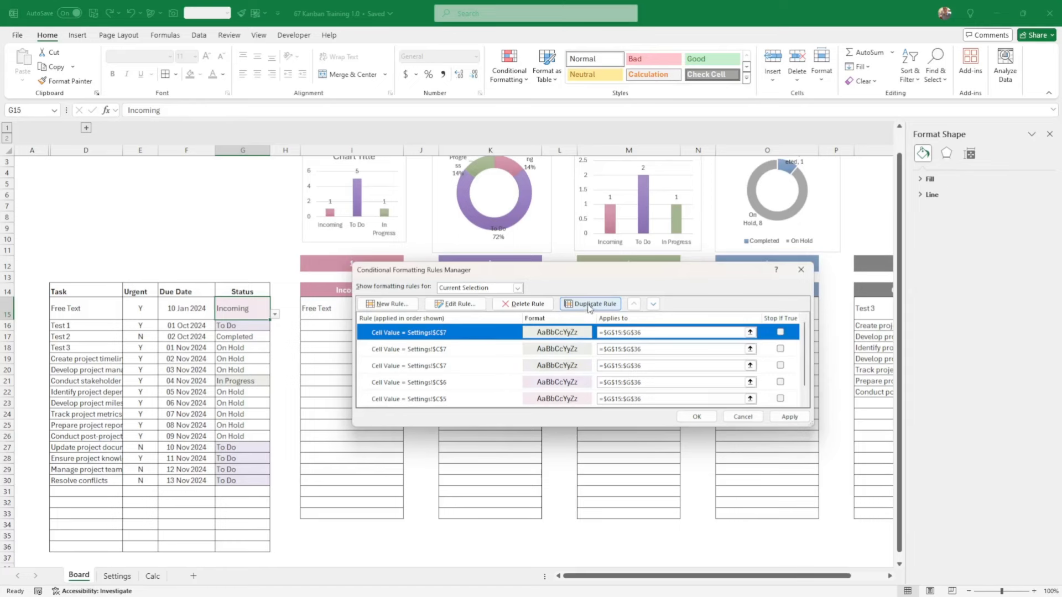
Edit the second rule in the list to equal =Settings!$C$8 and give it the lightest blue theme fill.
click(510, 352)
click(464, 305)
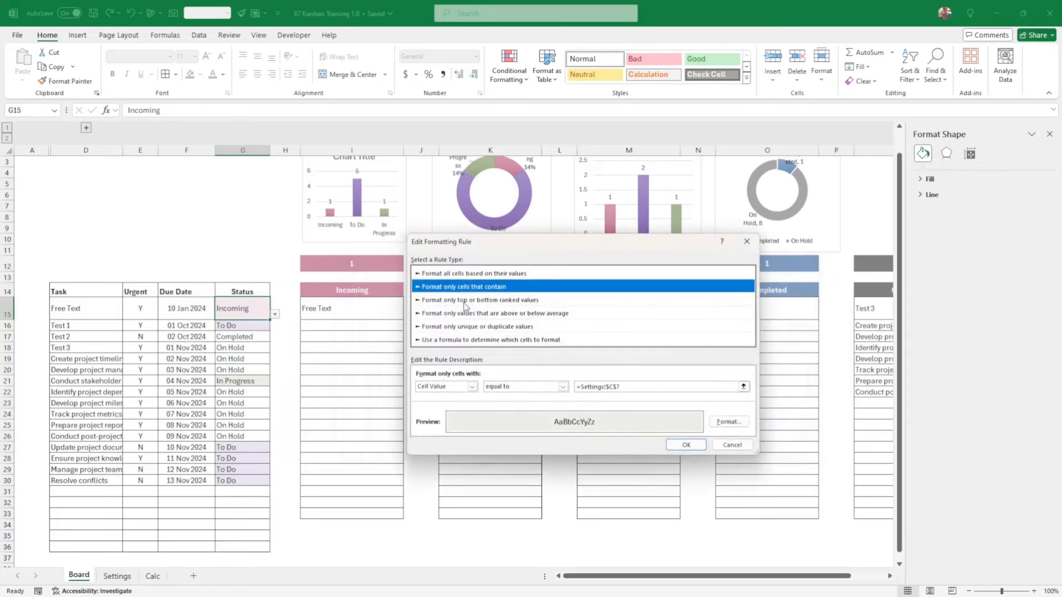
click(626, 387)
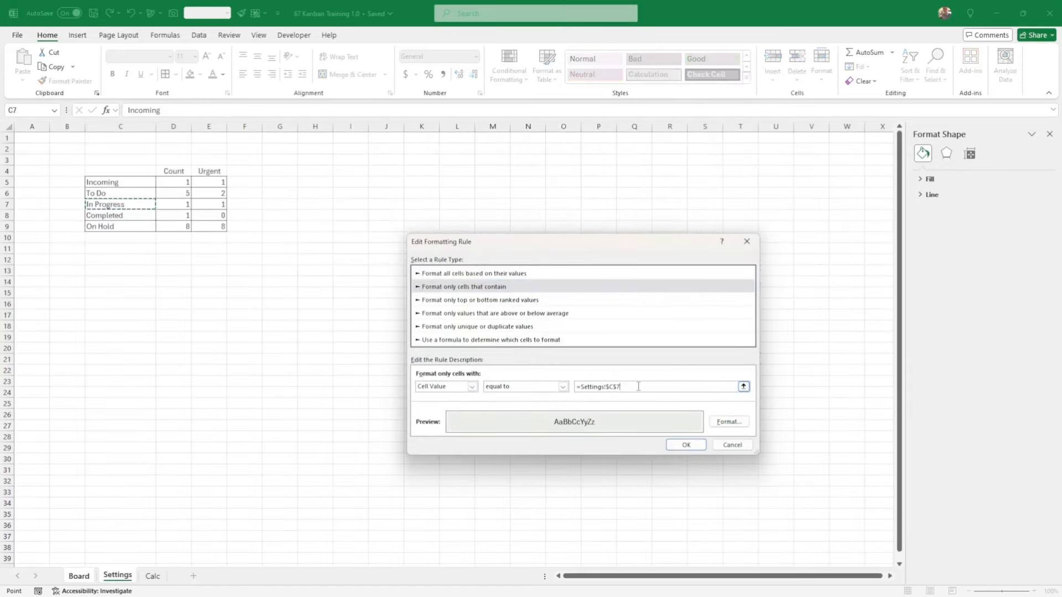
key(BackSpace)
click(728, 422)
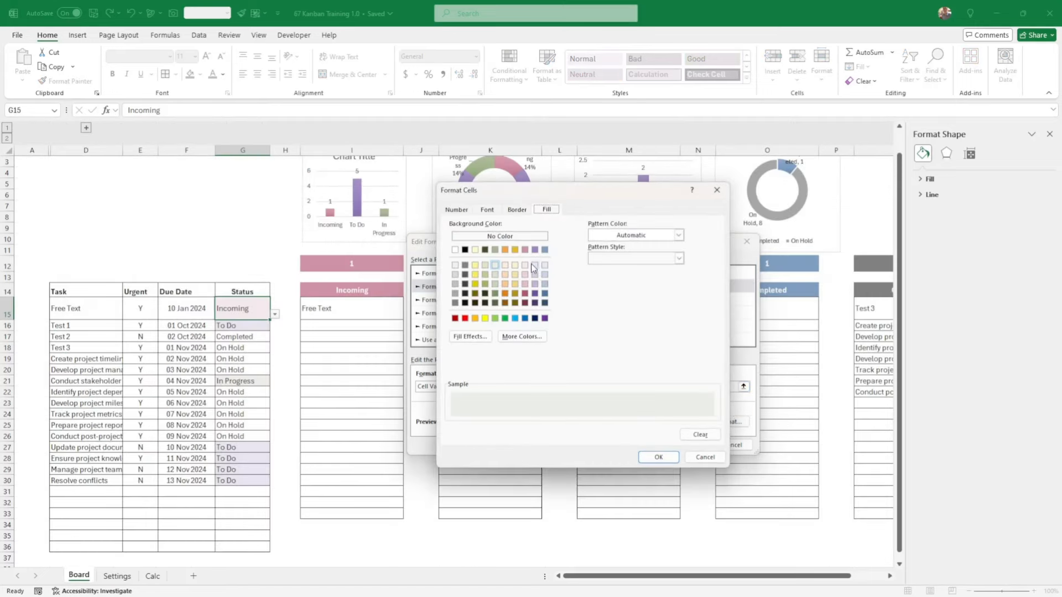
click(545, 264)
click(654, 454)
click(687, 447)
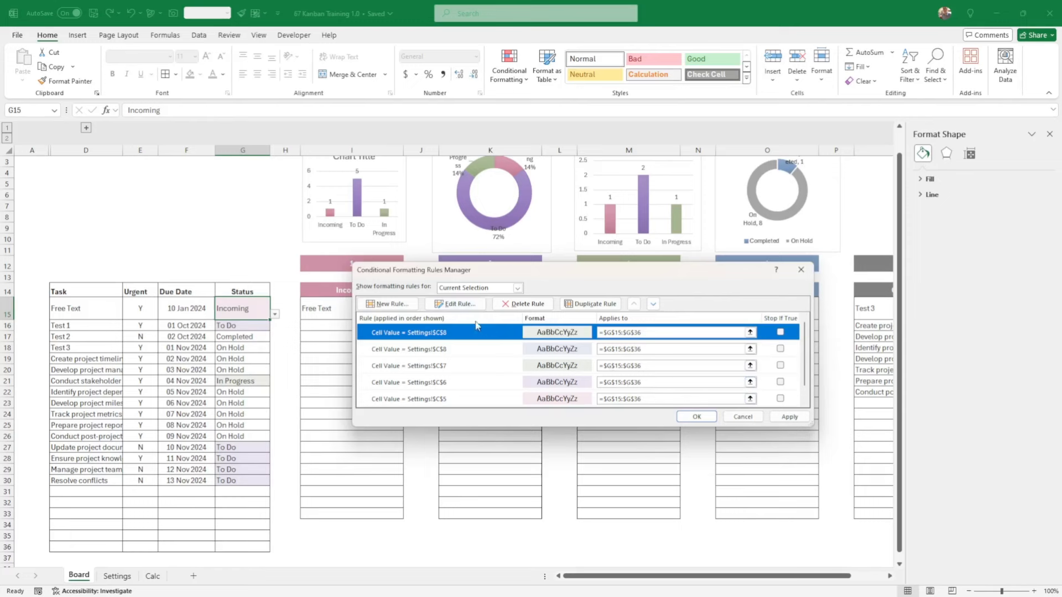
Change the first listed rule's fill to the lightest gray theme color and apply it.
click(463, 306)
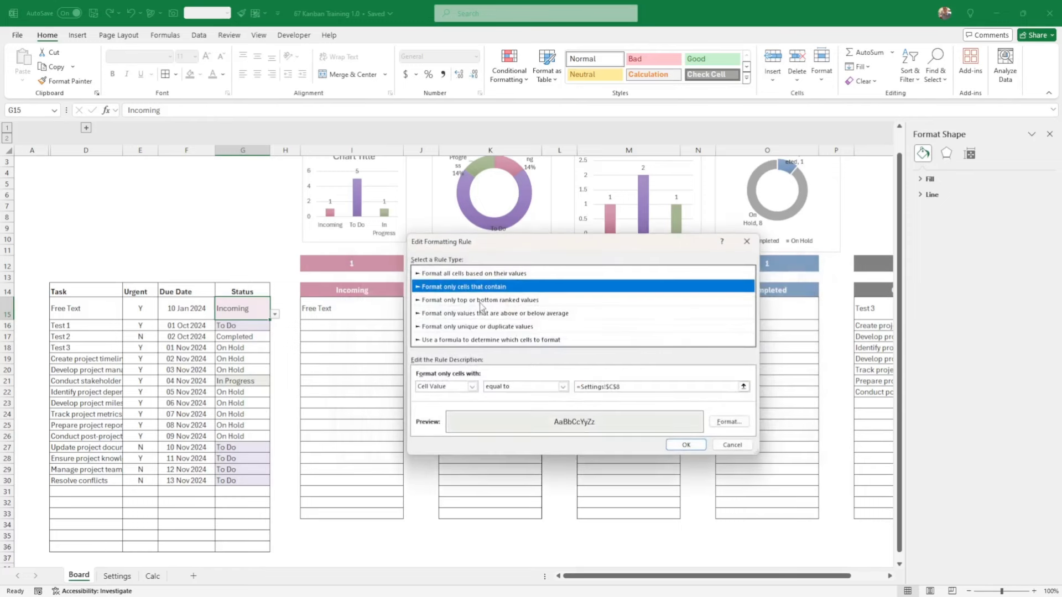
click(729, 421)
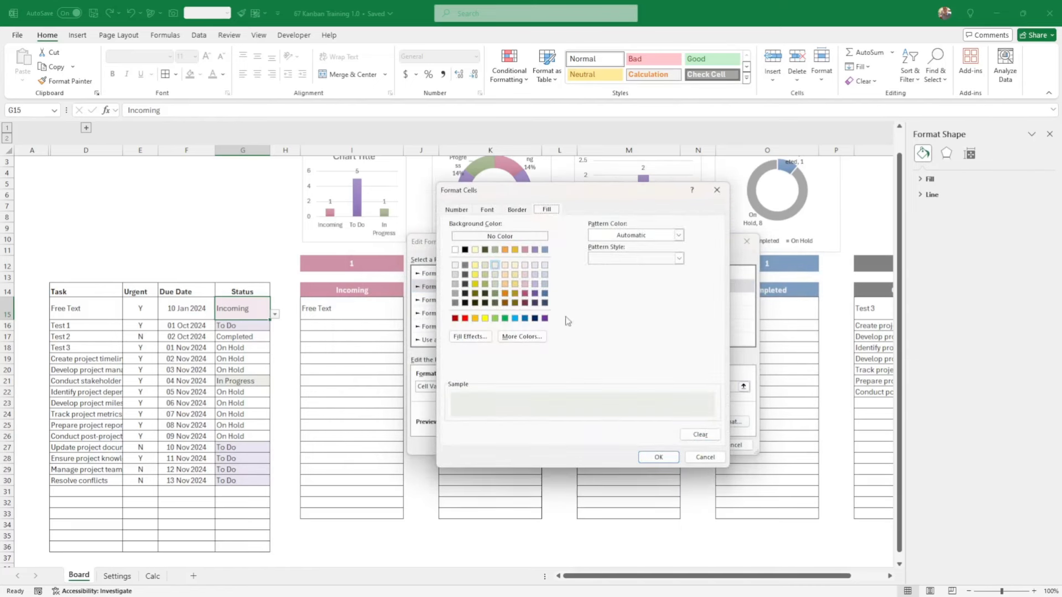
click(455, 265)
click(659, 457)
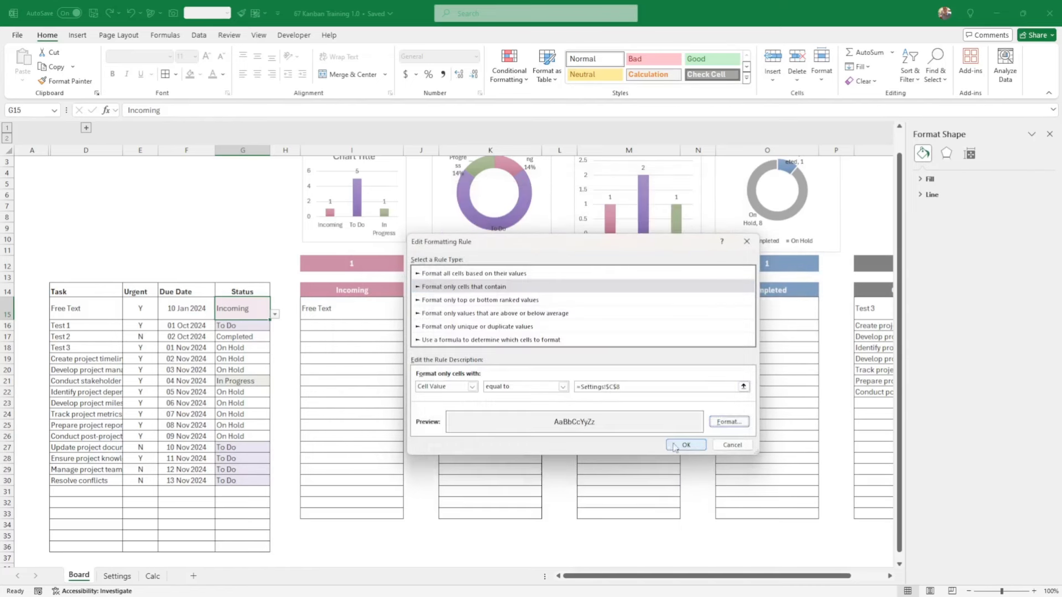
click(674, 446)
click(792, 417)
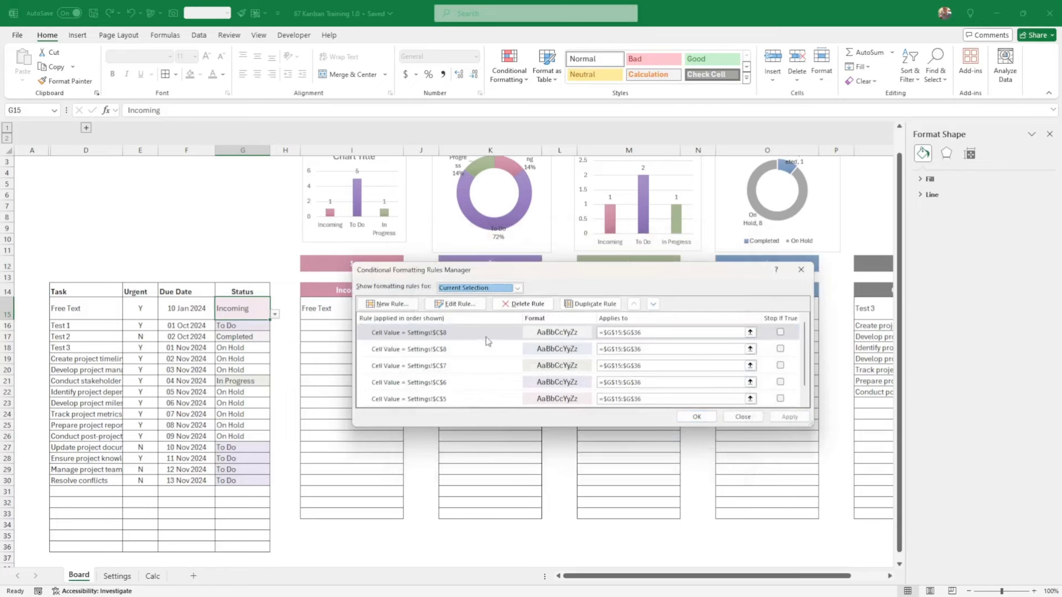
Point the gray rule at =Settings!$C$9 for the On Hold status and apply it.
click(454, 304)
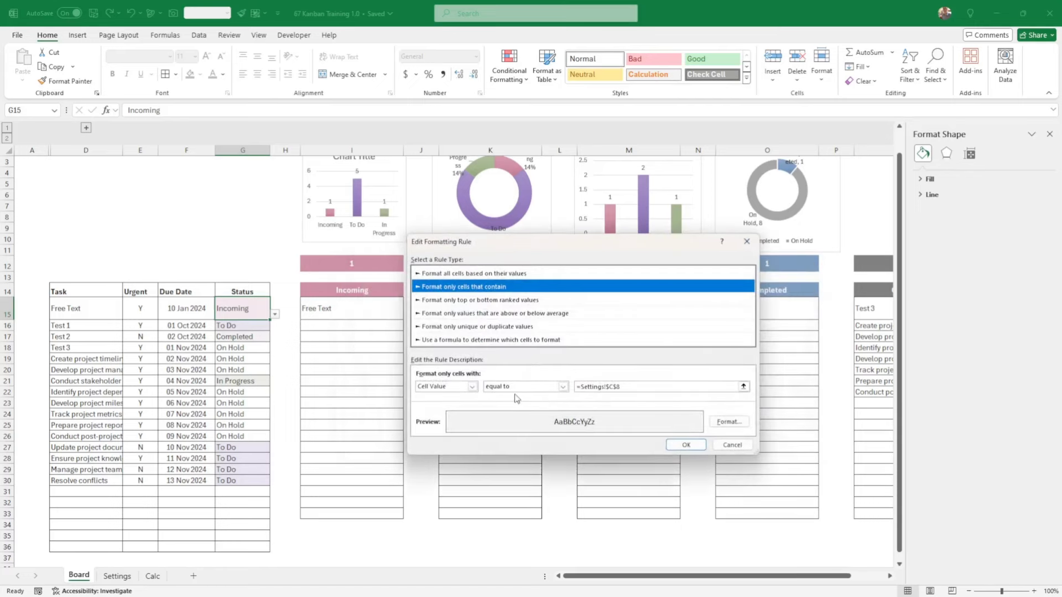
click(629, 387)
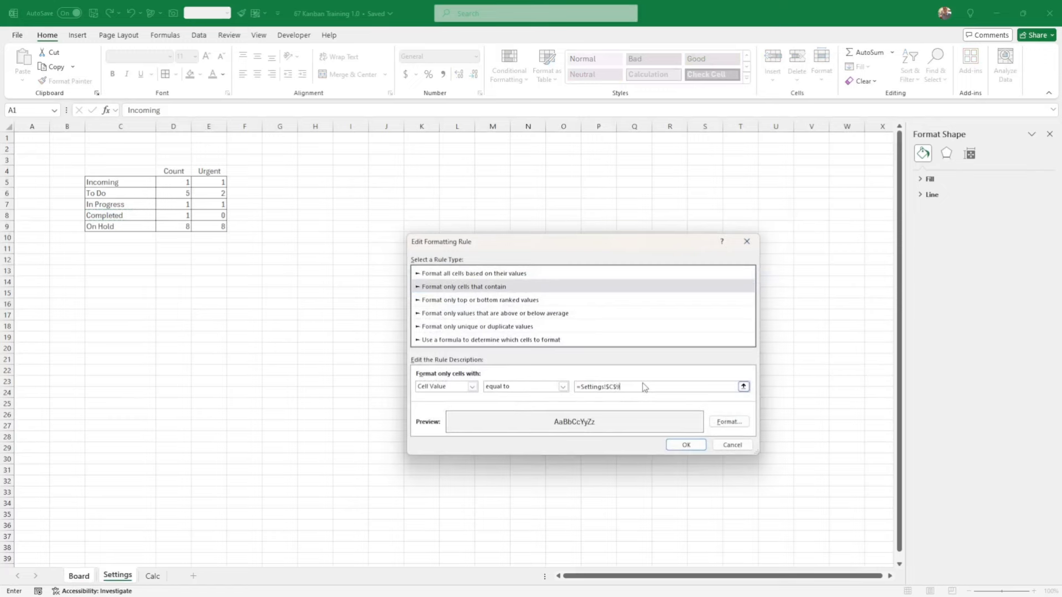
key(Return)
click(786, 416)
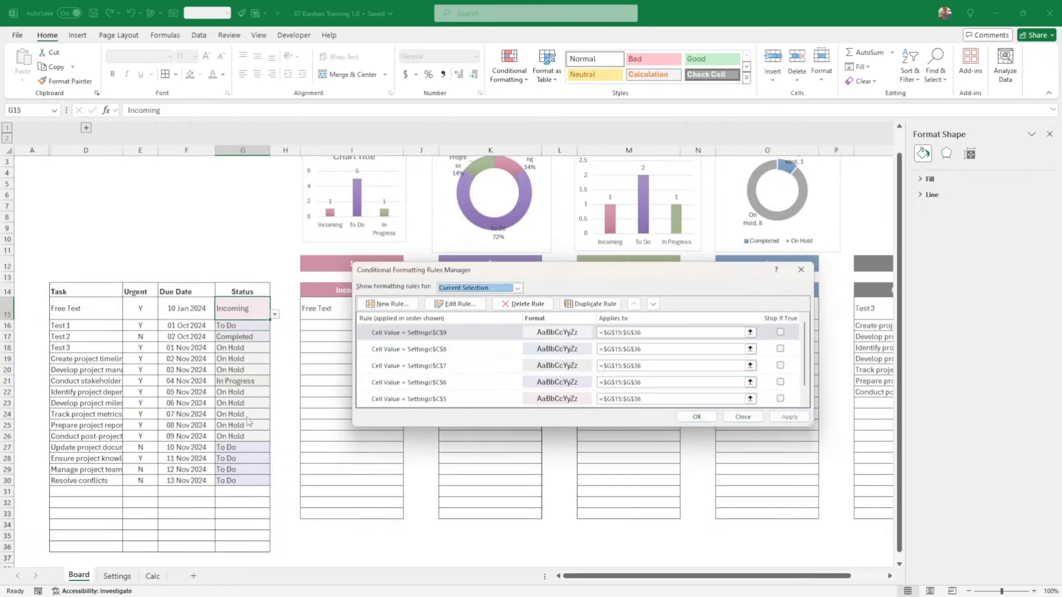
Change the =Settings!$C$8 Completed rule's fill to the second-lightest blue theme color and apply it.
click(469, 351)
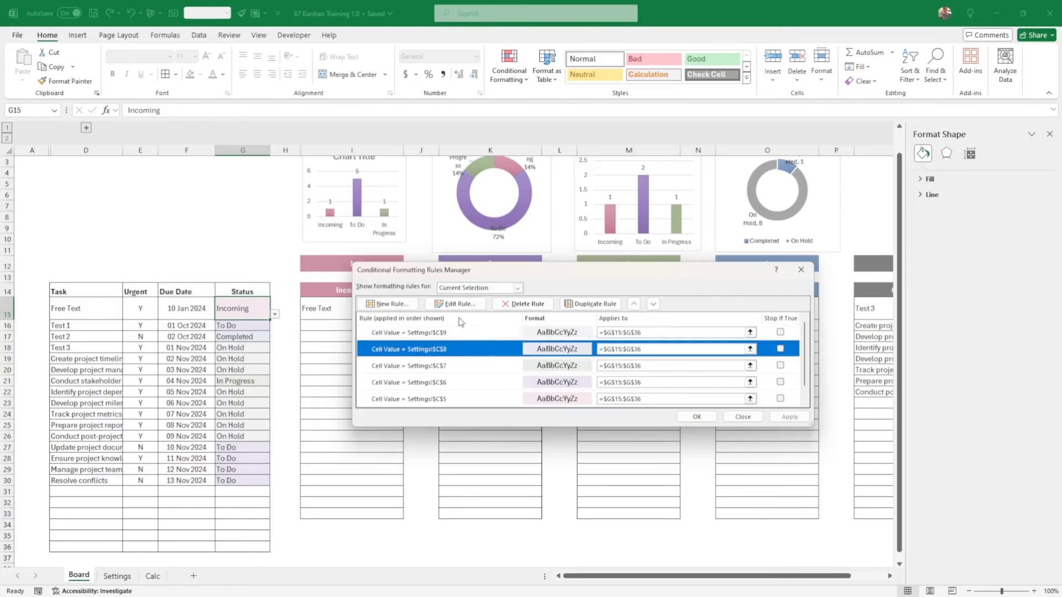
click(455, 304)
click(725, 421)
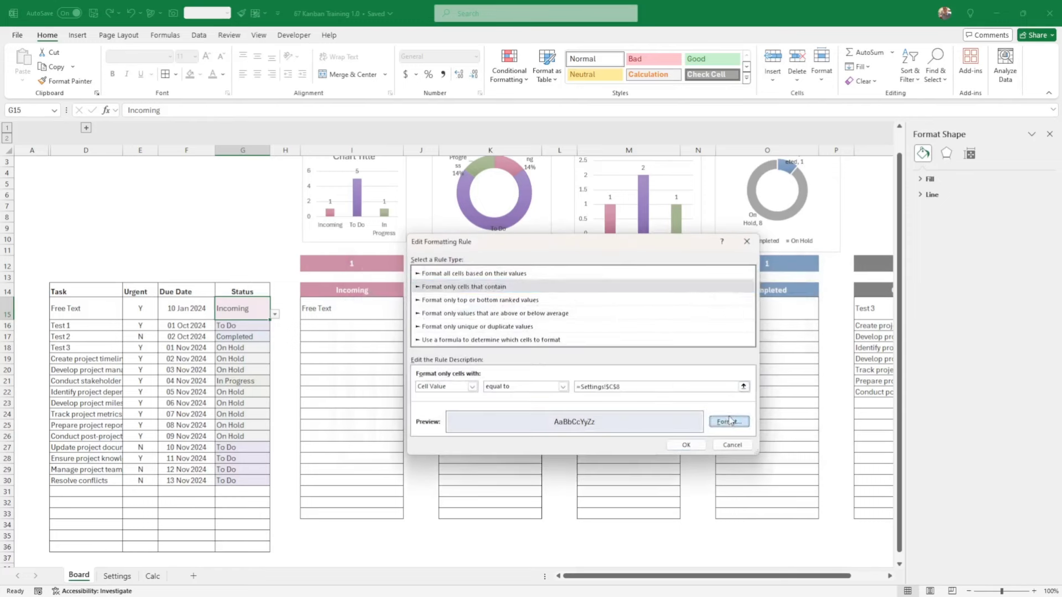
click(544, 274)
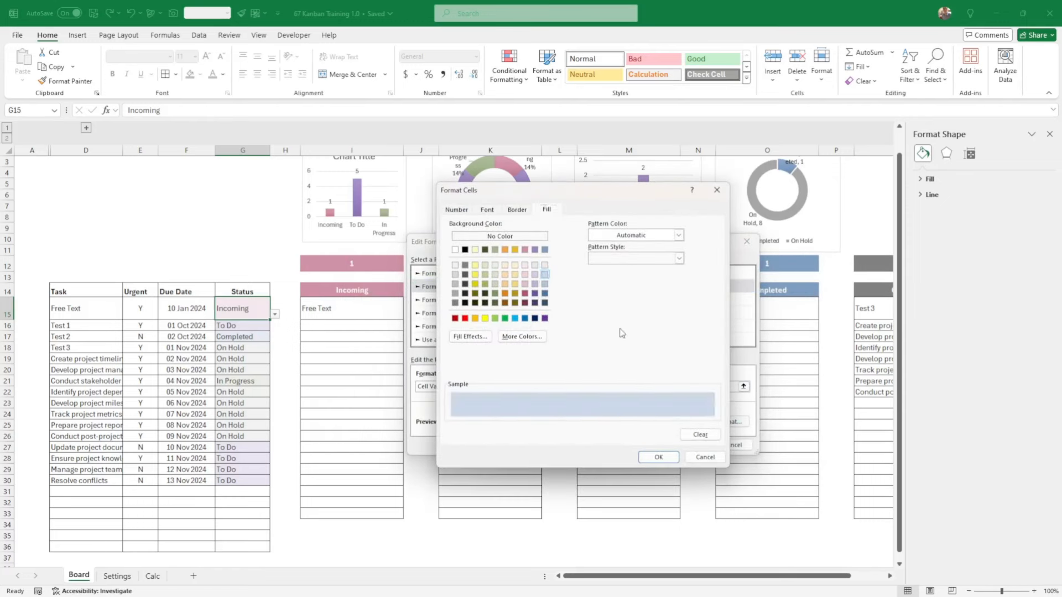
click(658, 456)
click(674, 446)
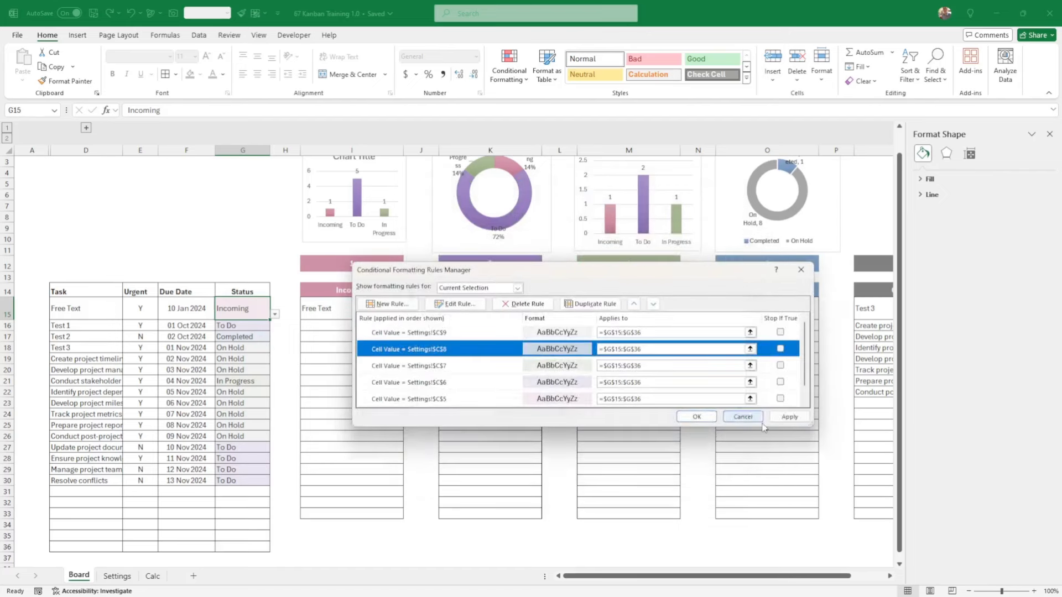
click(790, 417)
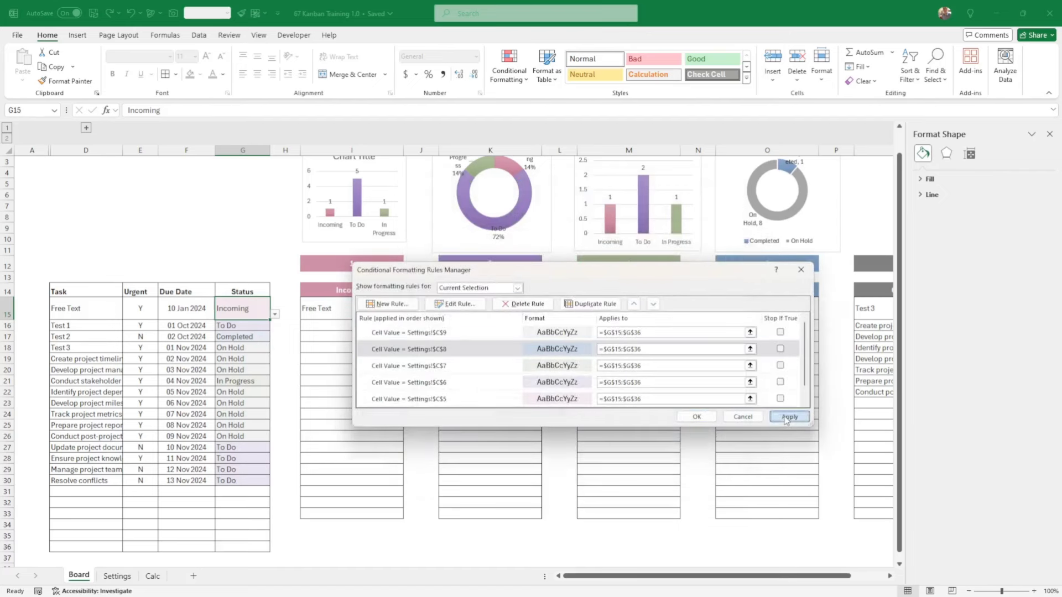
Change the =Settings!$C$7 In Progress rule's fill to the second-lightest green theme color.
click(557, 365)
click(454, 304)
click(724, 421)
click(495, 275)
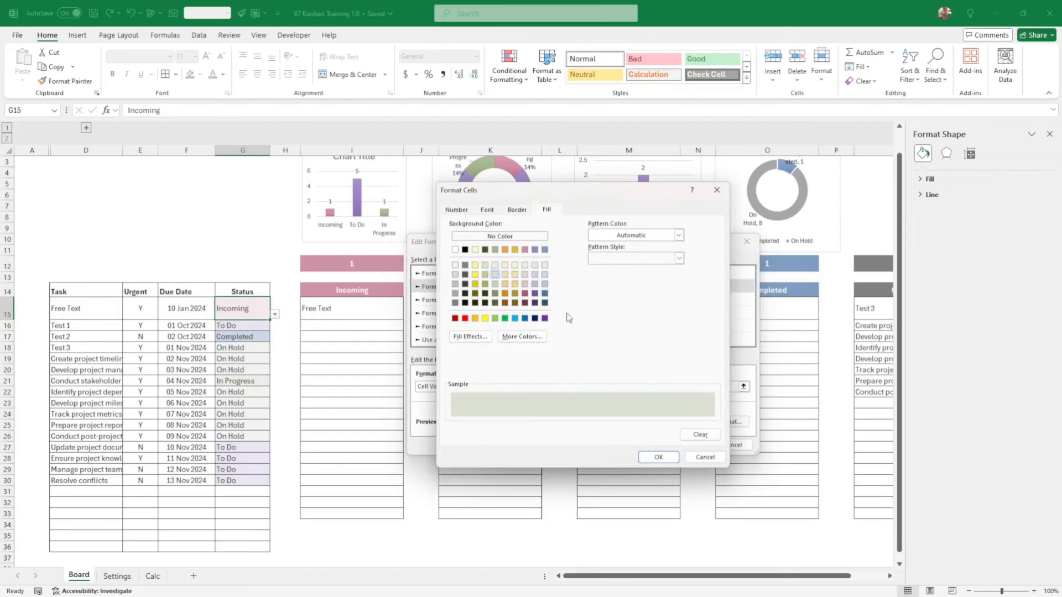
click(658, 457)
click(678, 446)
Change the =Settings!$C$6 To Do rule's fill to the second-lightest purple theme color.
click(570, 381)
click(459, 304)
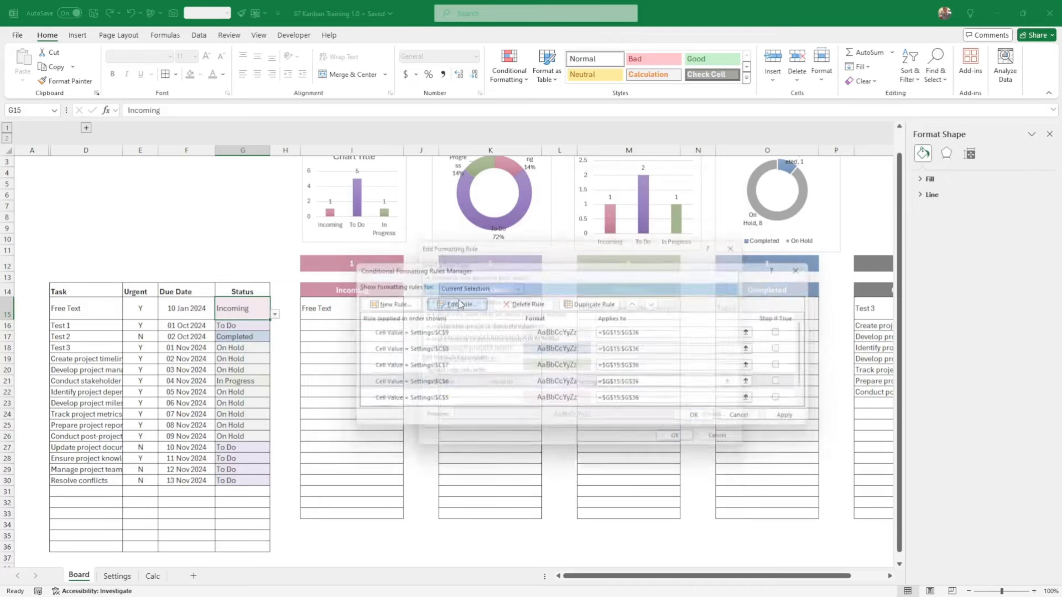
click(729, 422)
click(533, 276)
click(658, 458)
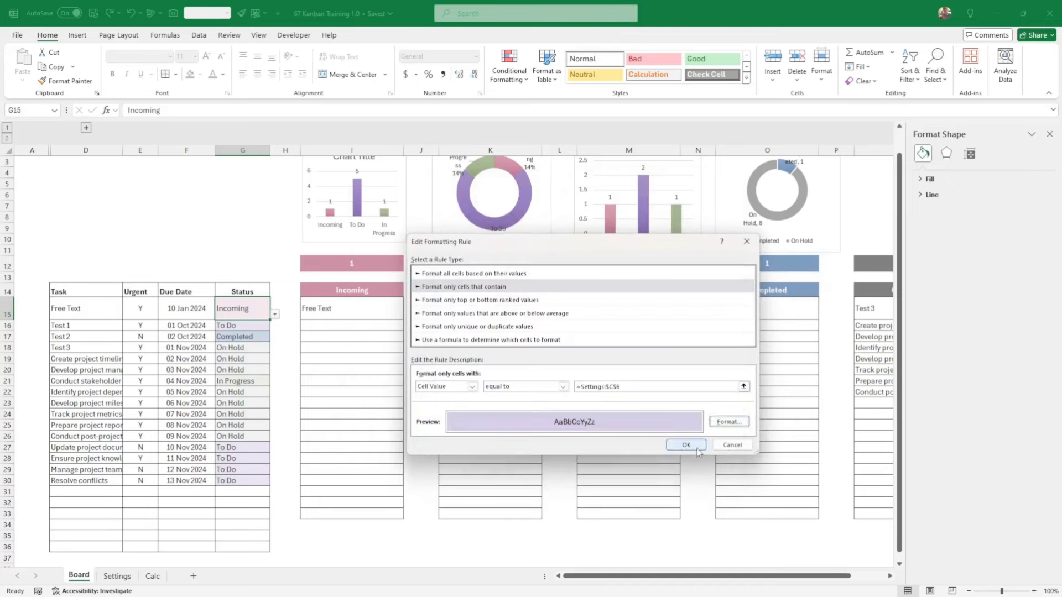
click(689, 446)
Change the =Settings!$C$5 Incoming rule's fill to the second-lightest pink theme color and apply the rules.
click(577, 399)
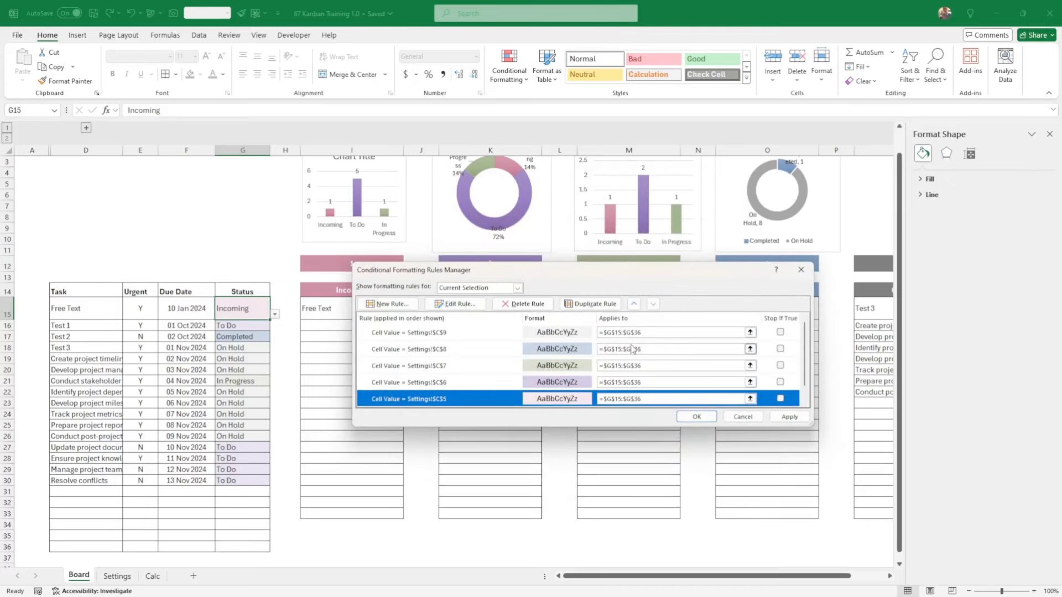
click(459, 304)
click(729, 421)
click(525, 274)
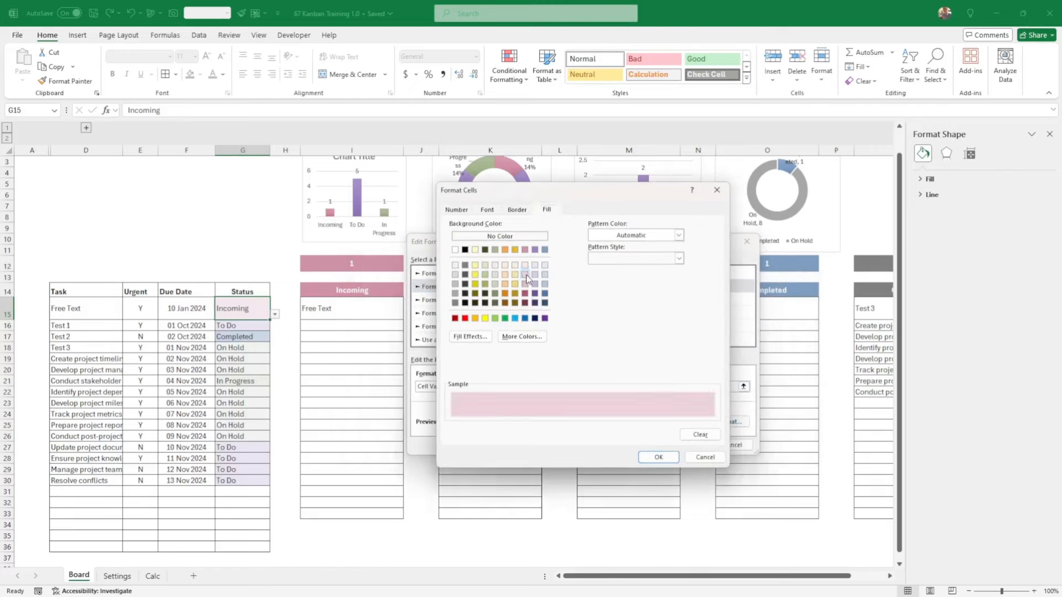
click(658, 456)
click(689, 447)
click(786, 415)
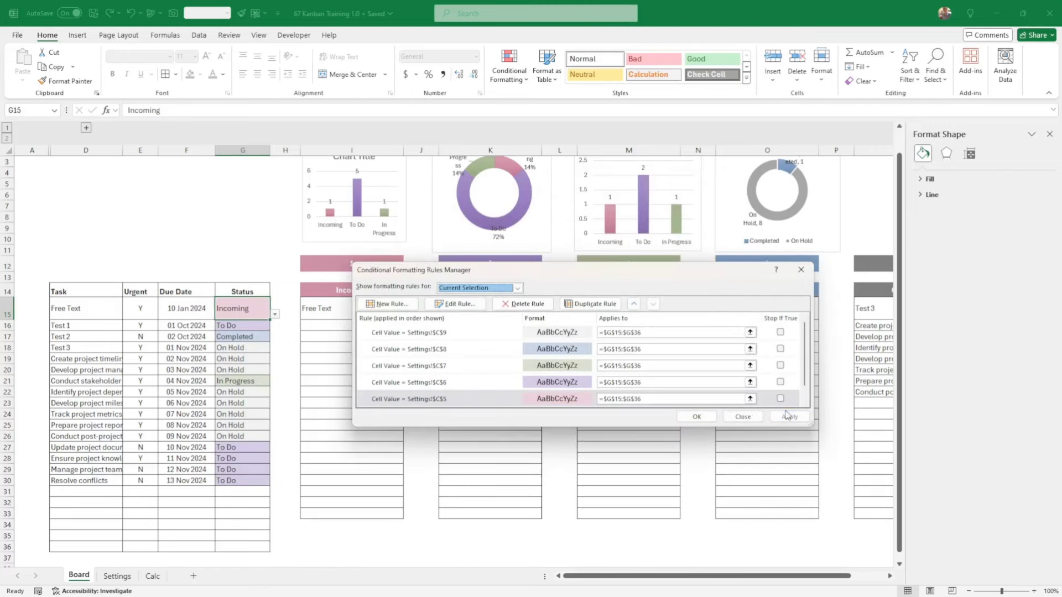
Change the =Settings!$C$9 On Hold rule's fill to a darker gray, apply it and close the rules manager.
click(490, 334)
click(459, 304)
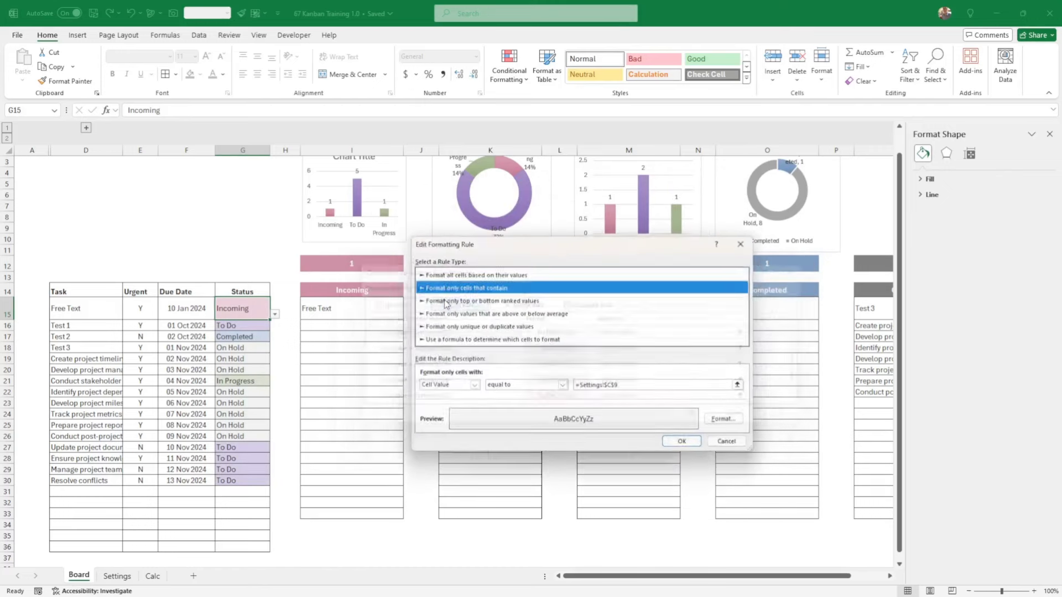
click(713, 422)
click(537, 311)
click(664, 457)
click(686, 445)
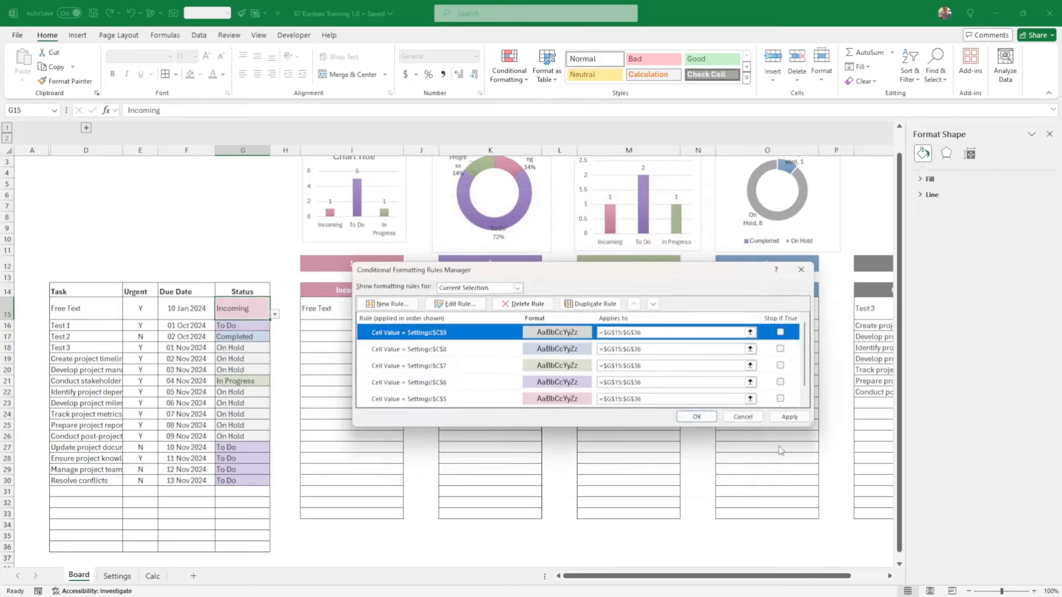
click(789, 416)
click(697, 417)
click(612, 450)
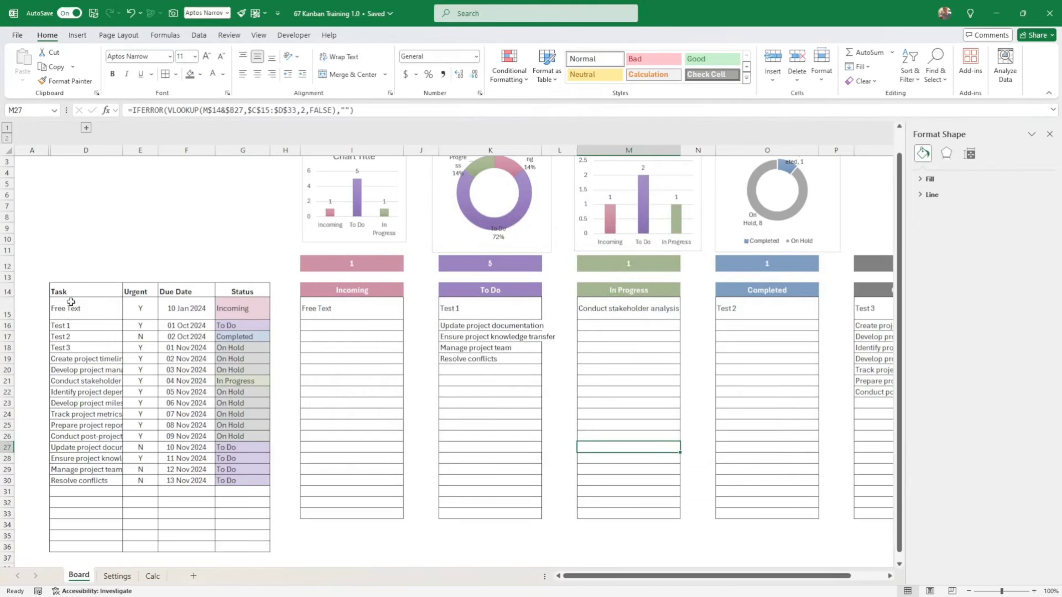
Start a formula-based conditional formatting rule for the Task cells D15:D36 with the formula =$G15=Settings!$D$5.
drag(70, 302, 83, 549)
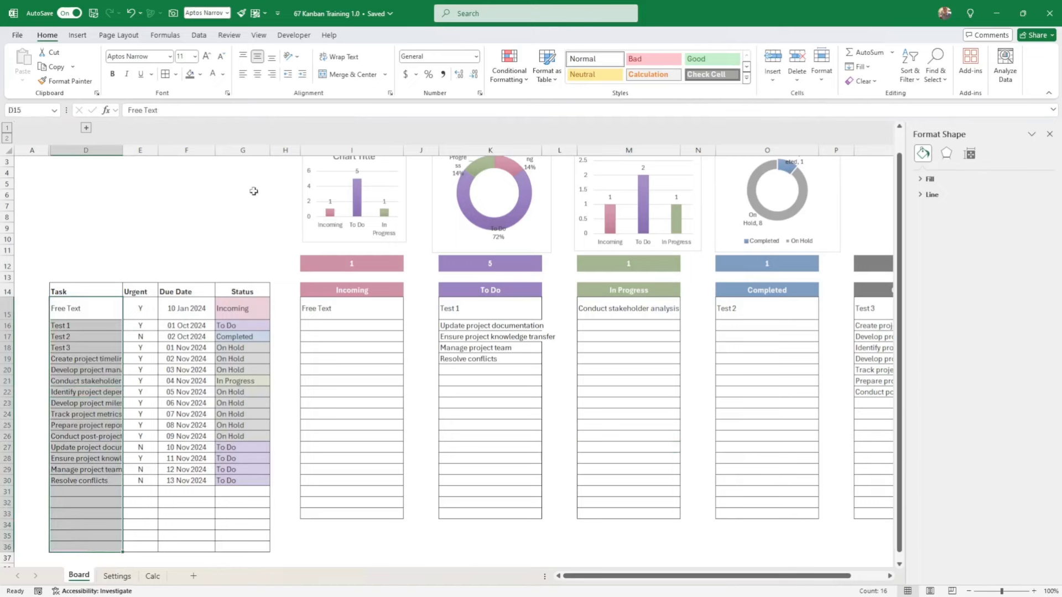
click(507, 70)
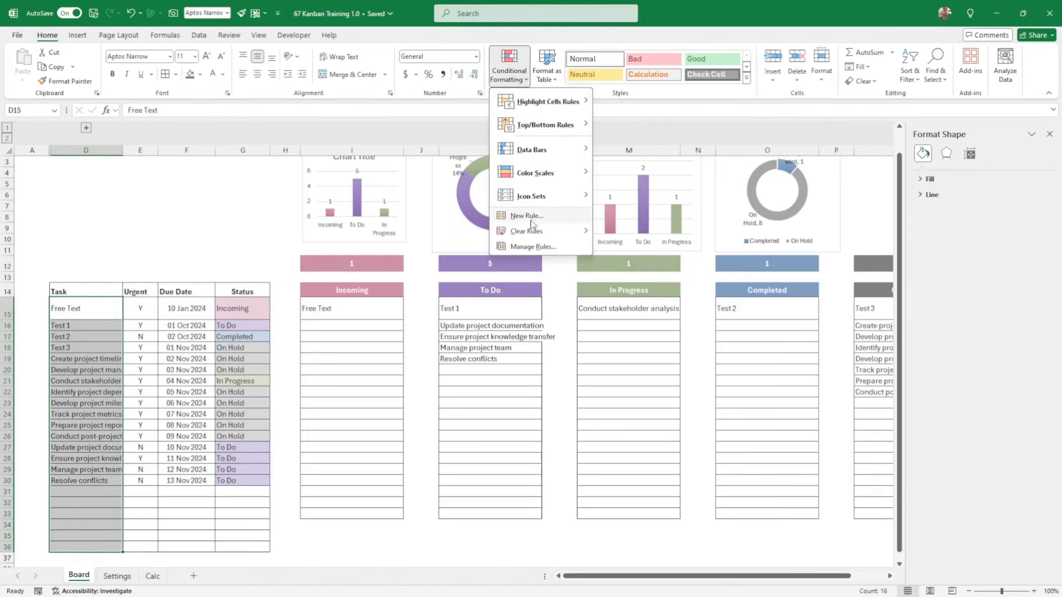
click(533, 216)
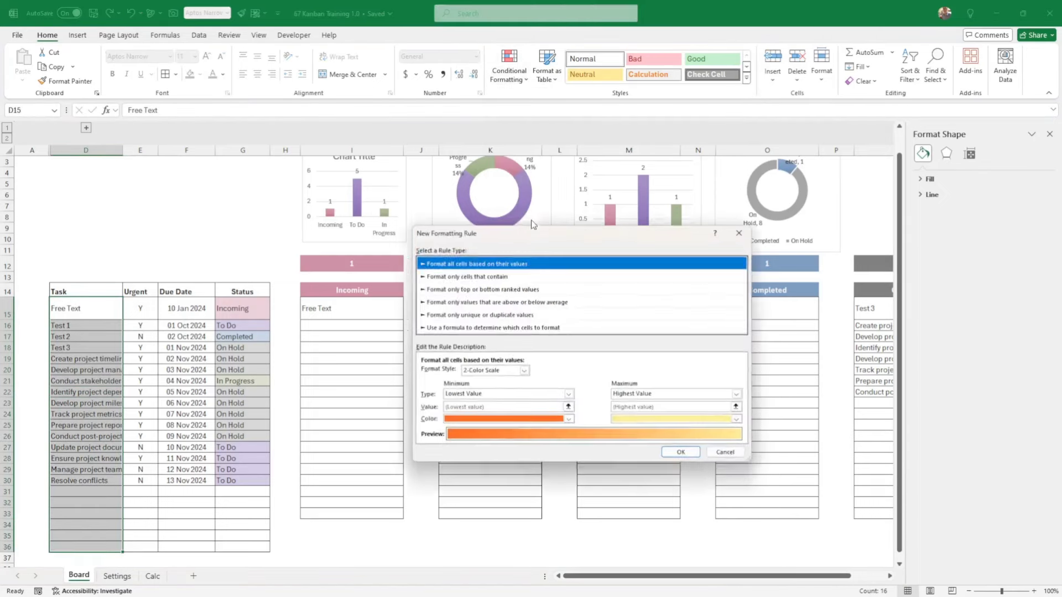
click(465, 328)
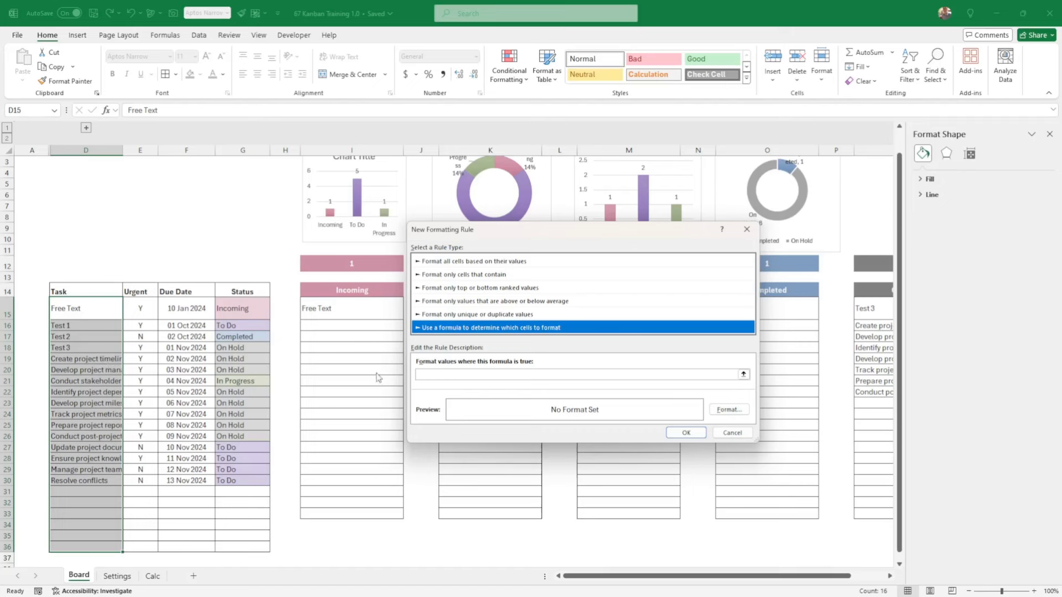
click(426, 375)
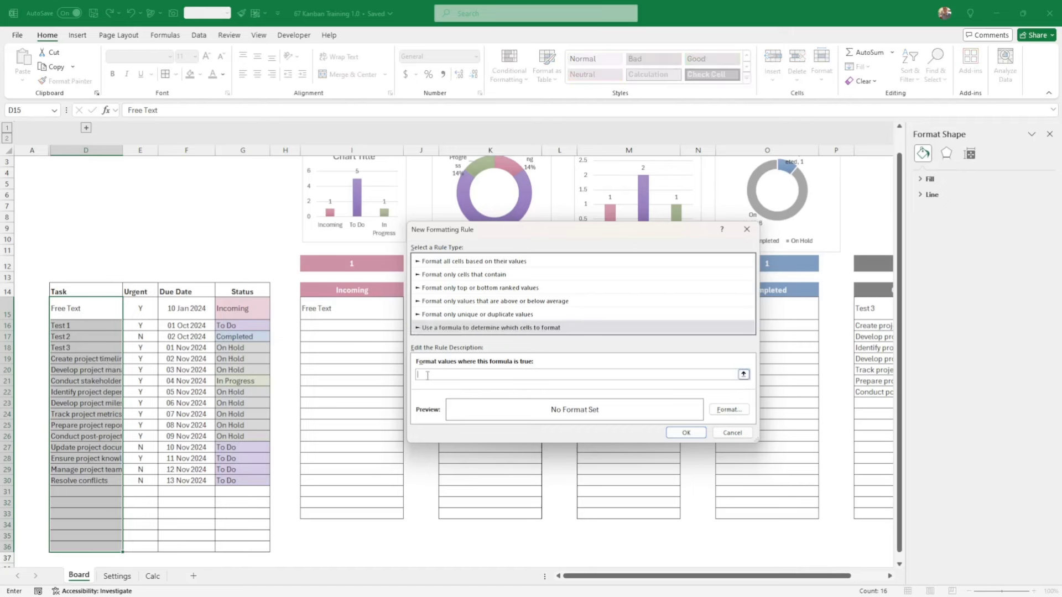
click(236, 310)
text(=)
click(116, 576)
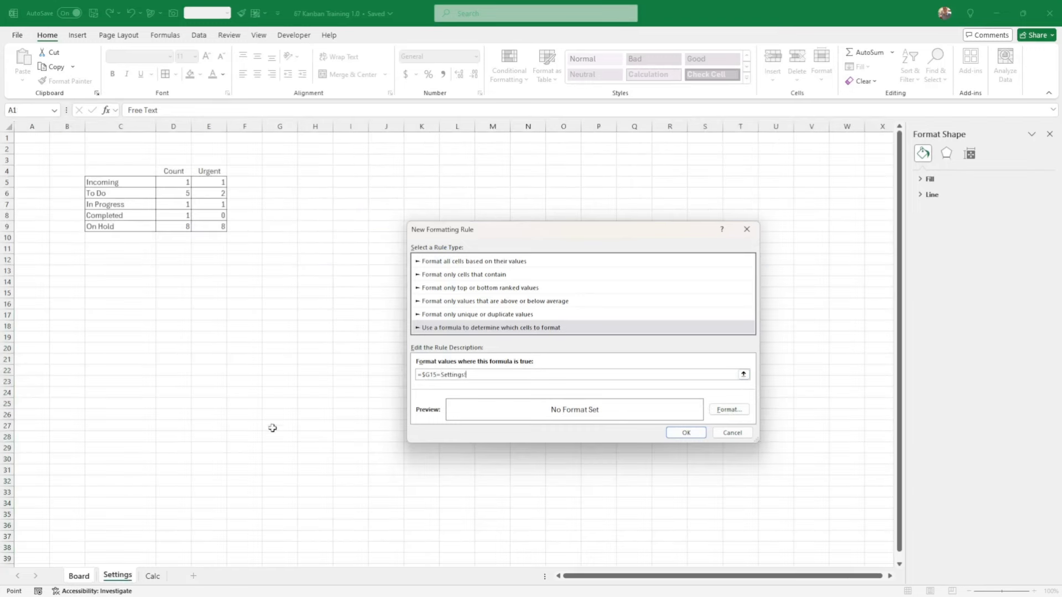
click(185, 186)
Give the new Task column rule the base pink theme fill and create it.
click(728, 410)
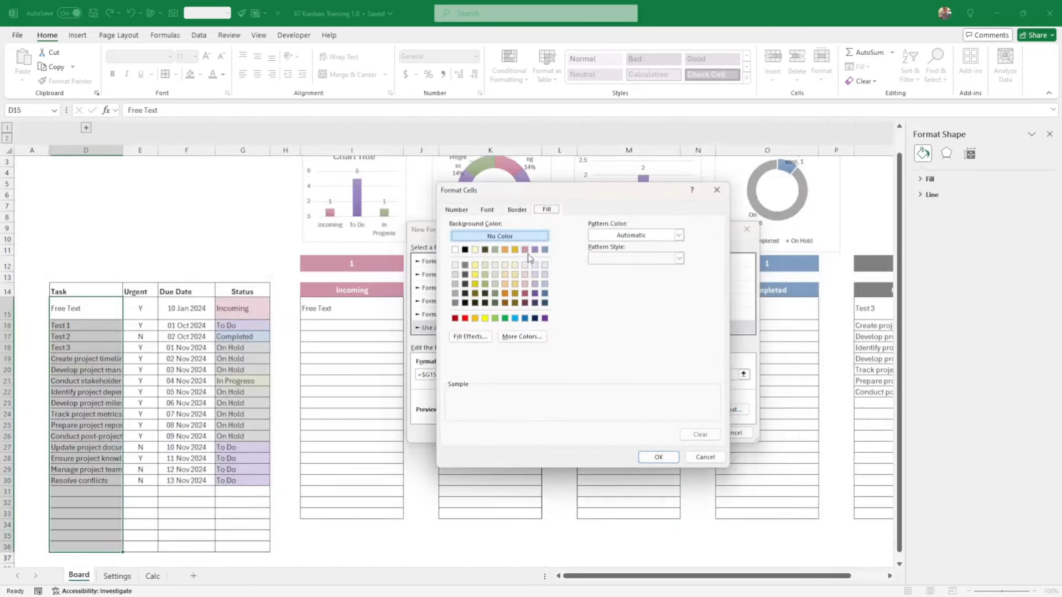
click(525, 250)
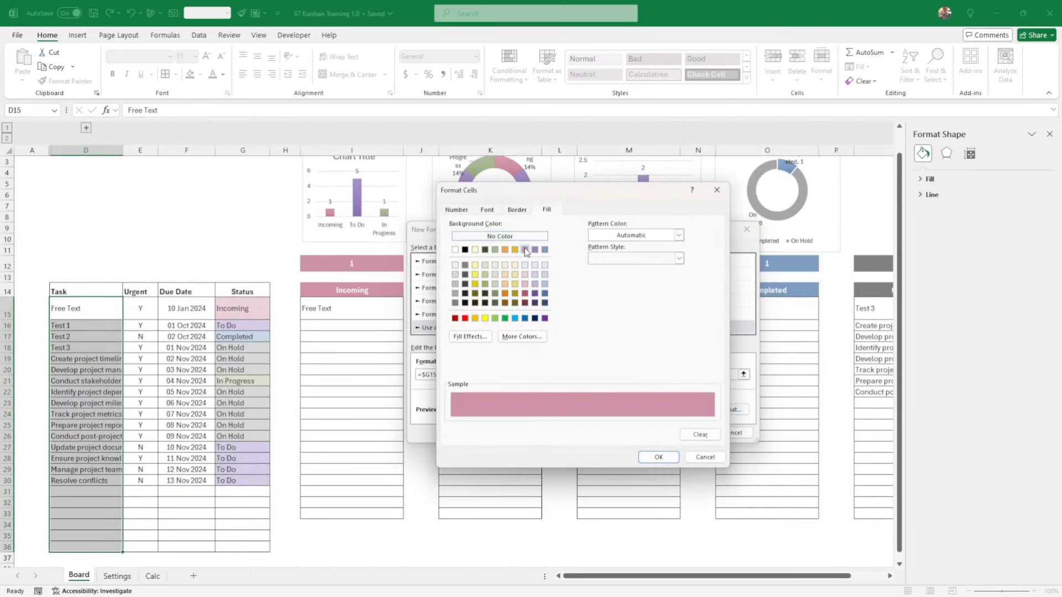
click(658, 457)
click(685, 433)
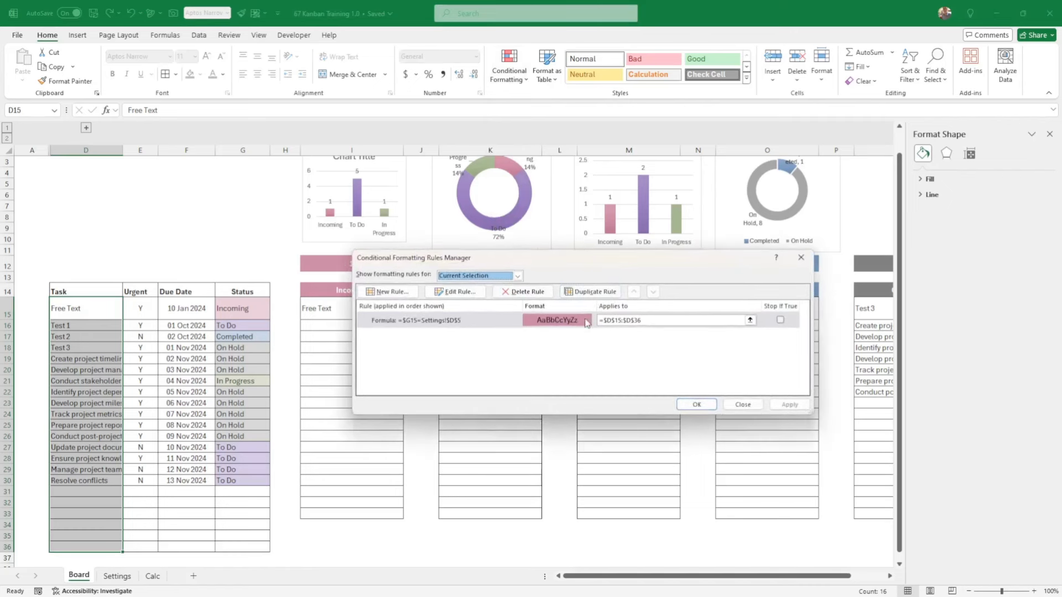
Correct the Task column rule's formula to =$G15=Settings!$C$5 and apply it.
click(530, 323)
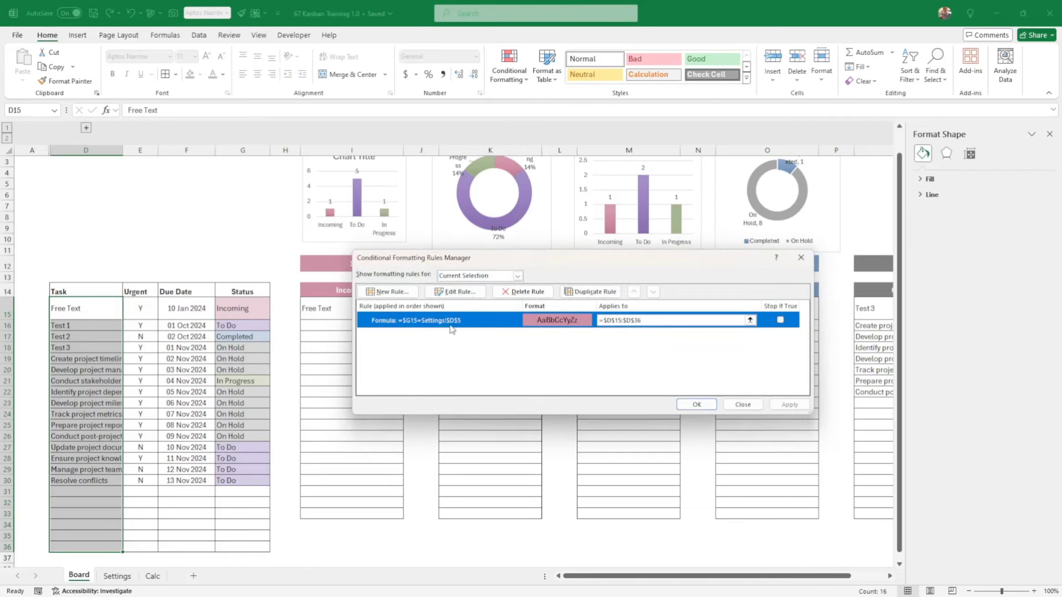
click(652, 322)
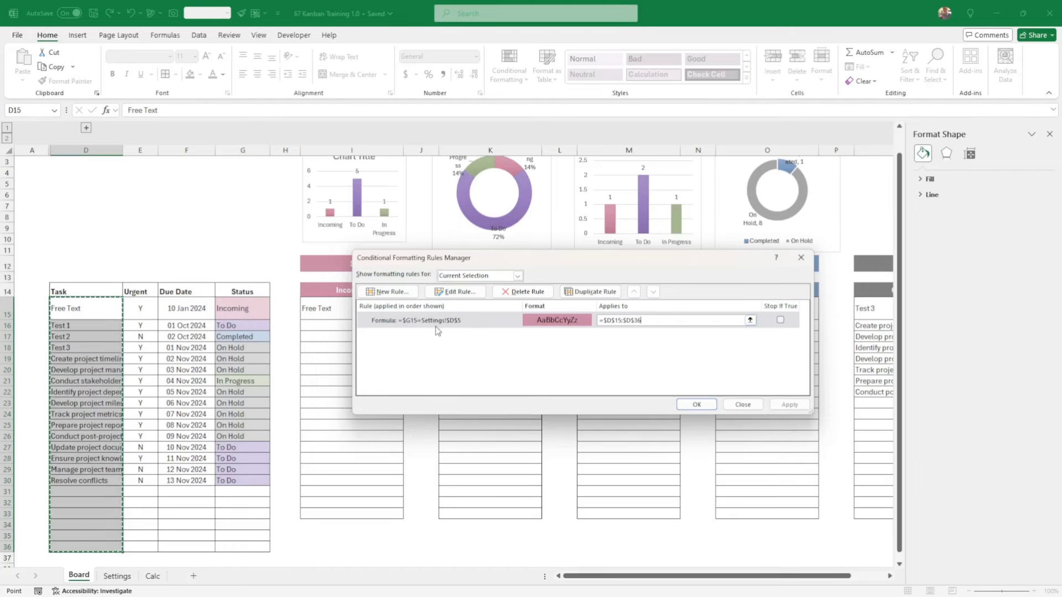
click(117, 575)
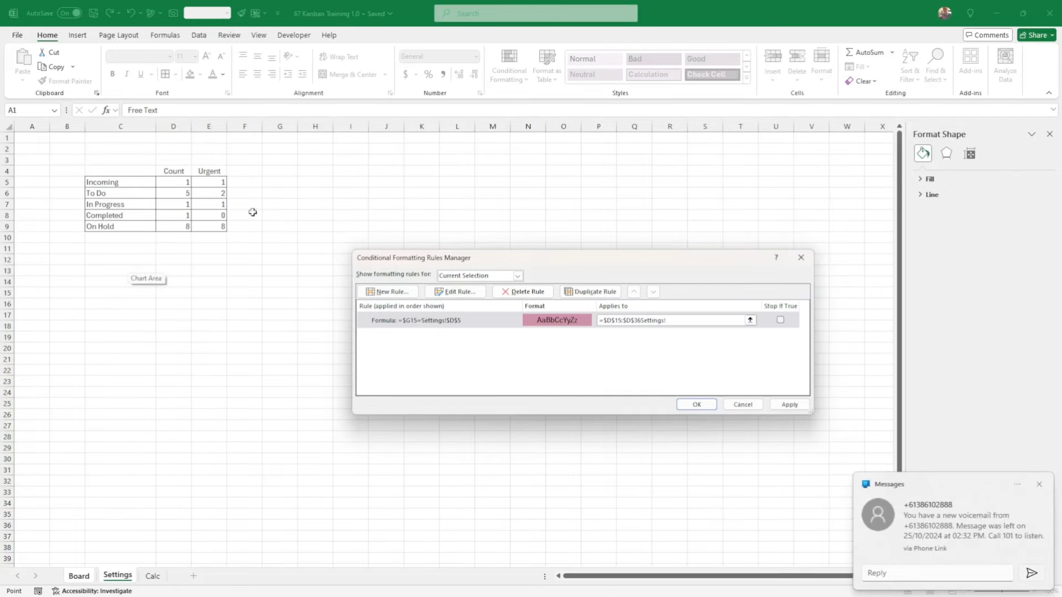
click(485, 320)
click(463, 292)
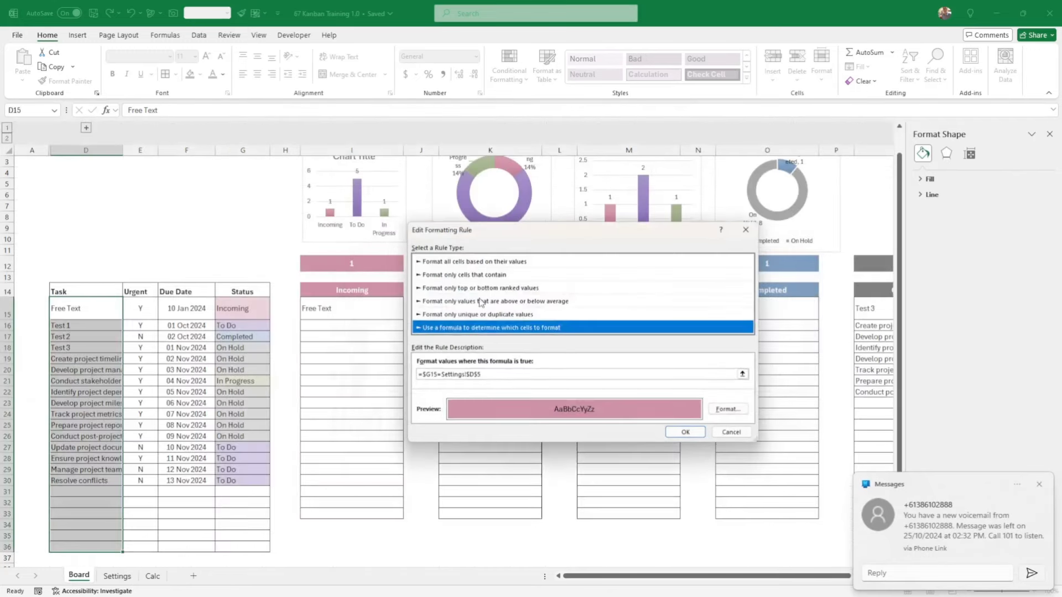
click(476, 375)
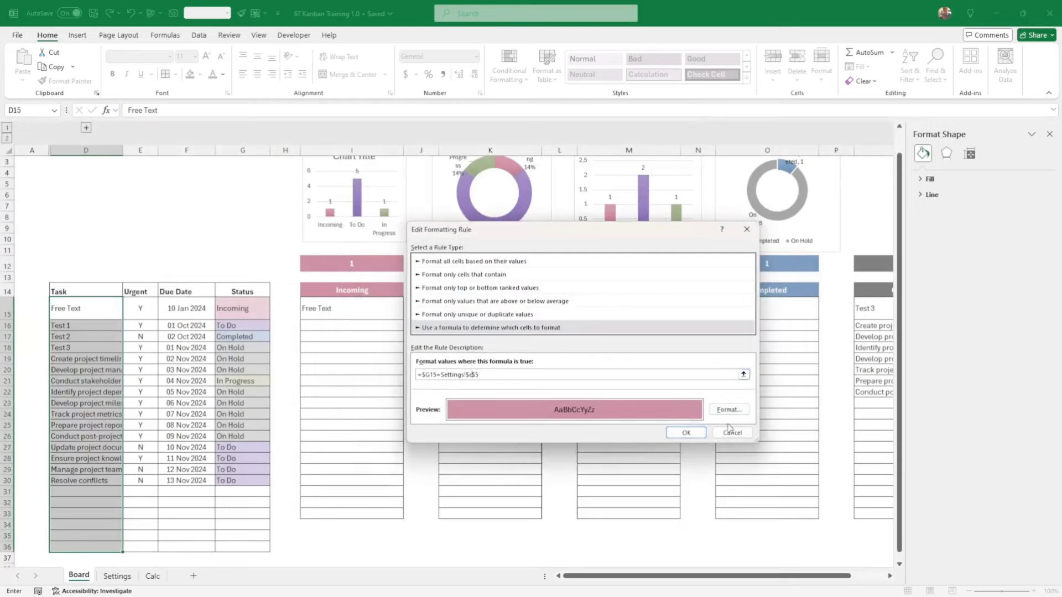
click(686, 432)
click(796, 407)
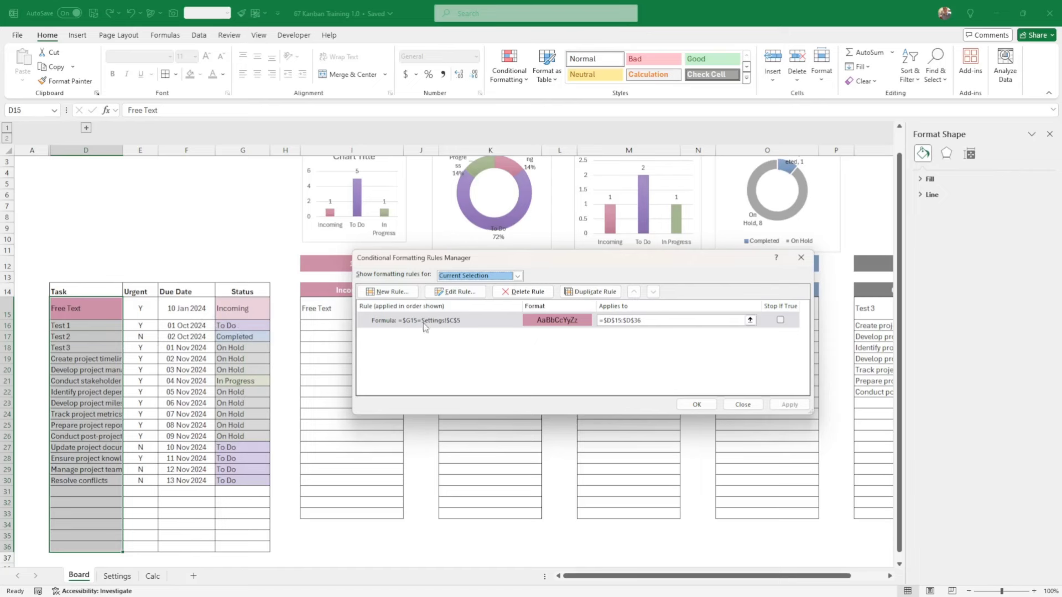
Extend the pink rule's range to =$D$15:$D$36,$E$15:$E$36 so it includes the Urgent column, and apply it.
click(659, 320)
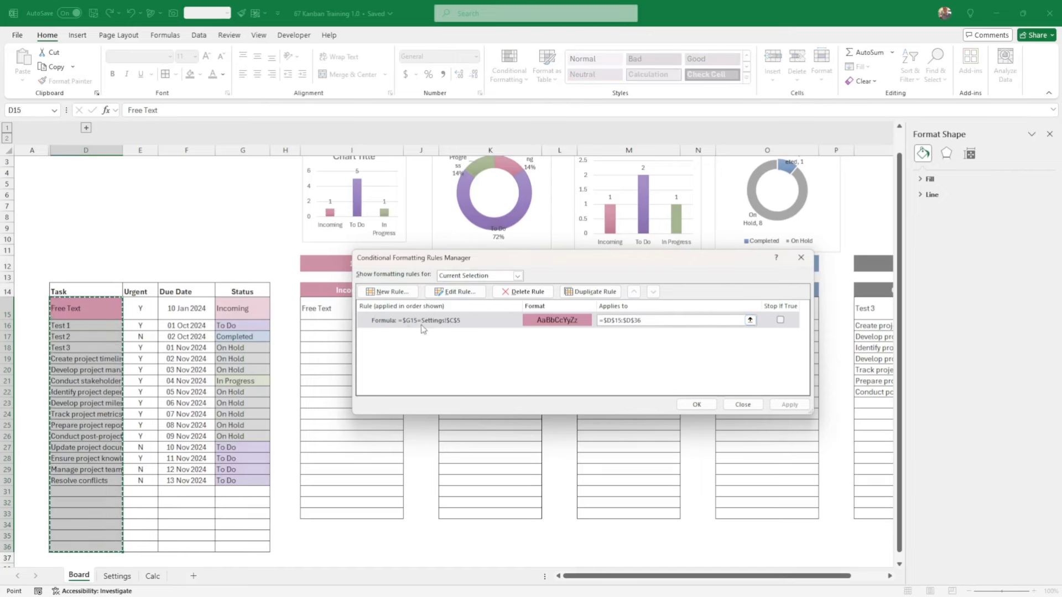
drag(145, 309, 142, 551)
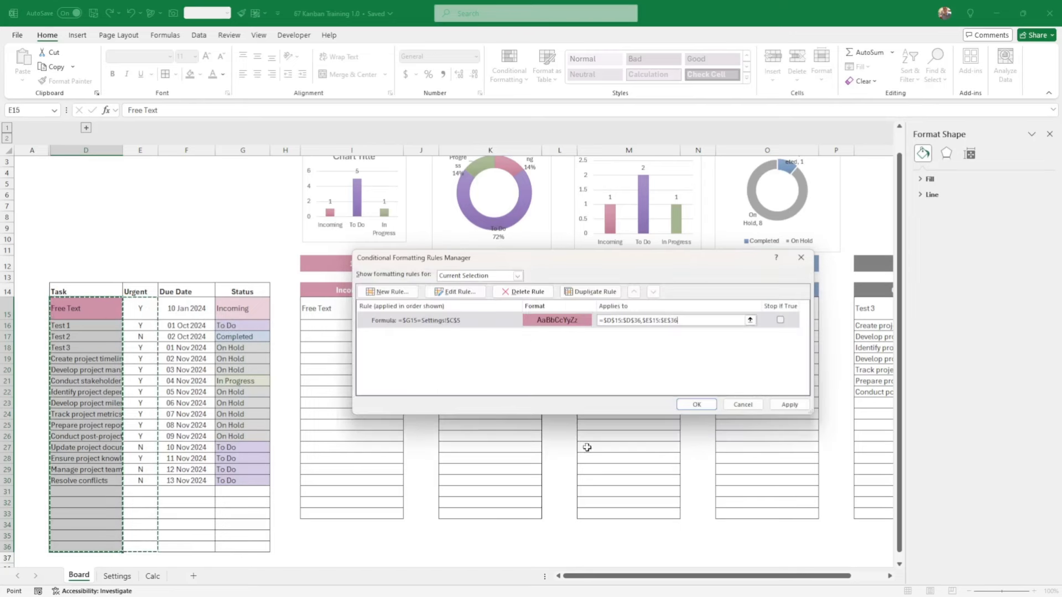
click(791, 404)
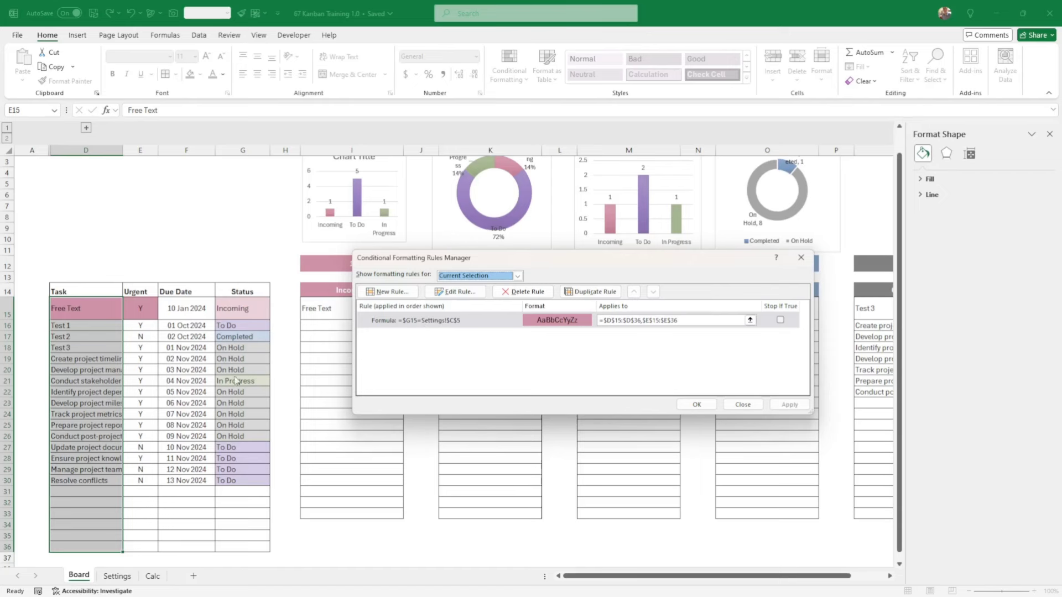
Change the Task and Urgent rule's fill to the second-lightest pink theme color, apply it and close the rules manager.
click(455, 291)
click(729, 409)
click(526, 262)
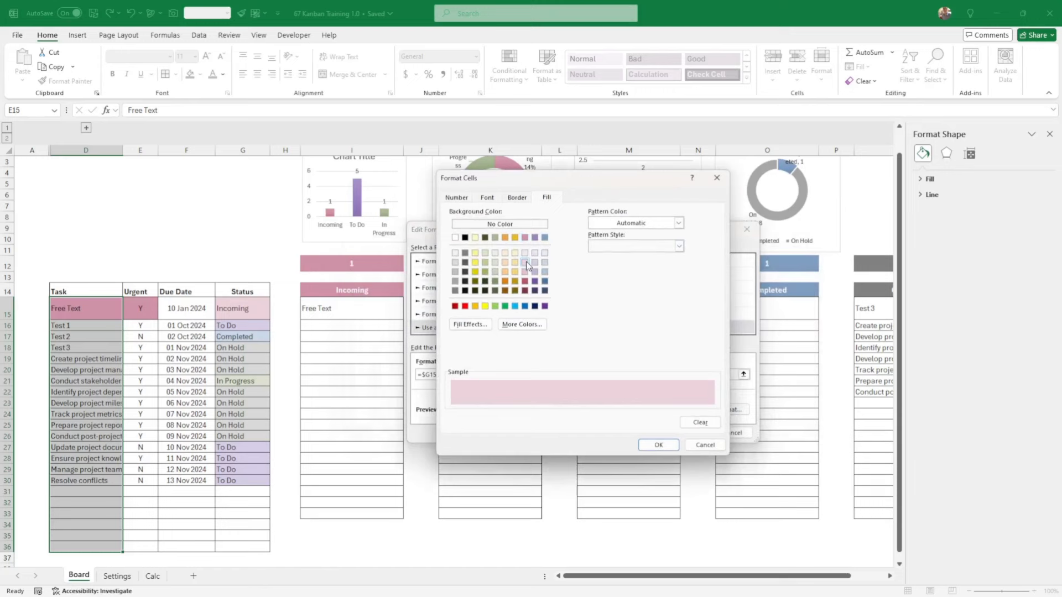
click(657, 446)
click(685, 433)
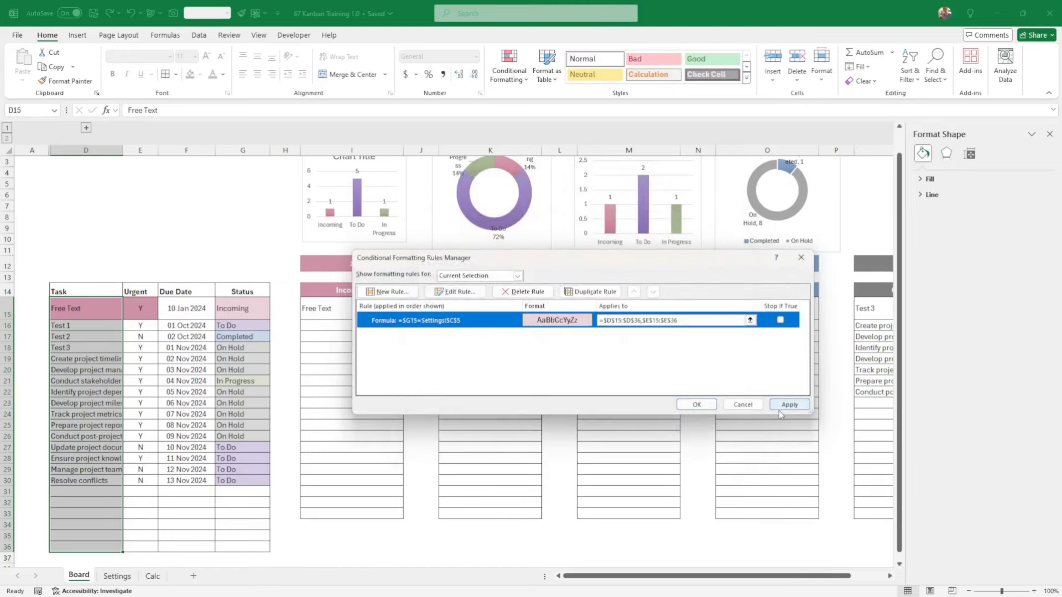
click(692, 406)
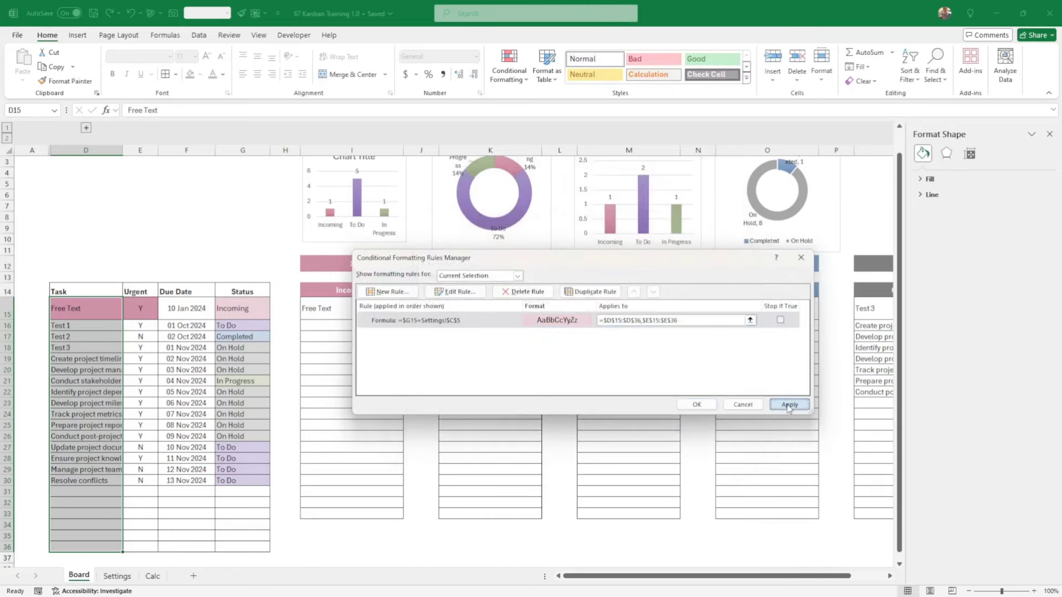
click(696, 405)
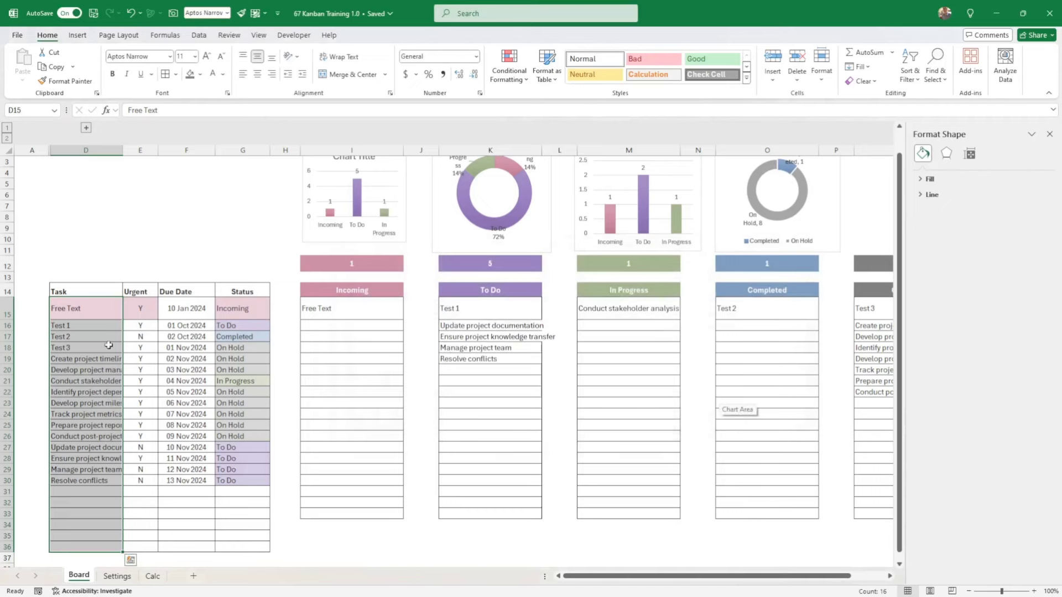
Close the Format Shape pane and insert a text box reading Objectives above the On Hold column's count.
scroll(227, 268, up, 1)
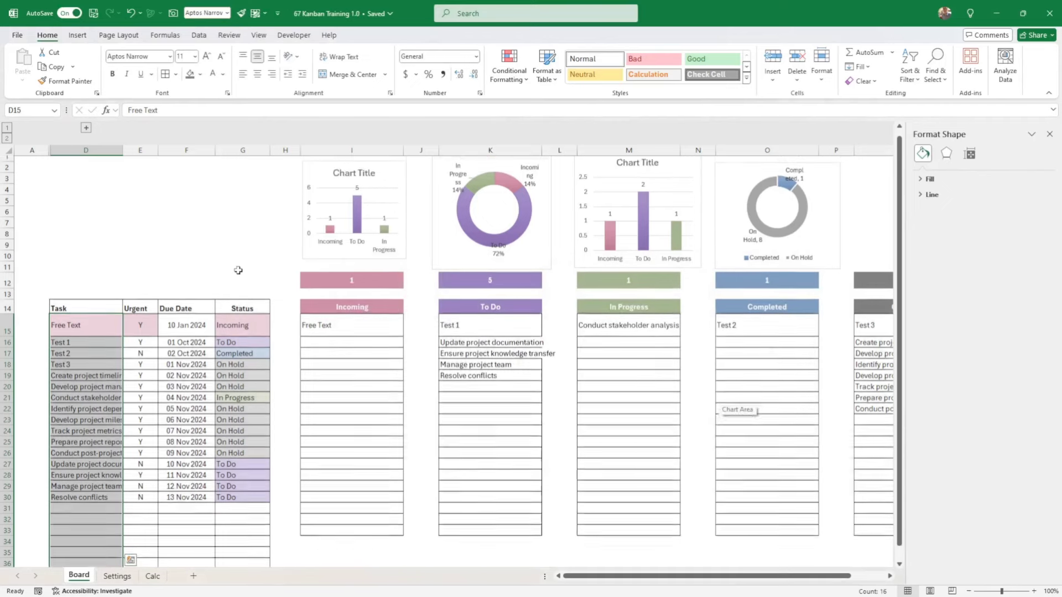
click(1050, 135)
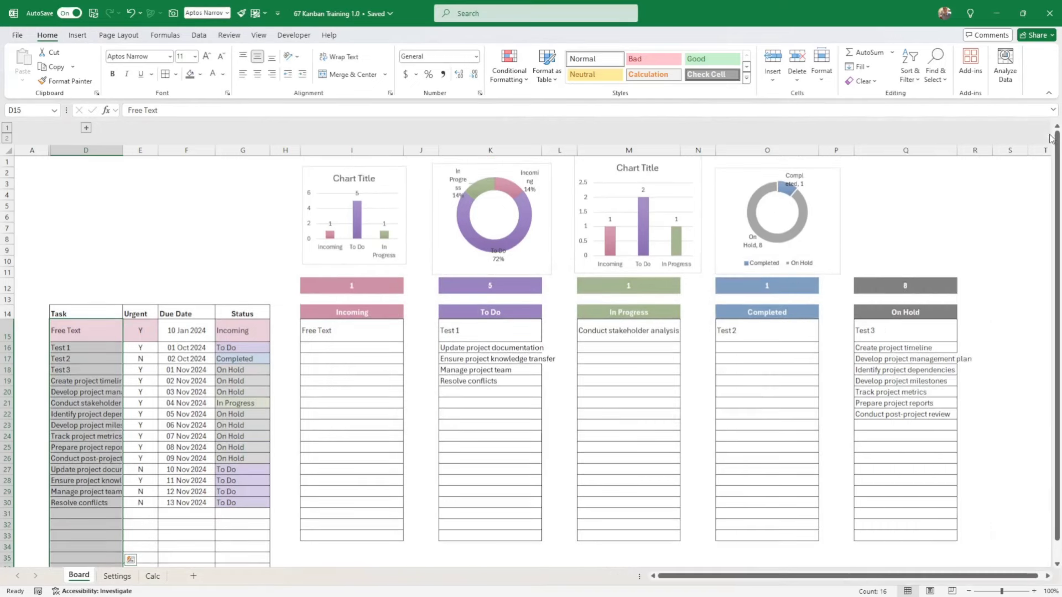
click(759, 420)
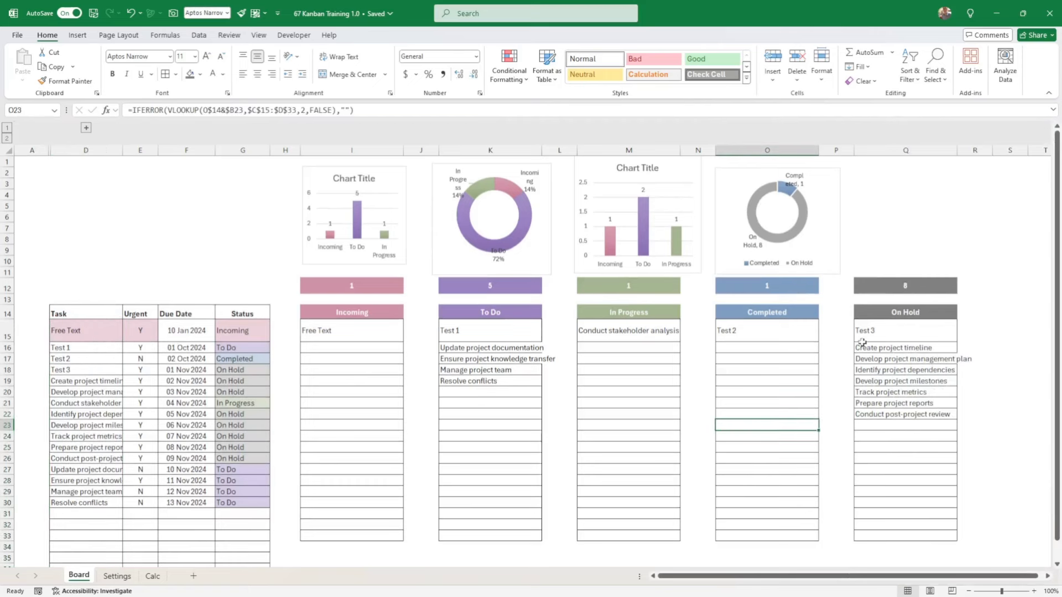
click(79, 35)
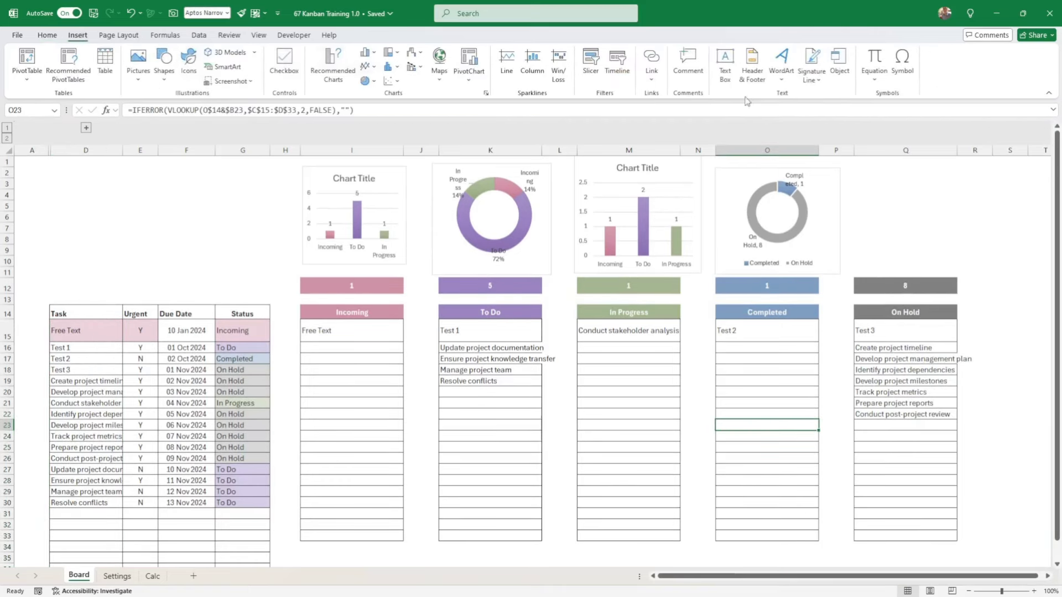
click(725, 63)
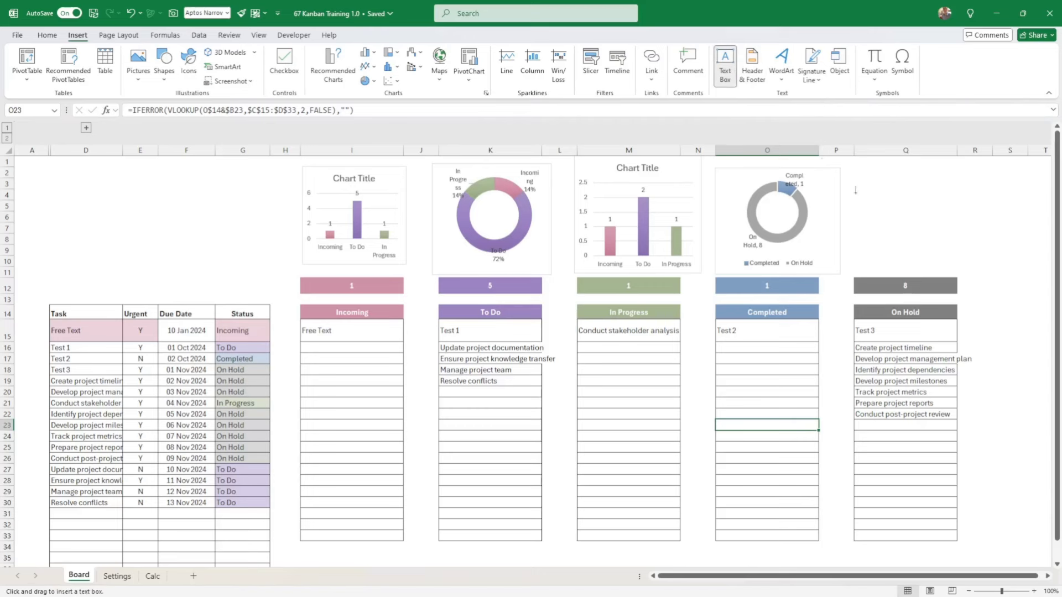
mouse_move(860, 177)
mouse_down()
mouse_move(988, 267)
mouse_move(985, 276)
mouse_up()
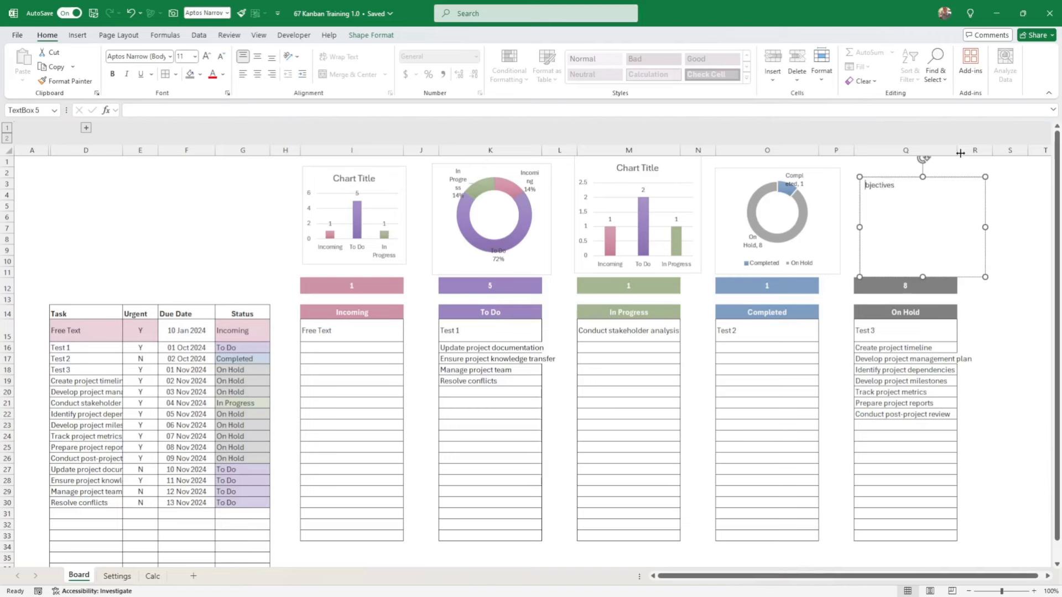
text(O)
Merge and center D11:G11 above the task table and enter =TODAY() in it.
click(161, 271)
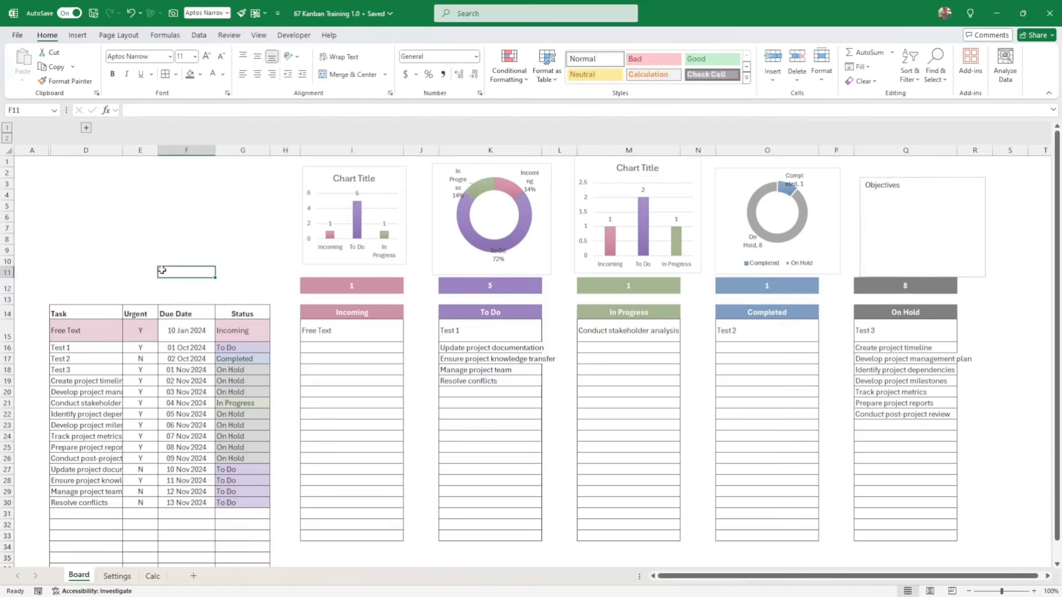
drag(108, 276, 237, 274)
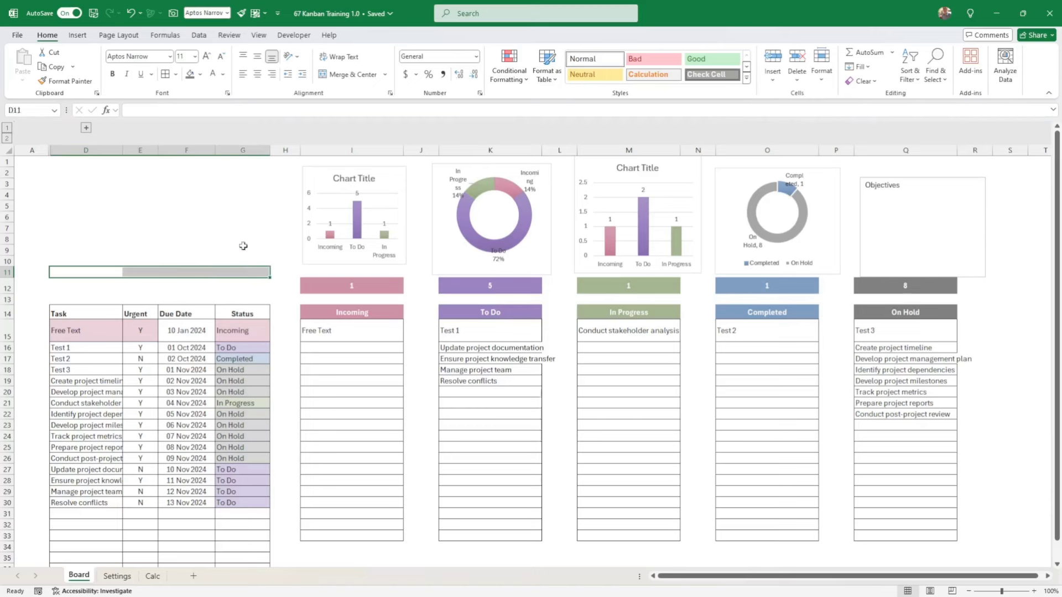
click(348, 74)
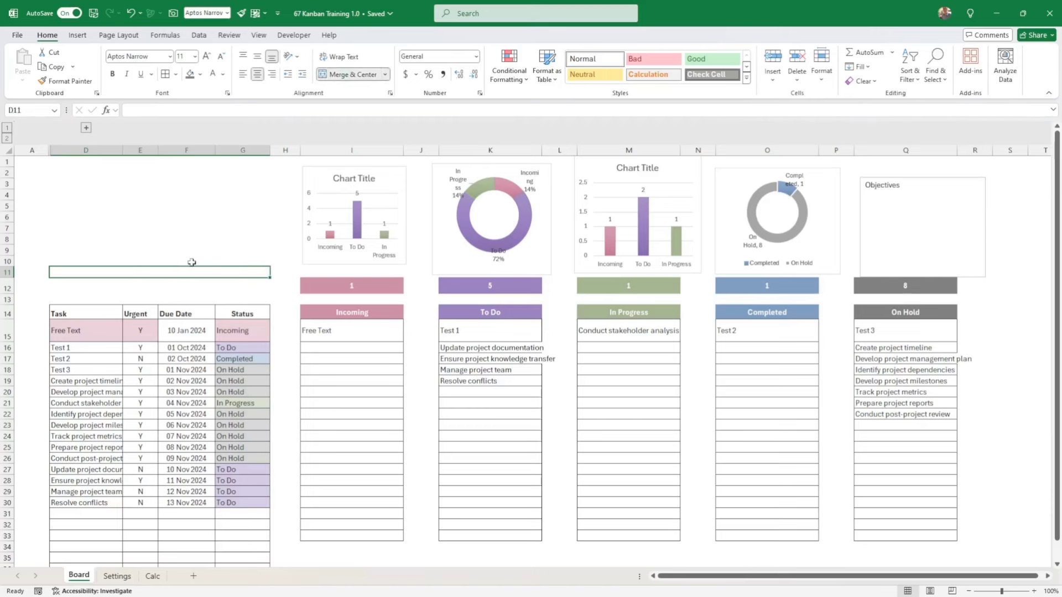
text(=today)
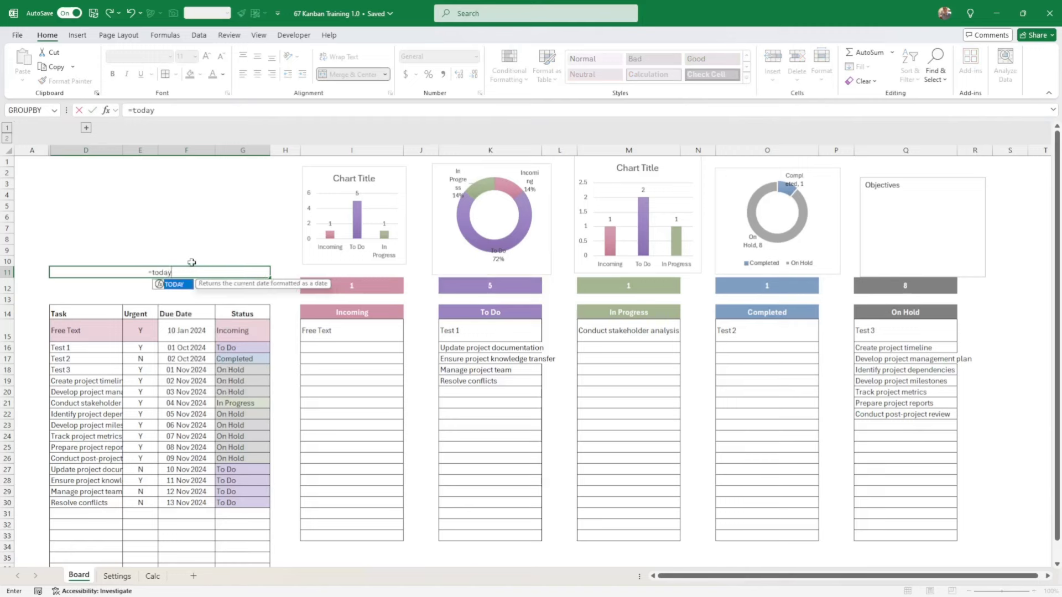
text(())
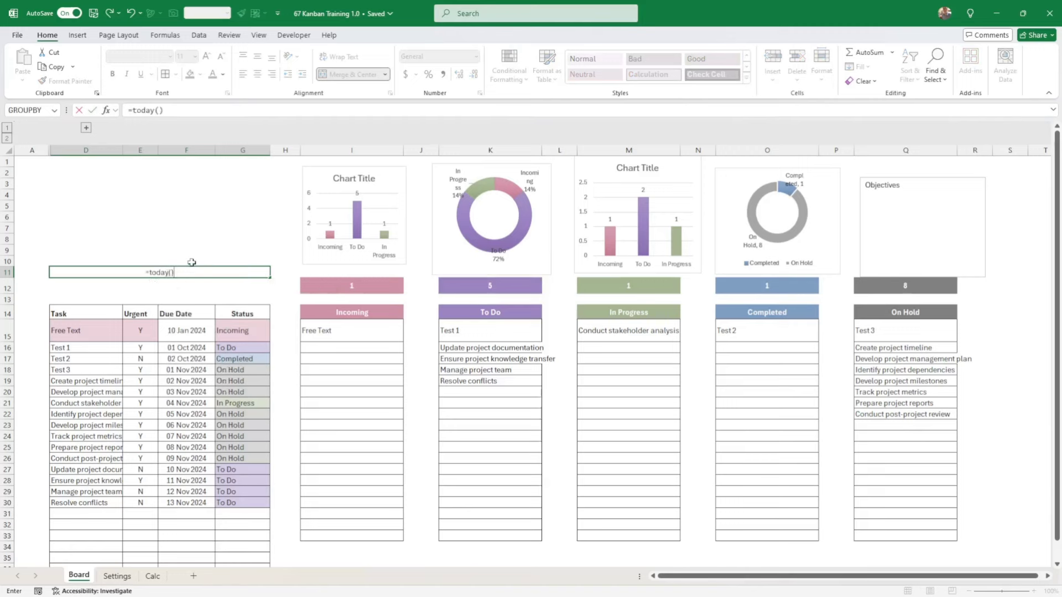
key(ctrl+Return)
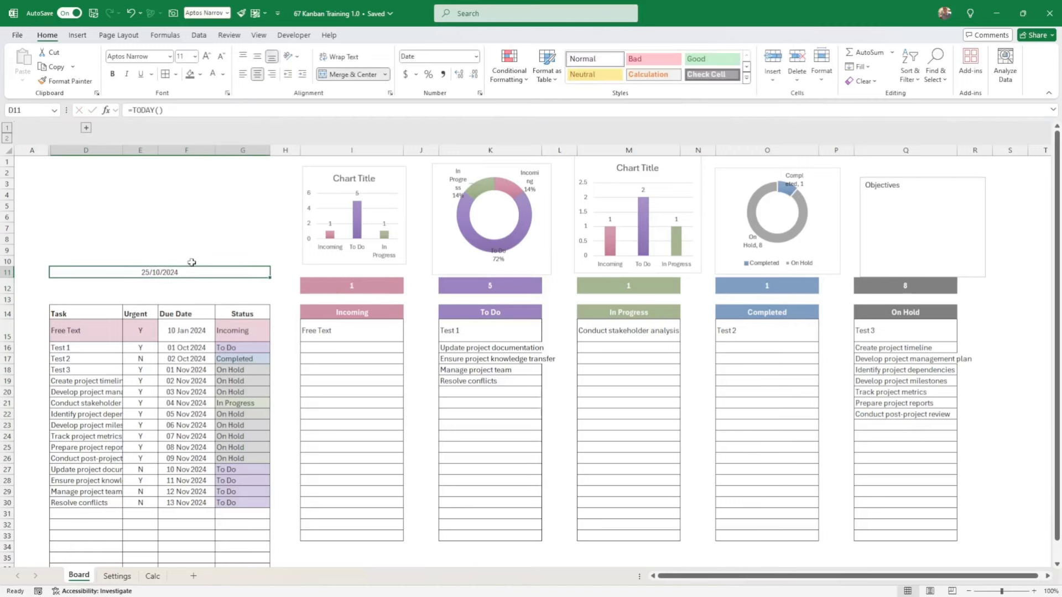
Copy the date format from the first Due Date cell, F15, to the date in row 11 and merge and center D11:G11 again.
click(166, 338)
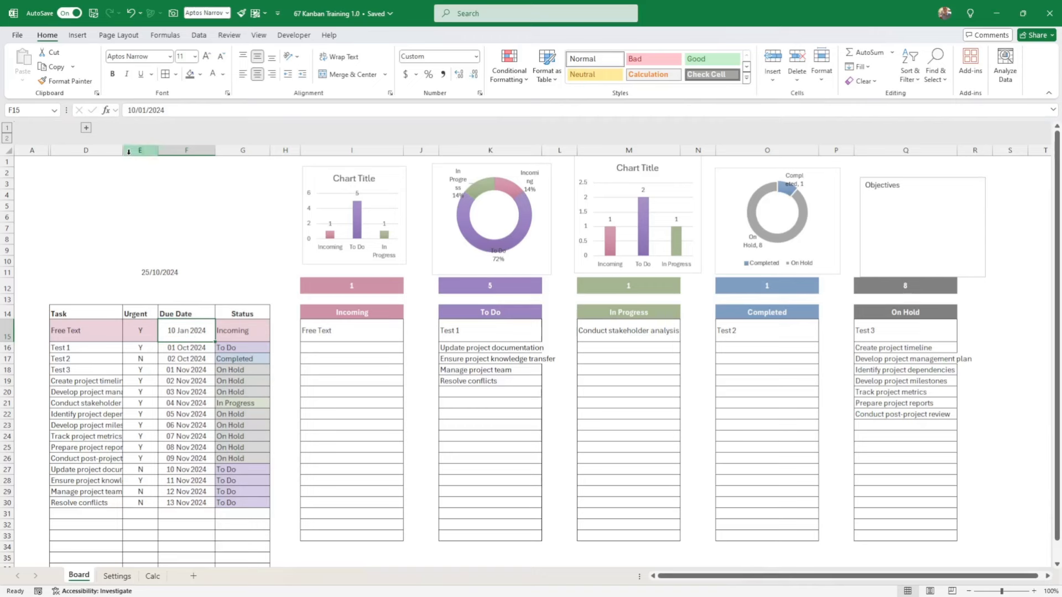
click(66, 81)
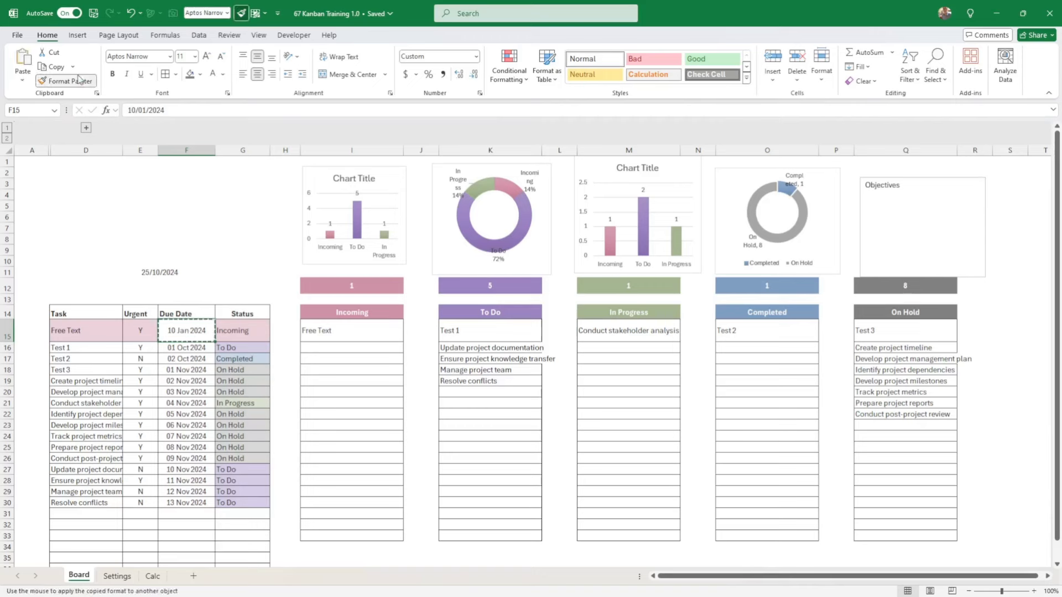
click(157, 271)
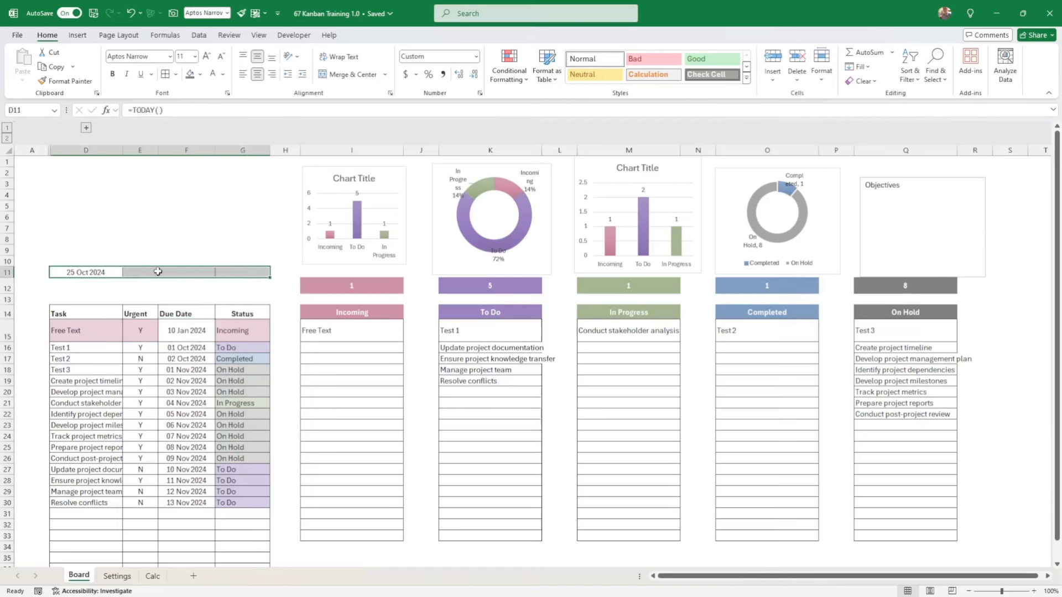
click(354, 75)
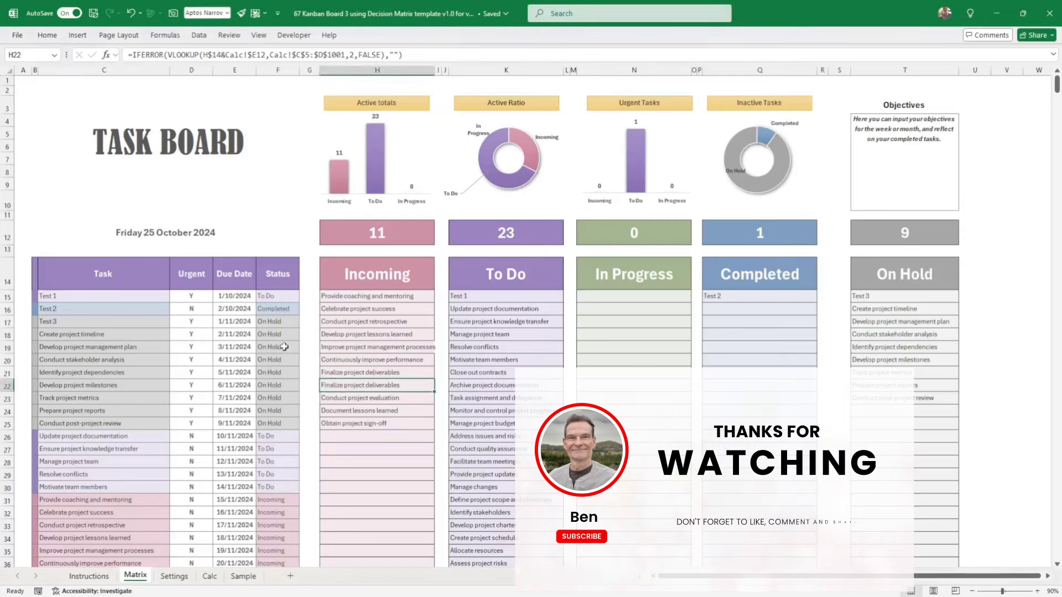
On the finished Task Board's Matrix sheet, set the Status in F19 to In Progress and fill it down to F25.
click(285, 347)
click(305, 348)
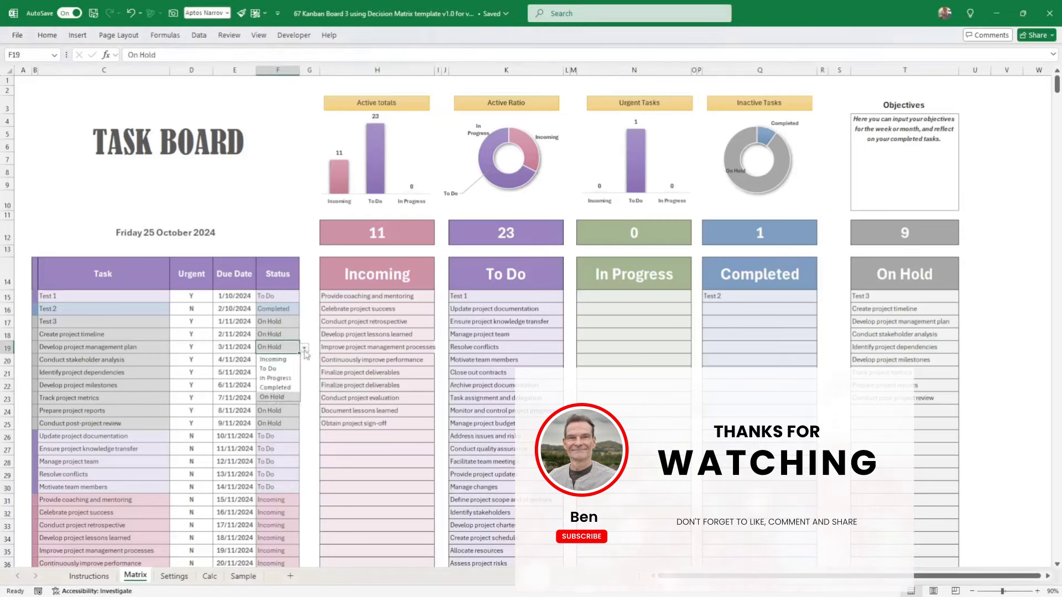
click(284, 378)
drag(298, 353, 300, 430)
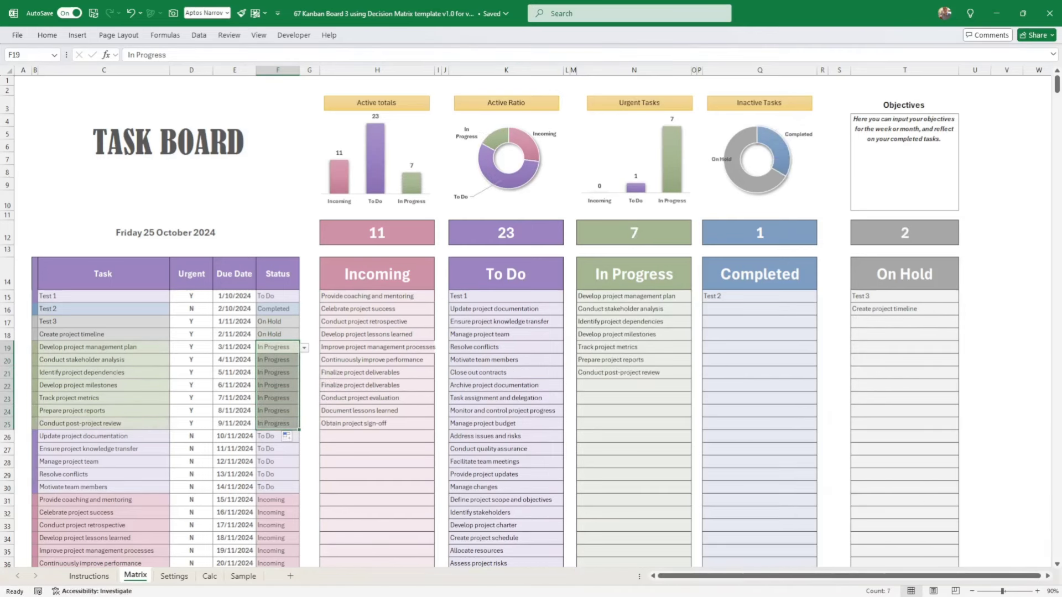